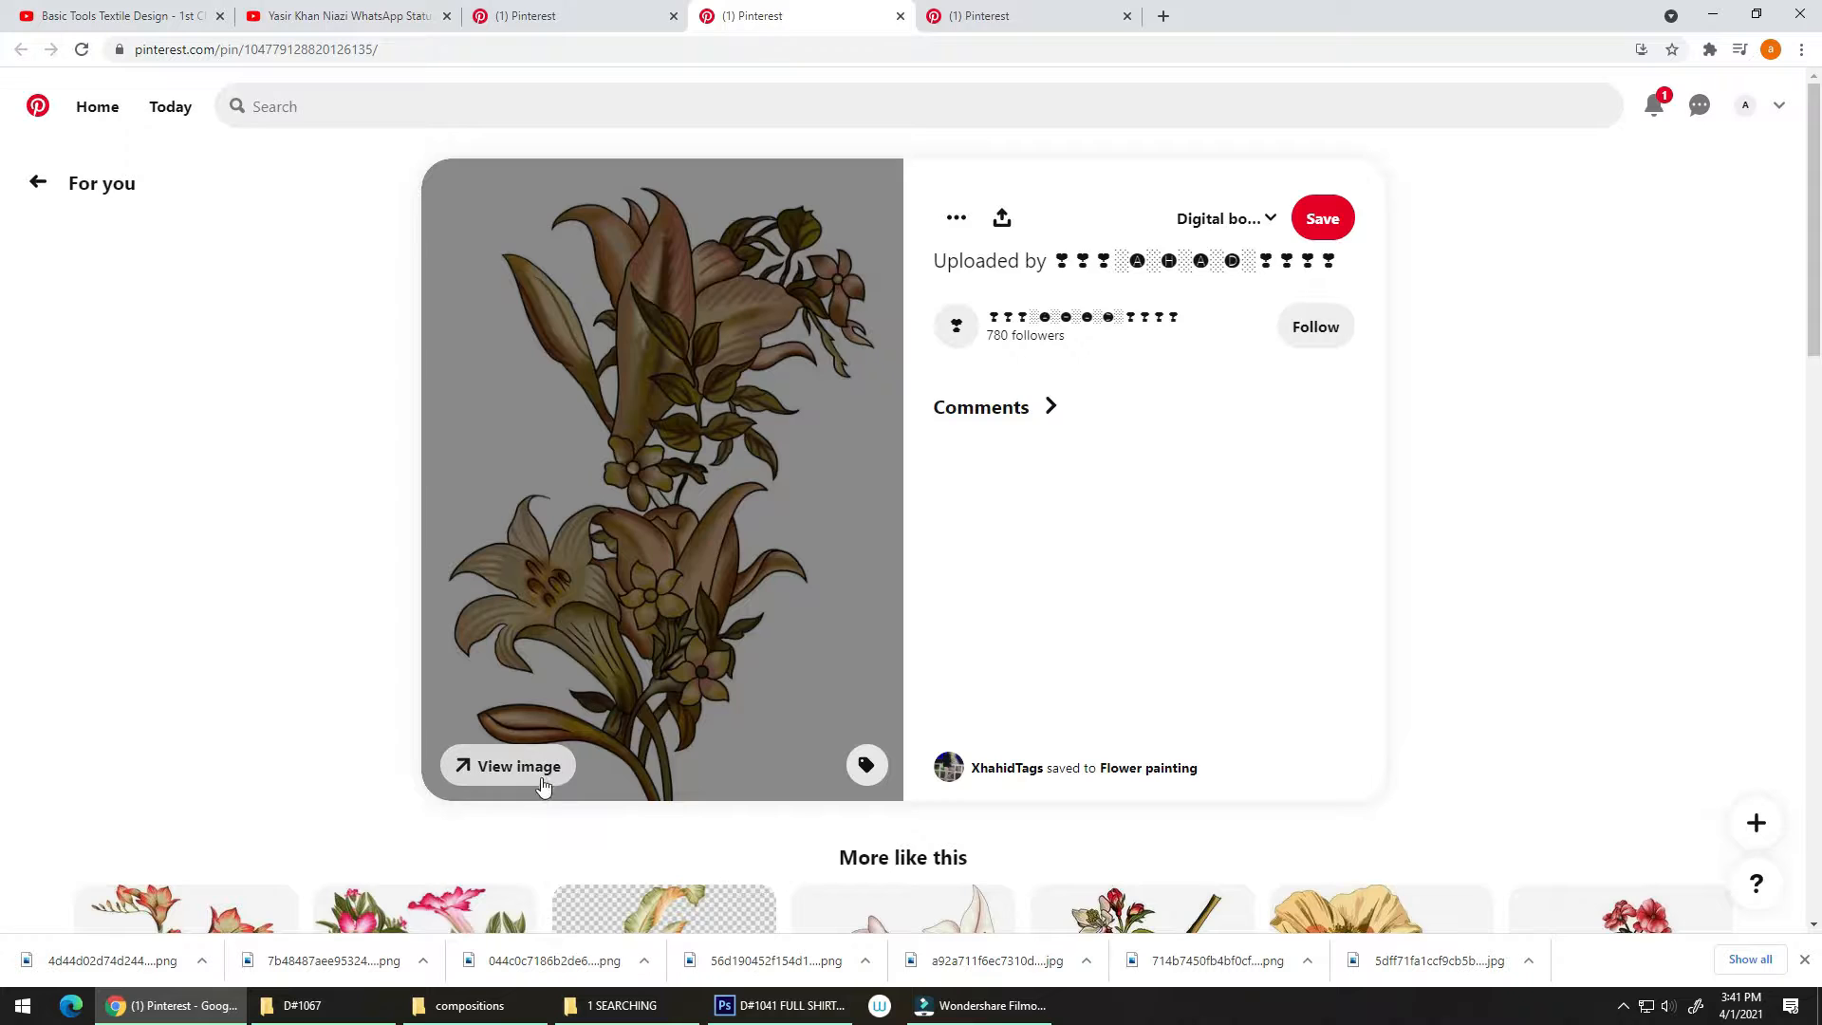
Open the lily bouquet pin's image at full size and save it to the 1 SEARCHING folder.
{"action": "left_click", "coordinate": [539, 777]}
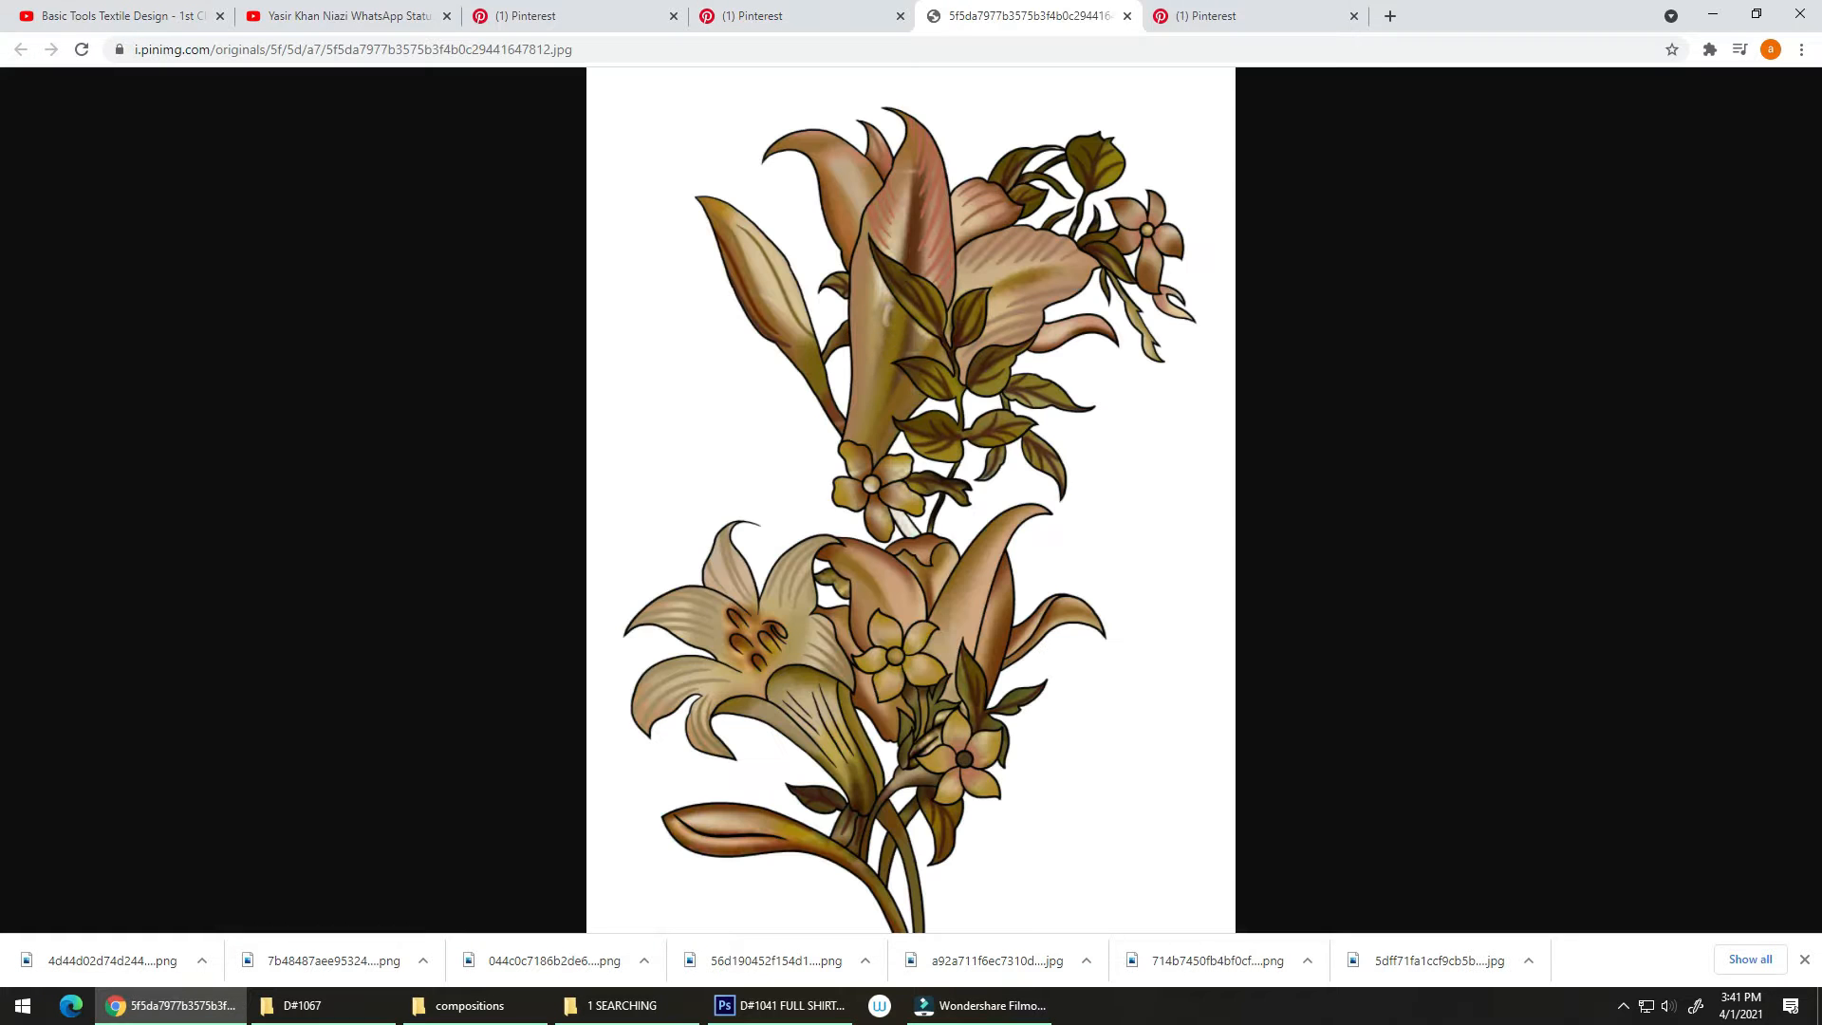
{"action": "left_click", "coordinate": [915, 457]}
{"action": "left_click", "coordinate": [958, 501]}
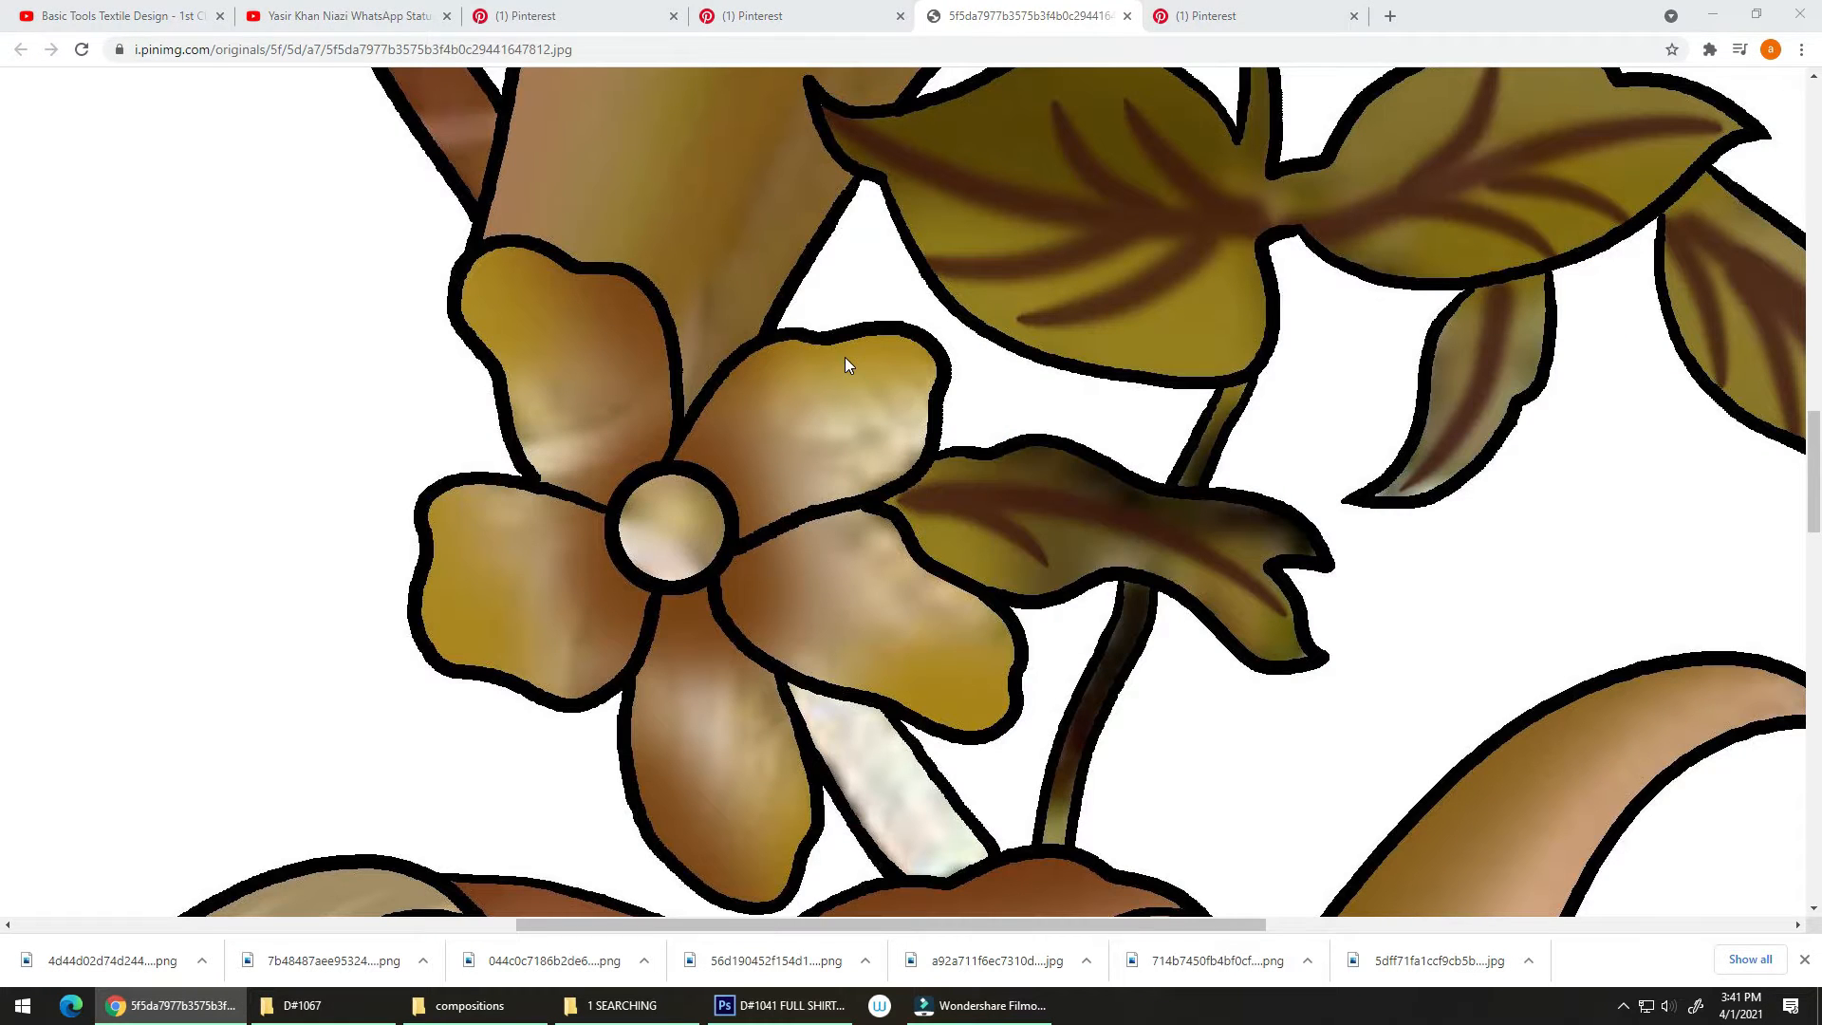
{"action": "key", "text": "Return"}
{"action": "key", "text": "ctrl+shift+Tab"}
Open the lotus "Flower" pin's image at full size, save it as a JPG in the 1 SEARCHING folder, and close the image.
{"action": "scroll", "coordinate": [710, 346], "scroll_direction": "down", "scroll_amount": 5}
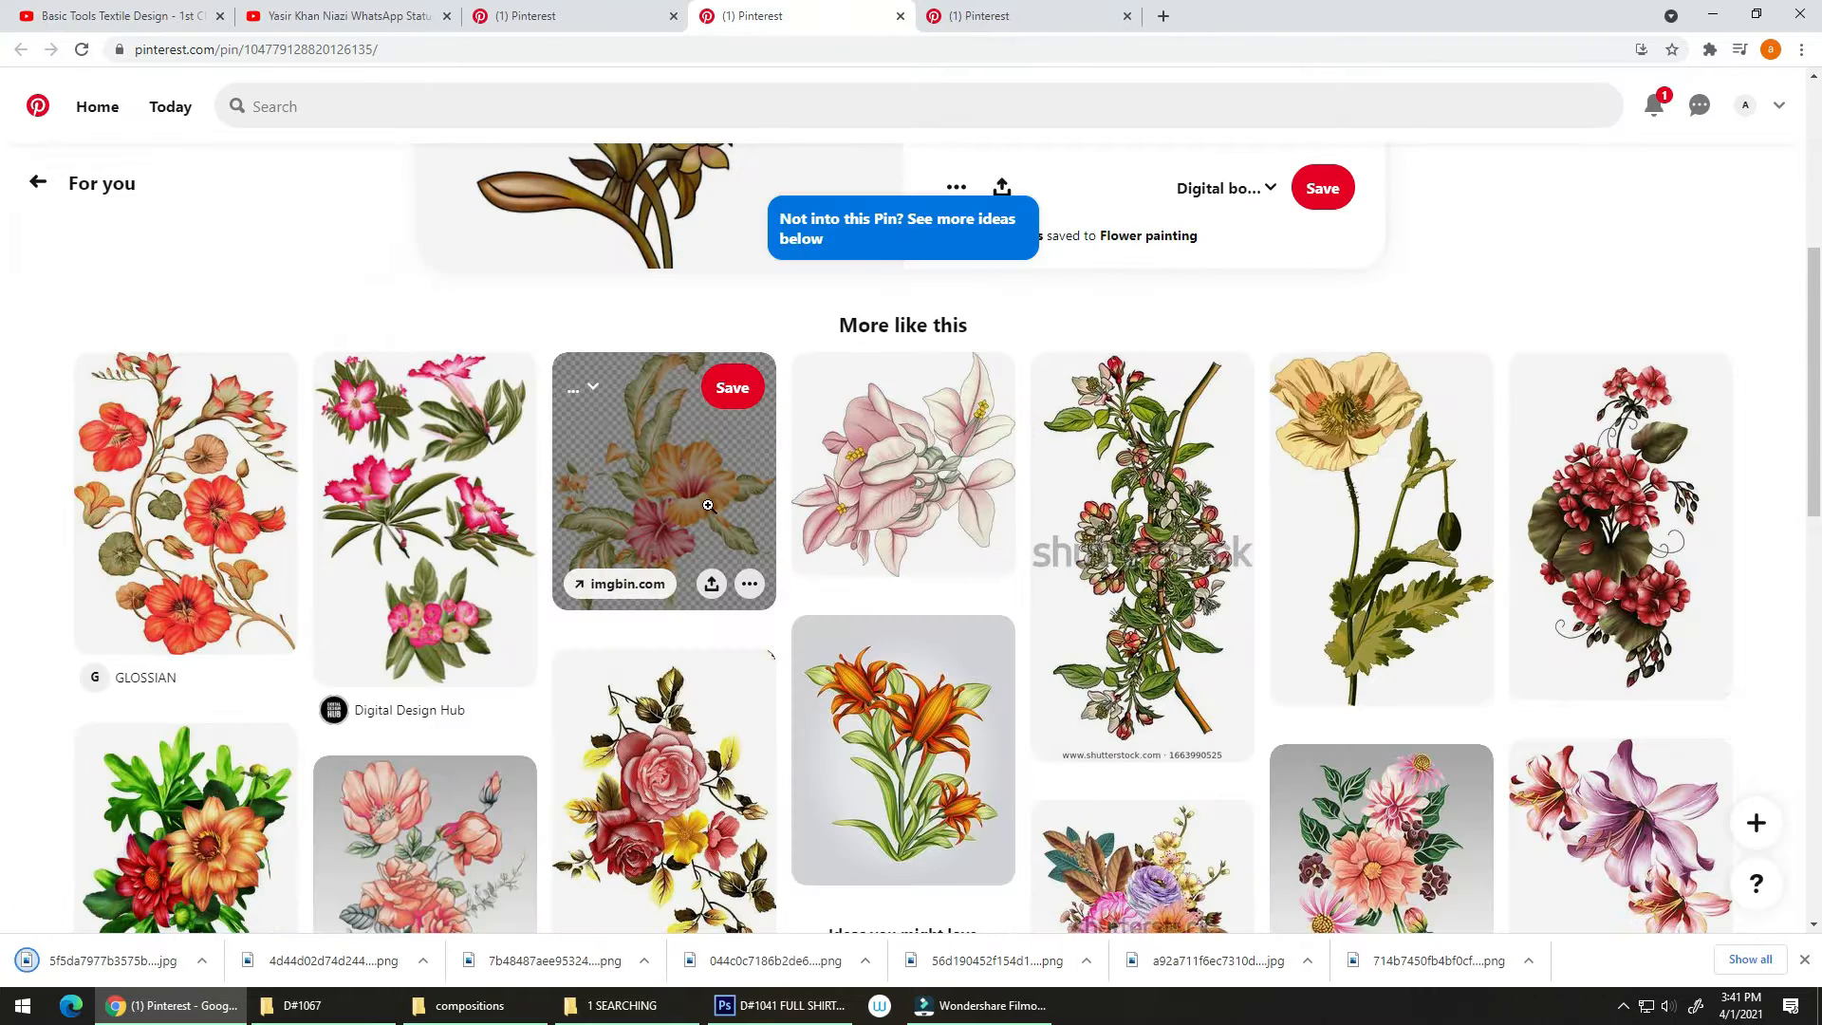
{"action": "scroll", "coordinate": [673, 561], "scroll_direction": "down", "scroll_amount": 5}
{"action": "left_click", "coordinate": [656, 446]}
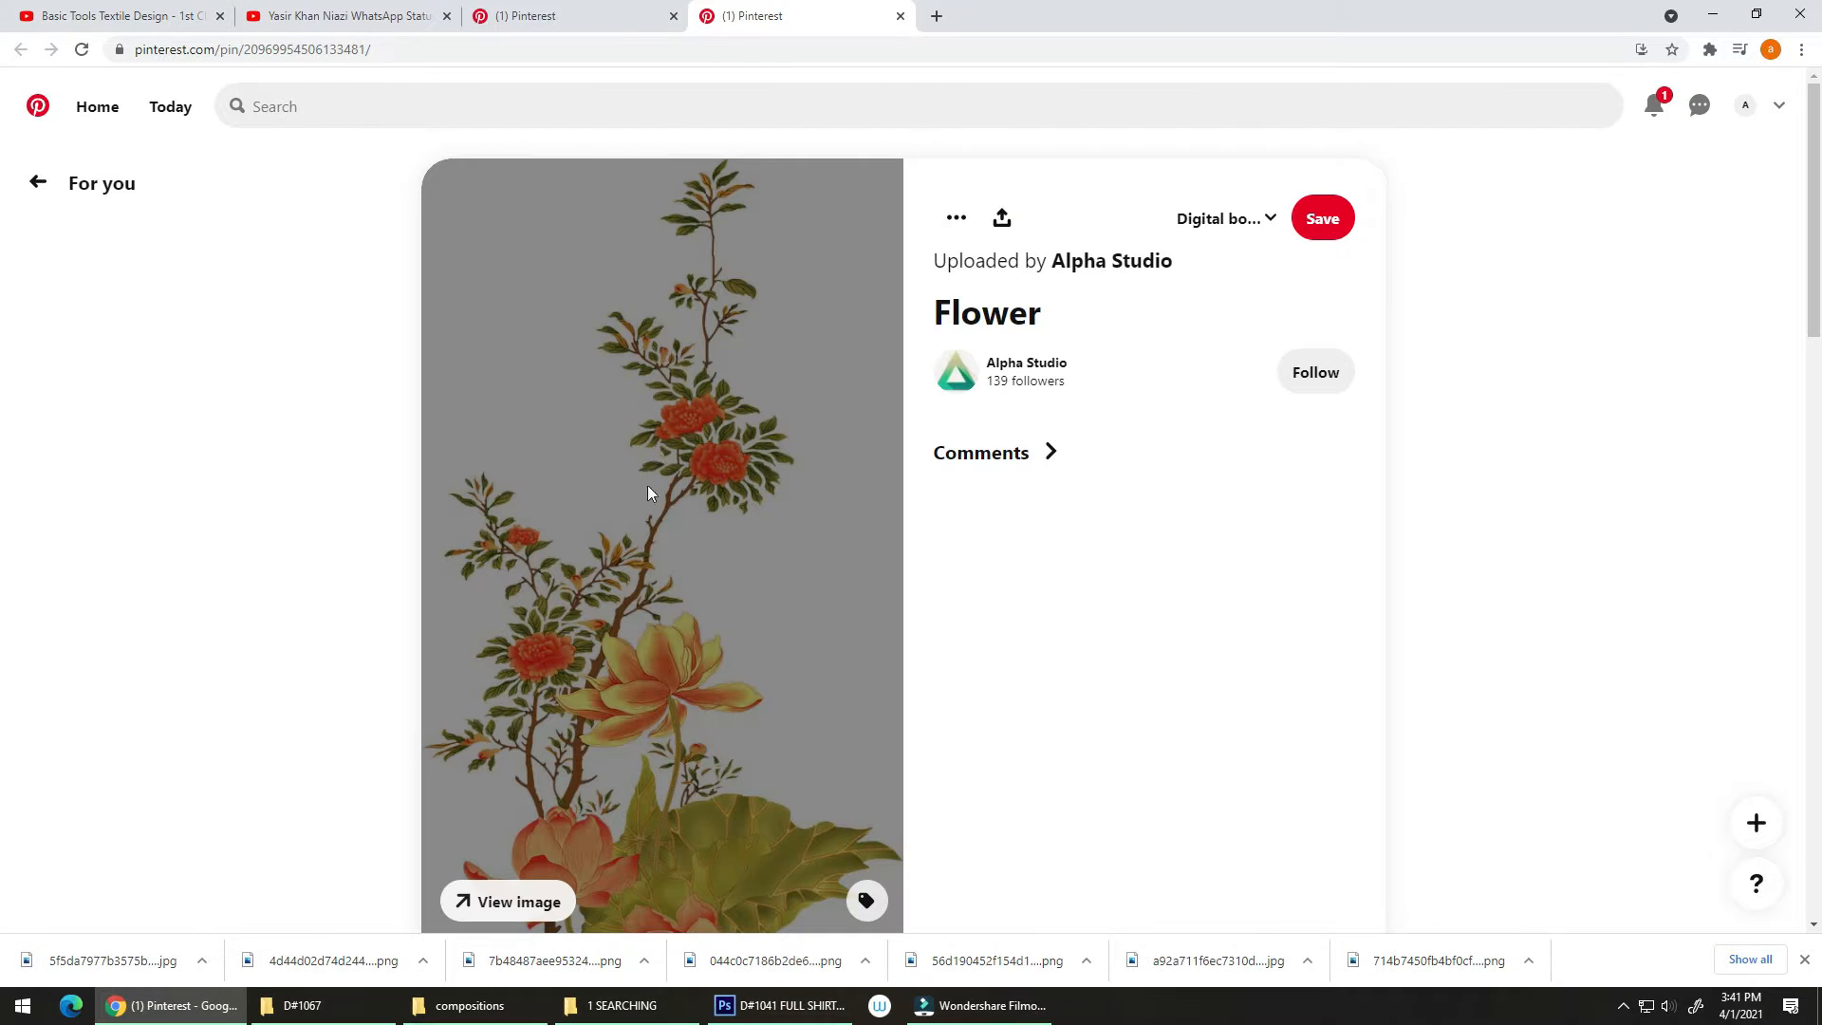
{"action": "left_click", "coordinate": [530, 902]}
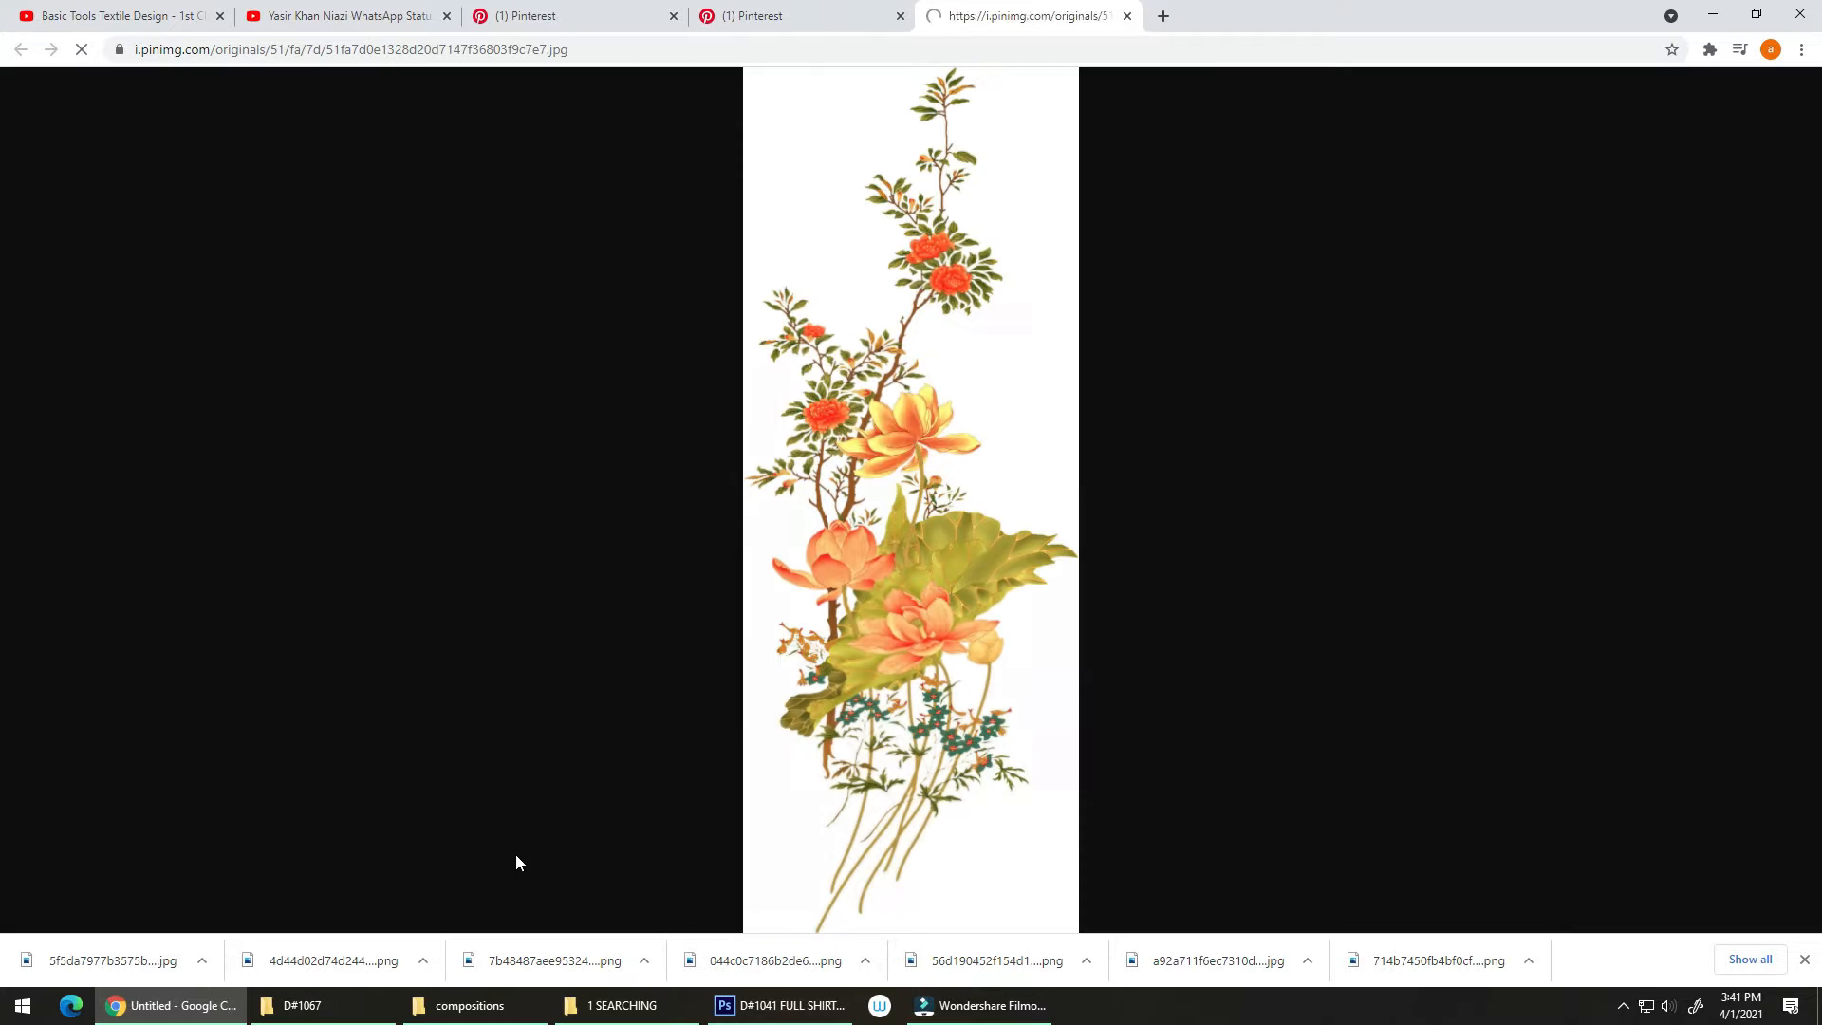
{"action": "left_click", "coordinate": [772, 592]}
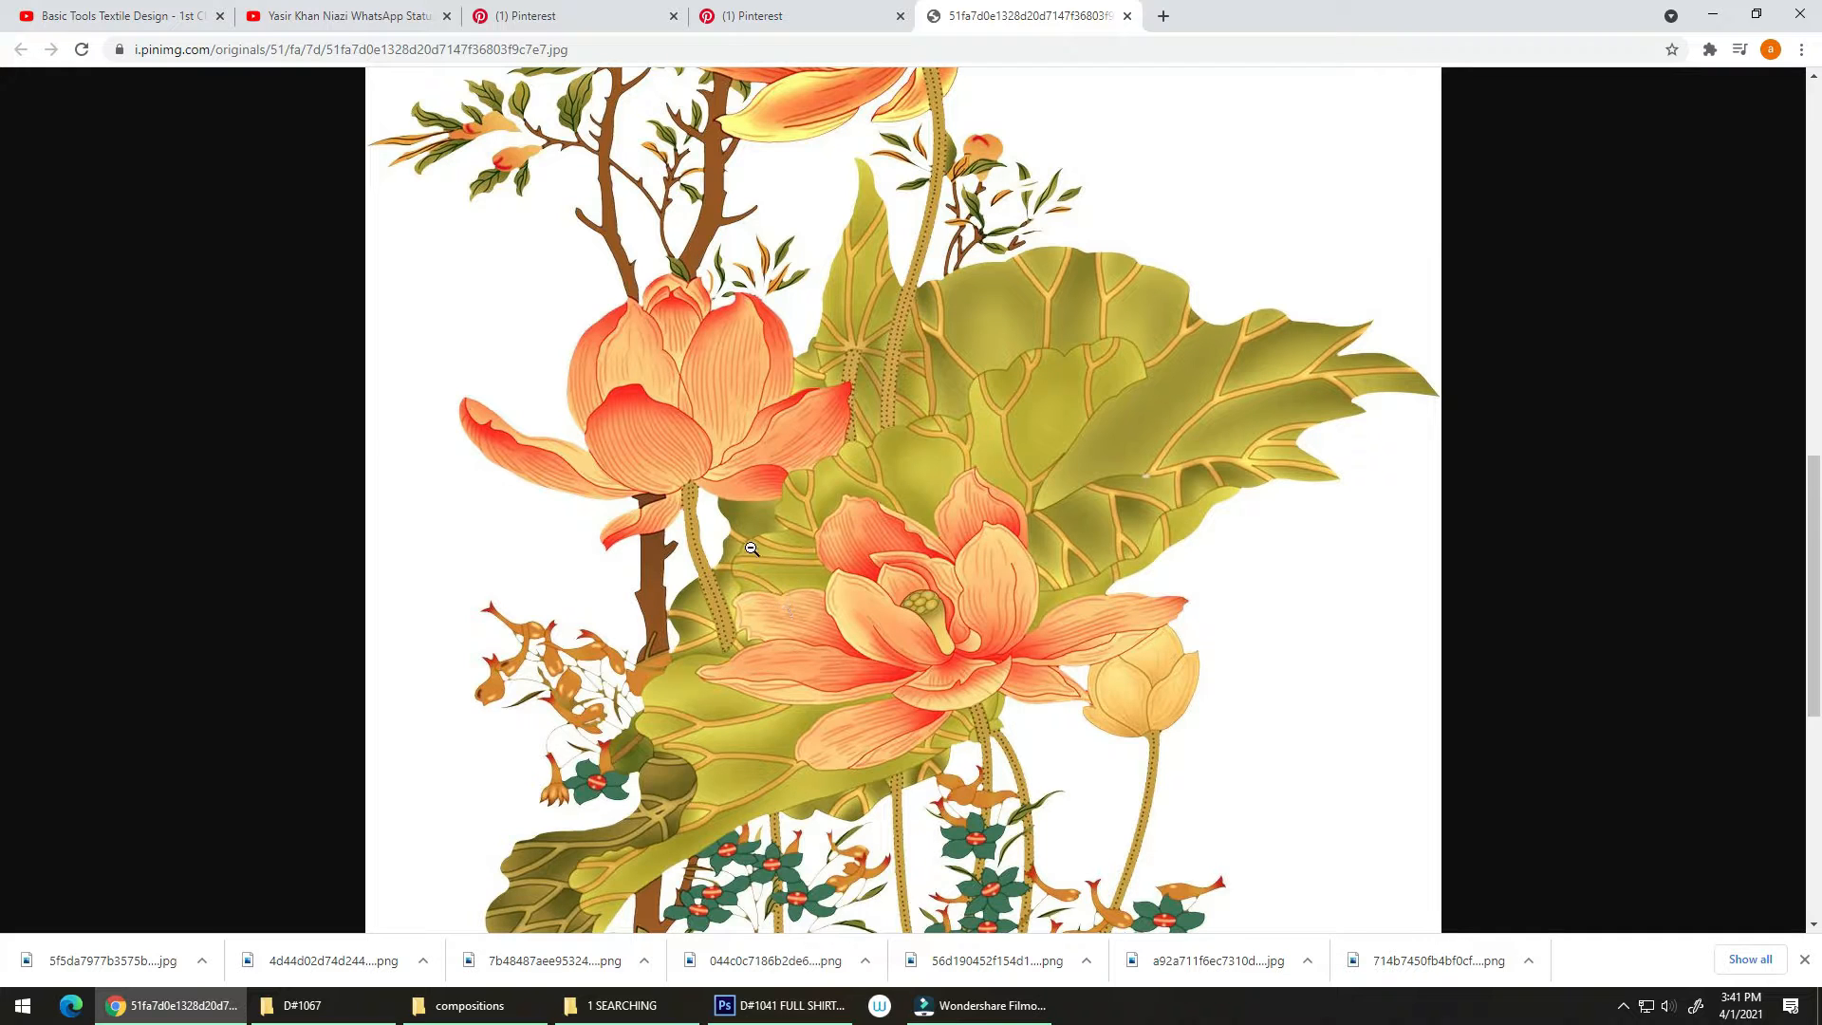
{"action": "right_click", "coordinate": [835, 522]}
{"action": "left_click", "coordinate": [864, 558]}
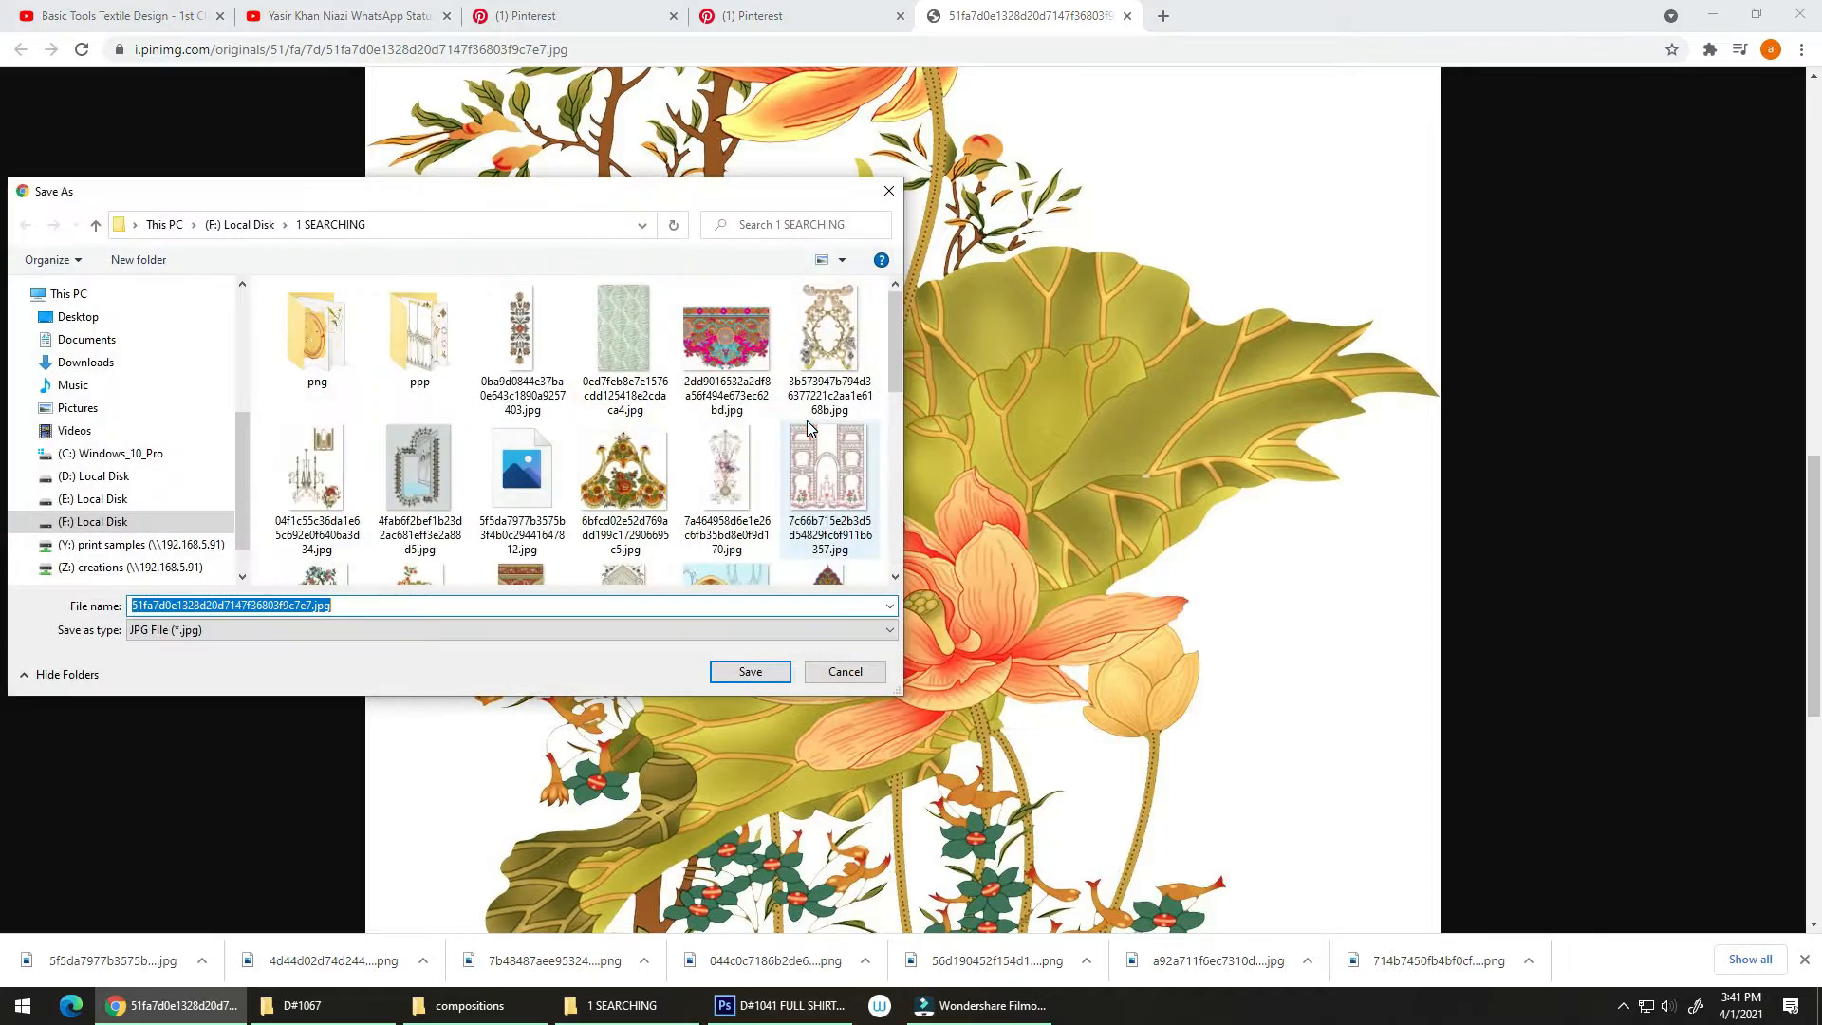
{"action": "key", "text": "Return"}
{"action": "scroll", "coordinate": [807, 419], "scroll_direction": "down", "scroll_amount": 6}
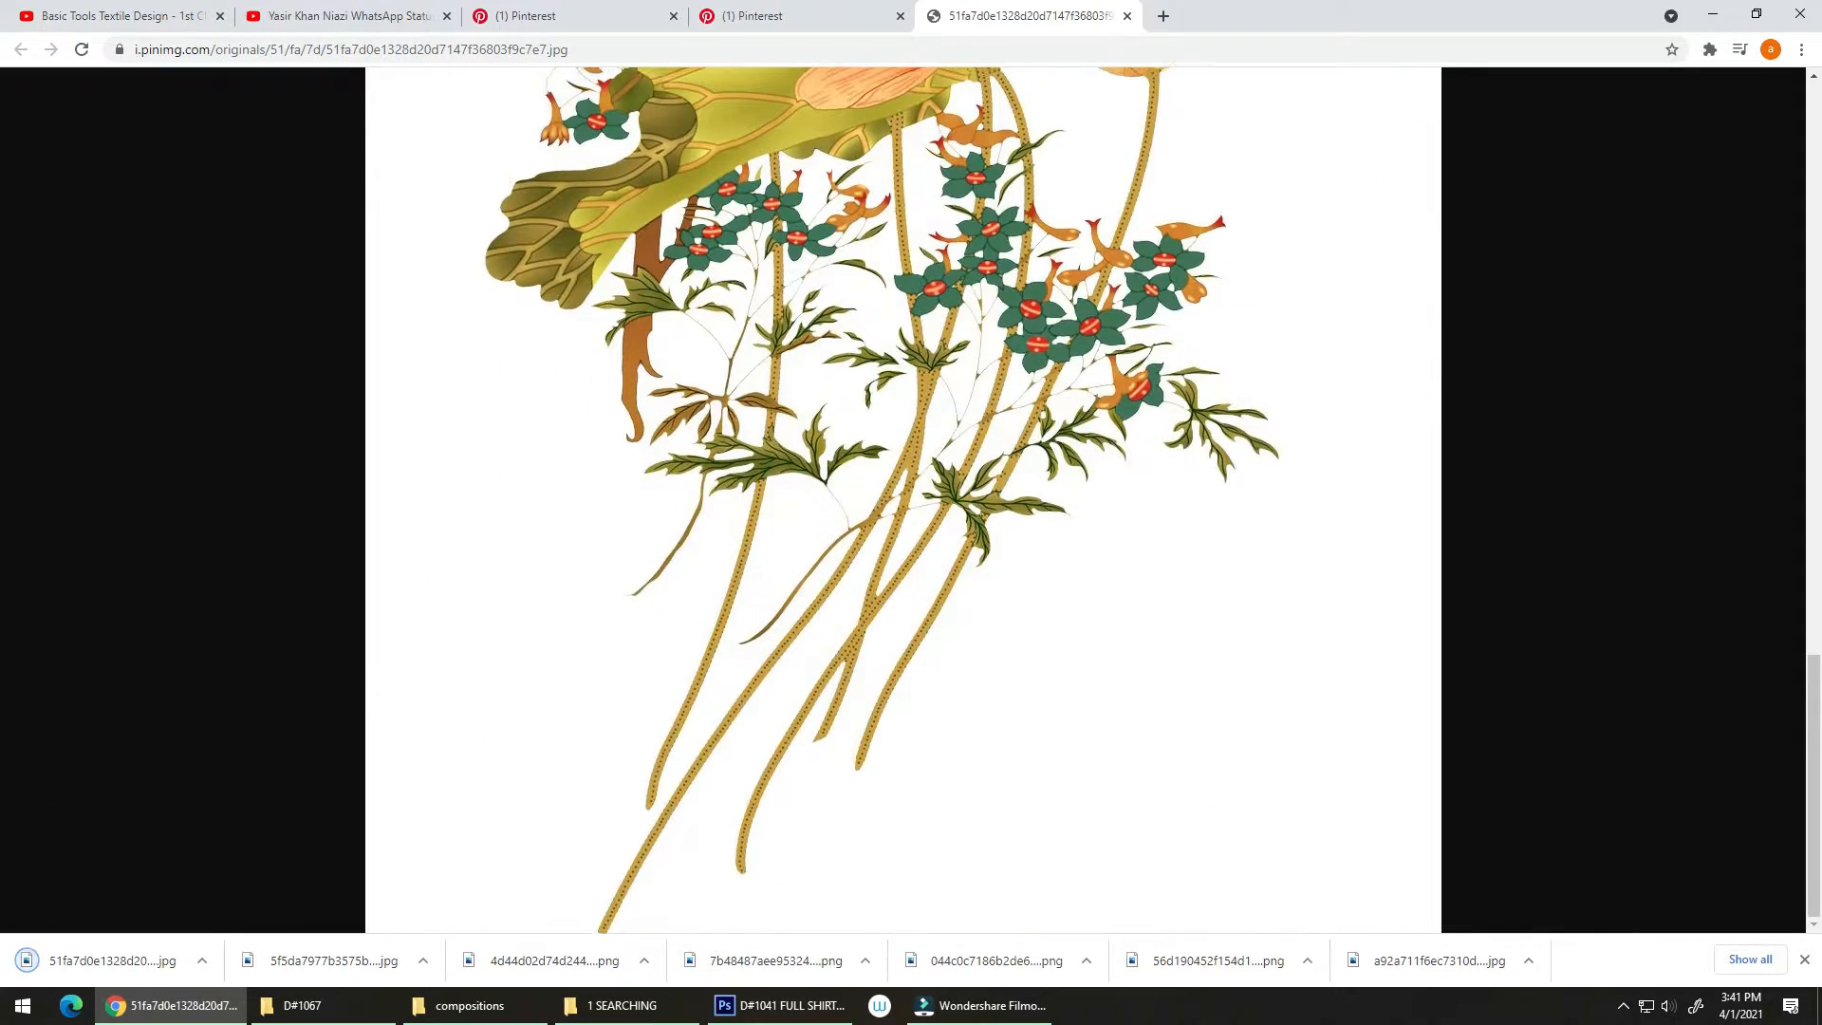
{"action": "scroll", "coordinate": [902, 500], "scroll_direction": "up", "scroll_amount": 8}
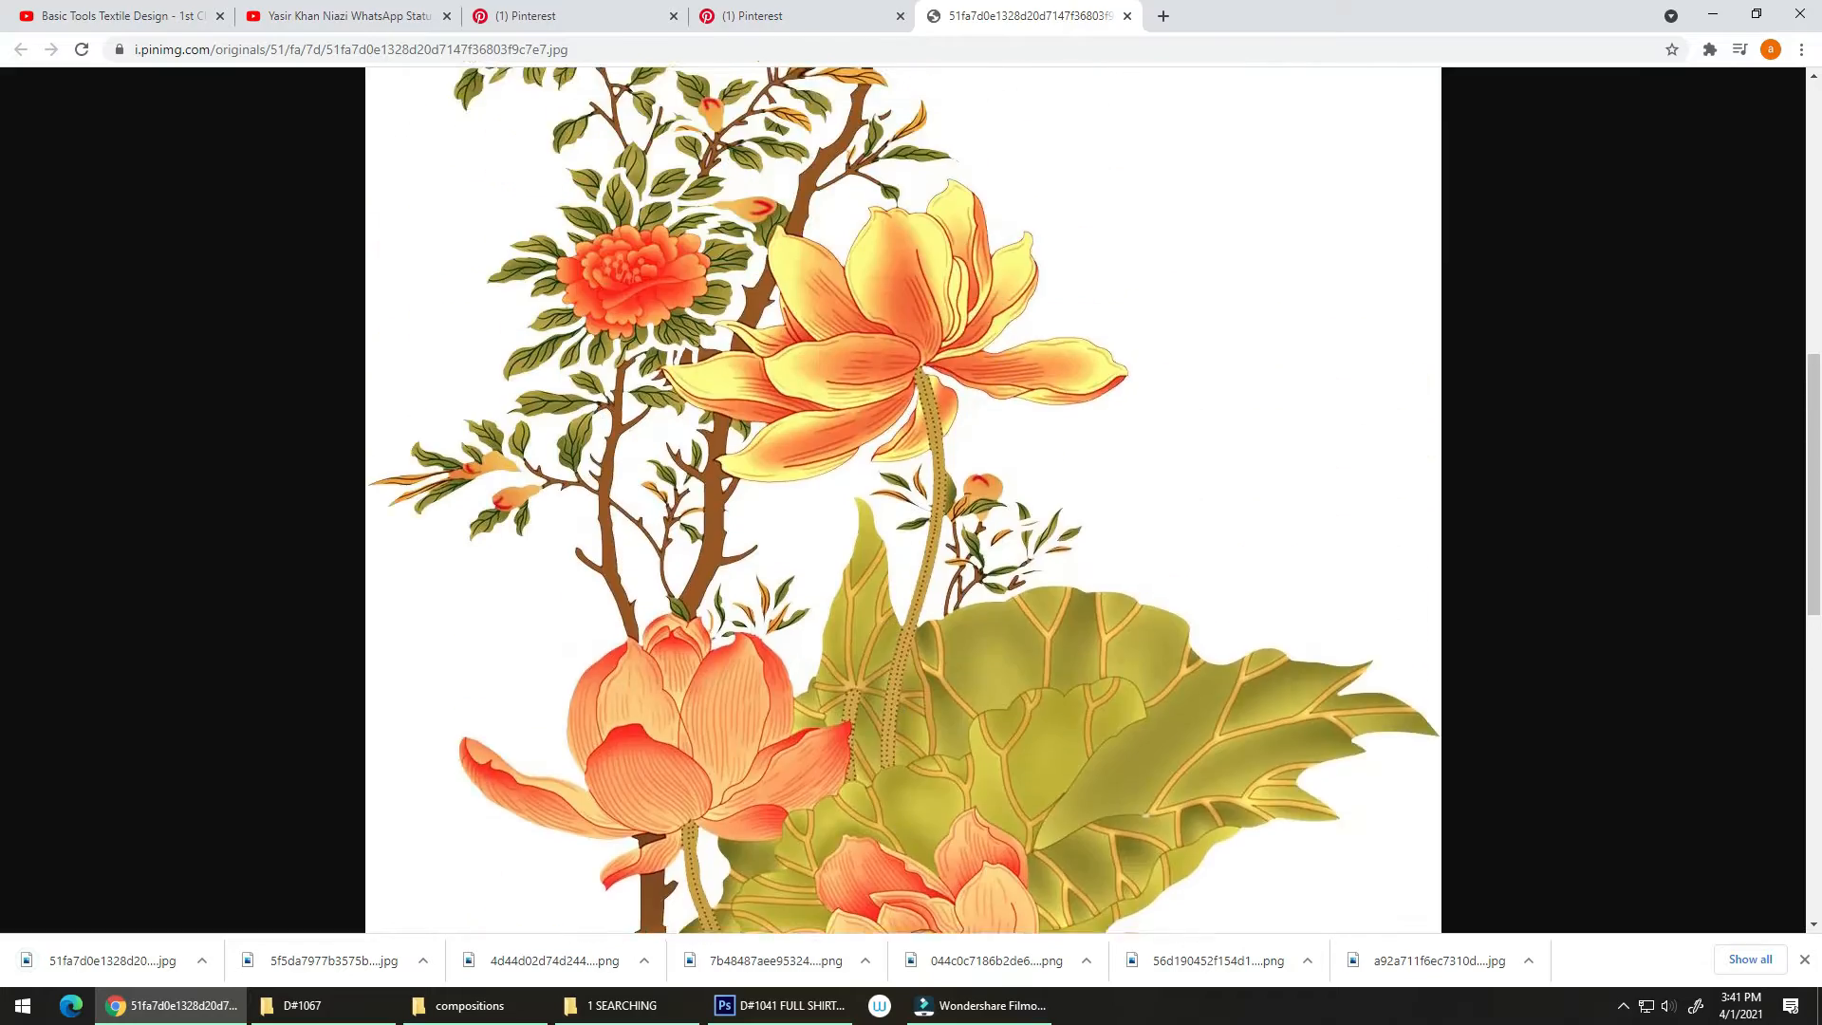
{"action": "scroll", "coordinate": [861, 541], "scroll_direction": "up", "scroll_amount": 5}
{"action": "key", "text": "ctrl+w"}
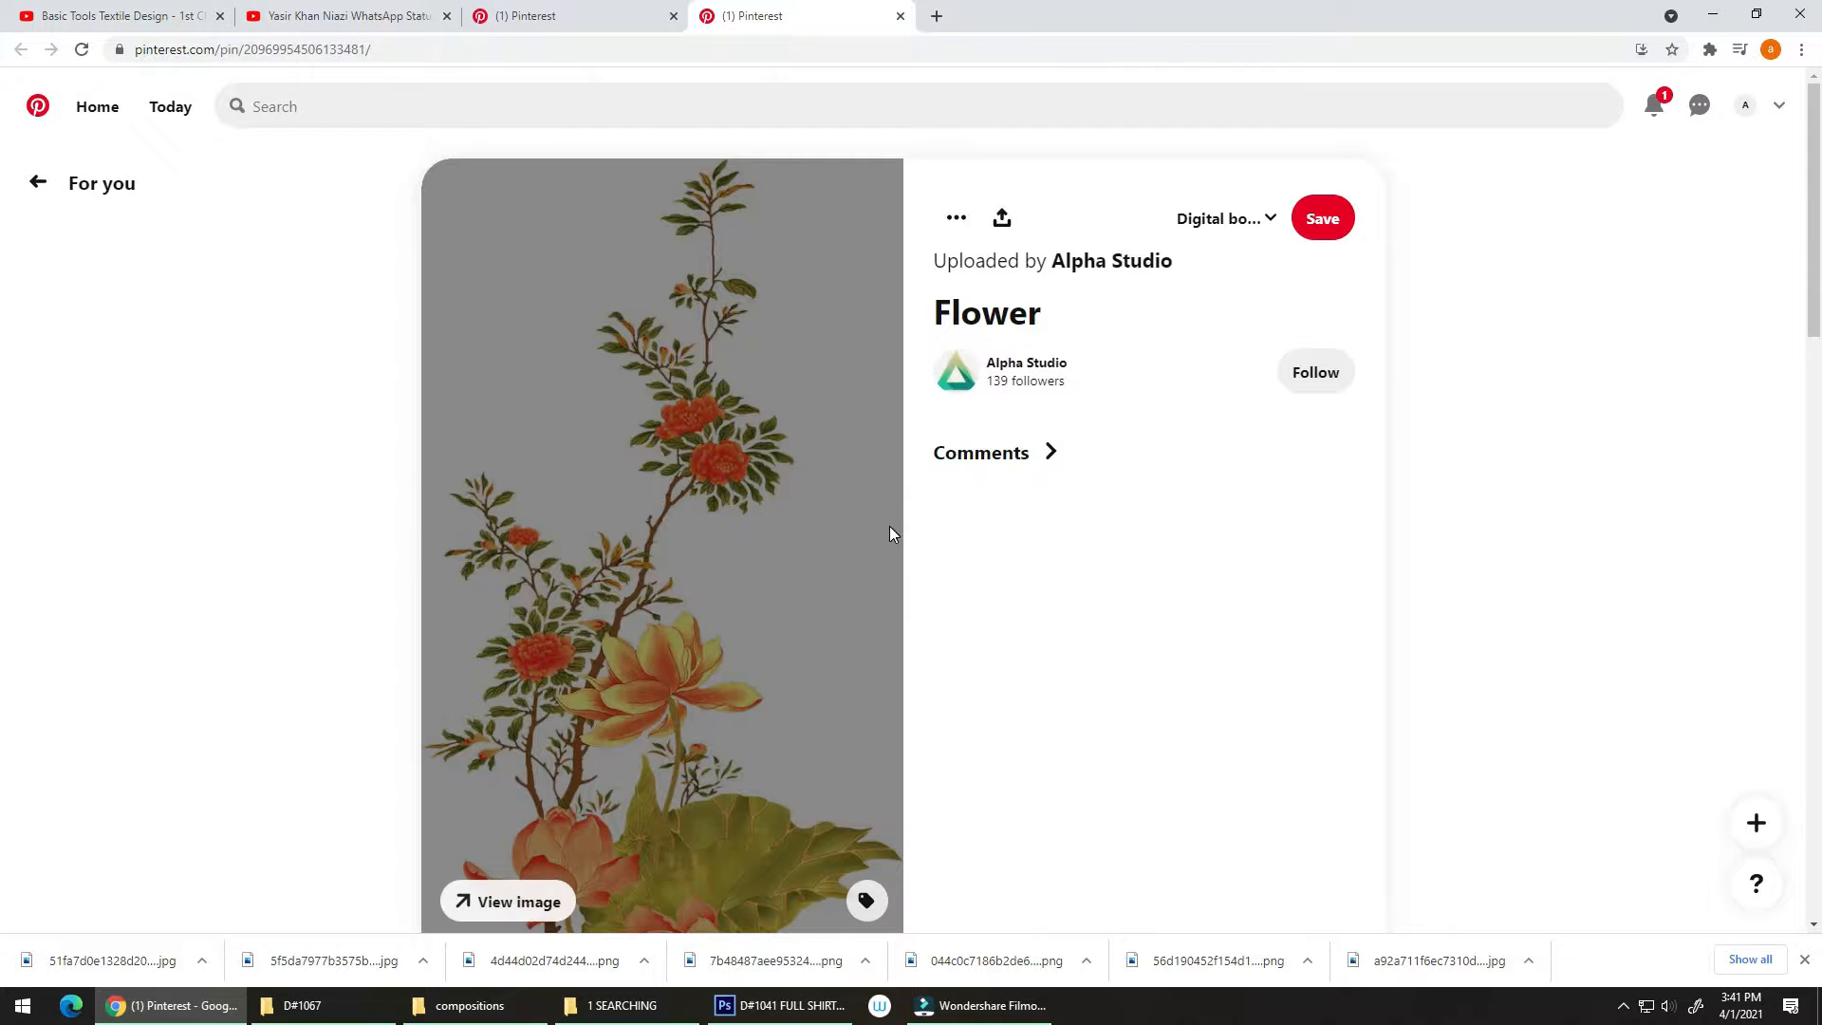
Browse the similar flower pins and the Pinterest home feed for further floral motifs.
{"action": "scroll", "coordinate": [890, 526], "scroll_direction": "down", "scroll_amount": 6}
{"action": "key", "text": "ctrl"}
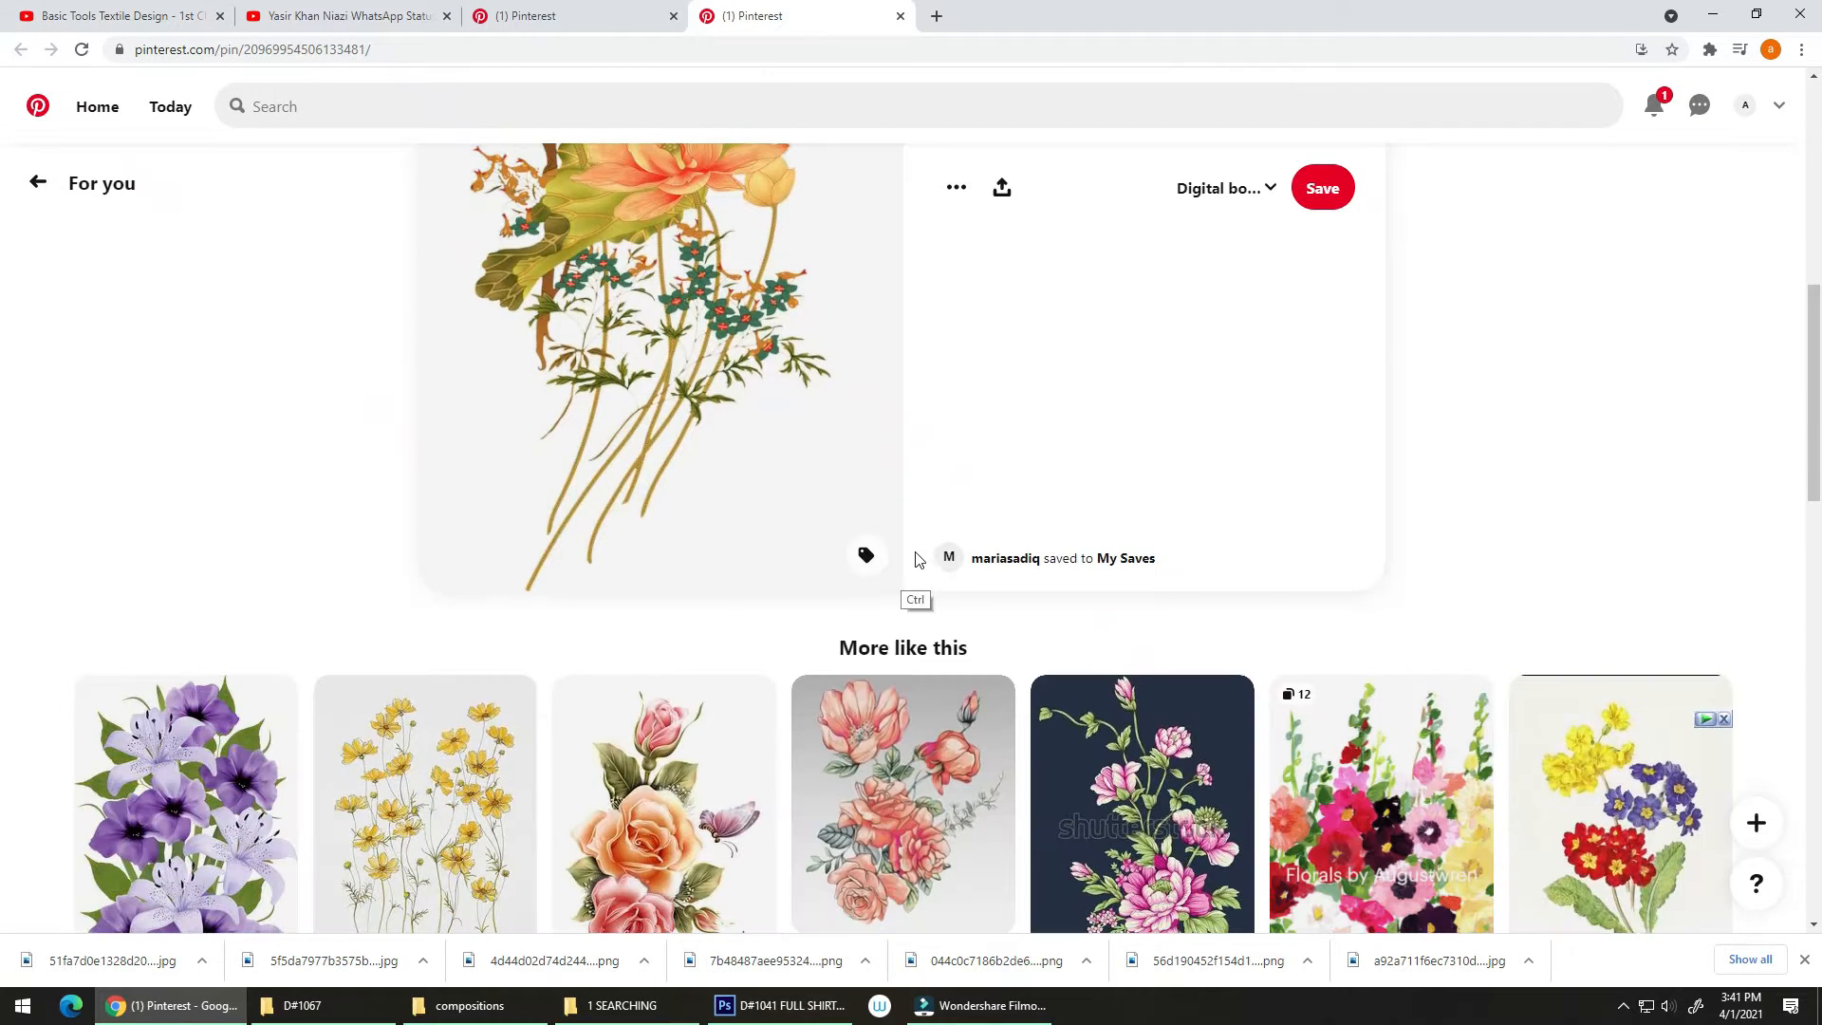
{"action": "scroll", "coordinate": [914, 565], "scroll_direction": "down", "scroll_amount": 5}
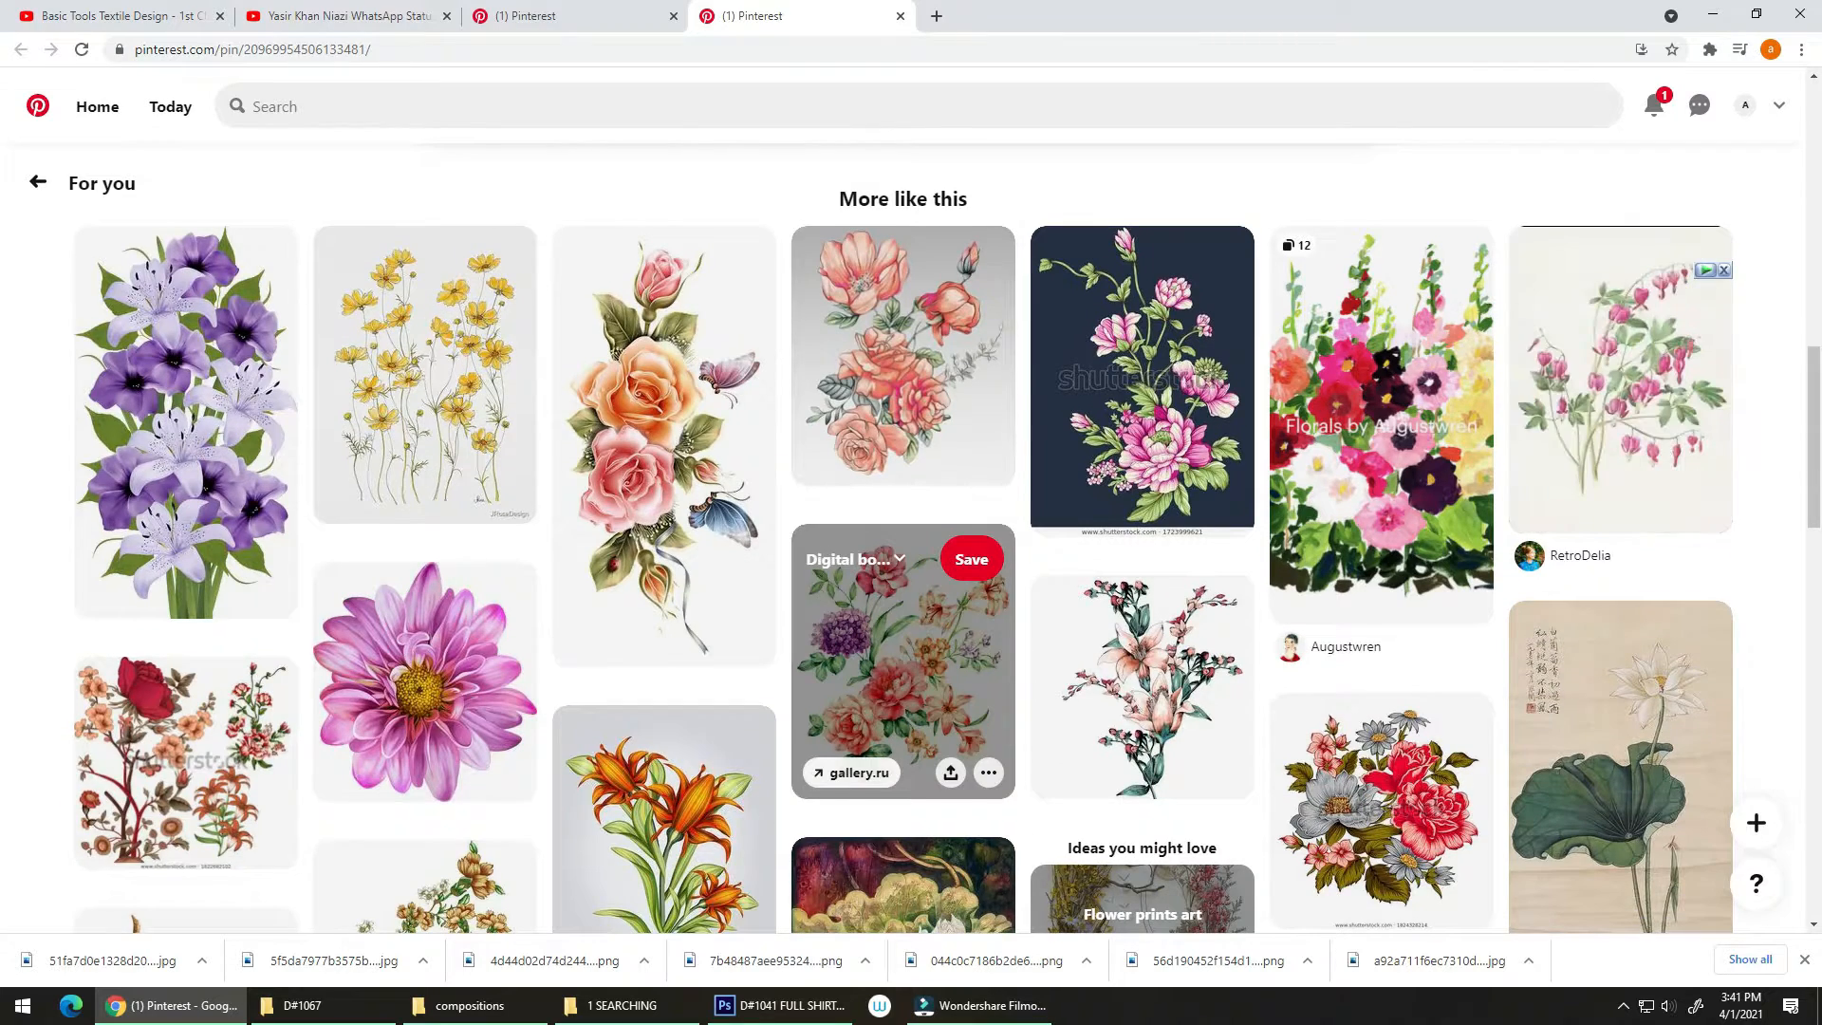
{"action": "scroll", "coordinate": [826, 613], "scroll_direction": "down", "scroll_amount": 1}
{"action": "key", "text": "ctrl+w"}
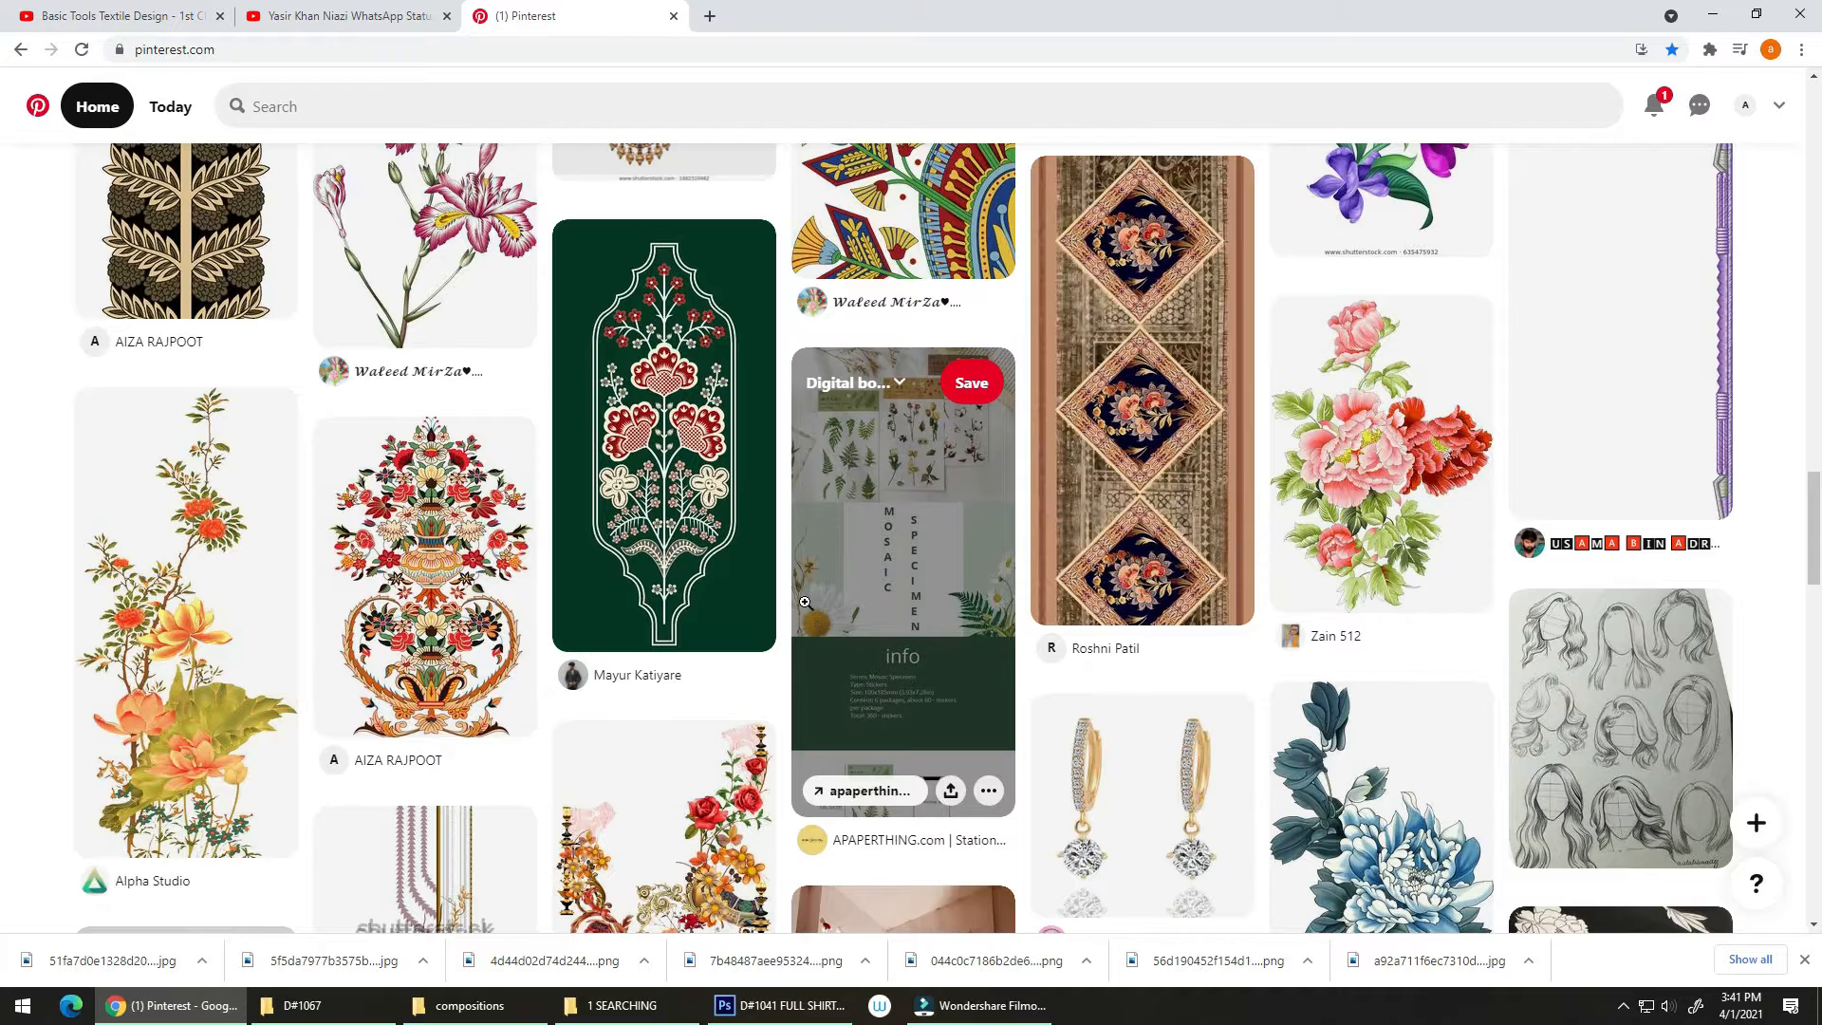
{"action": "scroll", "coordinate": [745, 683], "scroll_direction": "down", "scroll_amount": 5}
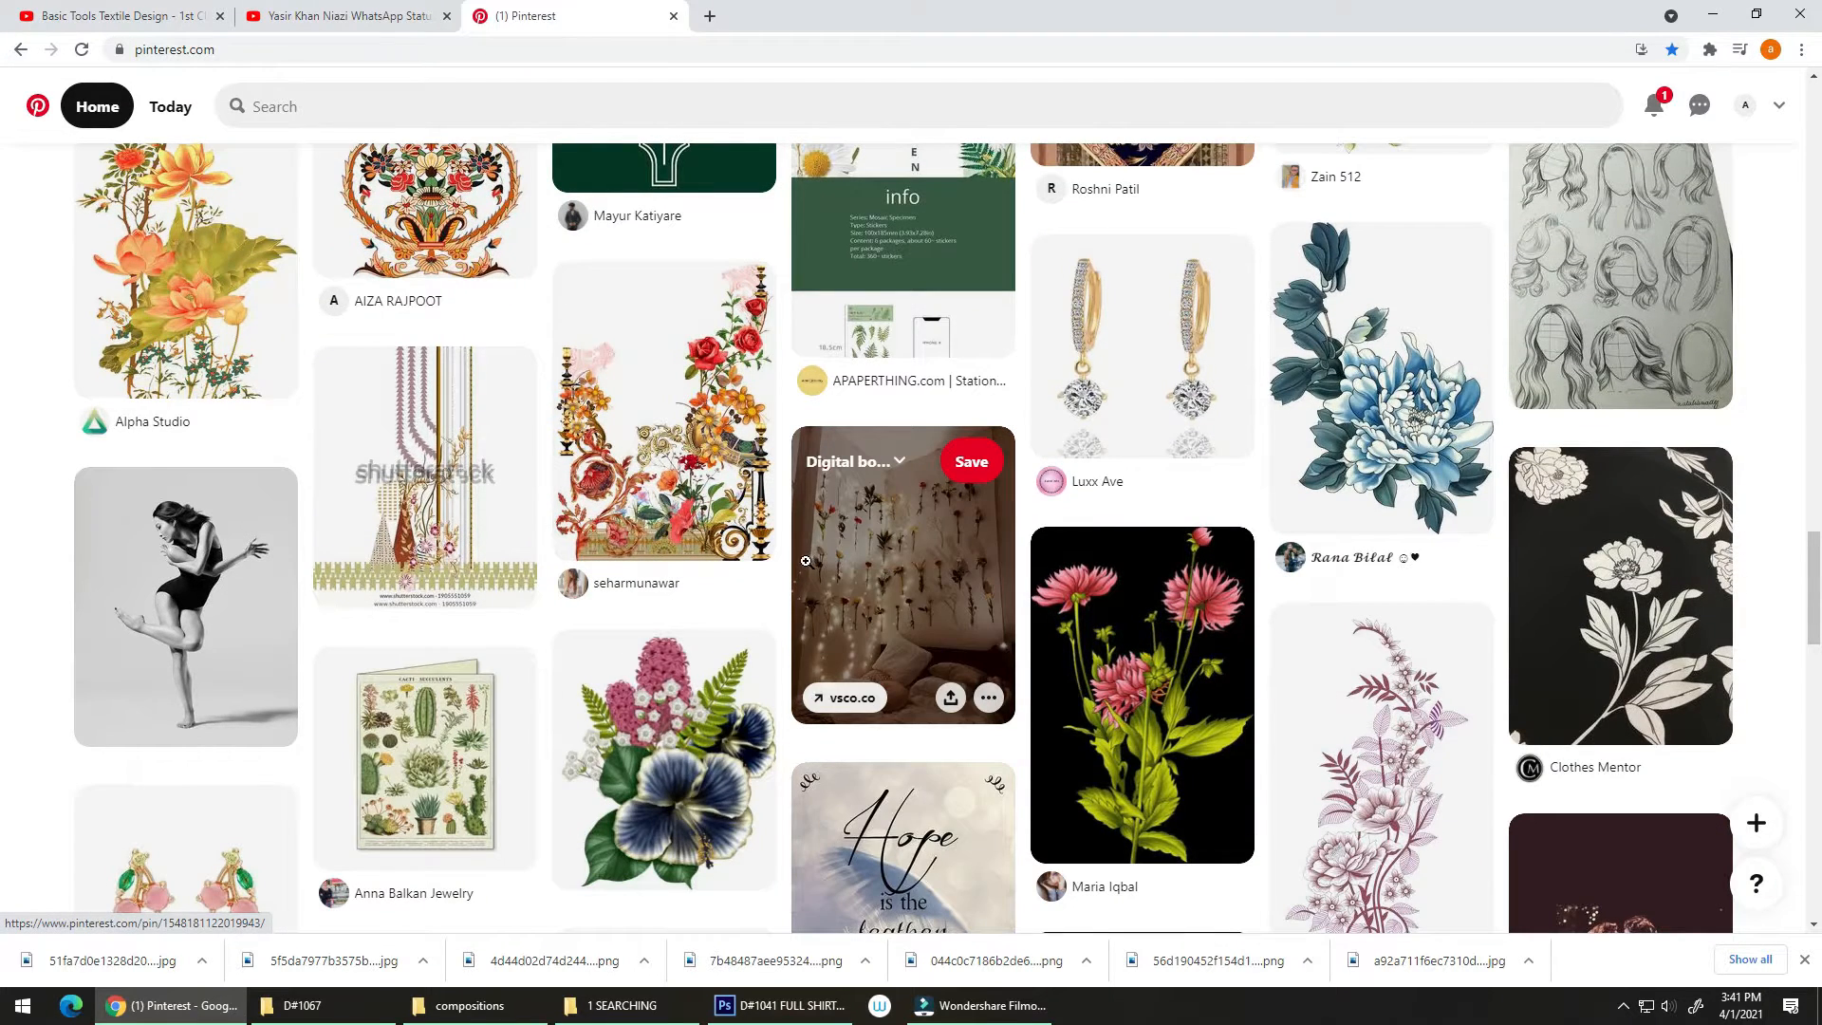
{"action": "left_click", "coordinate": [256, 577]}
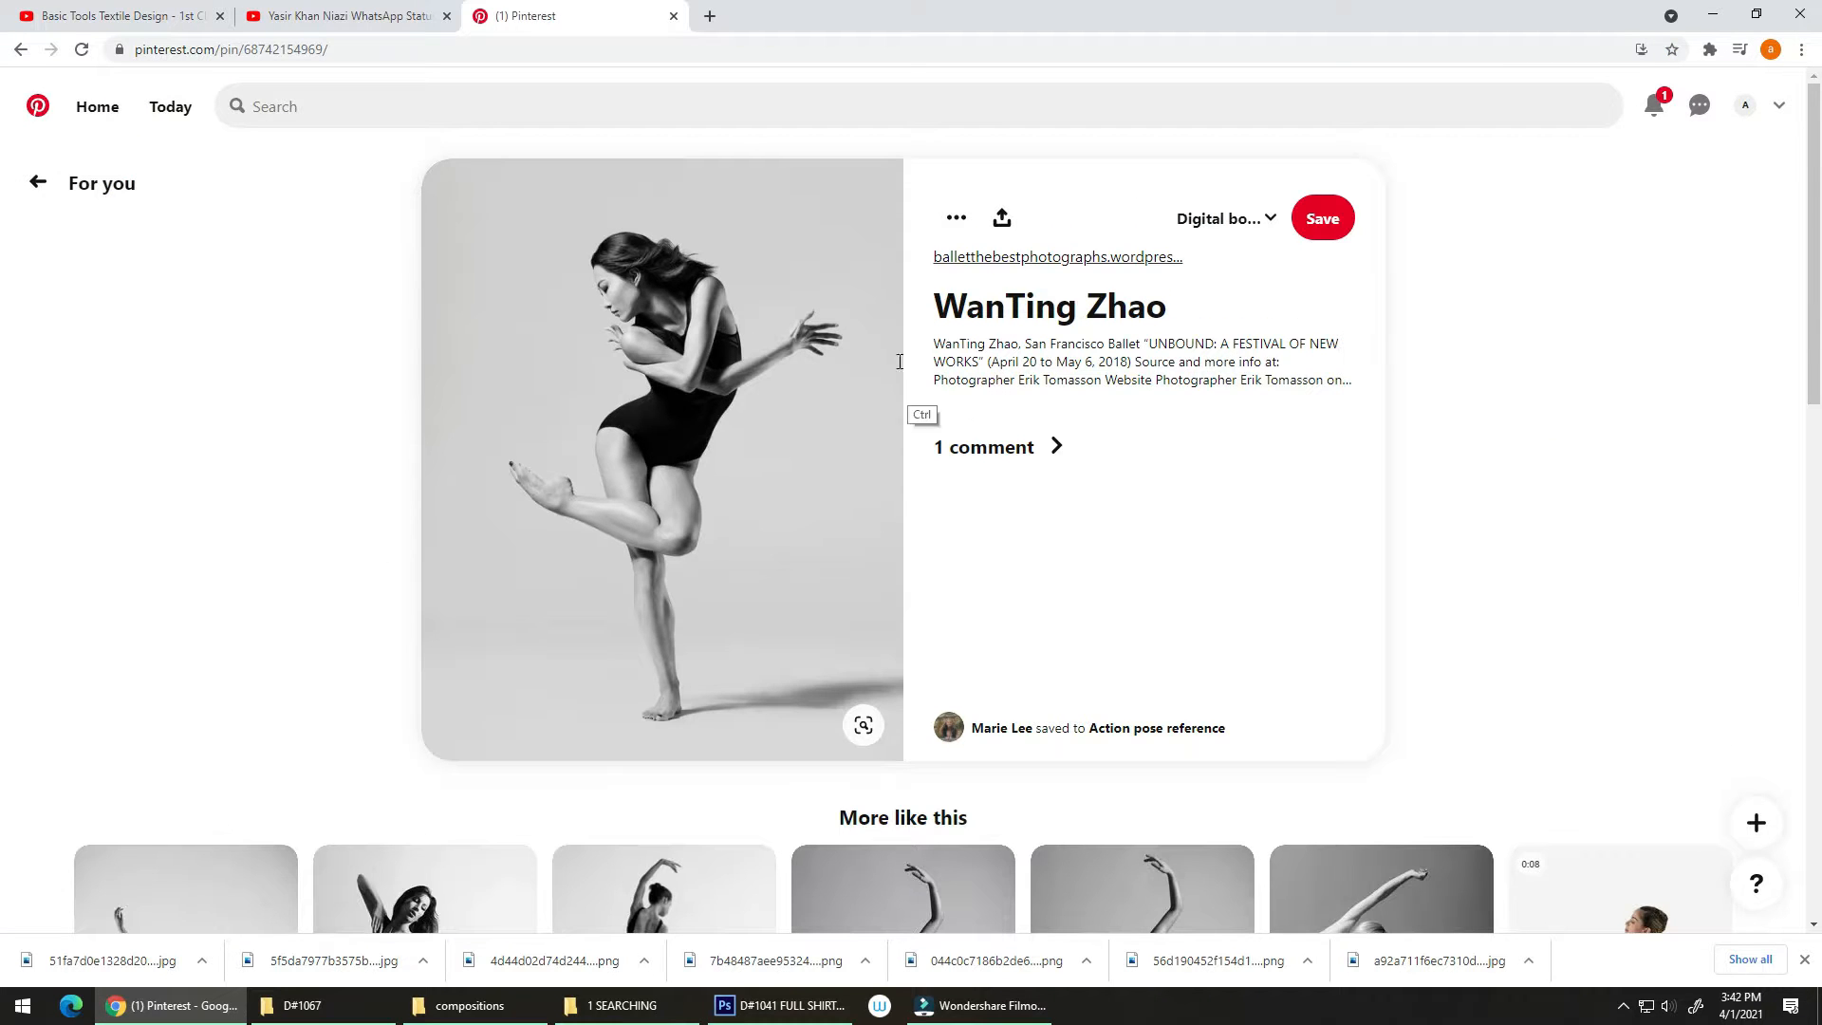
{"action": "left_click", "coordinate": [102, 109]}
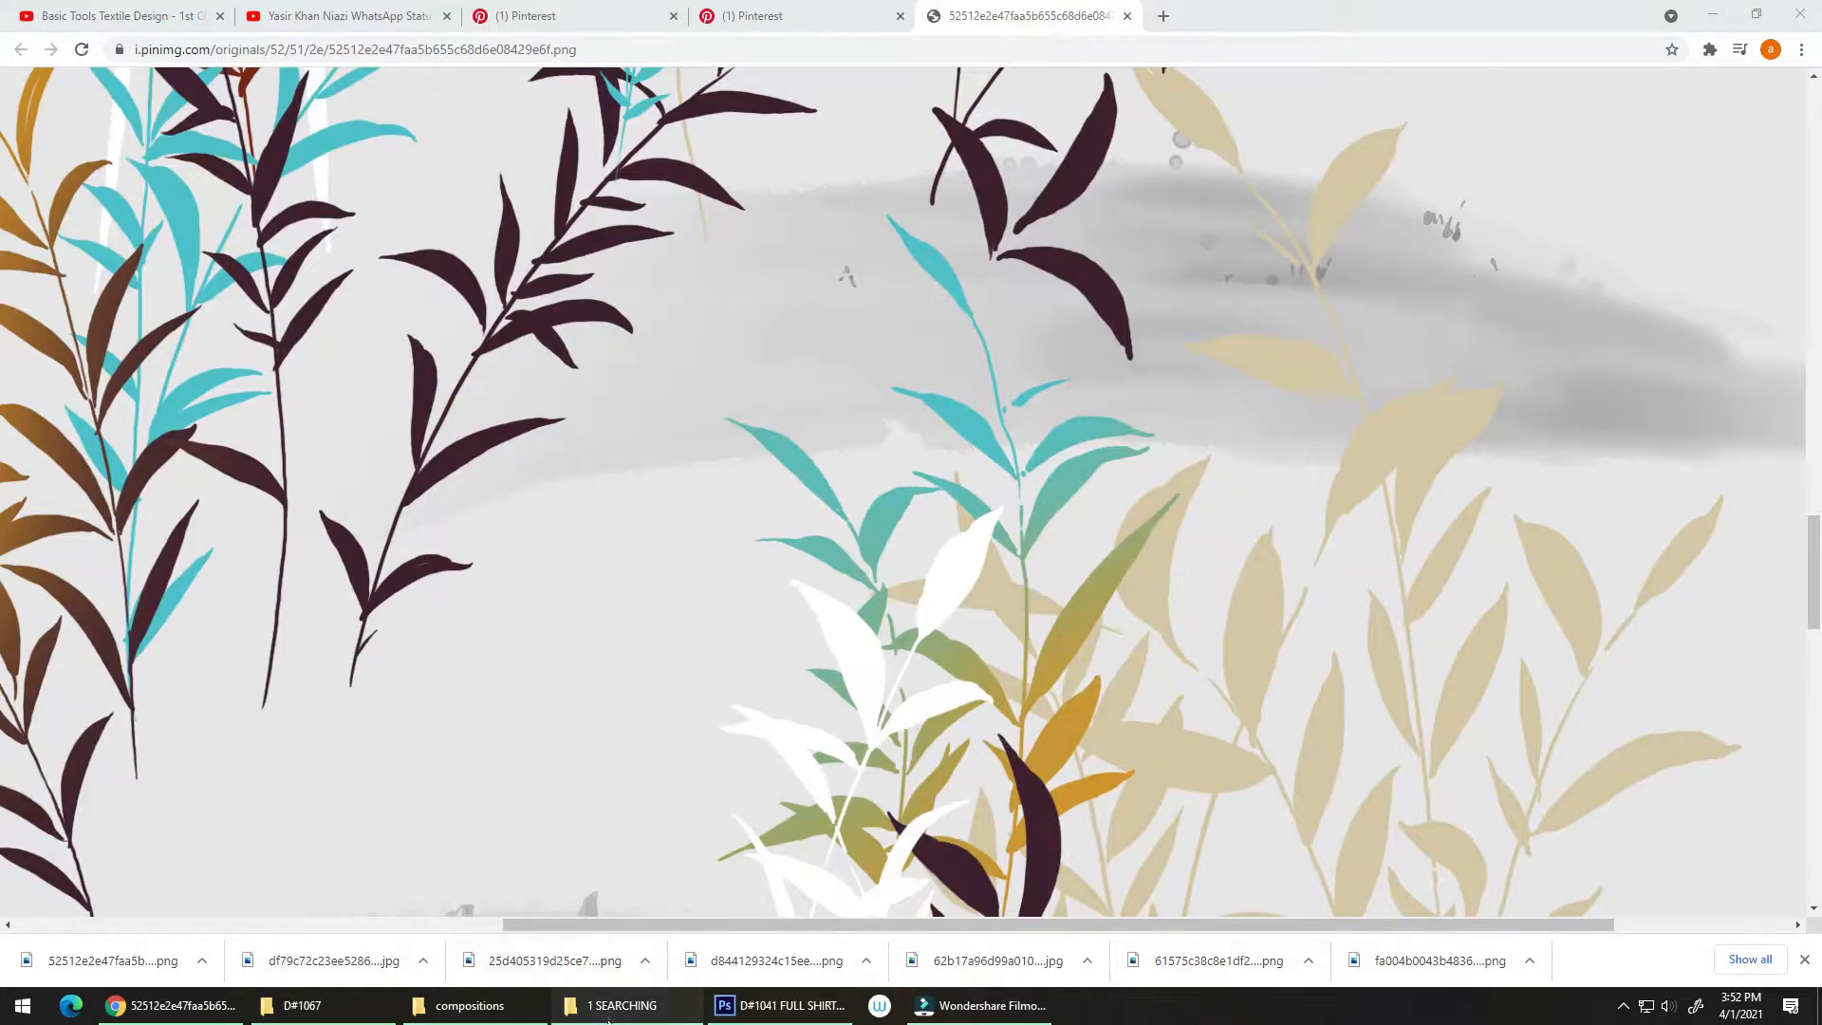
Open 52512e2e47faa5b655c68d6e08429e6f.png from the 1 SEARCHING folder in Photoshop.
{"action": "left_click", "coordinate": [622, 1005]}
{"action": "scroll", "coordinate": [982, 717], "scroll_direction": "down", "scroll_amount": 5}
{"action": "scroll", "coordinate": [982, 717], "scroll_direction": "down", "scroll_amount": 10}
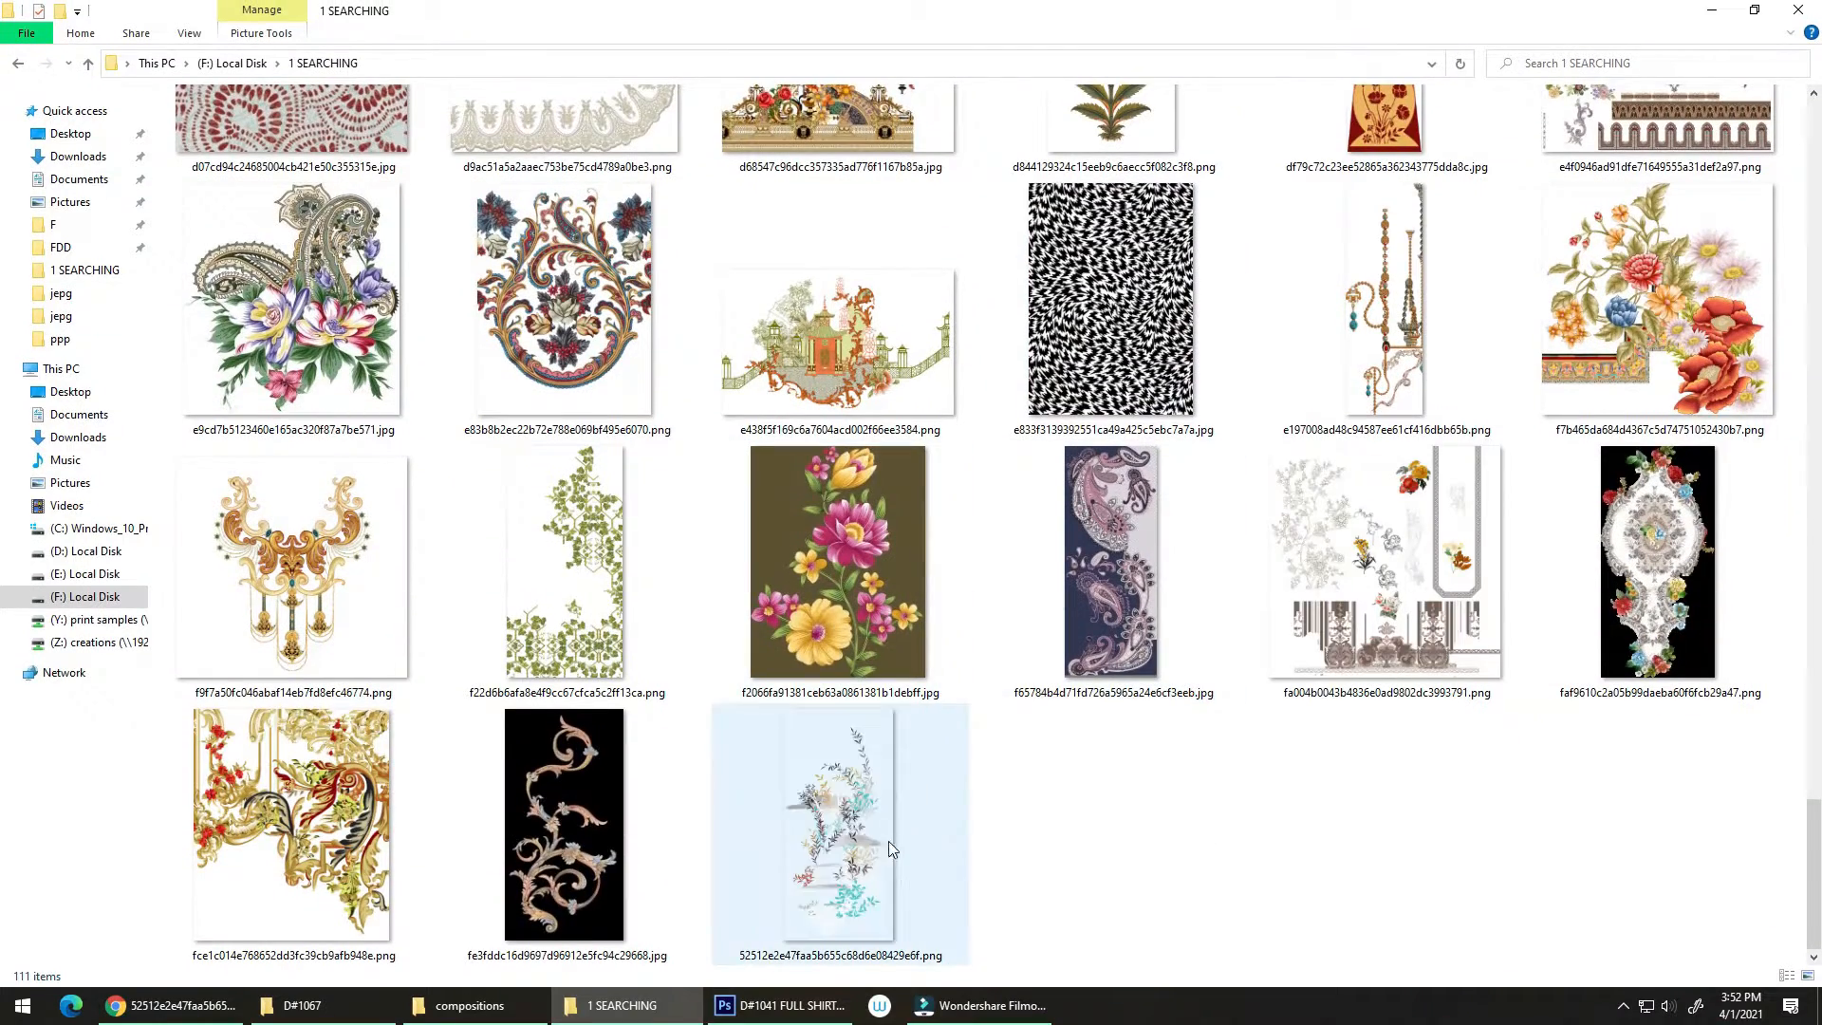
{"action": "left_click_drag", "start_coordinate": [901, 824], "coordinate": [1687, 733]}
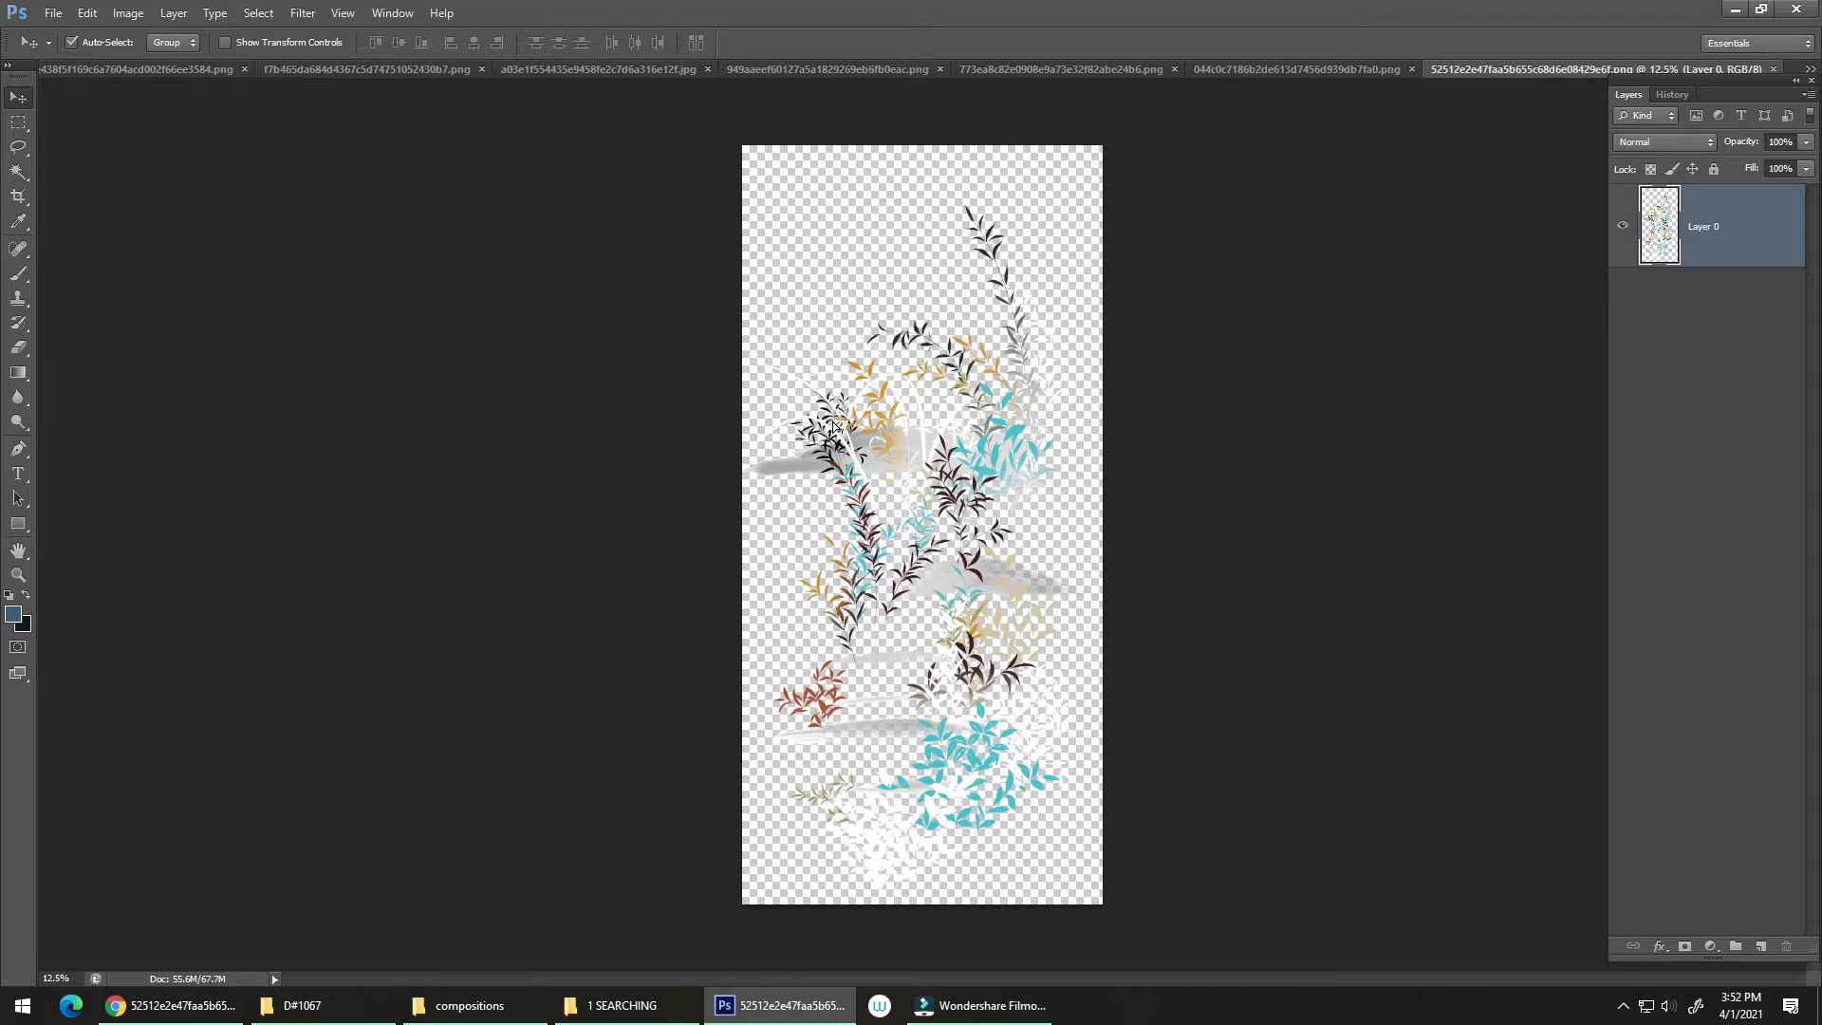
Try to copy the leaf motif into the pagoda image, and close that image without saving.
{"action": "left_click_drag", "start_coordinate": [832, 426], "coordinate": [331, 106]}
{"action": "left_click_drag", "start_coordinate": [219, 72], "coordinate": [353, 221]}
{"action": "key", "text": "ctrl+w"}
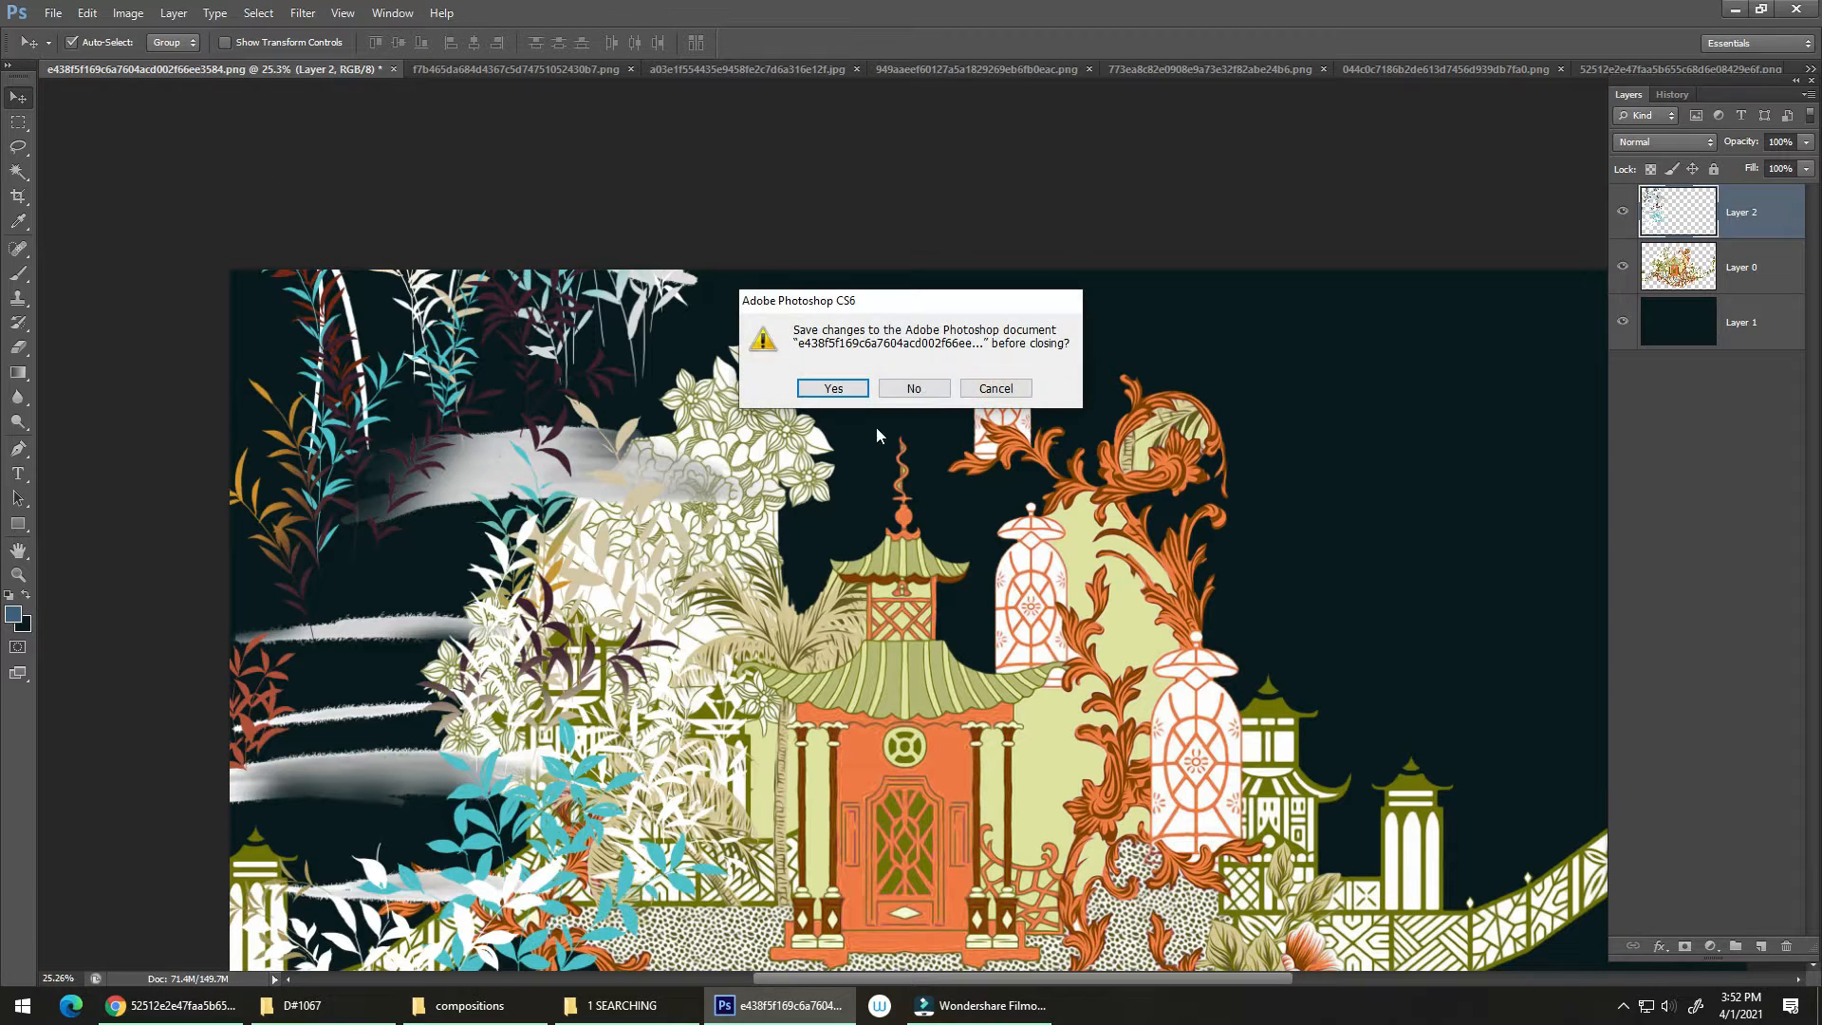
{"action": "left_click", "coordinate": [917, 389]}
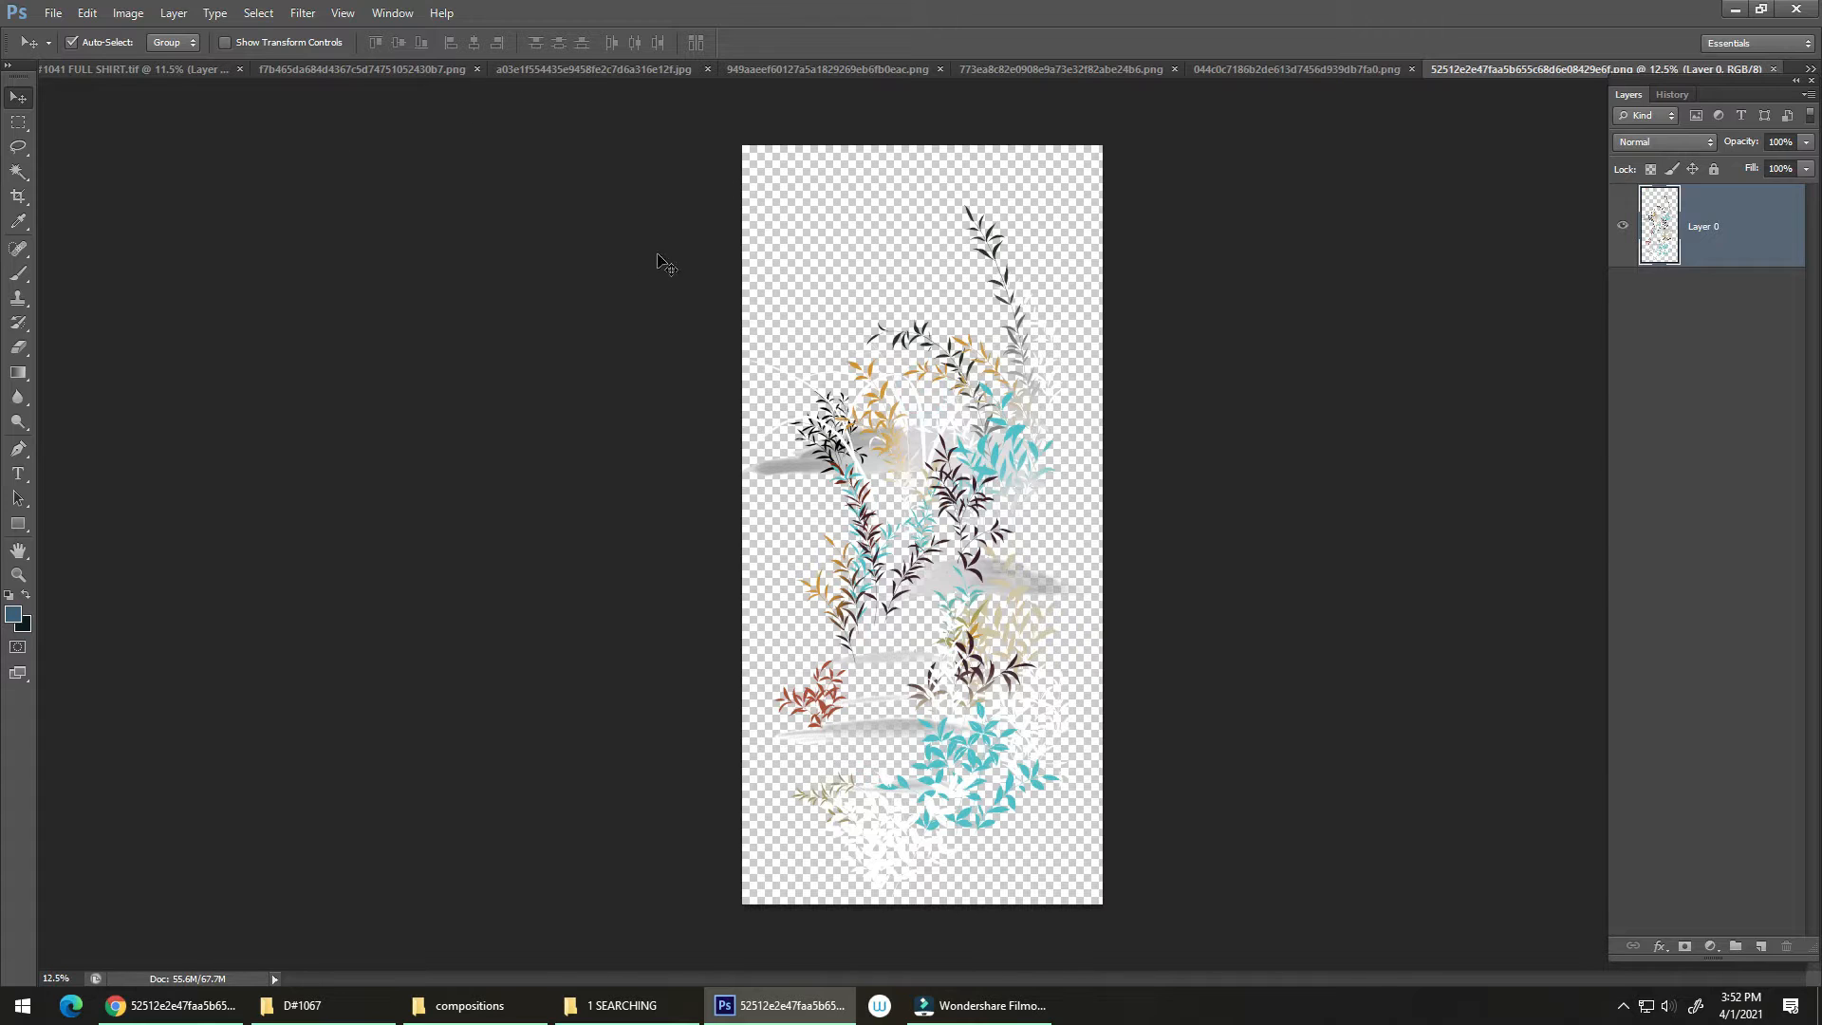
Close the floral corner image with the red poppies and return to the leaf motif document.
{"action": "left_click", "coordinate": [361, 68]}
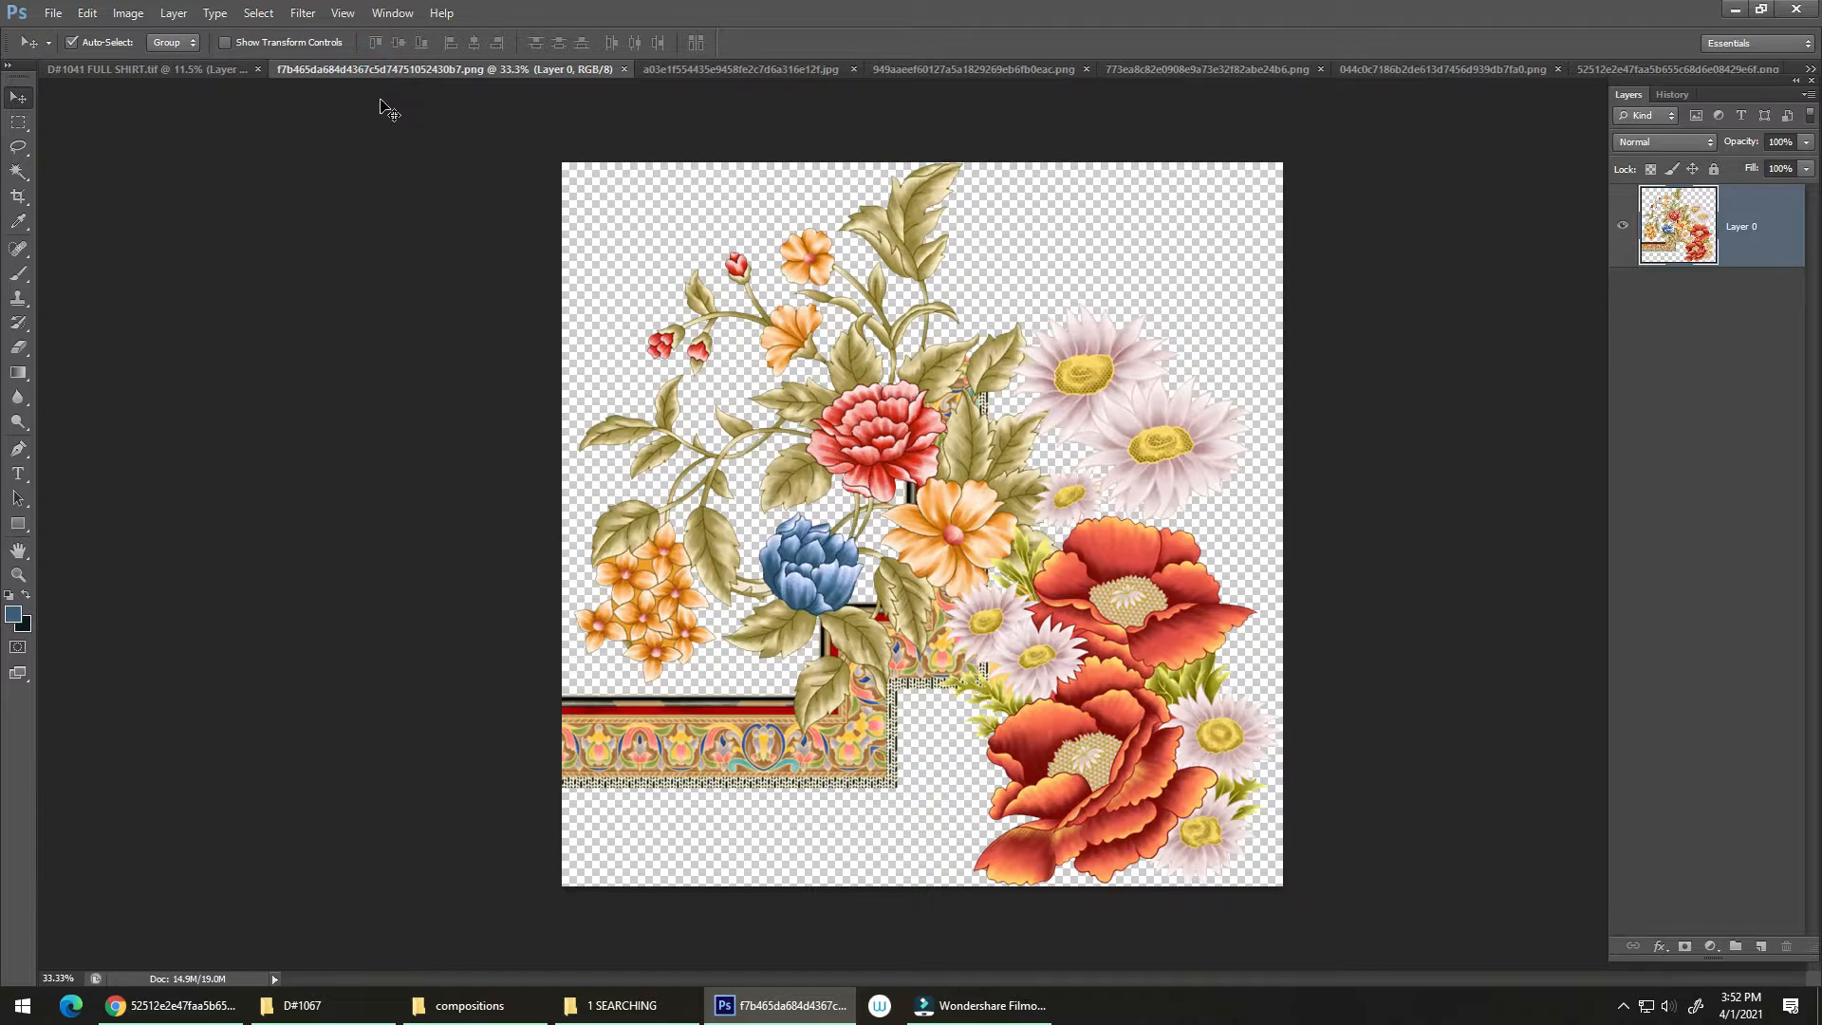
{"action": "key", "text": "ctrl+w"}
{"action": "left_click", "coordinate": [402, 72]}
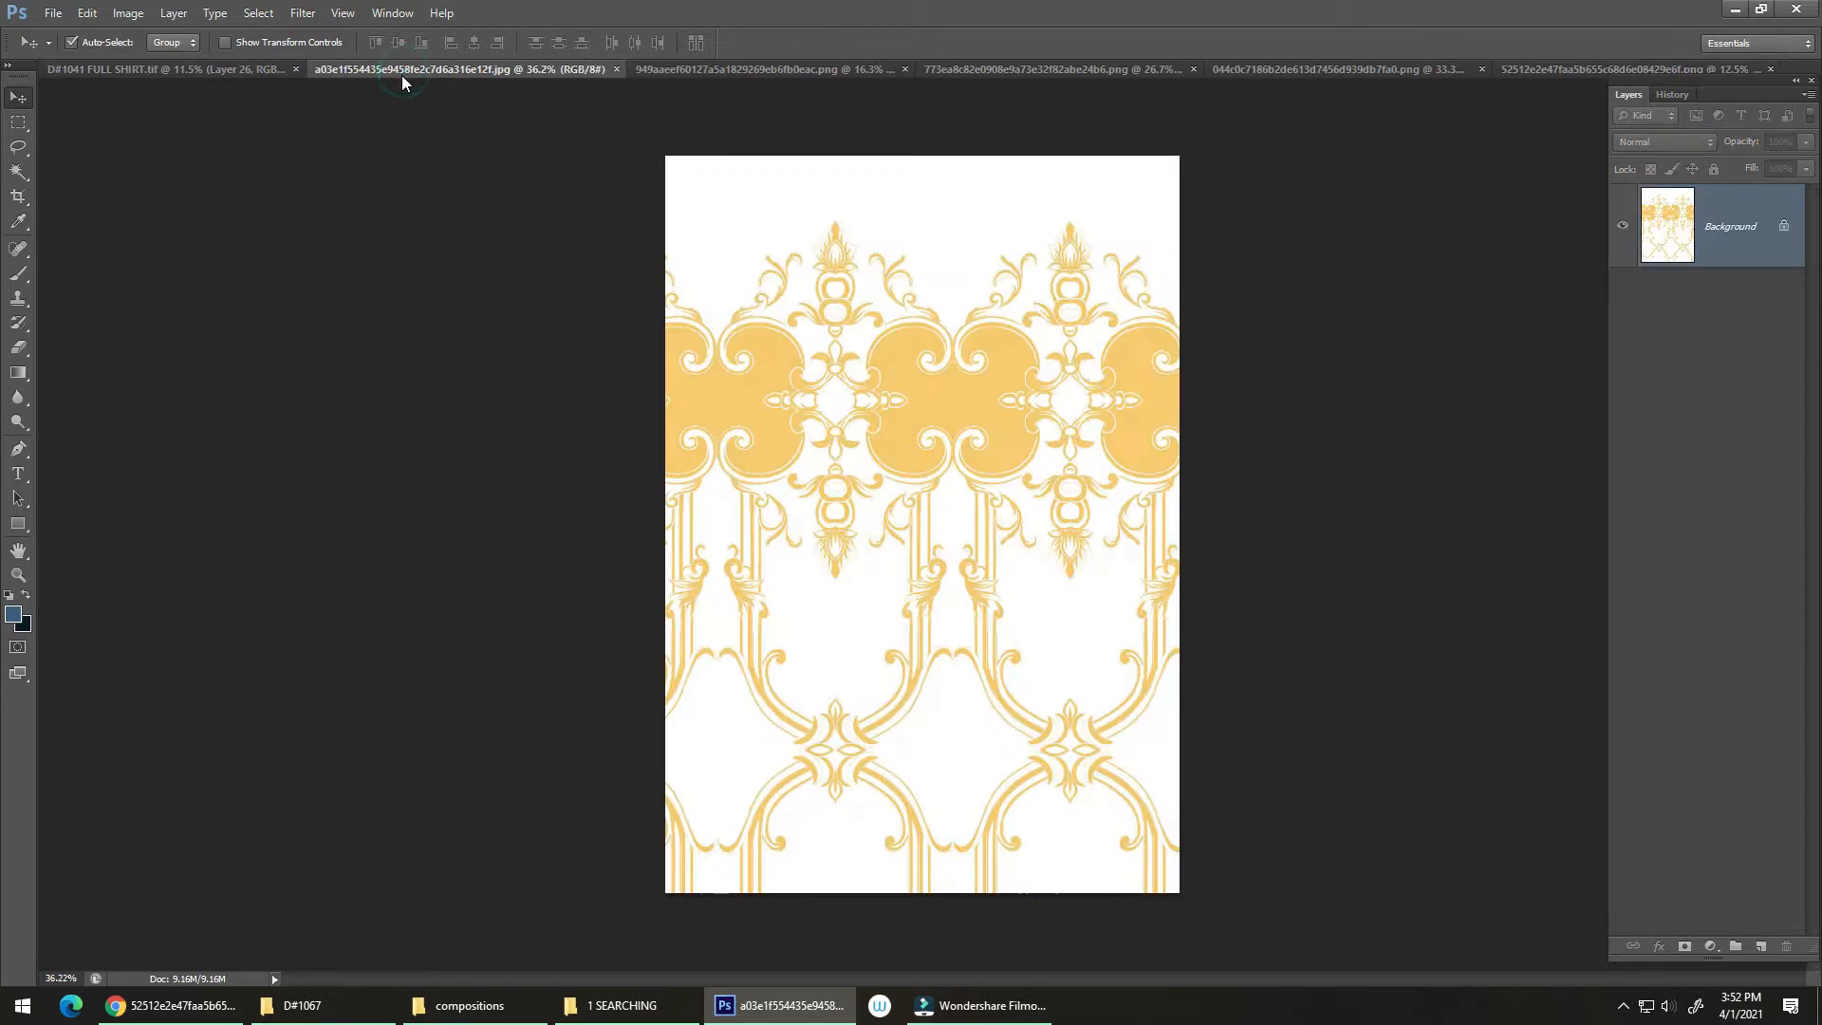
{"action": "left_click", "coordinate": [215, 69]}
{"action": "left_click", "coordinate": [1546, 68]}
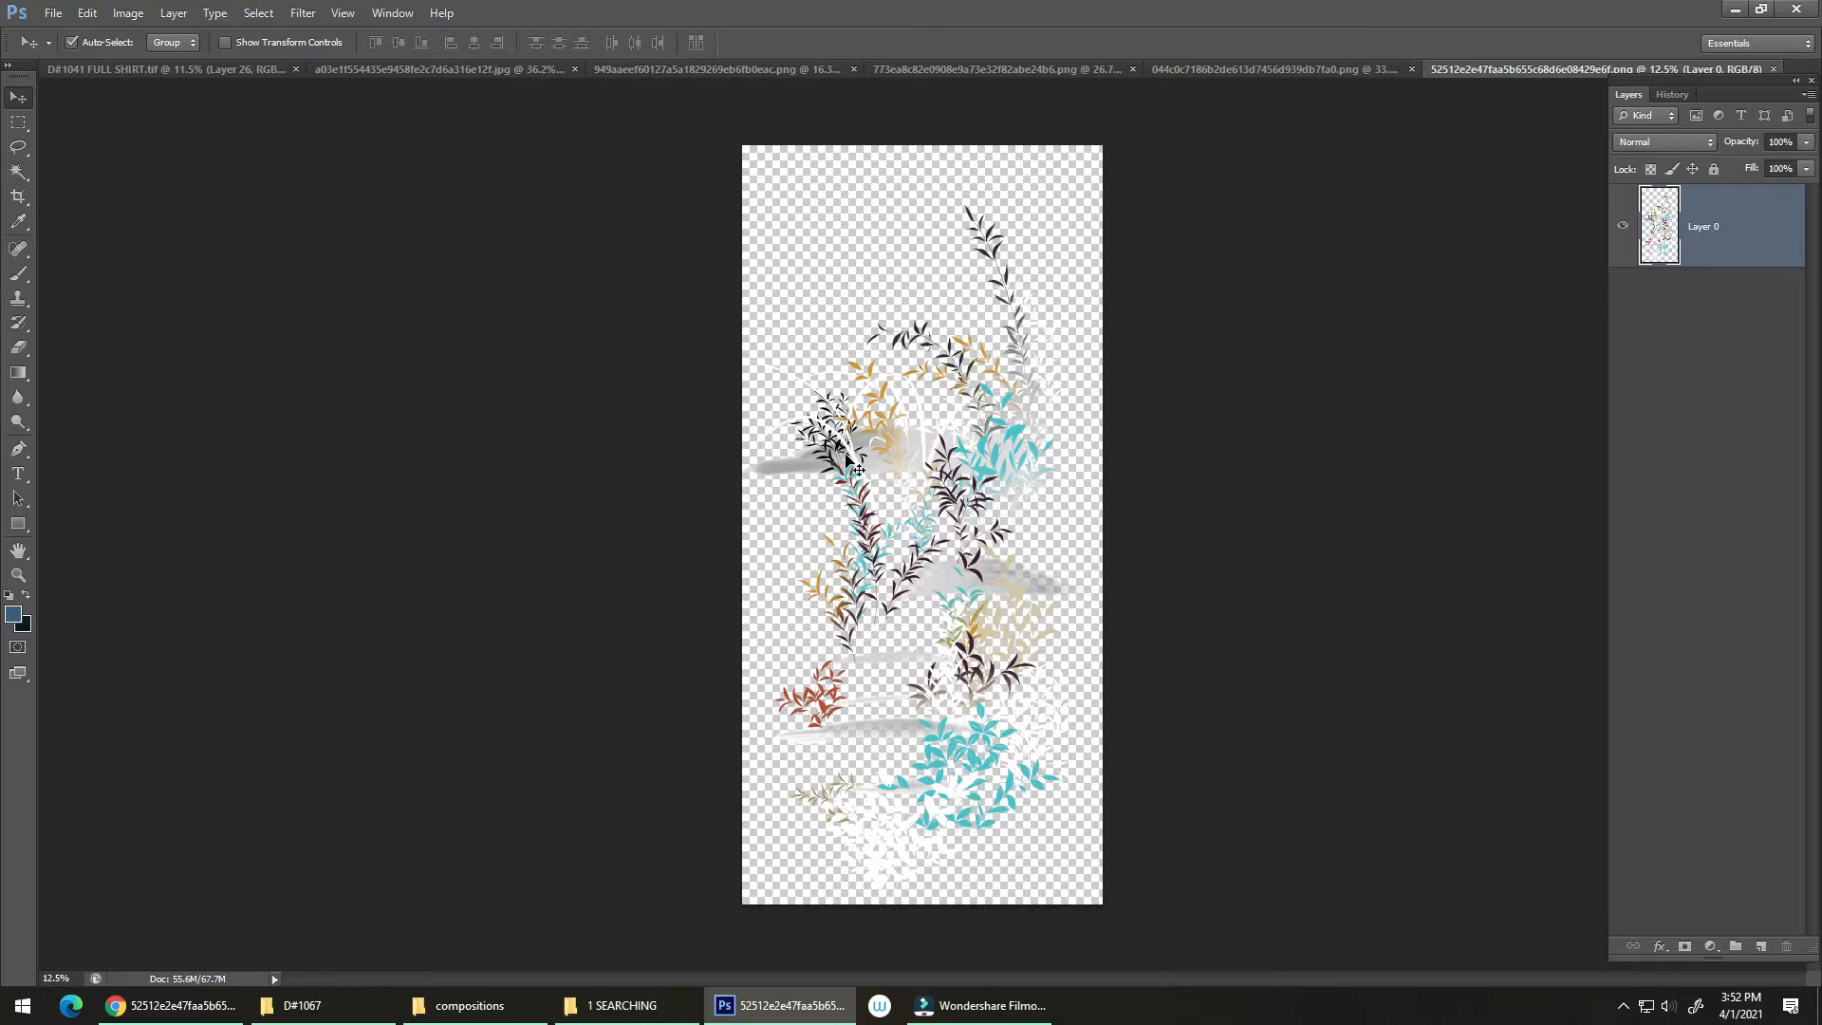
Copy the leaf motif into D#1041 FULL SHIRT.tif and position it above and behind the orange pagoda.
{"action": "left_click_drag", "start_coordinate": [858, 468], "coordinate": [939, 513]}
{"action": "left_click_drag", "start_coordinate": [812, 515], "coordinate": [954, 330]}
{"action": "left_click_drag", "start_coordinate": [907, 406], "coordinate": [1001, 496]}
{"action": "key", "text": "ctrl+0"}
{"action": "left_click_drag", "start_coordinate": [1003, 513], "coordinate": [1042, 513]}
{"action": "left_click_drag", "start_coordinate": [959, 515], "coordinate": [1405, 413]}
{"action": "left_click_drag", "start_coordinate": [1247, 352], "coordinate": [1089, 393]}
{"action": "left_click_drag", "start_coordinate": [1187, 456], "coordinate": [1118, 439]}
{"action": "left_click_drag", "start_coordinate": [1241, 439], "coordinate": [1084, 476]}
Duplicate the flower bouquet as a faded backdrop at the shirt's left edge, using Luminosity blending at 36% opacity.
{"action": "left_click_drag", "start_coordinate": [1160, 610], "coordinate": [748, 618]}
{"action": "scroll", "coordinate": [748, 589], "scroll_direction": "up", "scroll_amount": 3}
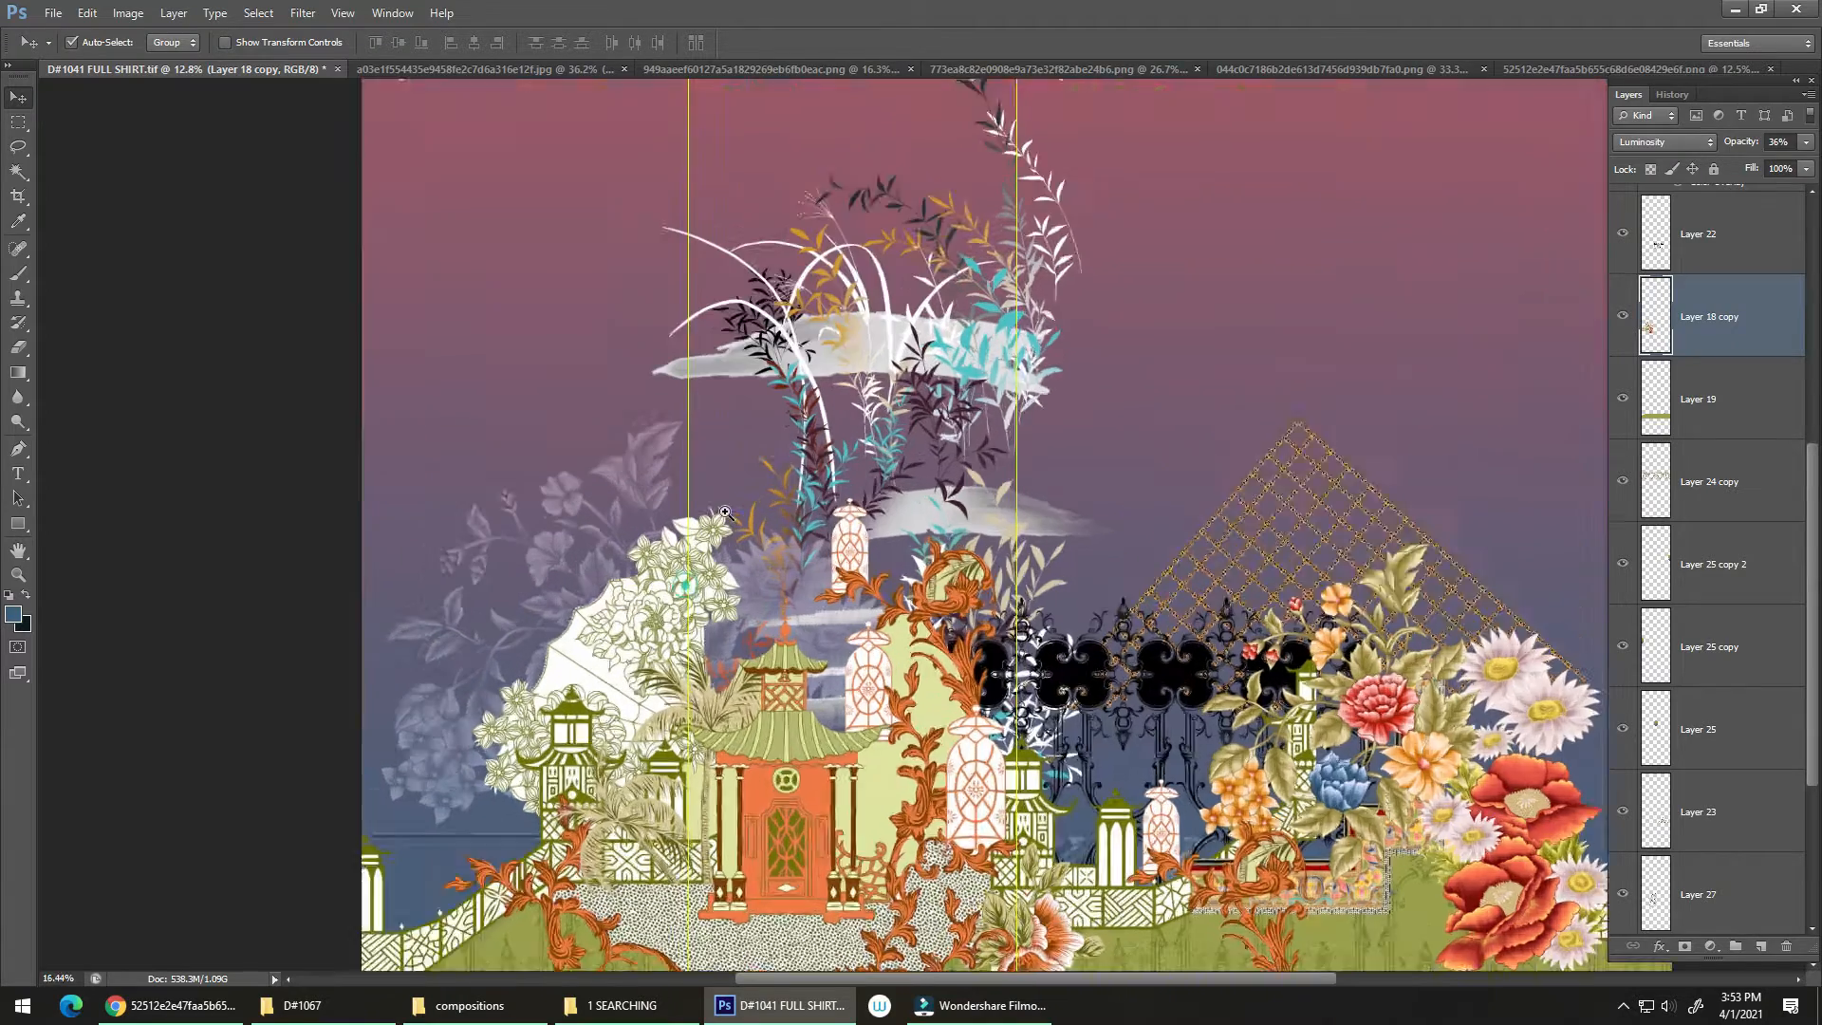
{"action": "scroll", "coordinate": [752, 528], "scroll_direction": "down", "scroll_amount": 3}
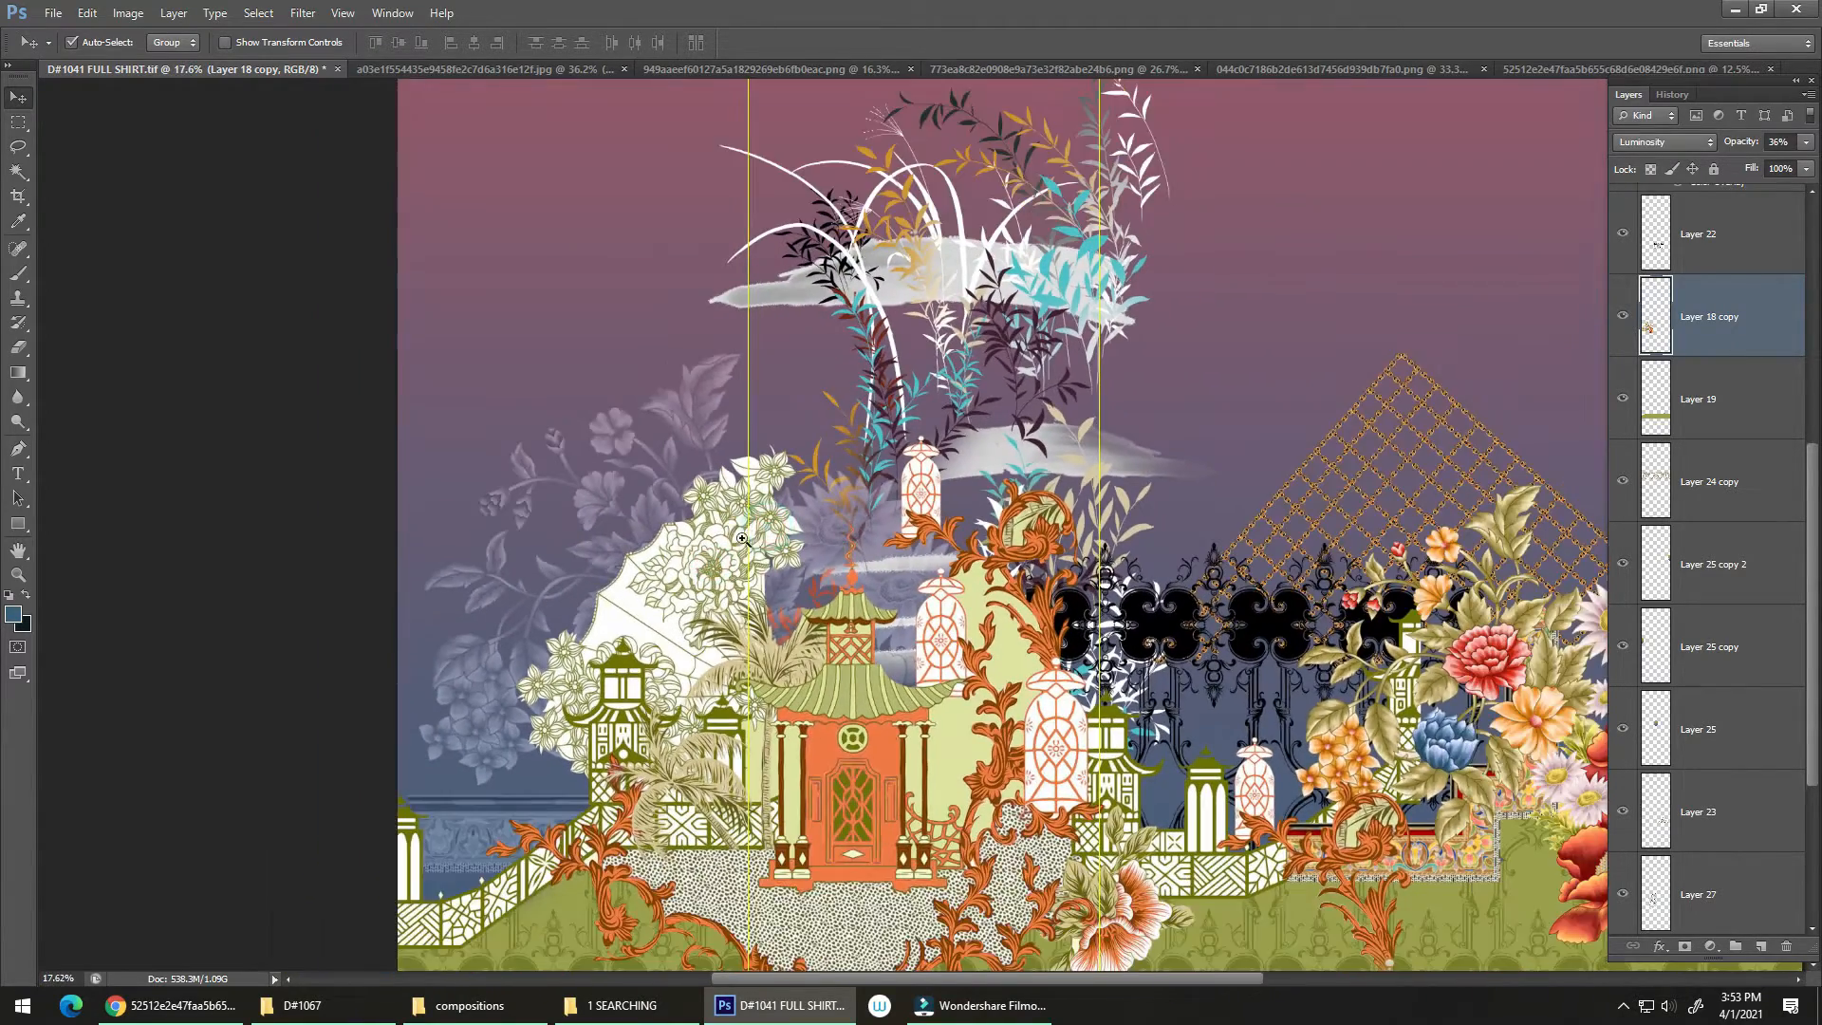
{"action": "left_click_drag", "start_coordinate": [703, 455], "coordinate": [773, 462]}
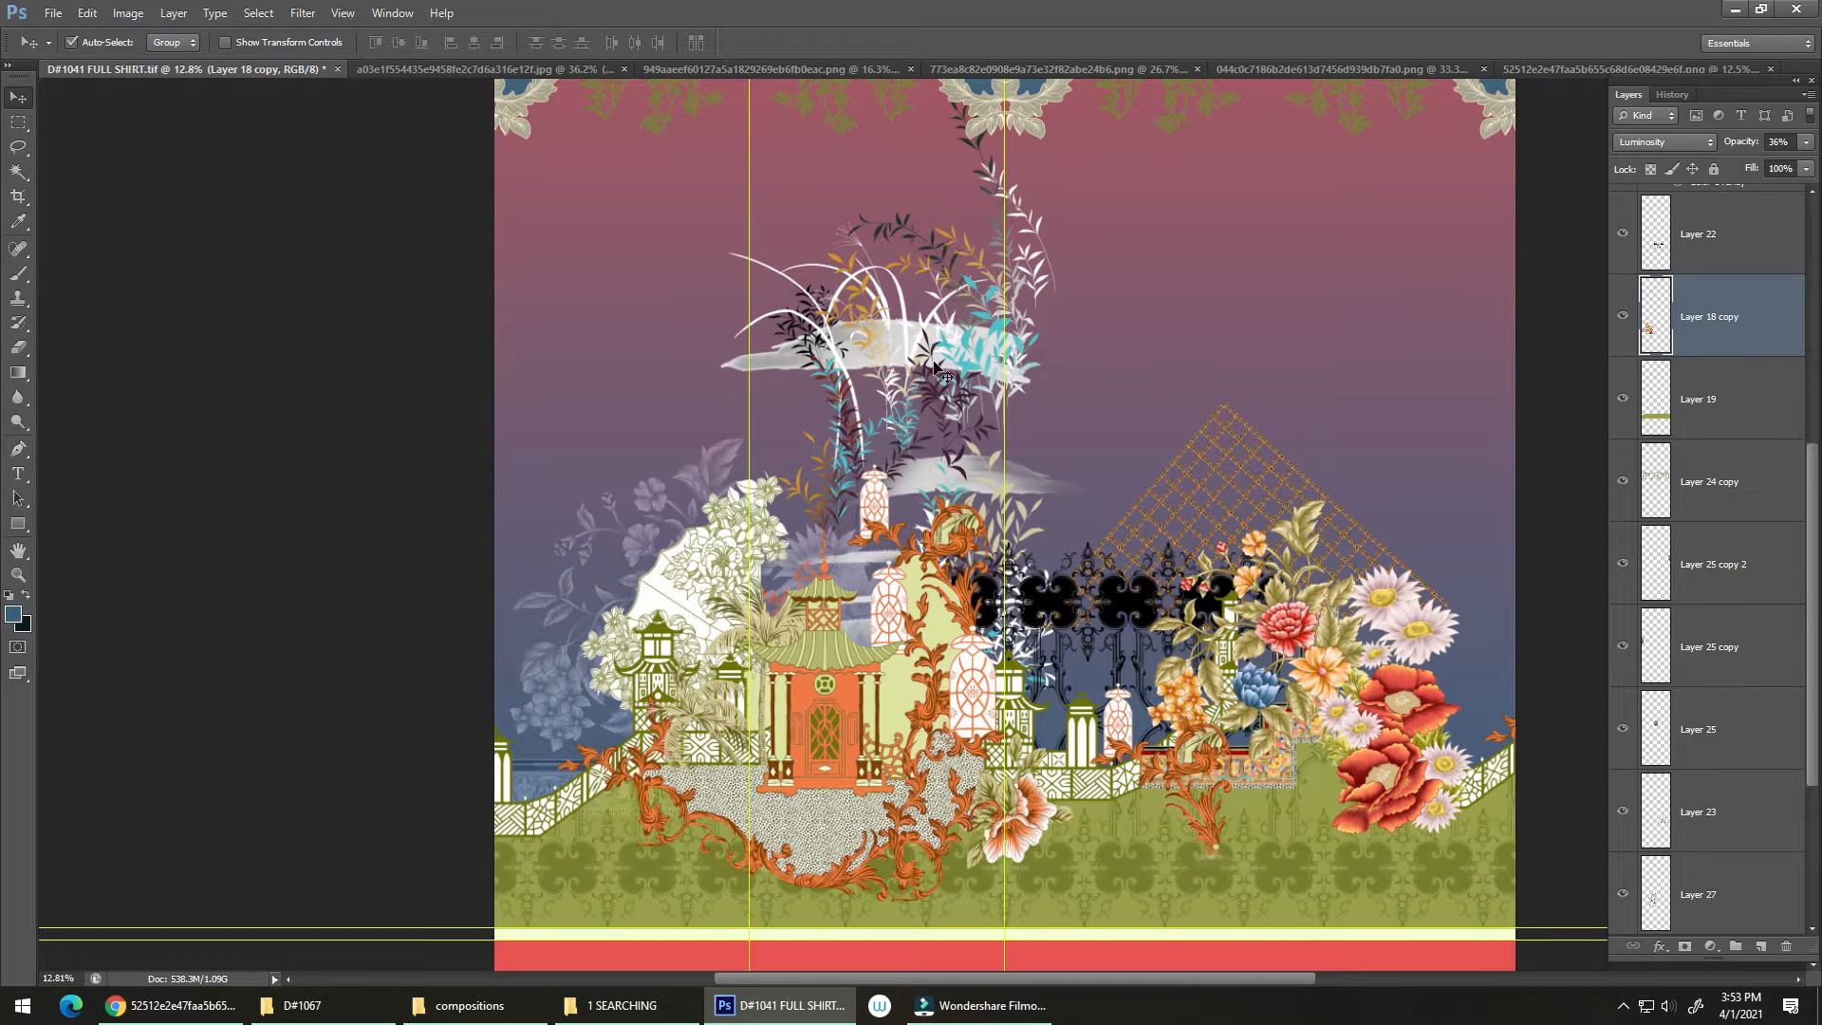
{"action": "left_click_drag", "start_coordinate": [644, 525], "coordinate": [569, 474]}
{"action": "scroll", "coordinate": [731, 475], "scroll_direction": "down", "scroll_amount": 2}
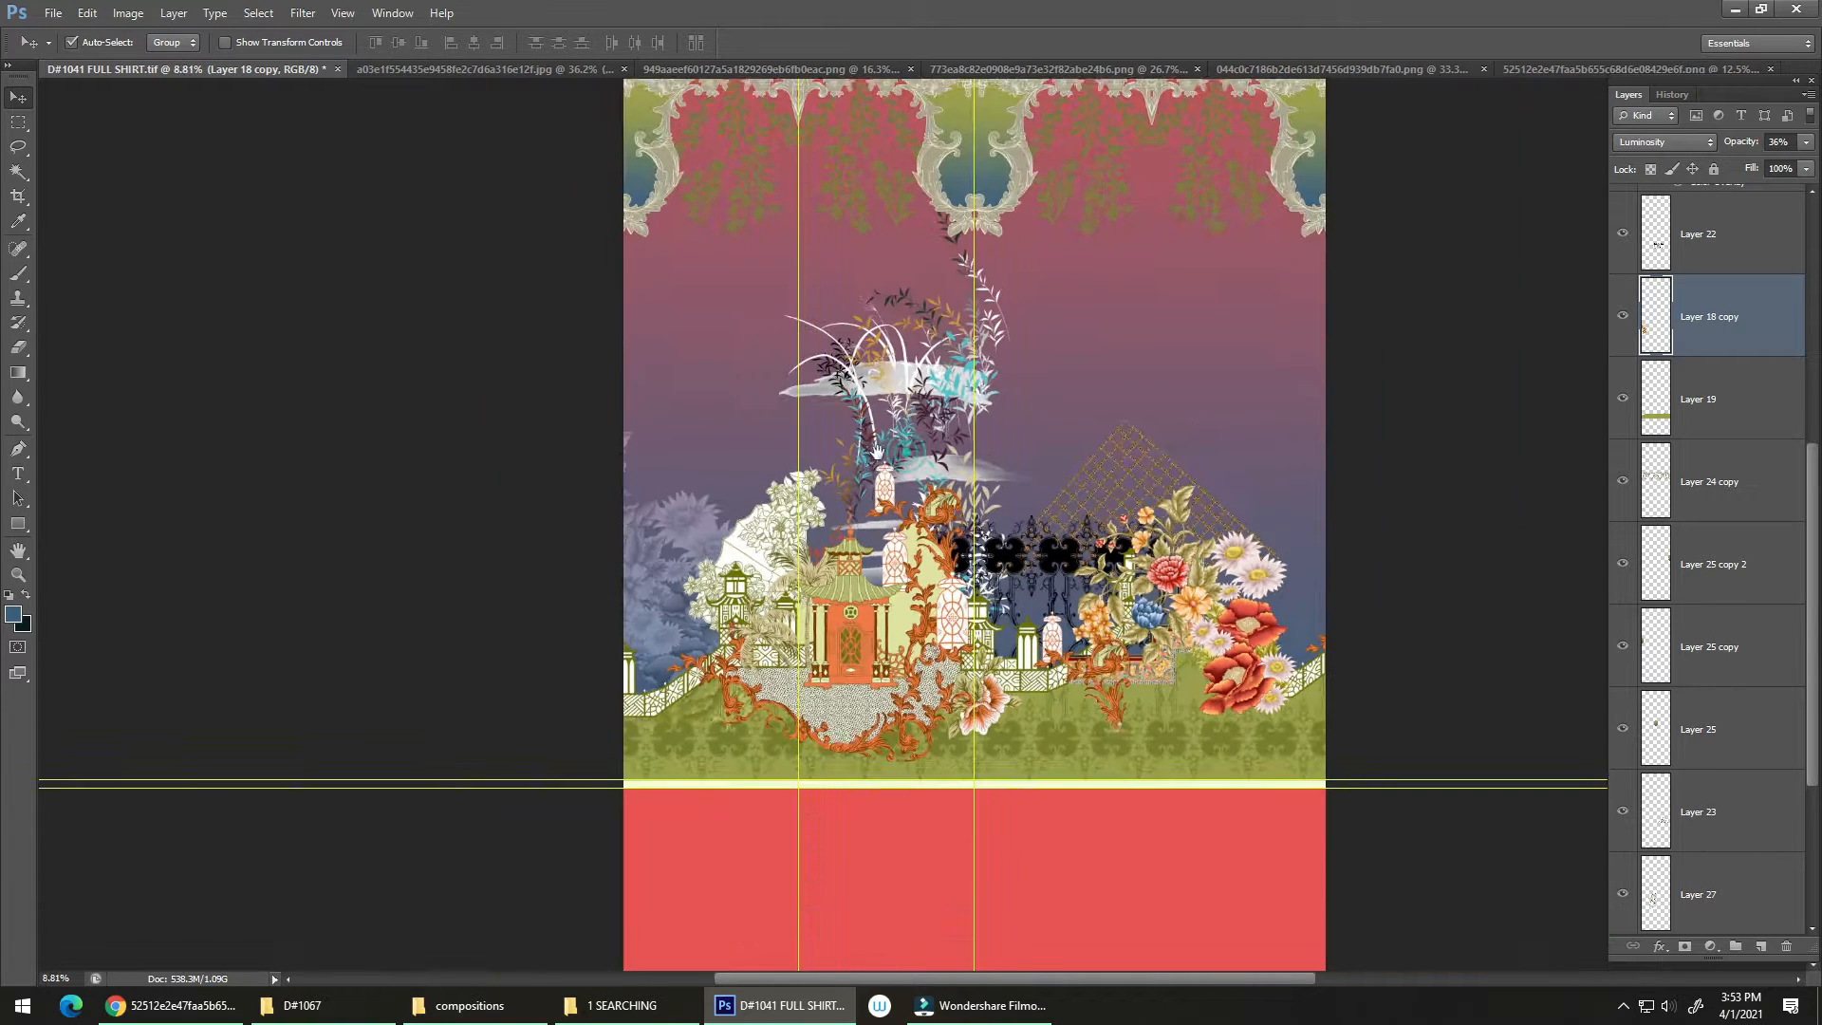
Move the leaf motif right, between the pagoda and the bouquet, and send the gold lattice one layer down behind it.
{"action": "left_click_drag", "start_coordinate": [896, 442], "coordinate": [1014, 425]}
{"action": "scroll", "coordinate": [1025, 446], "scroll_direction": "up", "scroll_amount": 5}
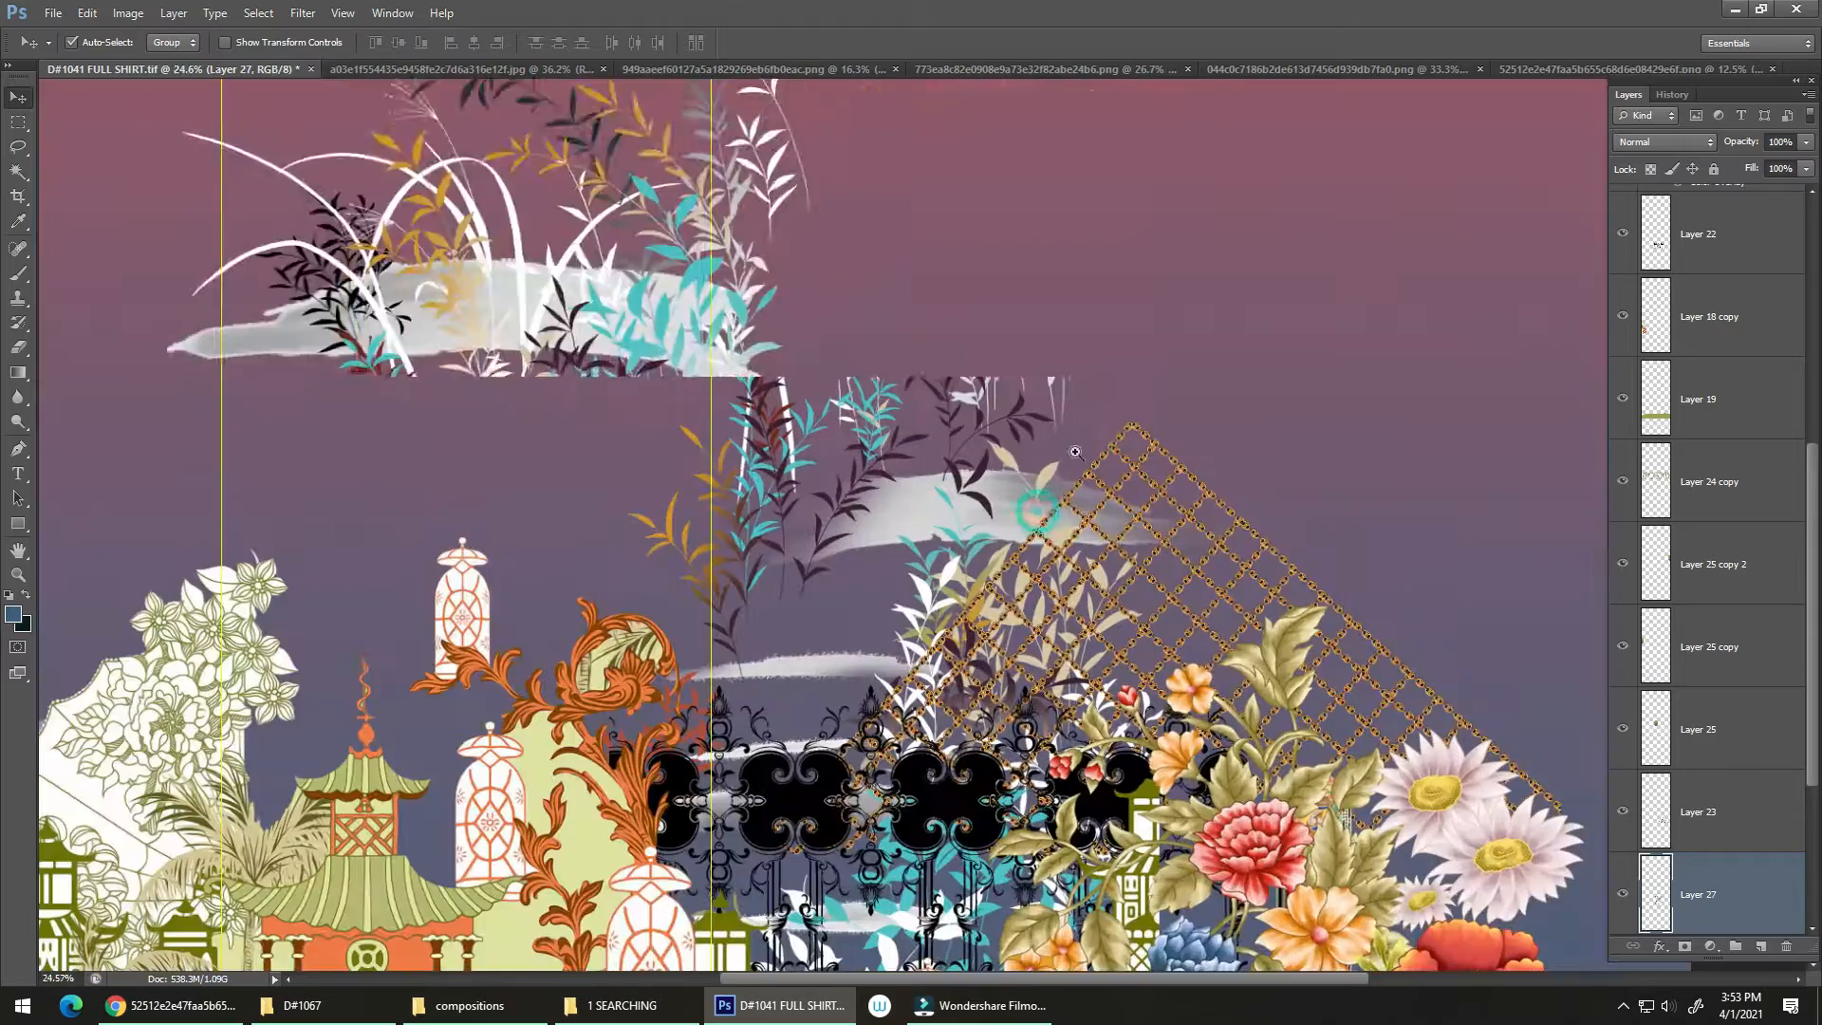
{"action": "scroll", "coordinate": [1049, 475], "scroll_direction": "down", "scroll_amount": 3}
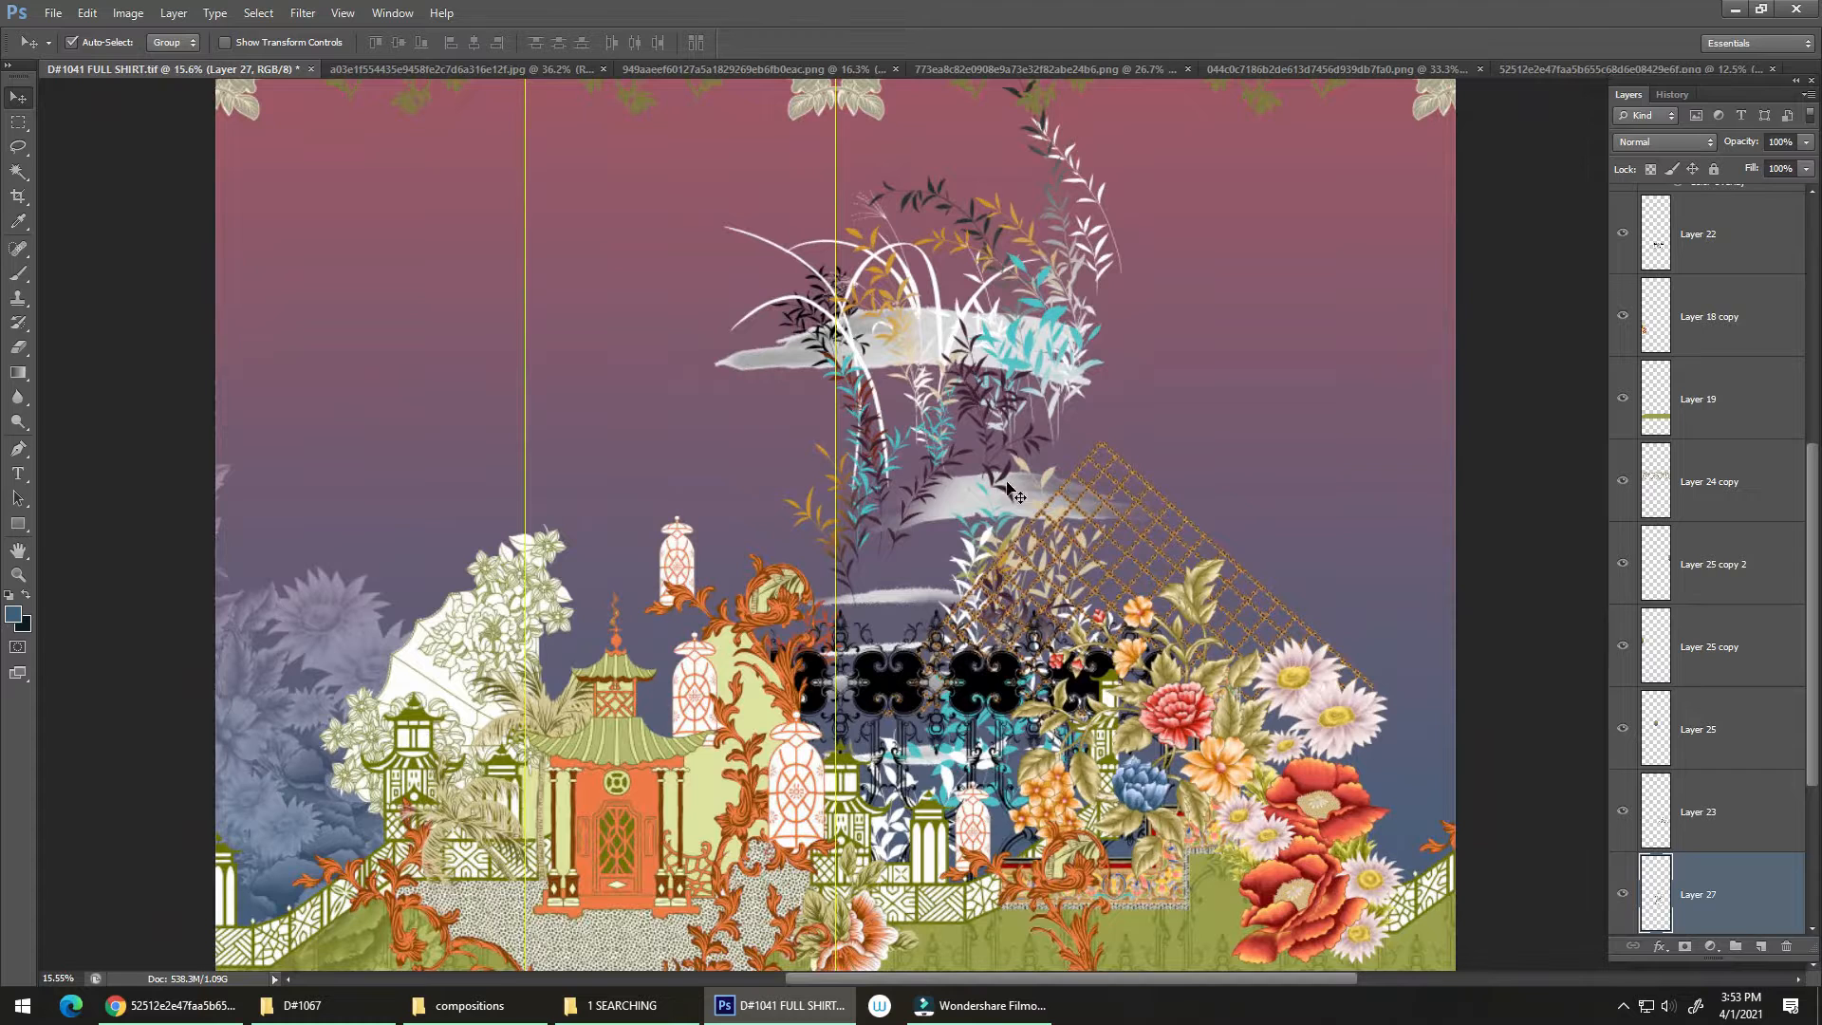
{"action": "left_click", "coordinate": [1103, 446]}
{"action": "key", "text": "ctrl+bracketleft"}
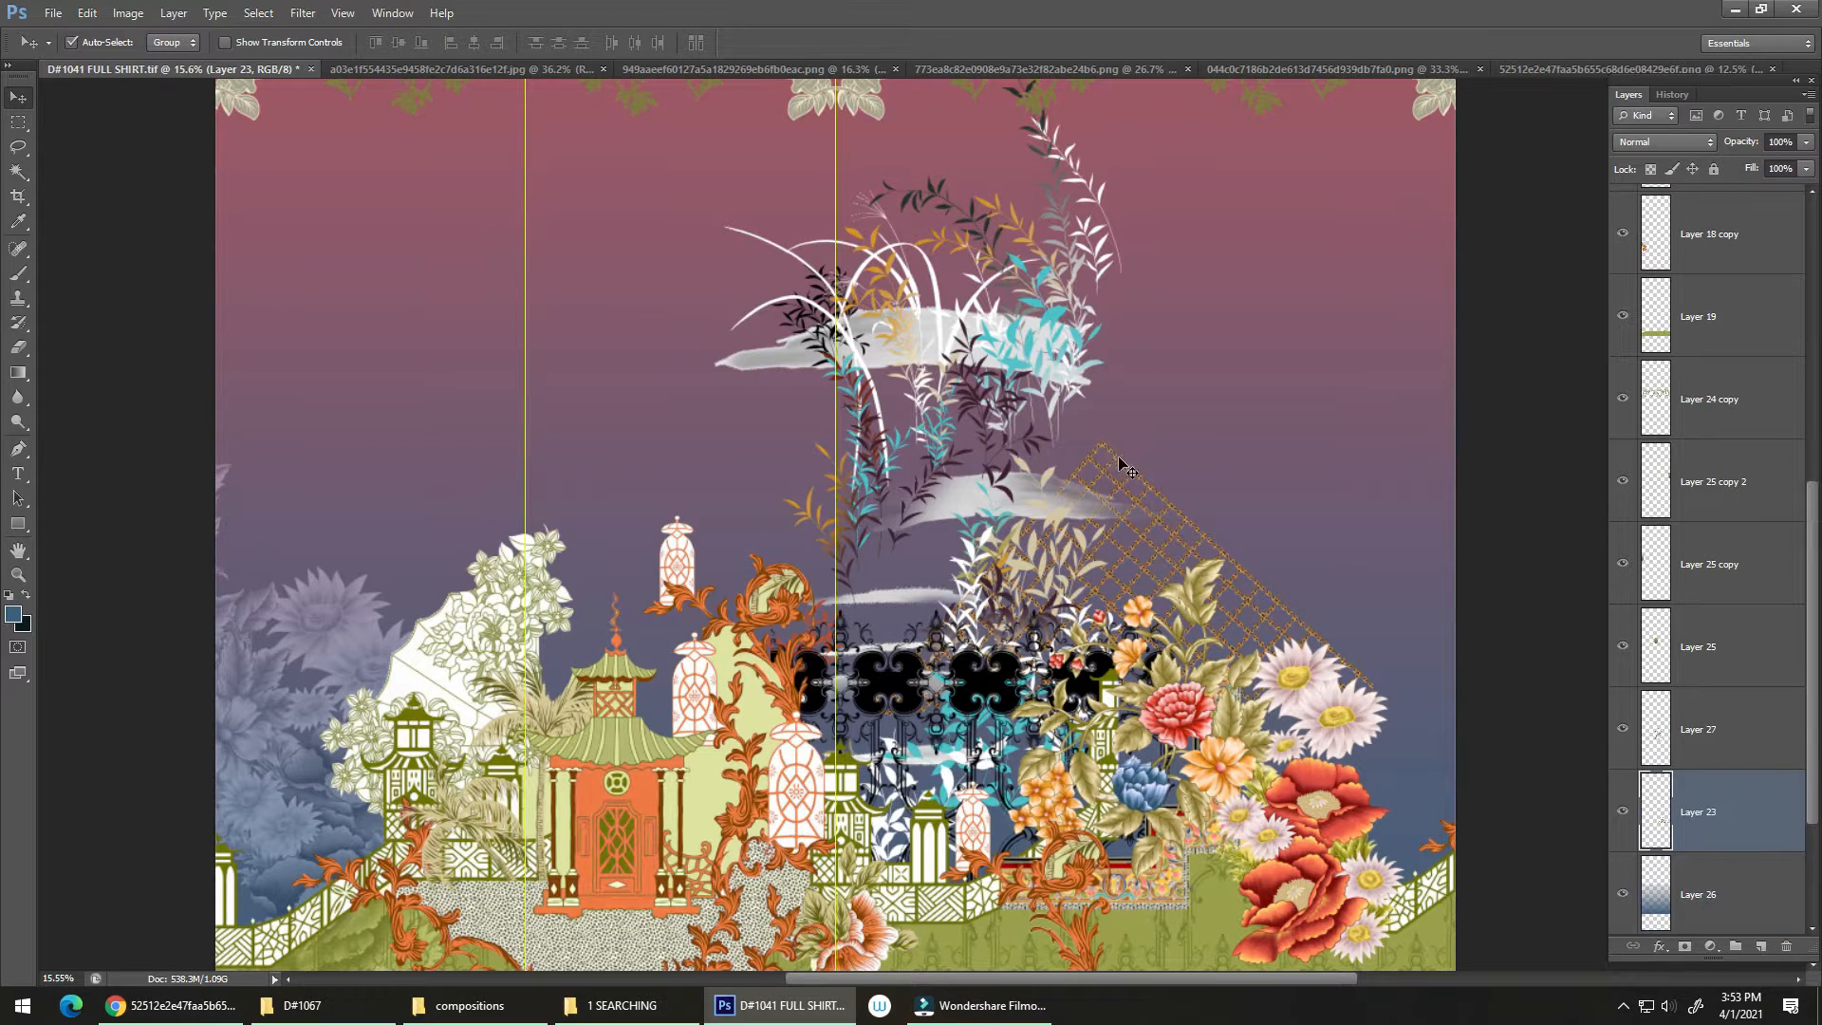
Duplicate the gold lattice to the left behind the pagoda and place the copy just below the original lattice layer.
{"action": "left_click_drag", "start_coordinate": [778, 361], "coordinate": [598, 439]}
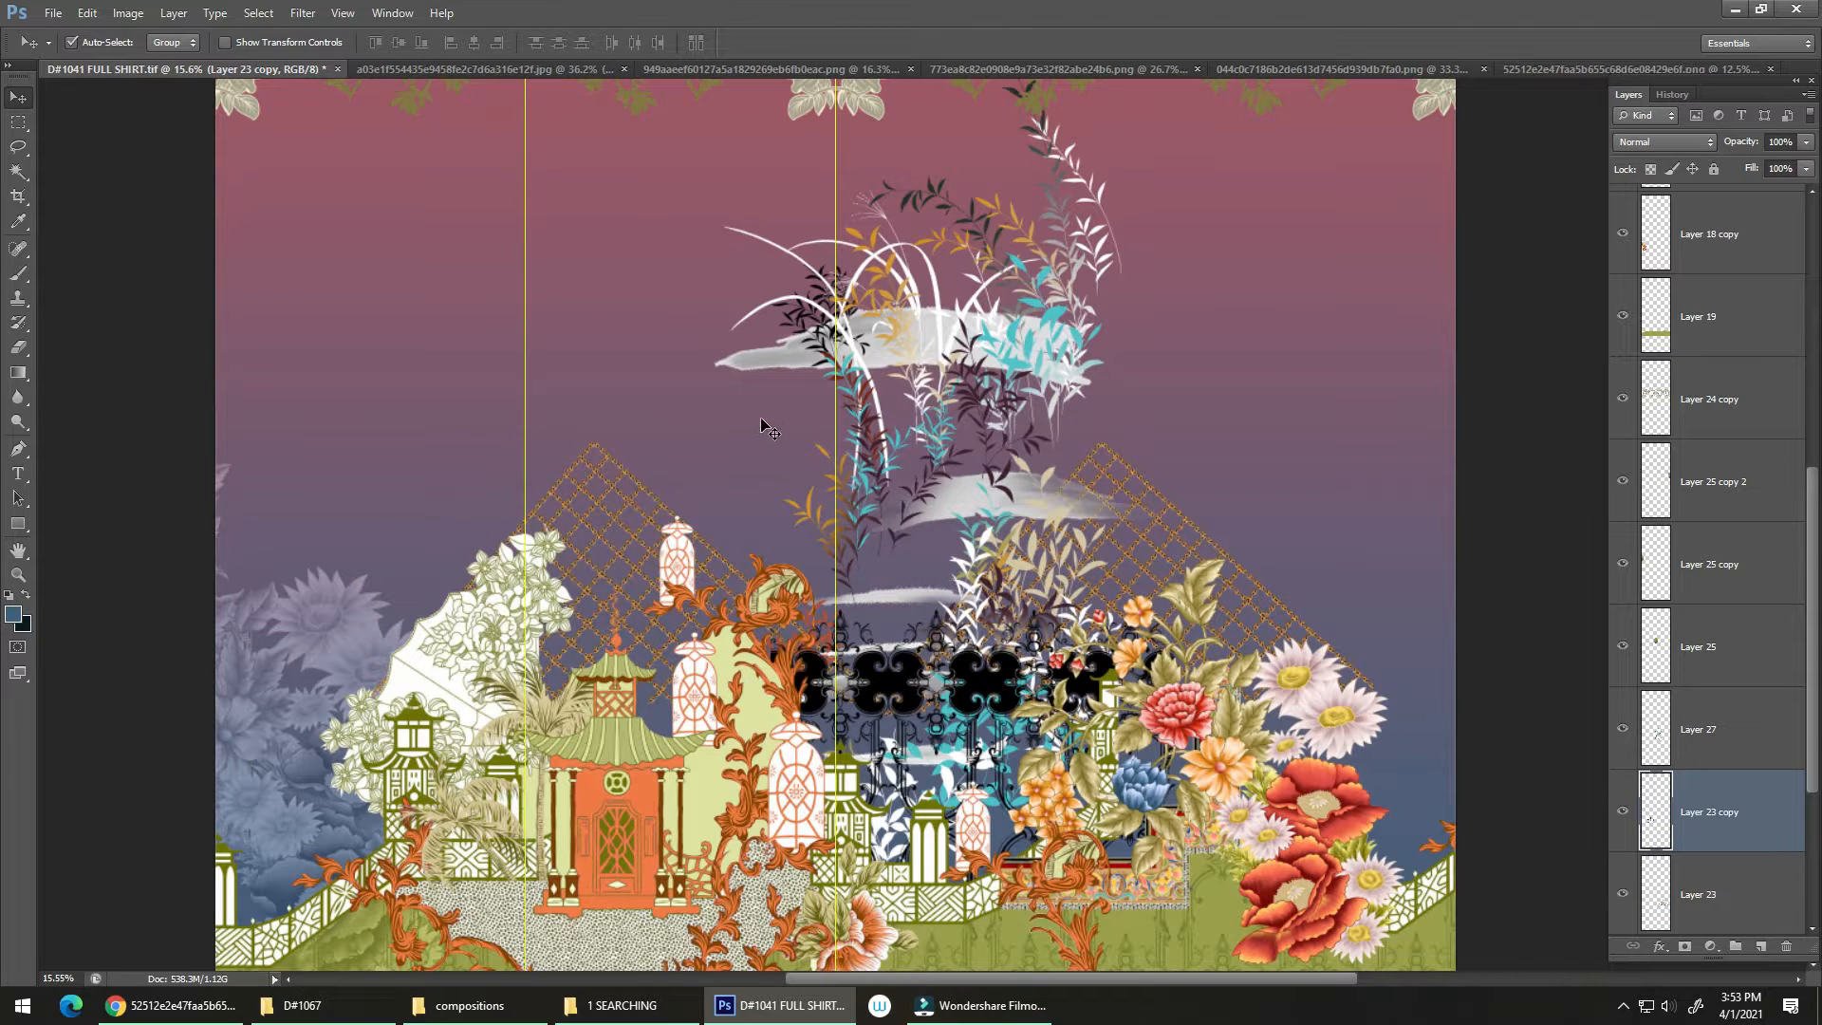
{"action": "key", "text": "ctrl+bracketleft"}
{"action": "key", "text": "ctrl+bracketleft"}
{"action": "key", "text": "ctrl+bracketright"}
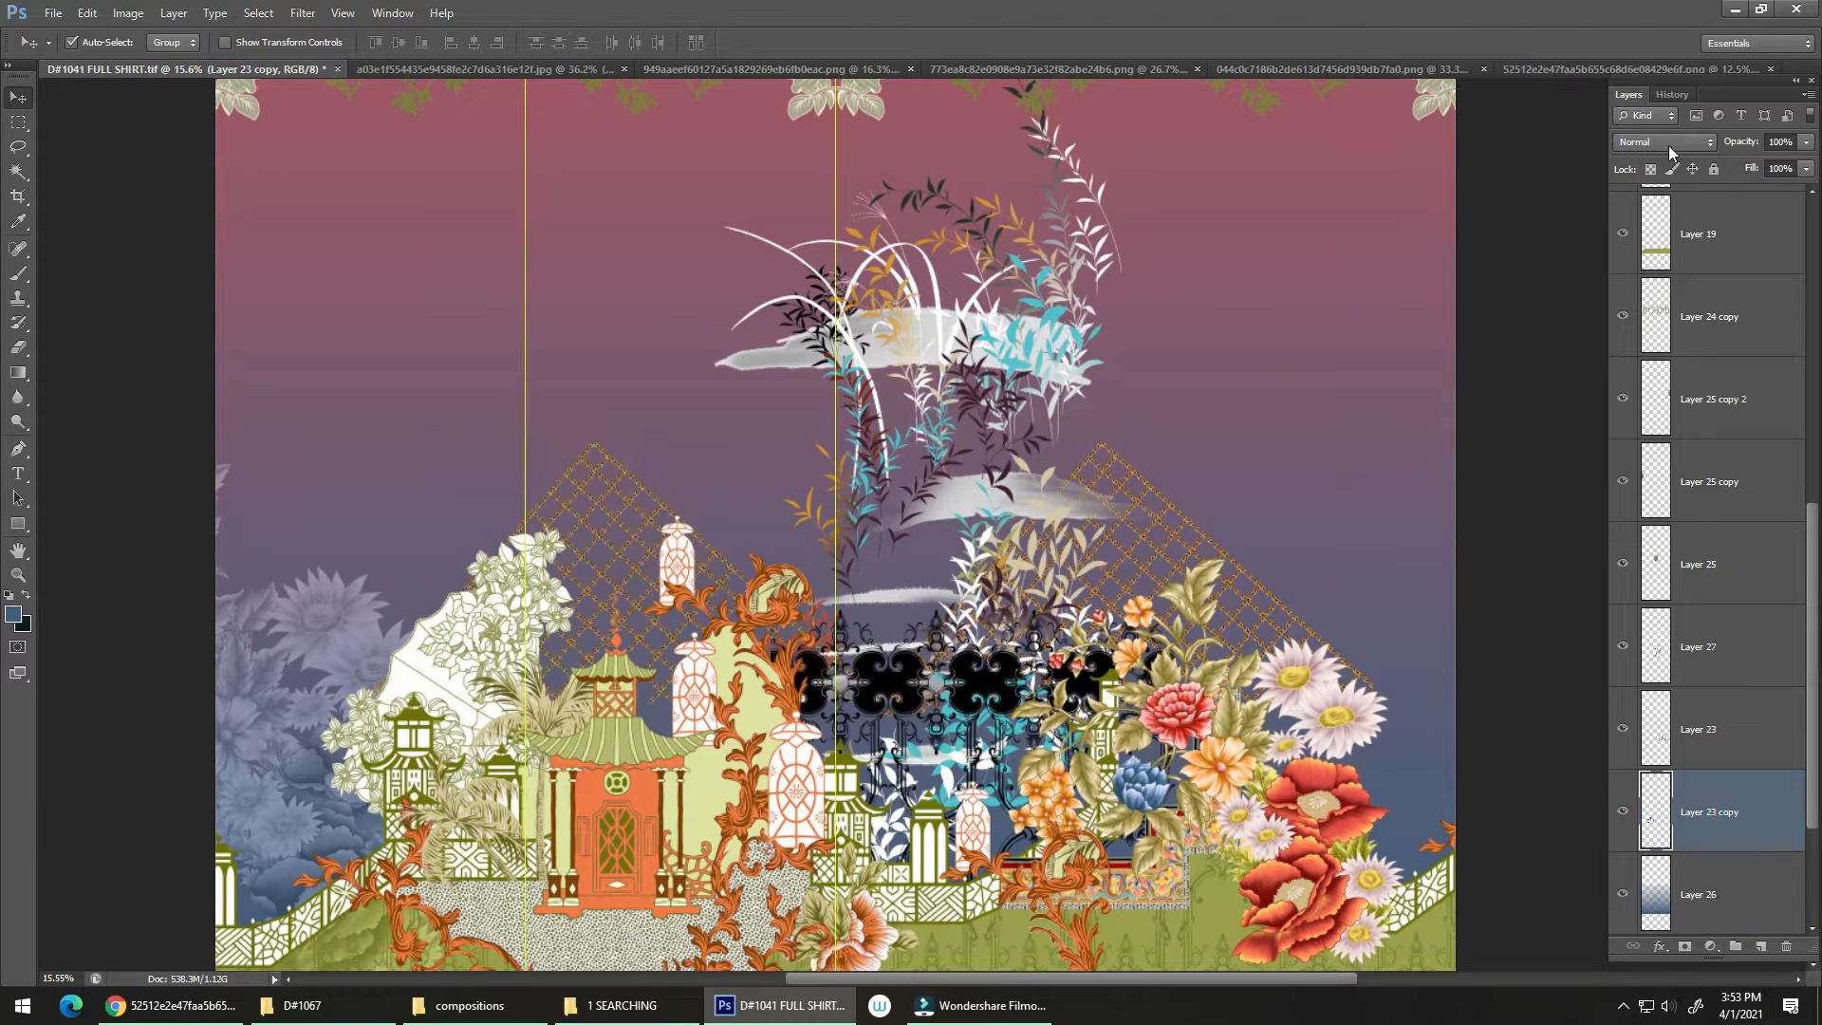
Try the Color blend mode on the lattice copy, and set it to Luminosity.
{"action": "left_click", "coordinate": [1667, 142]}
{"action": "left_click", "coordinate": [1656, 620]}
{"action": "left_click", "coordinate": [1687, 143]}
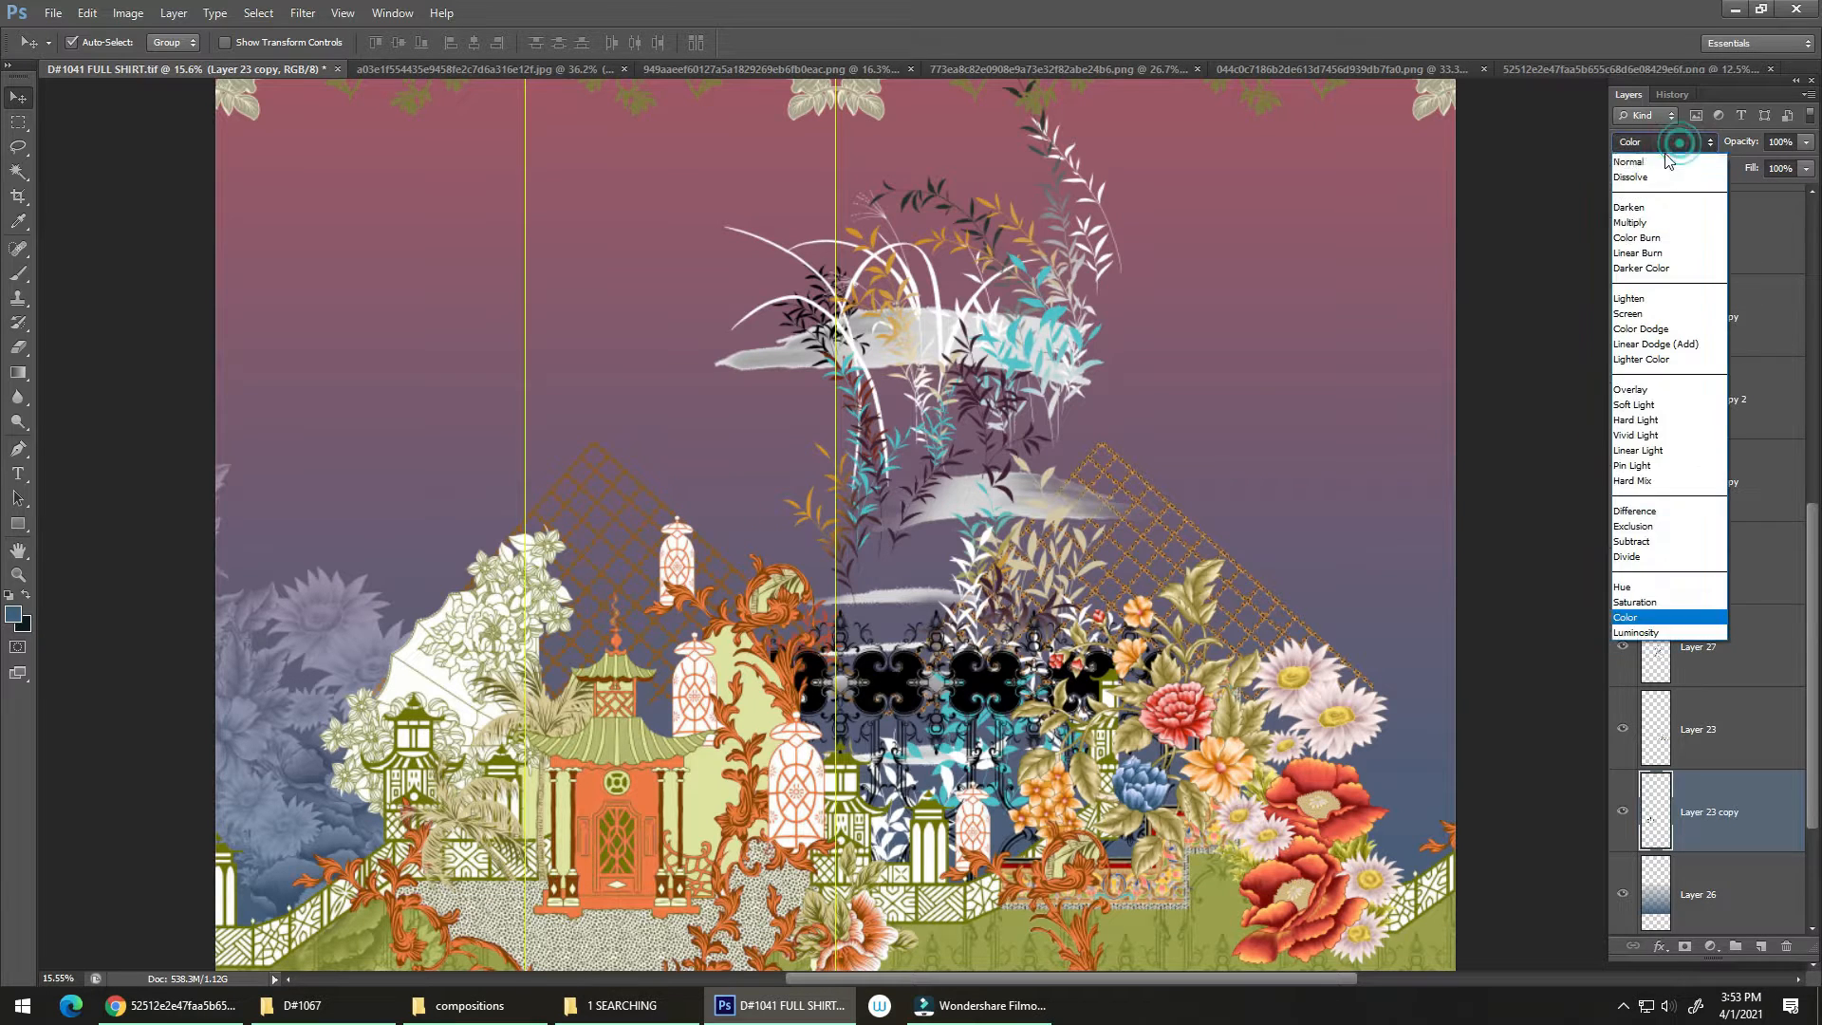
{"action": "left_click", "coordinate": [1659, 635]}
Flip the lattice copy vertically and move it up behind the hanging leaves of the border's left arch.
{"action": "scroll", "coordinate": [702, 437], "scroll_direction": "down", "scroll_amount": 5}
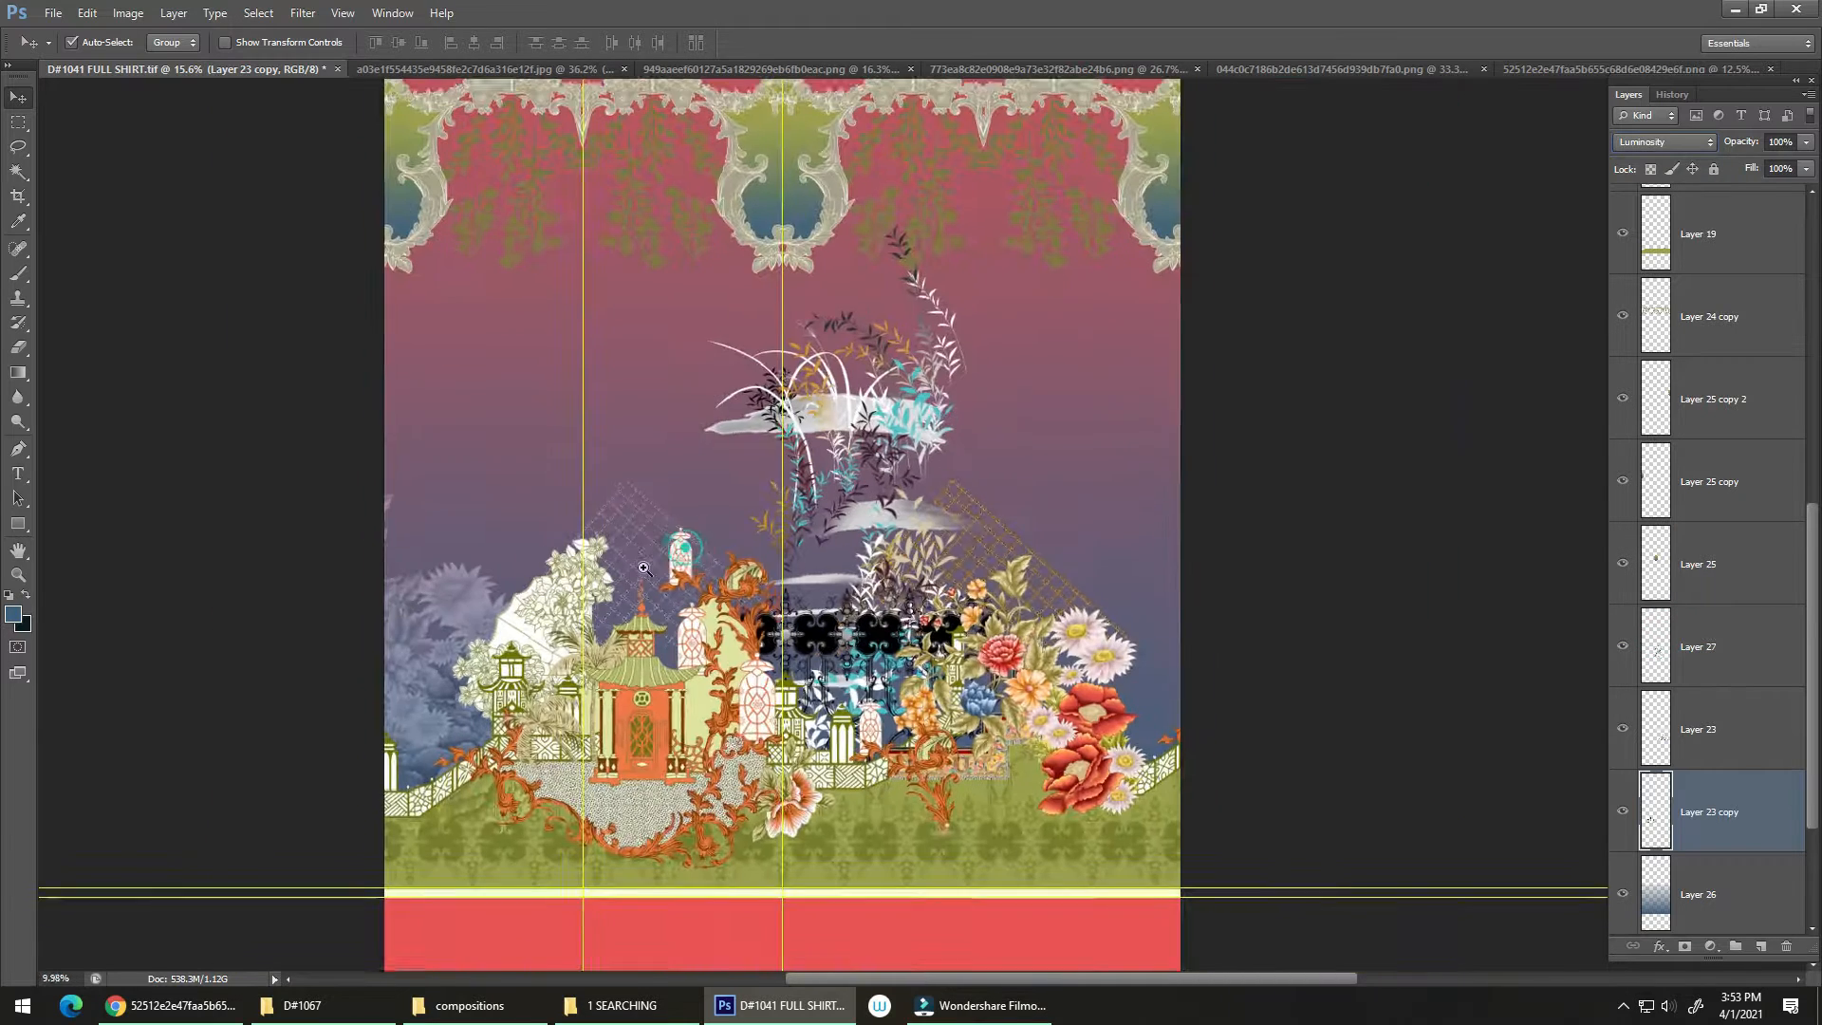
{"action": "key", "text": "ctrl+t"}
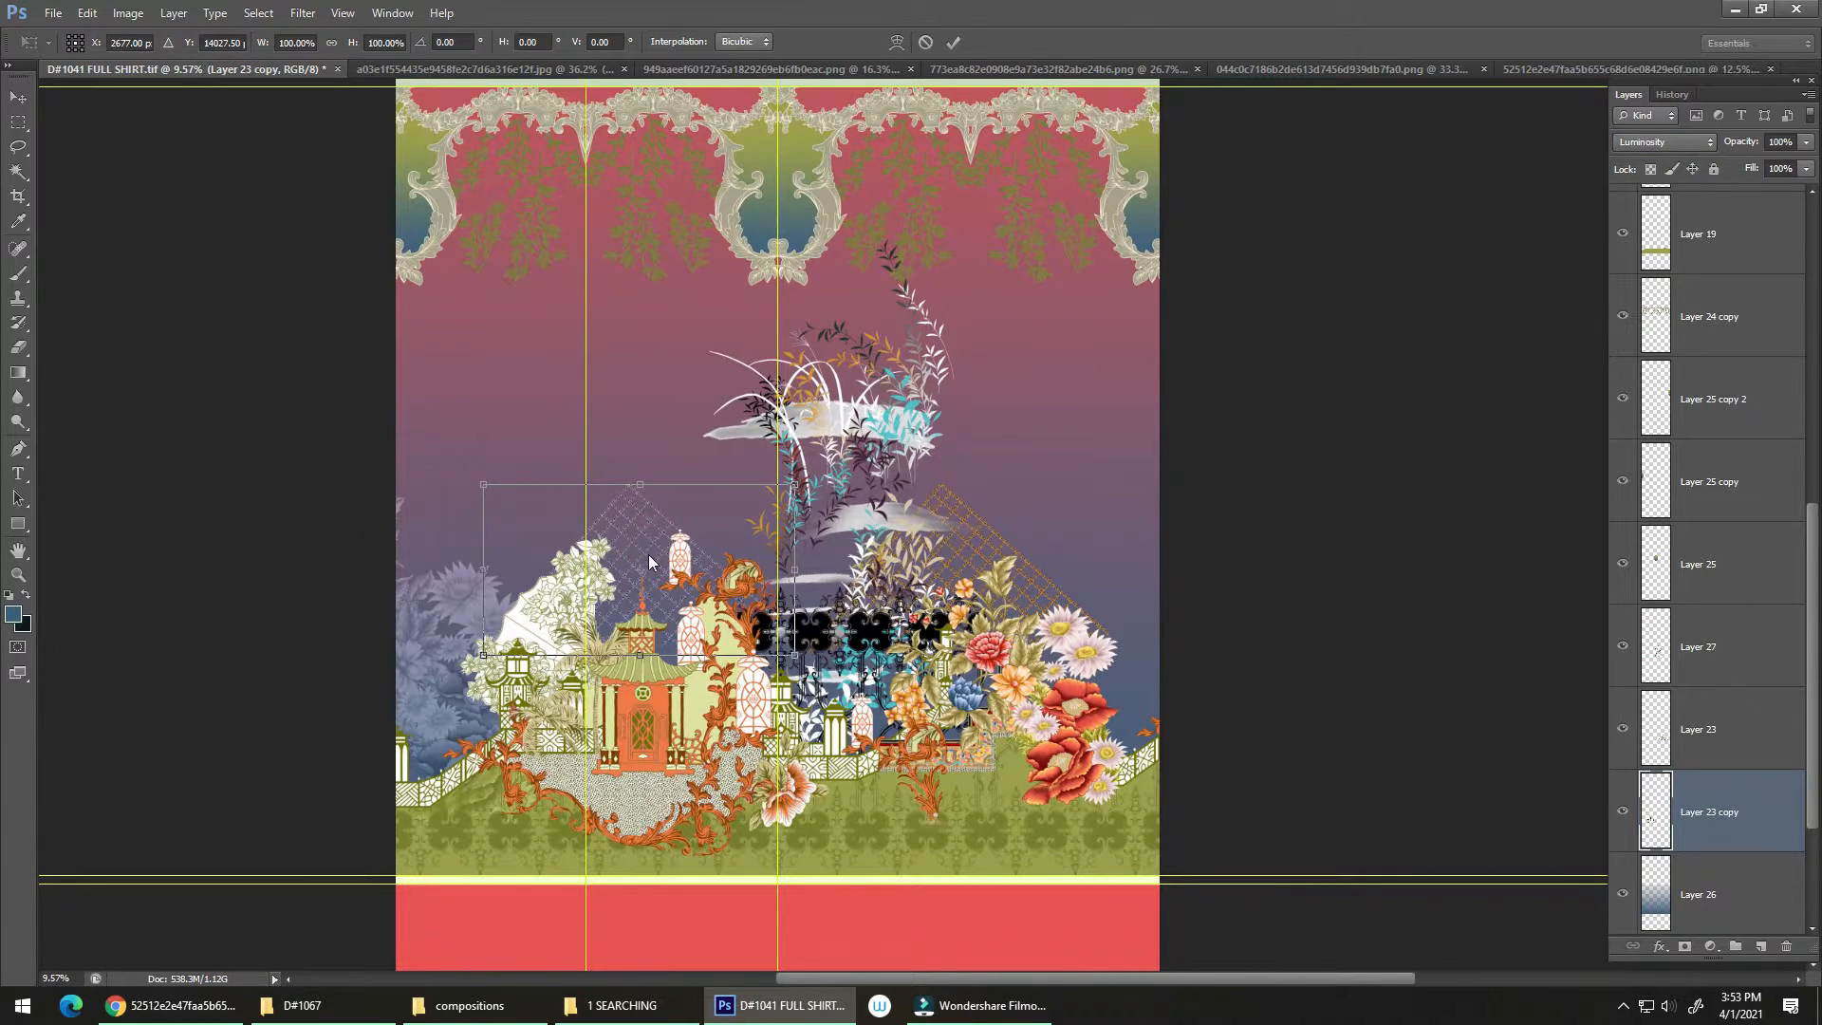
{"action": "right_click", "coordinate": [649, 561]}
{"action": "left_click", "coordinate": [692, 858]}
{"action": "left_click_drag", "start_coordinate": [676, 463], "coordinate": [797, 143]}
{"action": "double_click", "coordinate": [631, 189]}
{"action": "left_click_drag", "start_coordinate": [767, 236], "coordinate": [621, 444]}
{"action": "left_click_drag", "start_coordinate": [639, 562], "coordinate": [586, 484]}
{"action": "left_click_drag", "start_coordinate": [718, 453], "coordinate": [644, 496]}
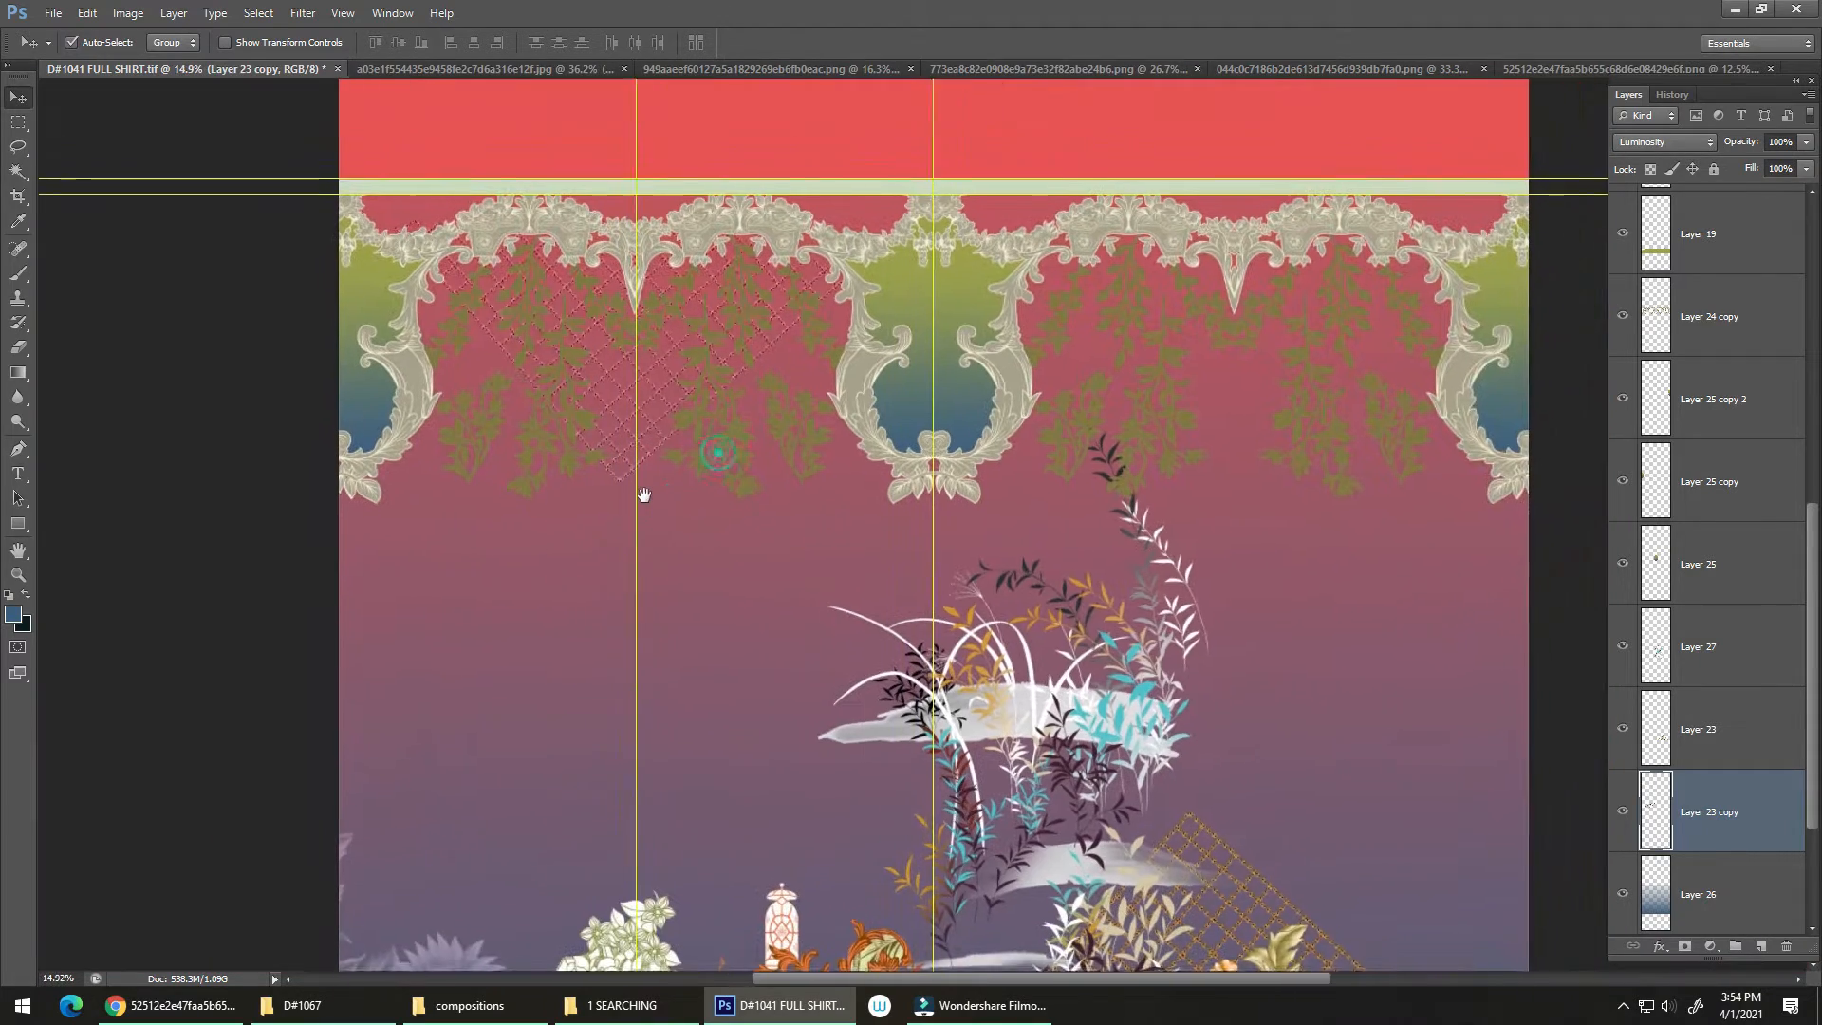
Shift the flipped lattice slightly right so it is centred on the vertical guide beneath the left arch.
{"action": "key", "text": "ctrl+t"}
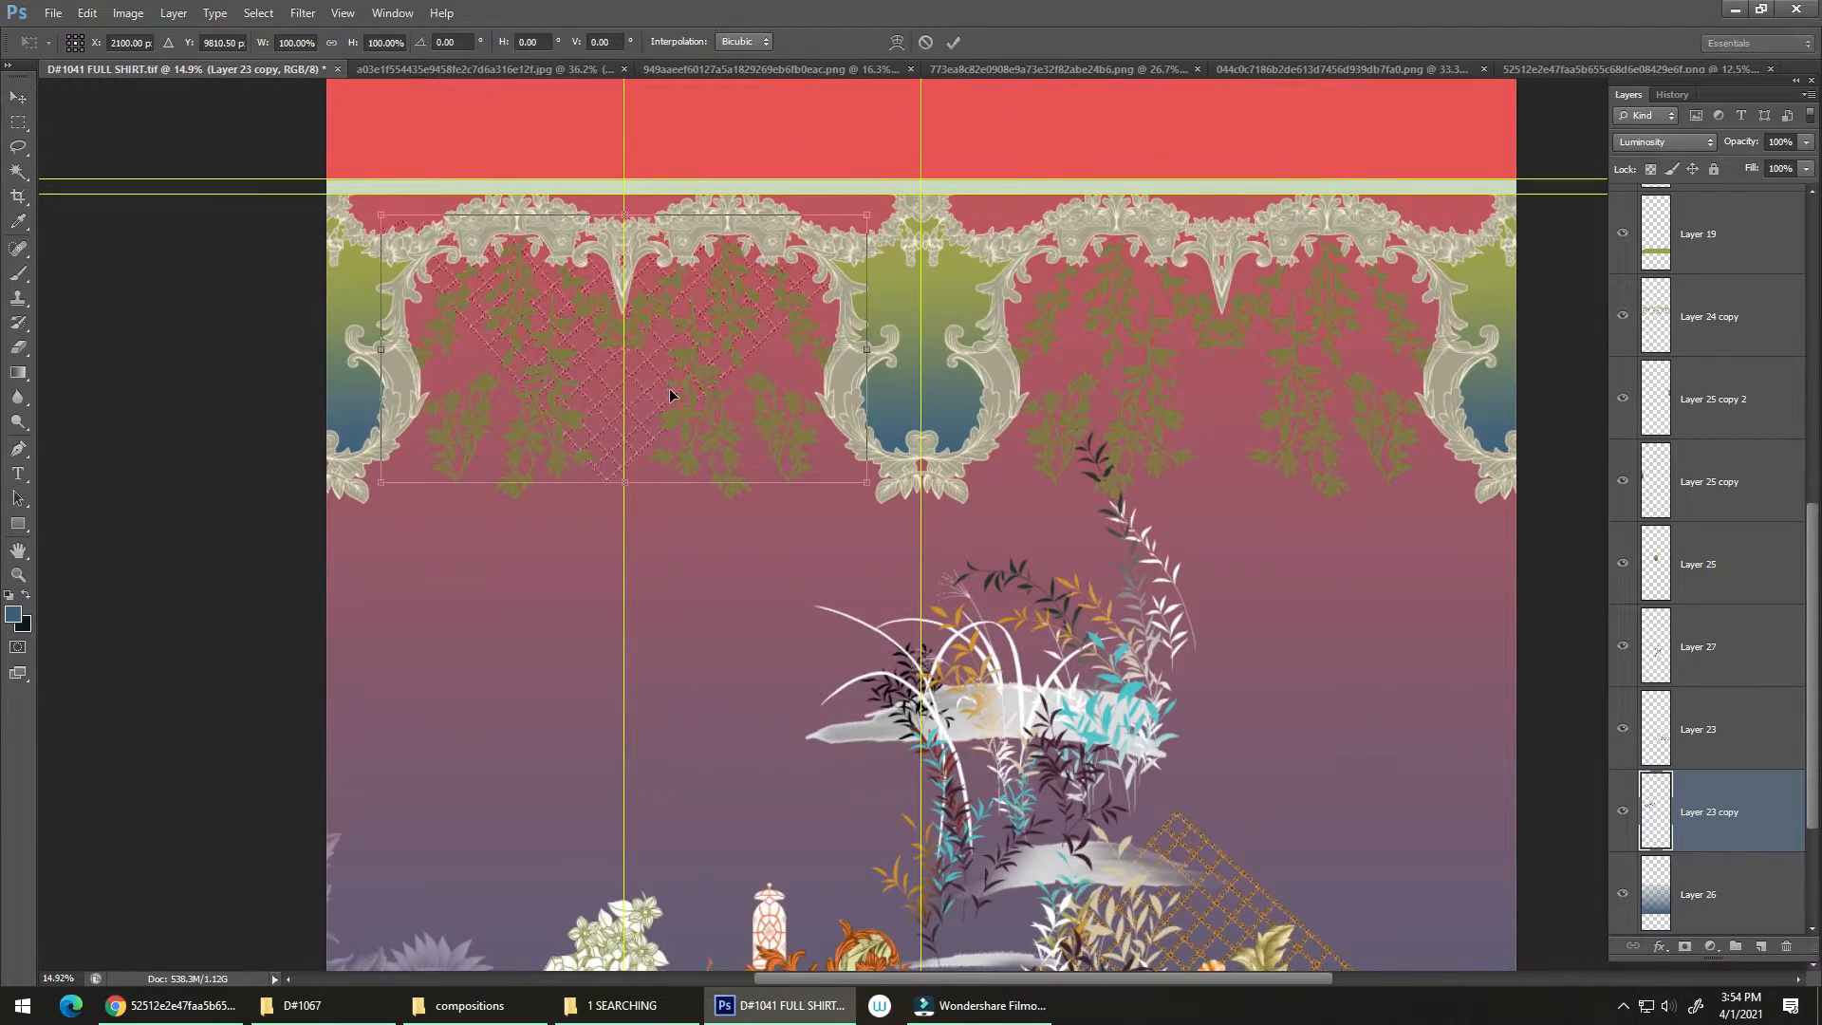
{"action": "left_click_drag", "start_coordinate": [669, 389], "coordinate": [681, 392]}
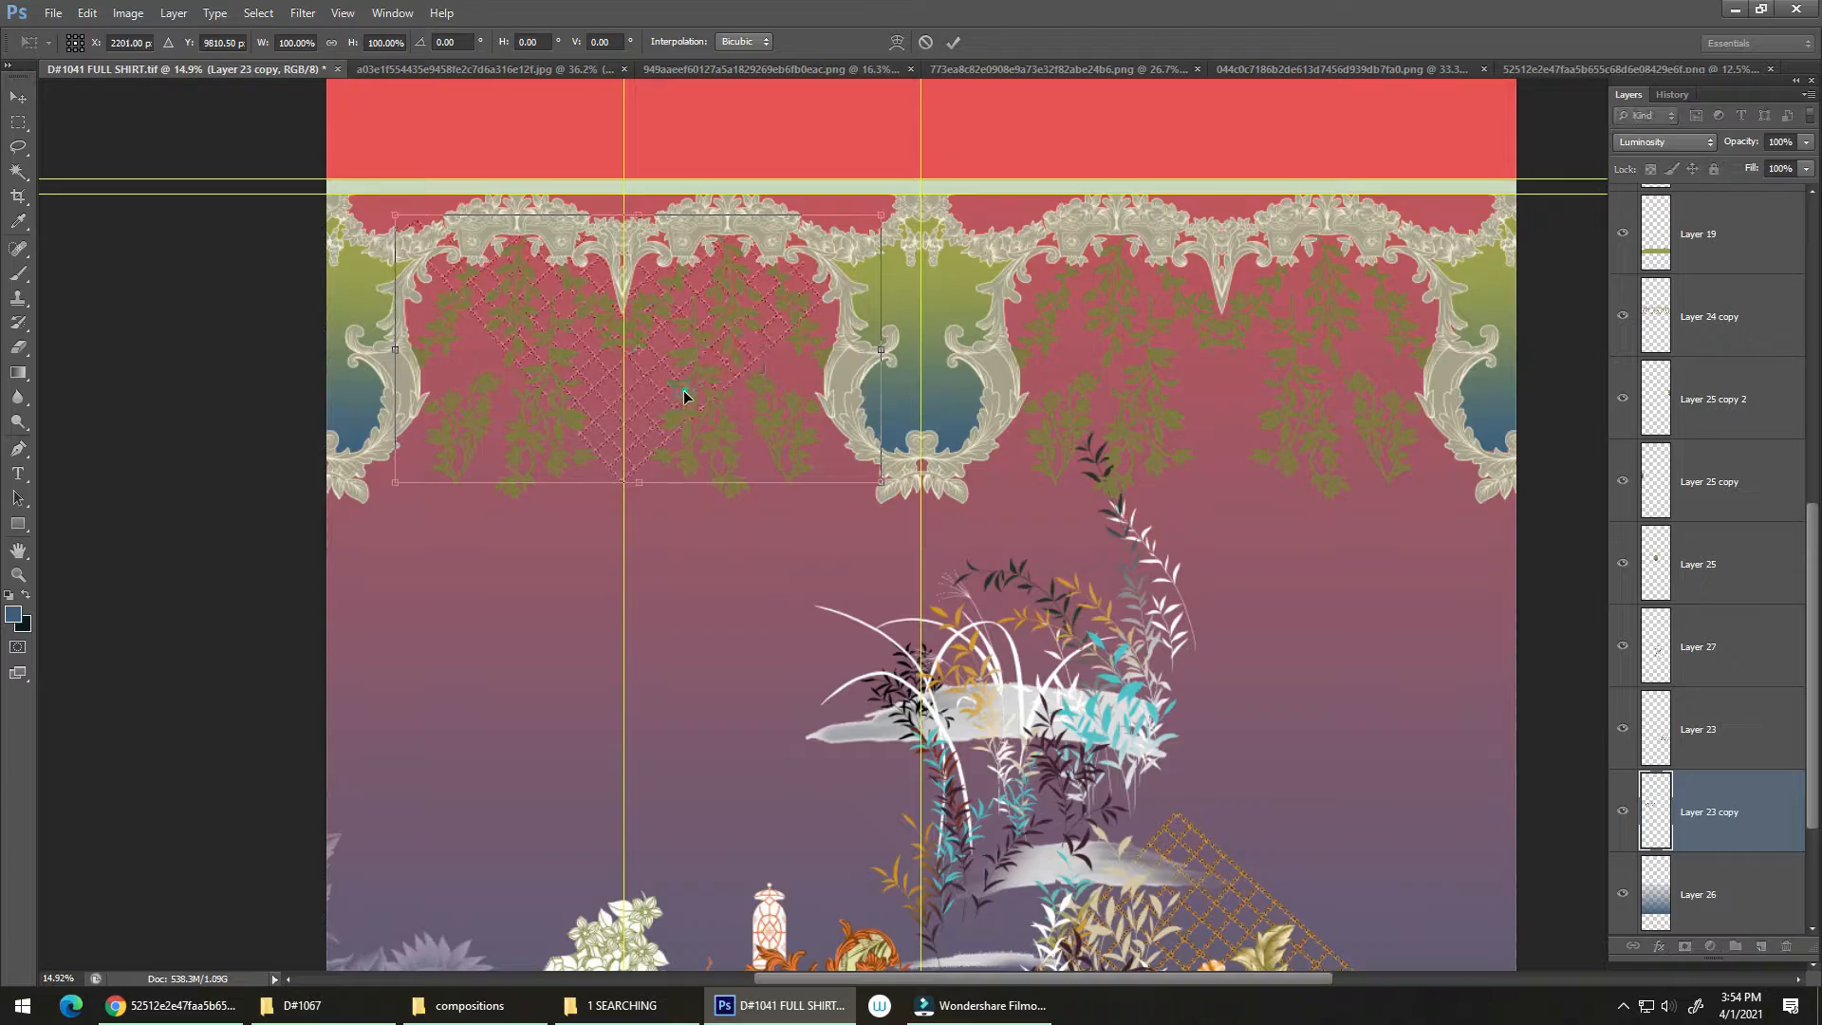
{"action": "key", "text": "Return"}
Erase the parts of the flipped lattice that stick out above the ornamental border of the left arch.
{"action": "mouse_move", "coordinate": [699, 185]}
{"action": "left_mouse_down"}
{"action": "mouse_move", "coordinate": [750, 229]}
{"action": "mouse_move", "coordinate": [605, 237]}
{"action": "left_mouse_up"}
{"action": "mouse_move", "coordinate": [604, 237]}
{"action": "left_mouse_down"}
{"action": "mouse_move", "coordinate": [807, 430]}
{"action": "mouse_move", "coordinate": [521, 427]}
{"action": "left_mouse_up"}
{"action": "key", "text": "e"}
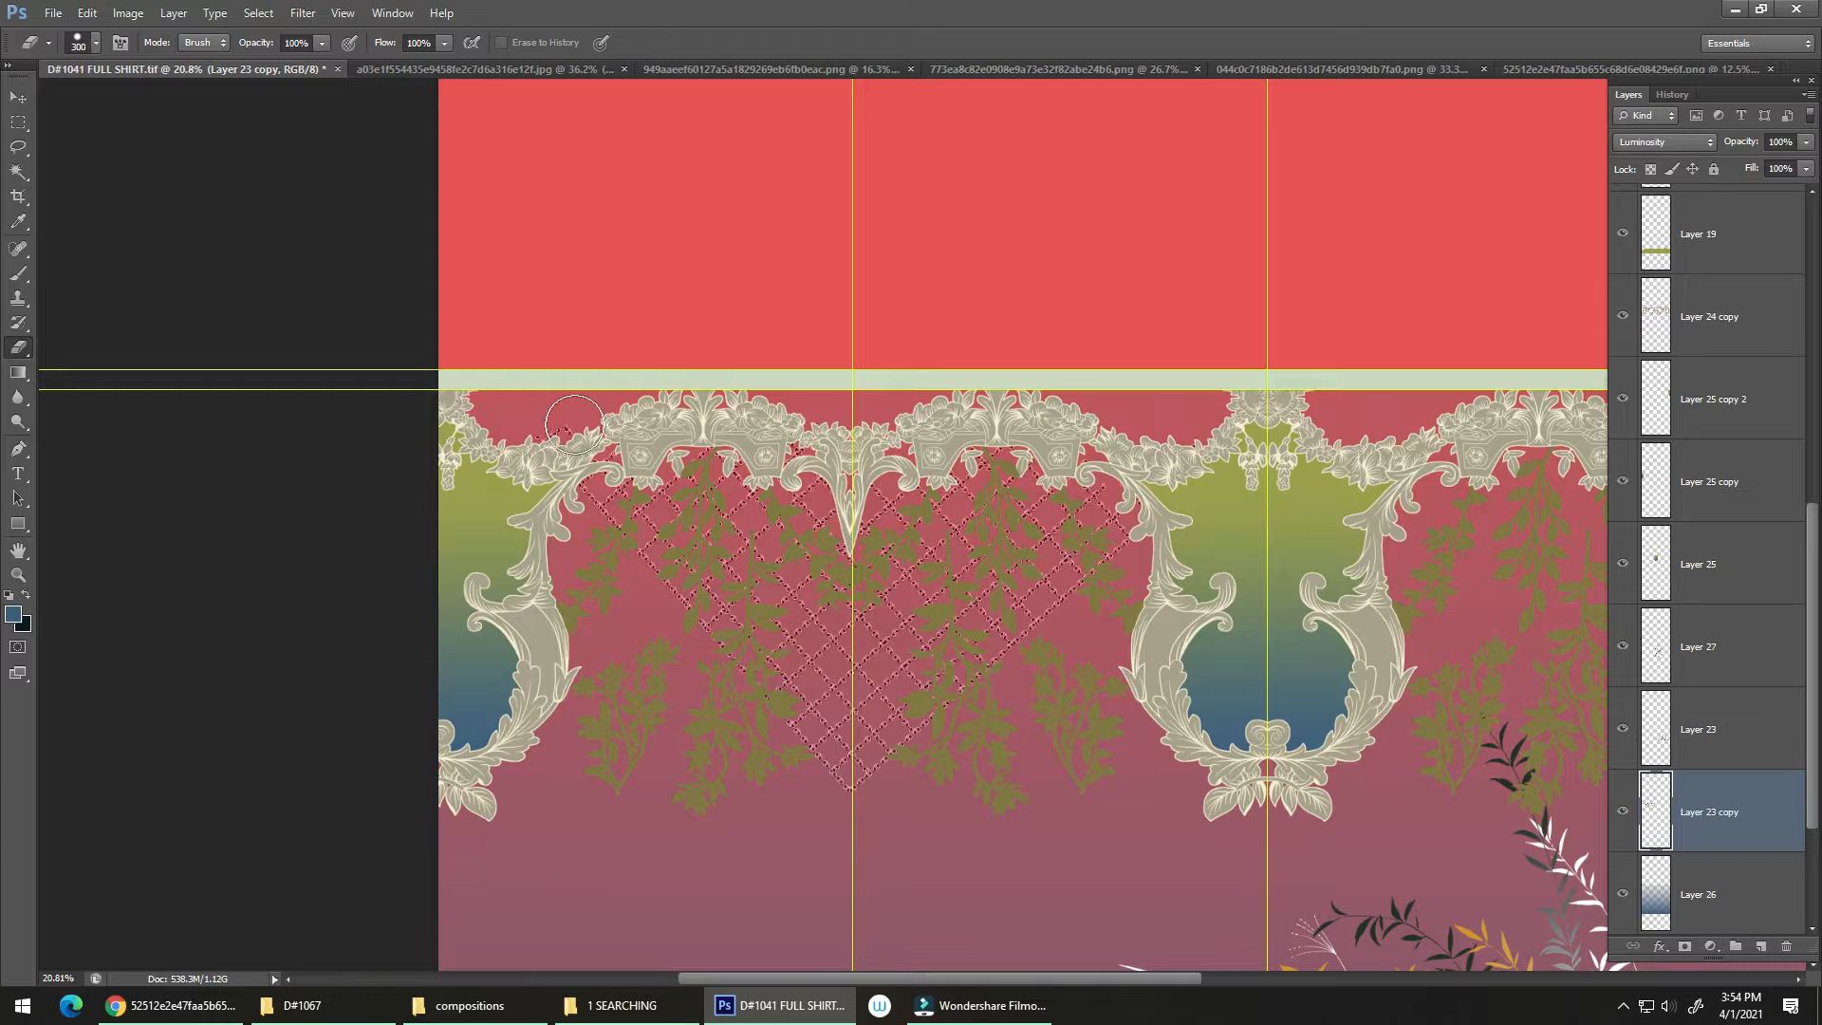
{"action": "left_click", "coordinate": [854, 390], "text": "ctrl"}
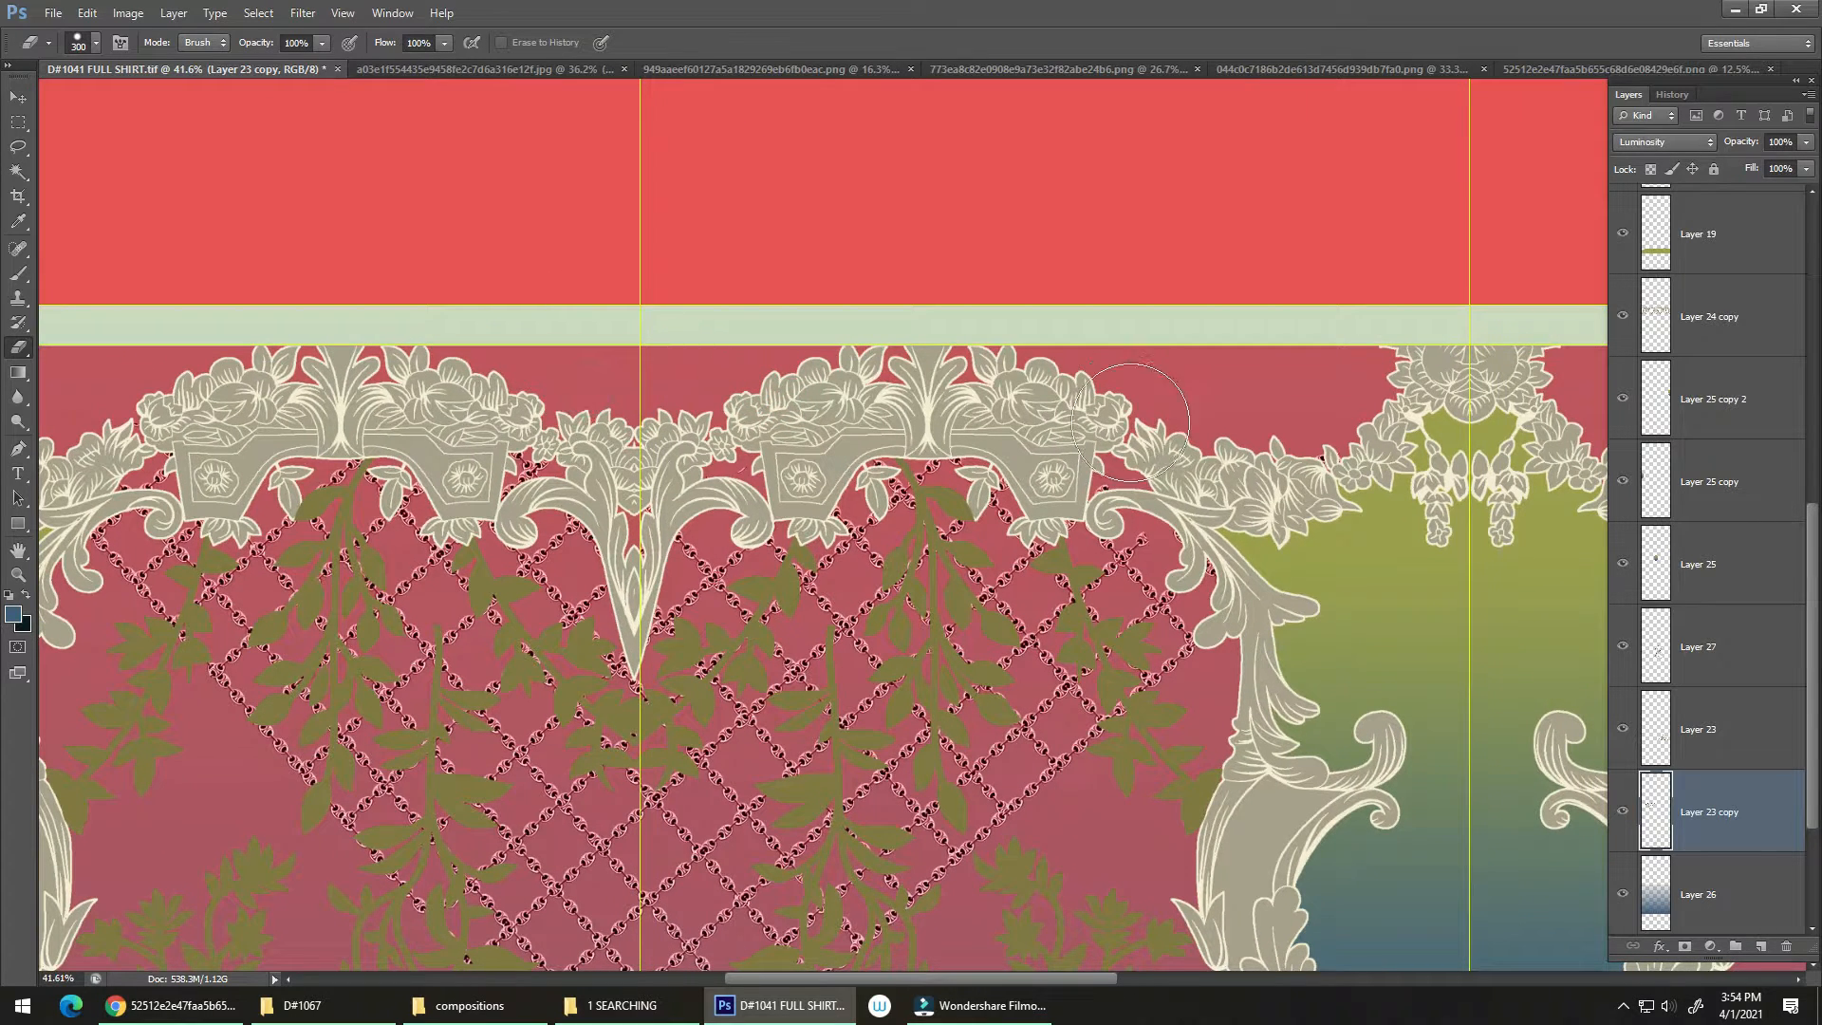
{"action": "left_click_drag", "start_coordinate": [1124, 448], "coordinate": [1030, 446]}
Duplicate the trimmed lattice beneath the border's right arch, deselect it and hide the guides.
{"action": "left_click_drag", "start_coordinate": [1101, 440], "coordinate": [870, 468]}
{"action": "key", "text": "alt+e"}
{"action": "key", "text": "alt+a"}
{"action": "key", "text": "alt+h"}
{"action": "key", "text": "ctrl+d"}
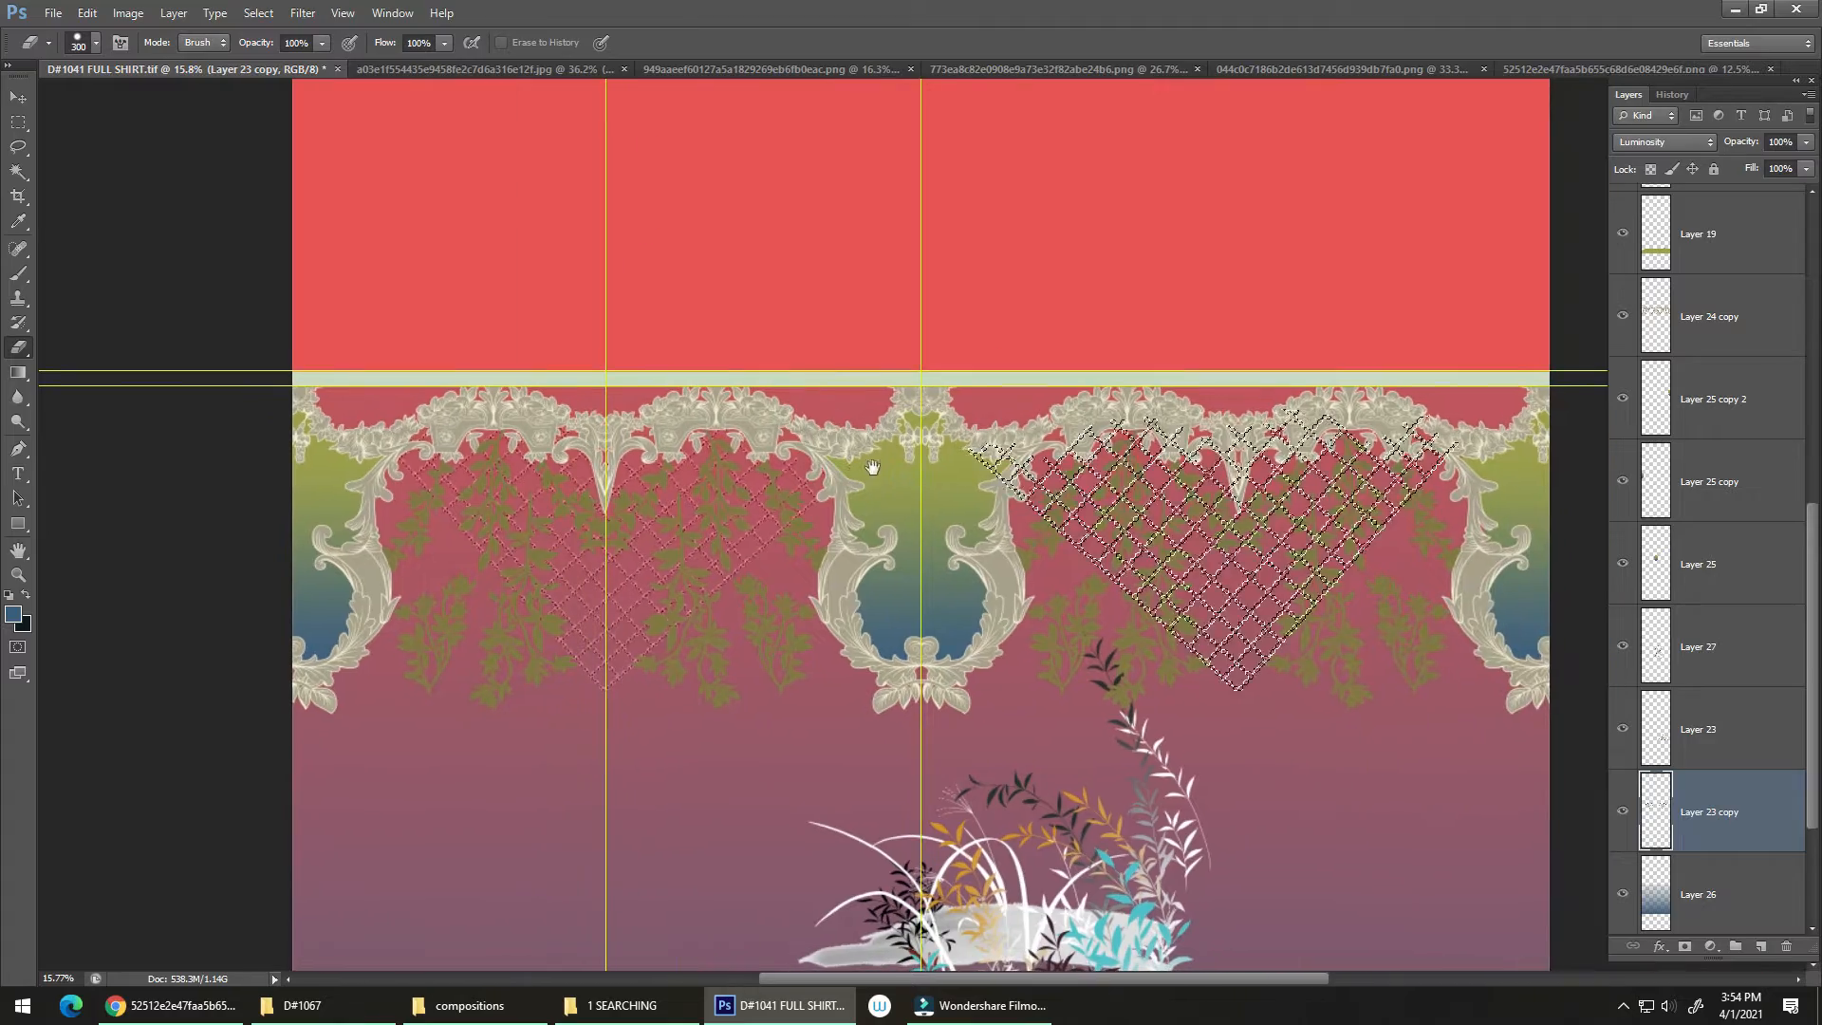
{"action": "key", "text": "ctrl+h"}
Duplicate the leaf motif into the upper red panel above the ornamental border.
{"action": "left_click_drag", "start_coordinate": [1116, 482], "coordinate": [1058, 513]}
{"action": "left_click_drag", "start_coordinate": [1098, 757], "coordinate": [1043, 429]}
{"action": "mouse_move", "coordinate": [1043, 429]}
{"action": "left_mouse_down"}
{"action": "mouse_move", "coordinate": [1071, 444]}
{"action": "mouse_move", "coordinate": [1034, 446]}
{"action": "left_mouse_up"}
{"action": "key", "text": "v"}
{"action": "mouse_move", "coordinate": [1080, 527]}
{"action": "left_mouse_down"}
{"action": "mouse_move", "coordinate": [1135, 468]}
{"action": "mouse_move", "coordinate": [1075, 332]}
{"action": "mouse_move", "coordinate": [1091, 280]}
{"action": "mouse_move", "coordinate": [1037, 317]}
{"action": "mouse_move", "coordinate": [1050, 360]}
{"action": "mouse_move", "coordinate": [976, 372]}
{"action": "mouse_move", "coordinate": [1037, 353]}
{"action": "mouse_move", "coordinate": [1034, 389]}
{"action": "mouse_move", "coordinate": [1017, 363]}
{"action": "mouse_move", "coordinate": [1029, 475]}
{"action": "left_mouse_up"}
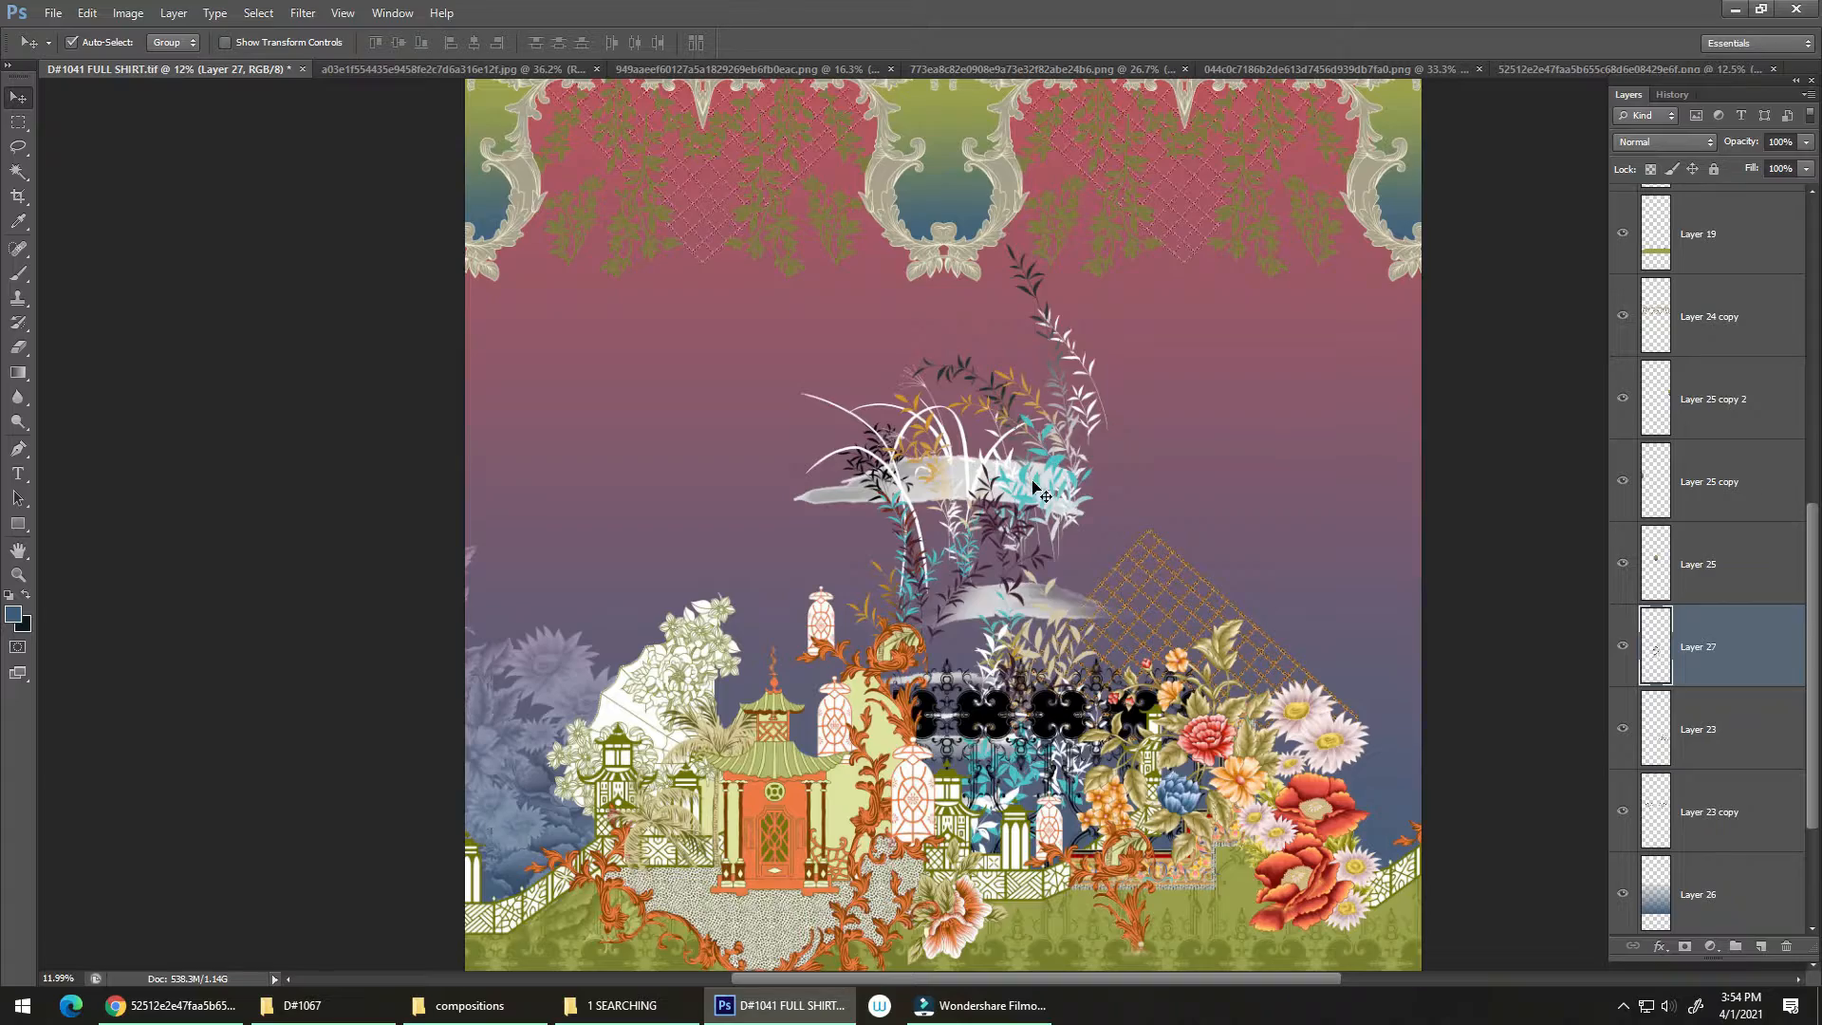
{"action": "left_click_drag", "start_coordinate": [1032, 649], "coordinate": [959, 530]}
{"action": "left_click_drag", "start_coordinate": [1004, 406], "coordinate": [887, 176]}
{"action": "left_click_drag", "start_coordinate": [997, 749], "coordinate": [1034, 750]}
{"action": "left_click_drag", "start_coordinate": [1036, 624], "coordinate": [1023, 470]}
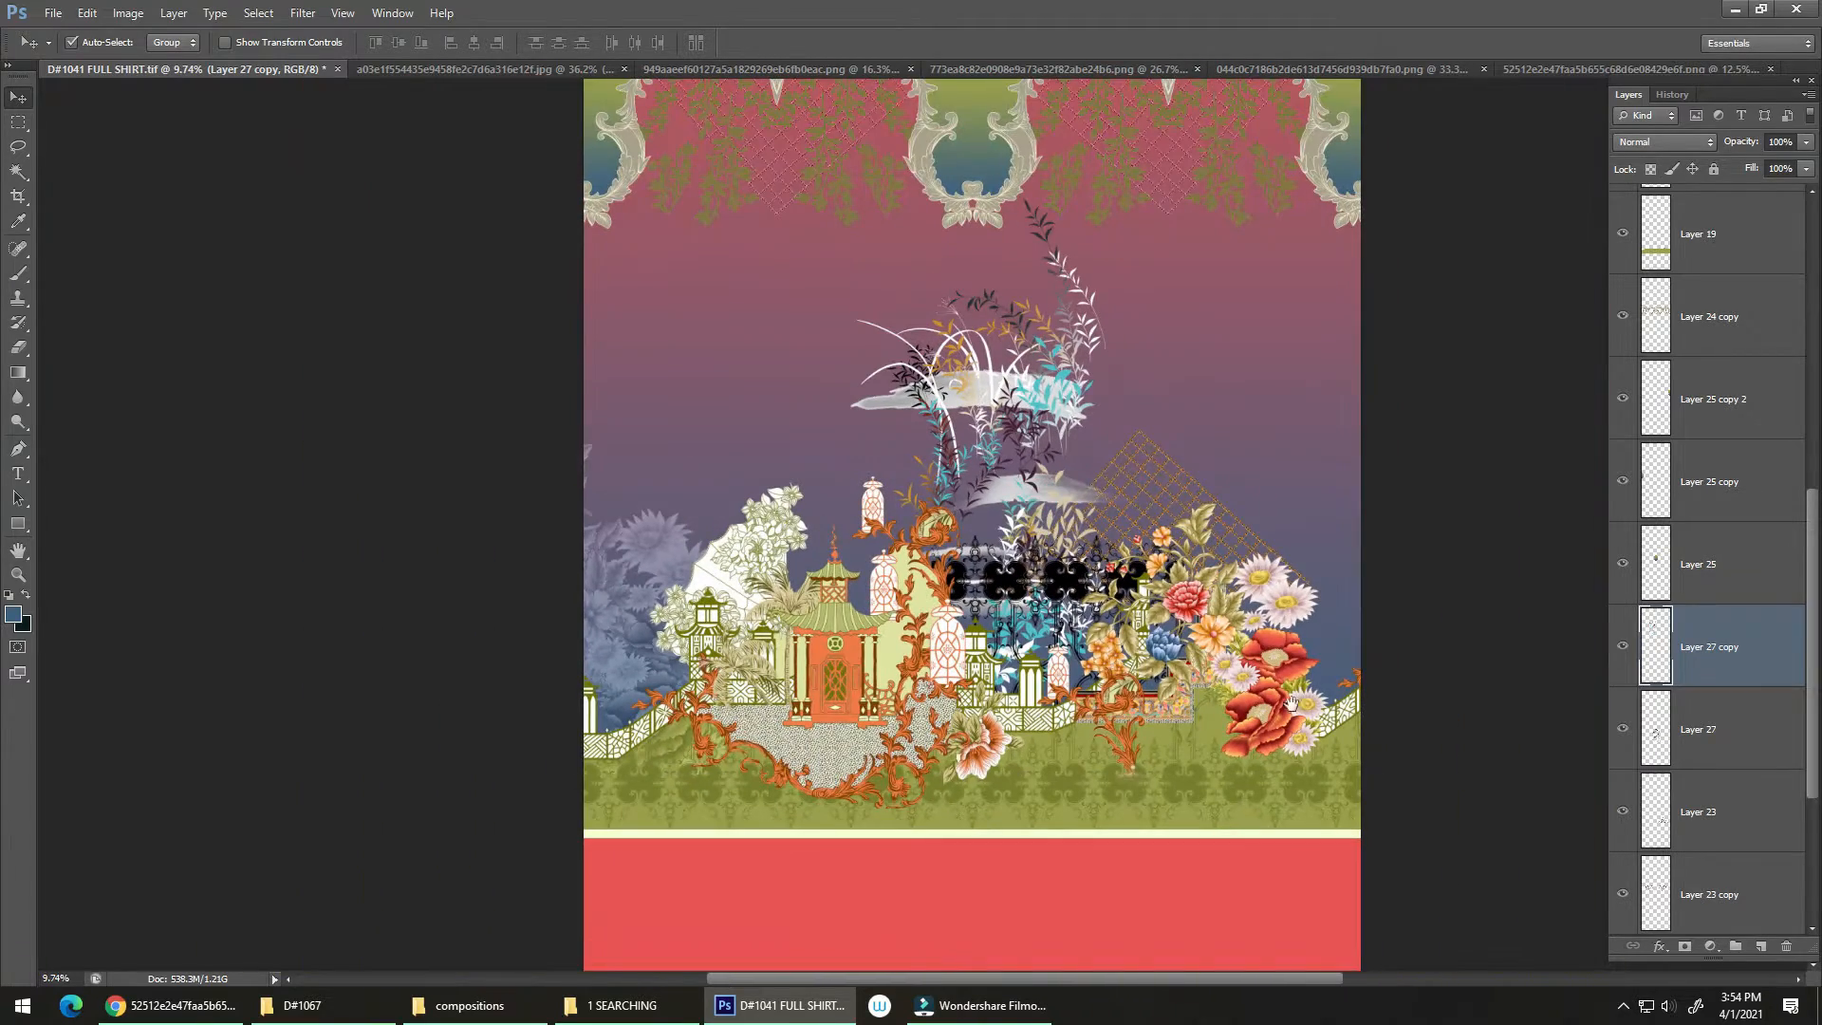
{"action": "left_click", "coordinate": [1622, 1010]}
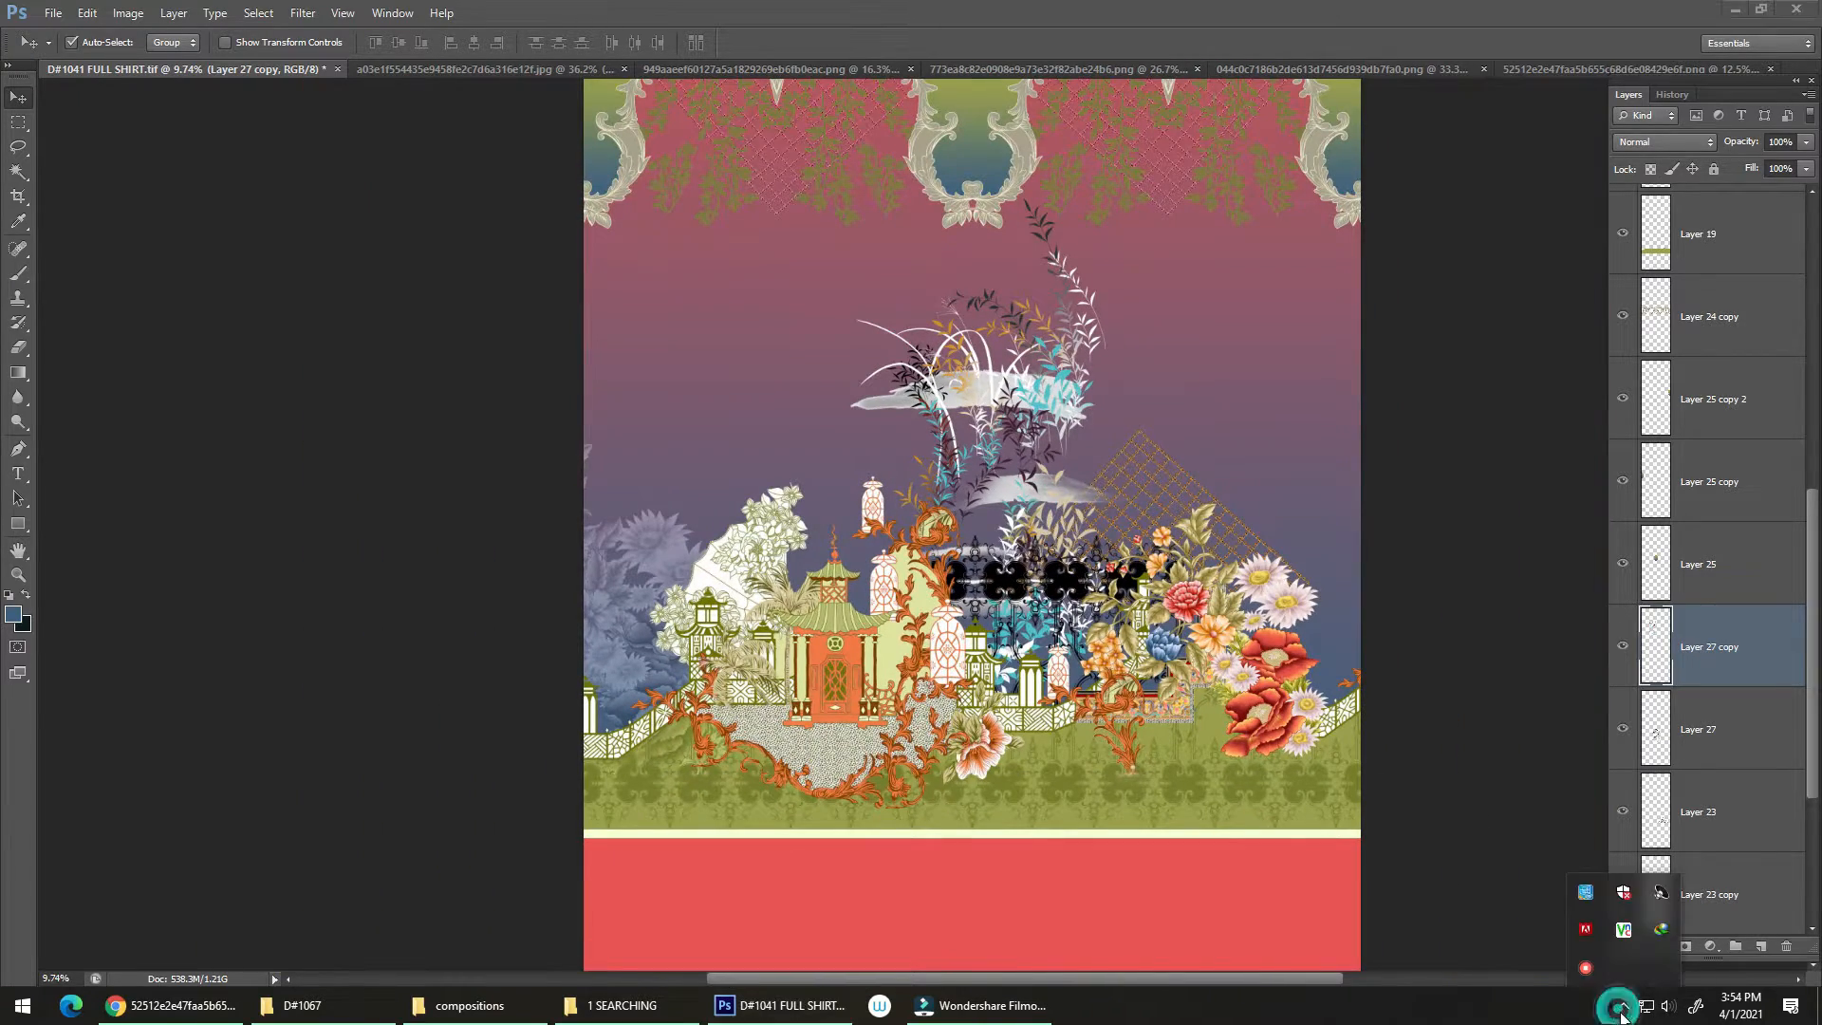
{"action": "left_click", "coordinate": [1026, 380]}
{"action": "left_click_drag", "start_coordinate": [1025, 380], "coordinate": [1067, 547]}
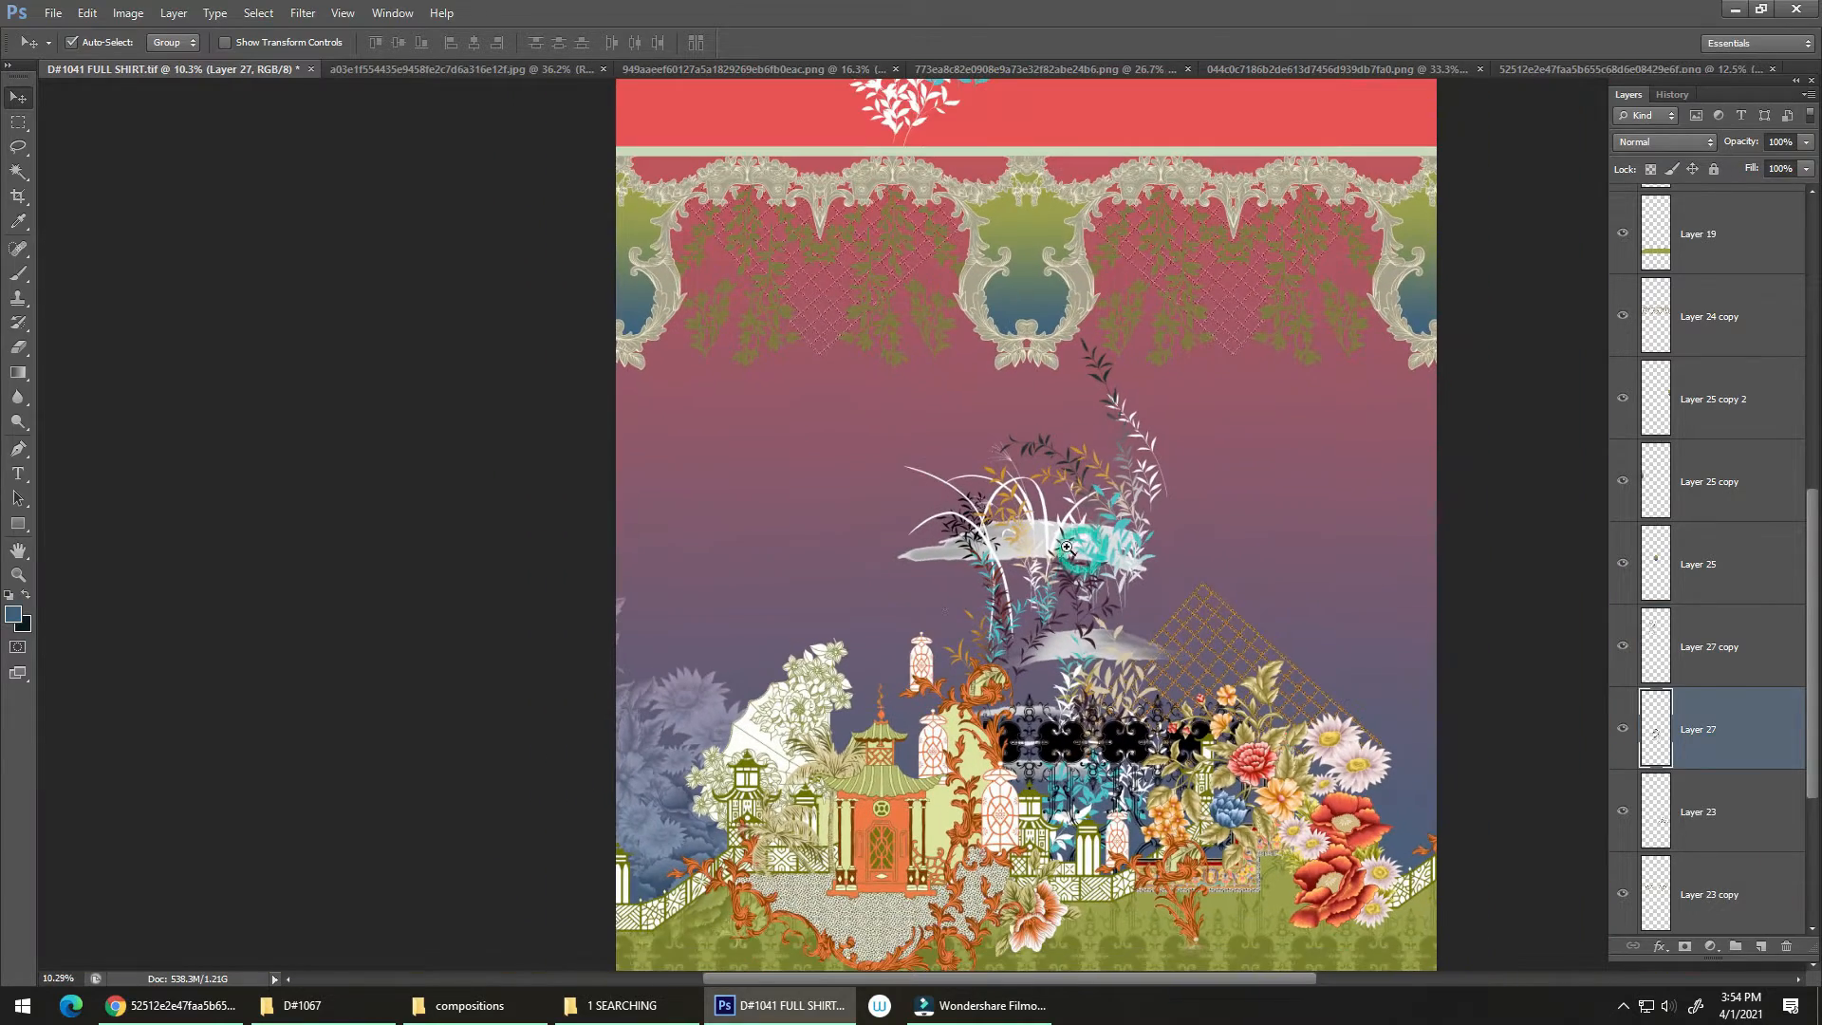
Raise the faded bouquet backdrop above the pagoda, and cut away the leaf motif's lower part behind the black fence.
{"action": "left_click_drag", "start_coordinate": [703, 719], "coordinate": [871, 528]}
{"action": "mouse_move", "coordinate": [1091, 543]}
{"action": "left_mouse_down"}
{"action": "mouse_move", "coordinate": [1120, 508]}
{"action": "mouse_move", "coordinate": [1120, 418]}
{"action": "mouse_move", "coordinate": [1127, 496]}
{"action": "mouse_move", "coordinate": [1164, 296]}
{"action": "mouse_move", "coordinate": [1118, 372]}
{"action": "mouse_move", "coordinate": [1101, 552]}
{"action": "left_mouse_up"}
{"action": "scroll", "coordinate": [1113, 742], "scroll_direction": "up", "scroll_amount": 4}
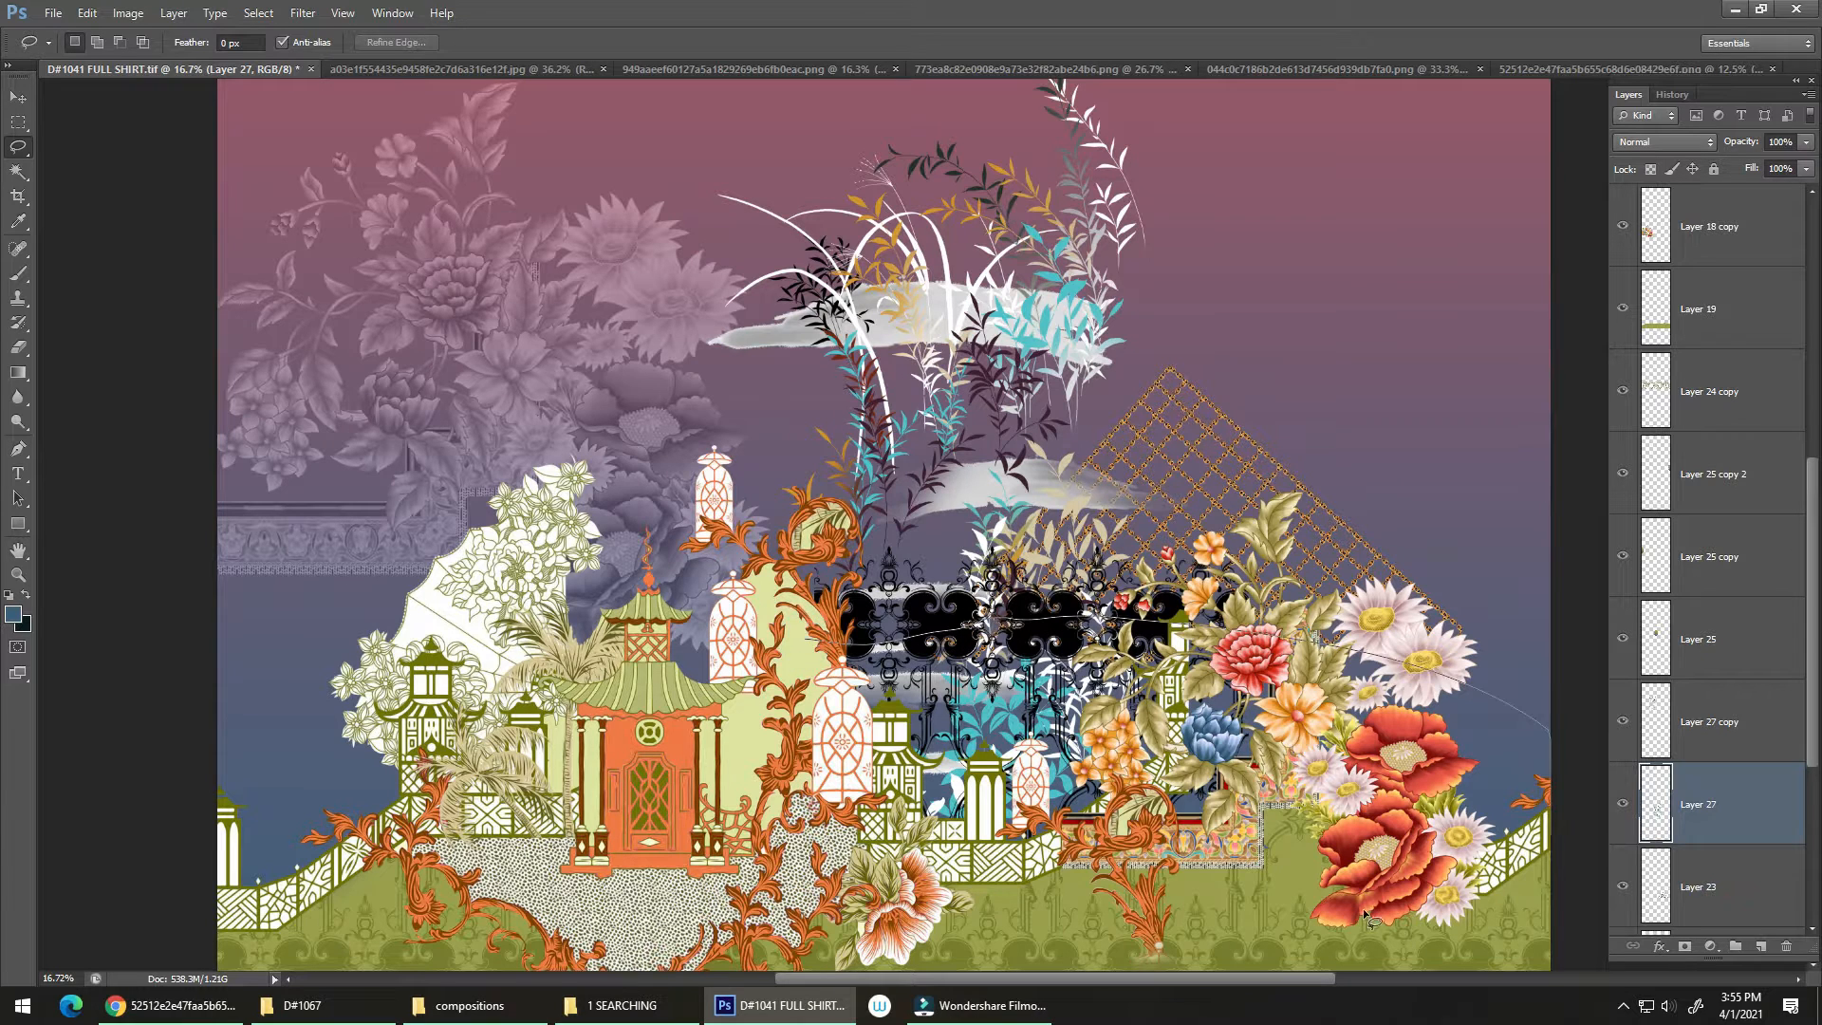
{"action": "key", "text": "ctrl+x"}
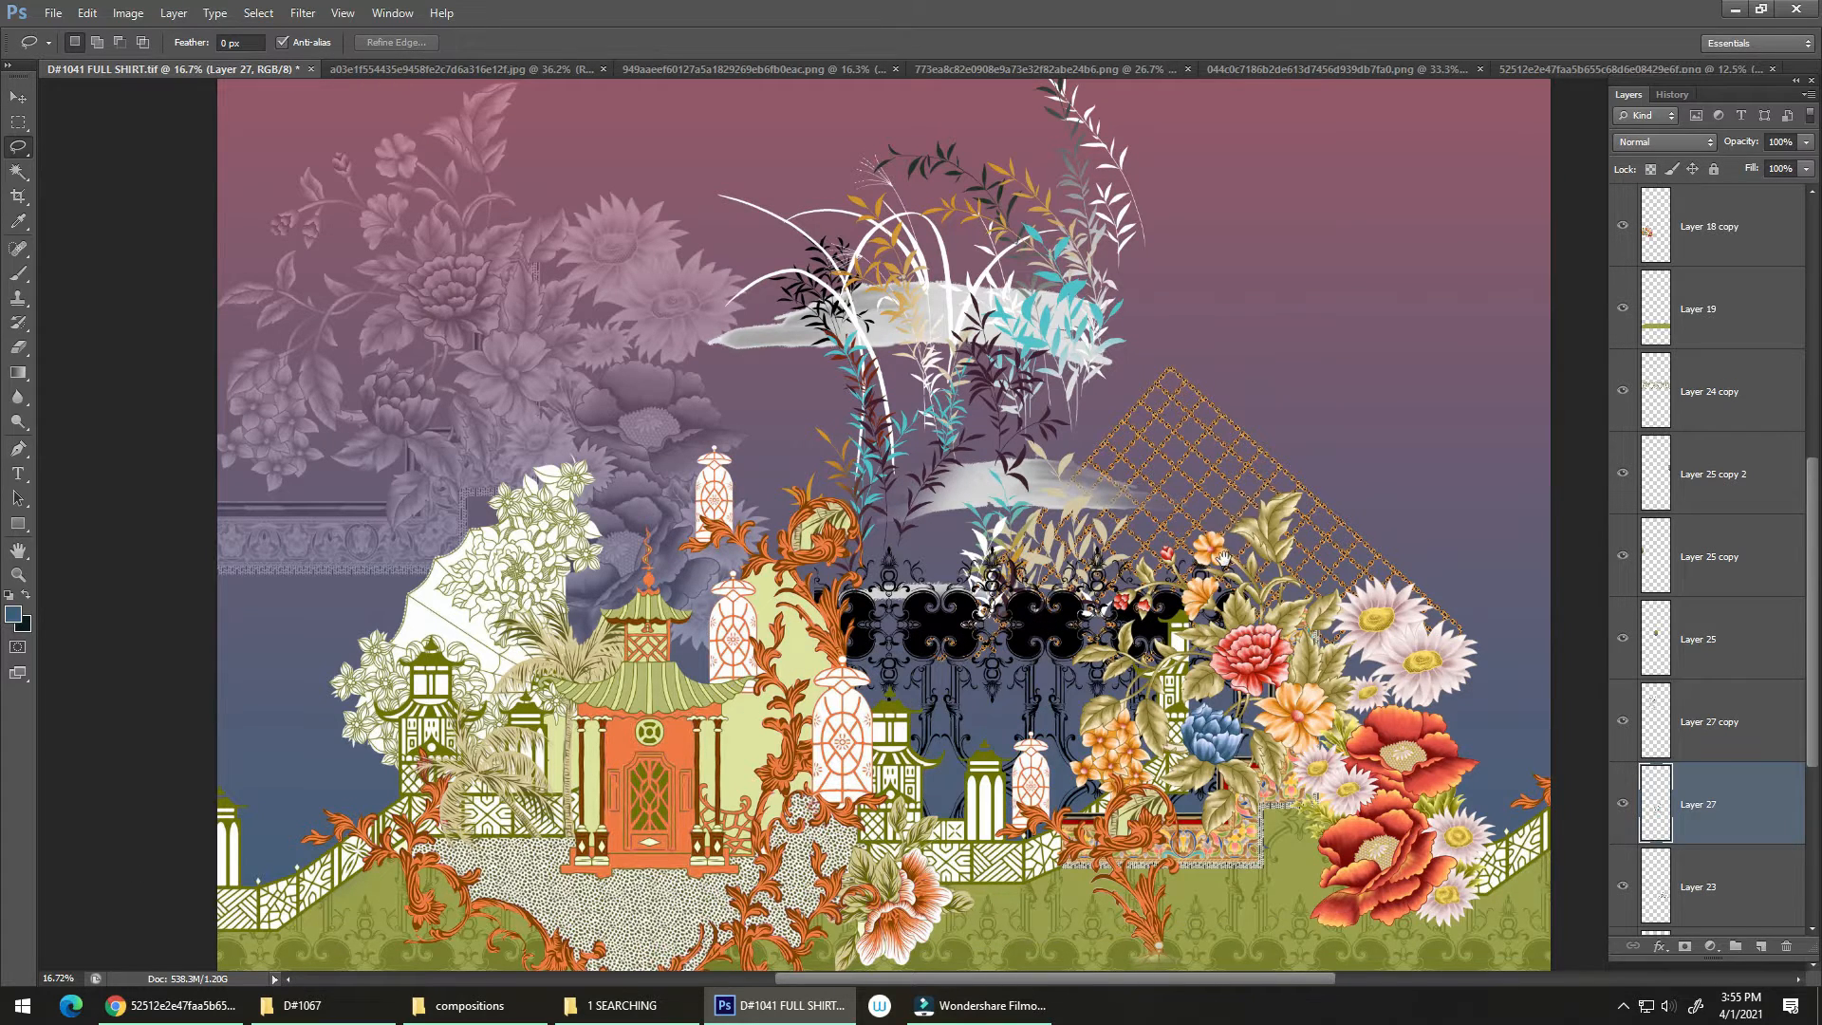
Examine the whole shirt composition with the trimmed leaf motif, both from afar and close up.
{"action": "scroll", "coordinate": [1224, 558], "scroll_direction": "down", "scroll_amount": 5}
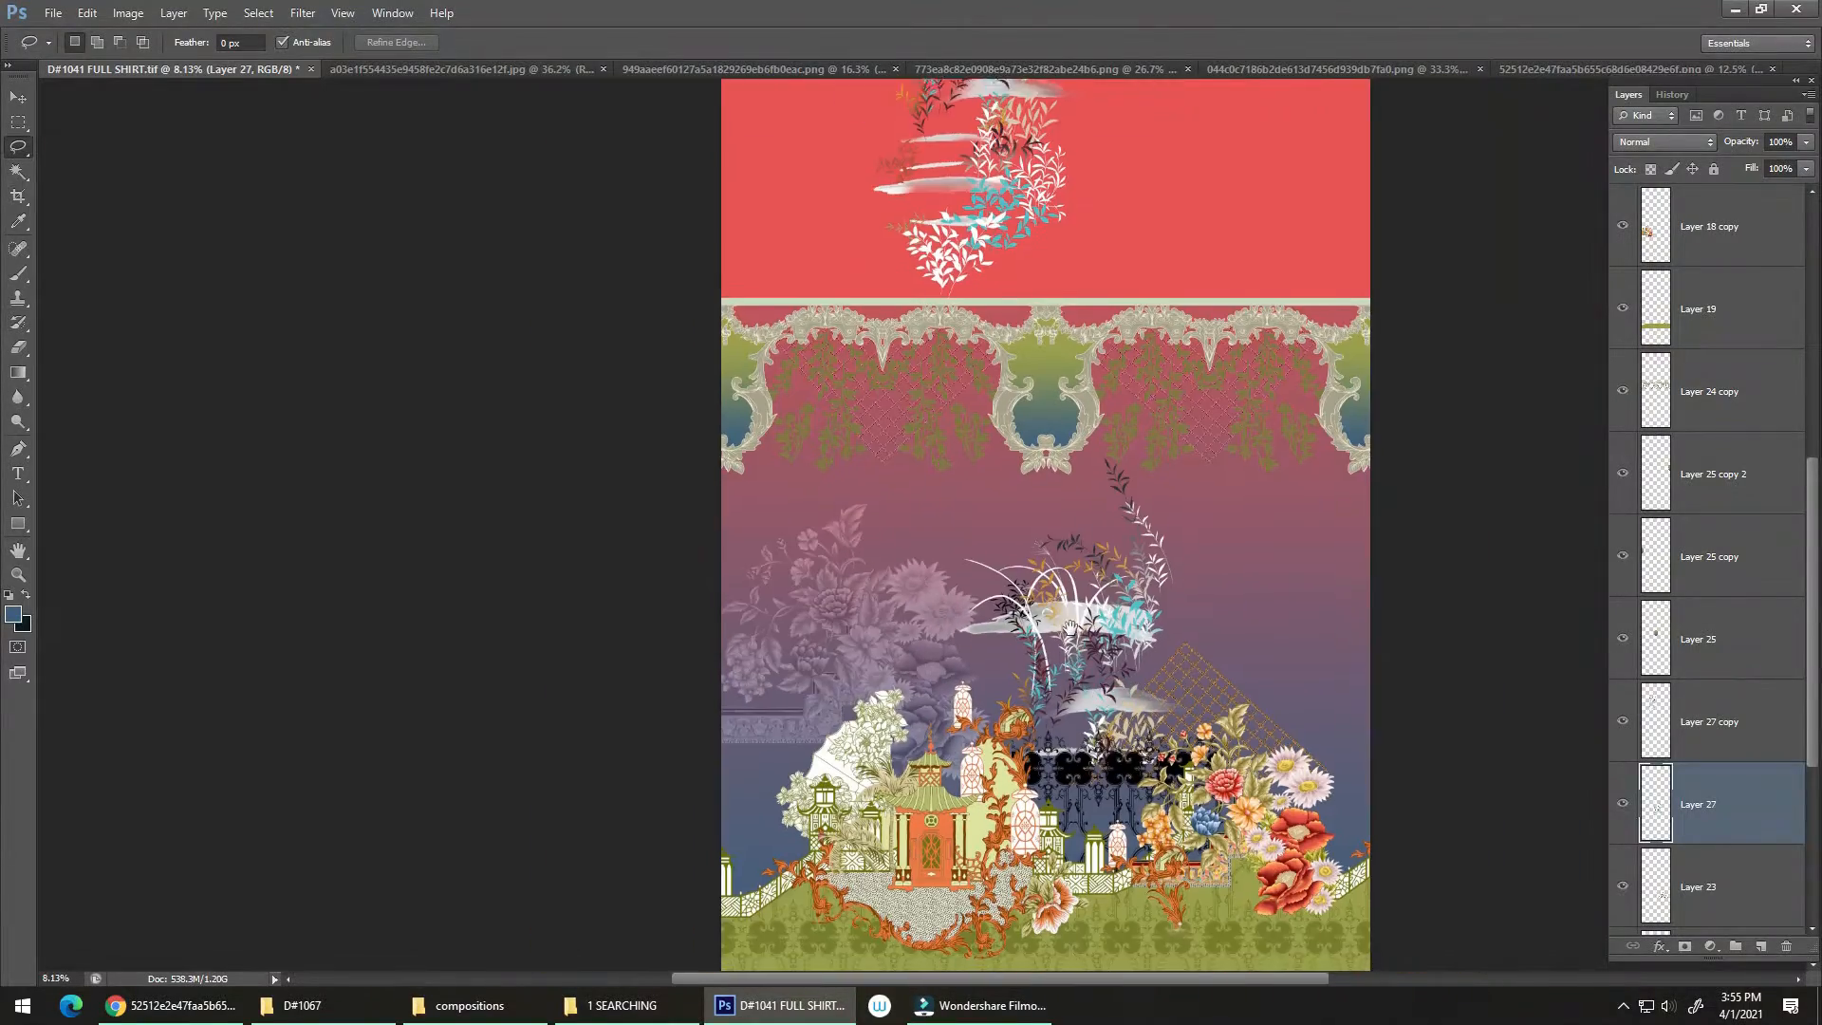
{"action": "scroll", "coordinate": [1071, 626], "scroll_direction": "down", "scroll_amount": 3}
{"action": "scroll", "coordinate": [1111, 629], "scroll_direction": "up", "scroll_amount": 4}
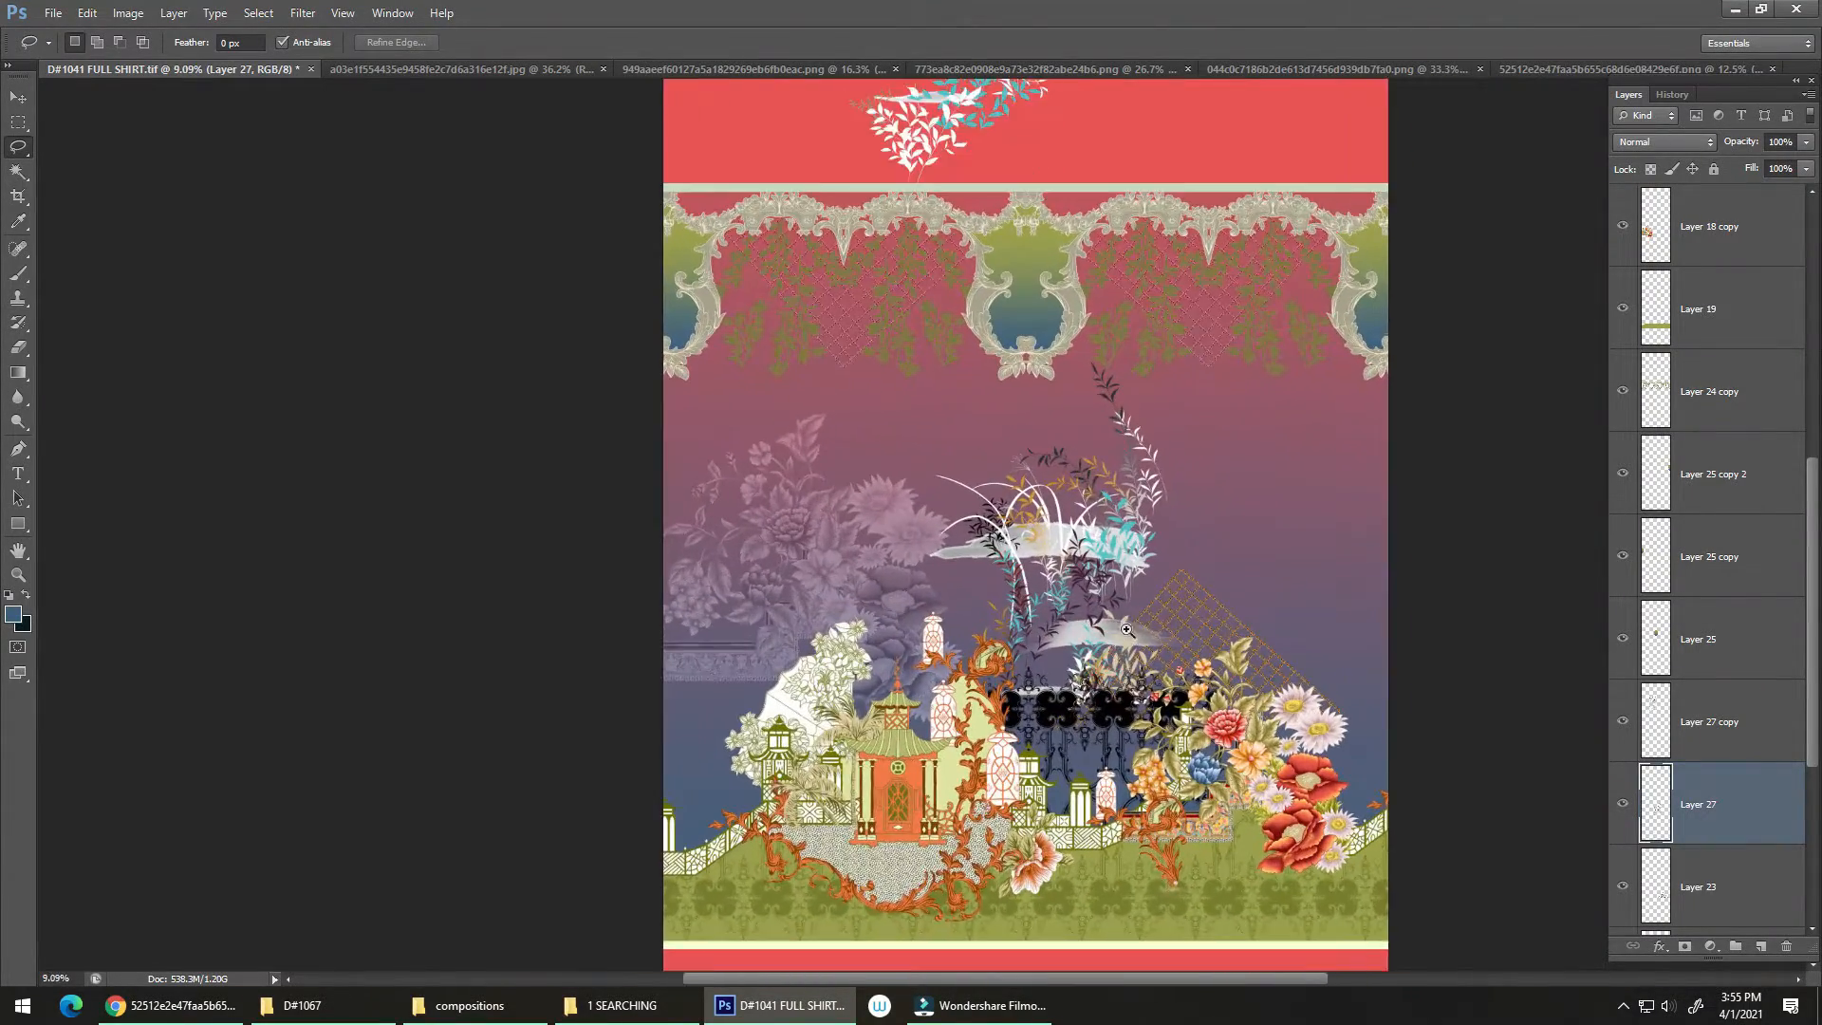
{"action": "scroll", "coordinate": [1127, 629], "scroll_direction": "up", "scroll_amount": 2}
{"action": "scroll", "coordinate": [1091, 636], "scroll_direction": "down", "scroll_amount": 4}
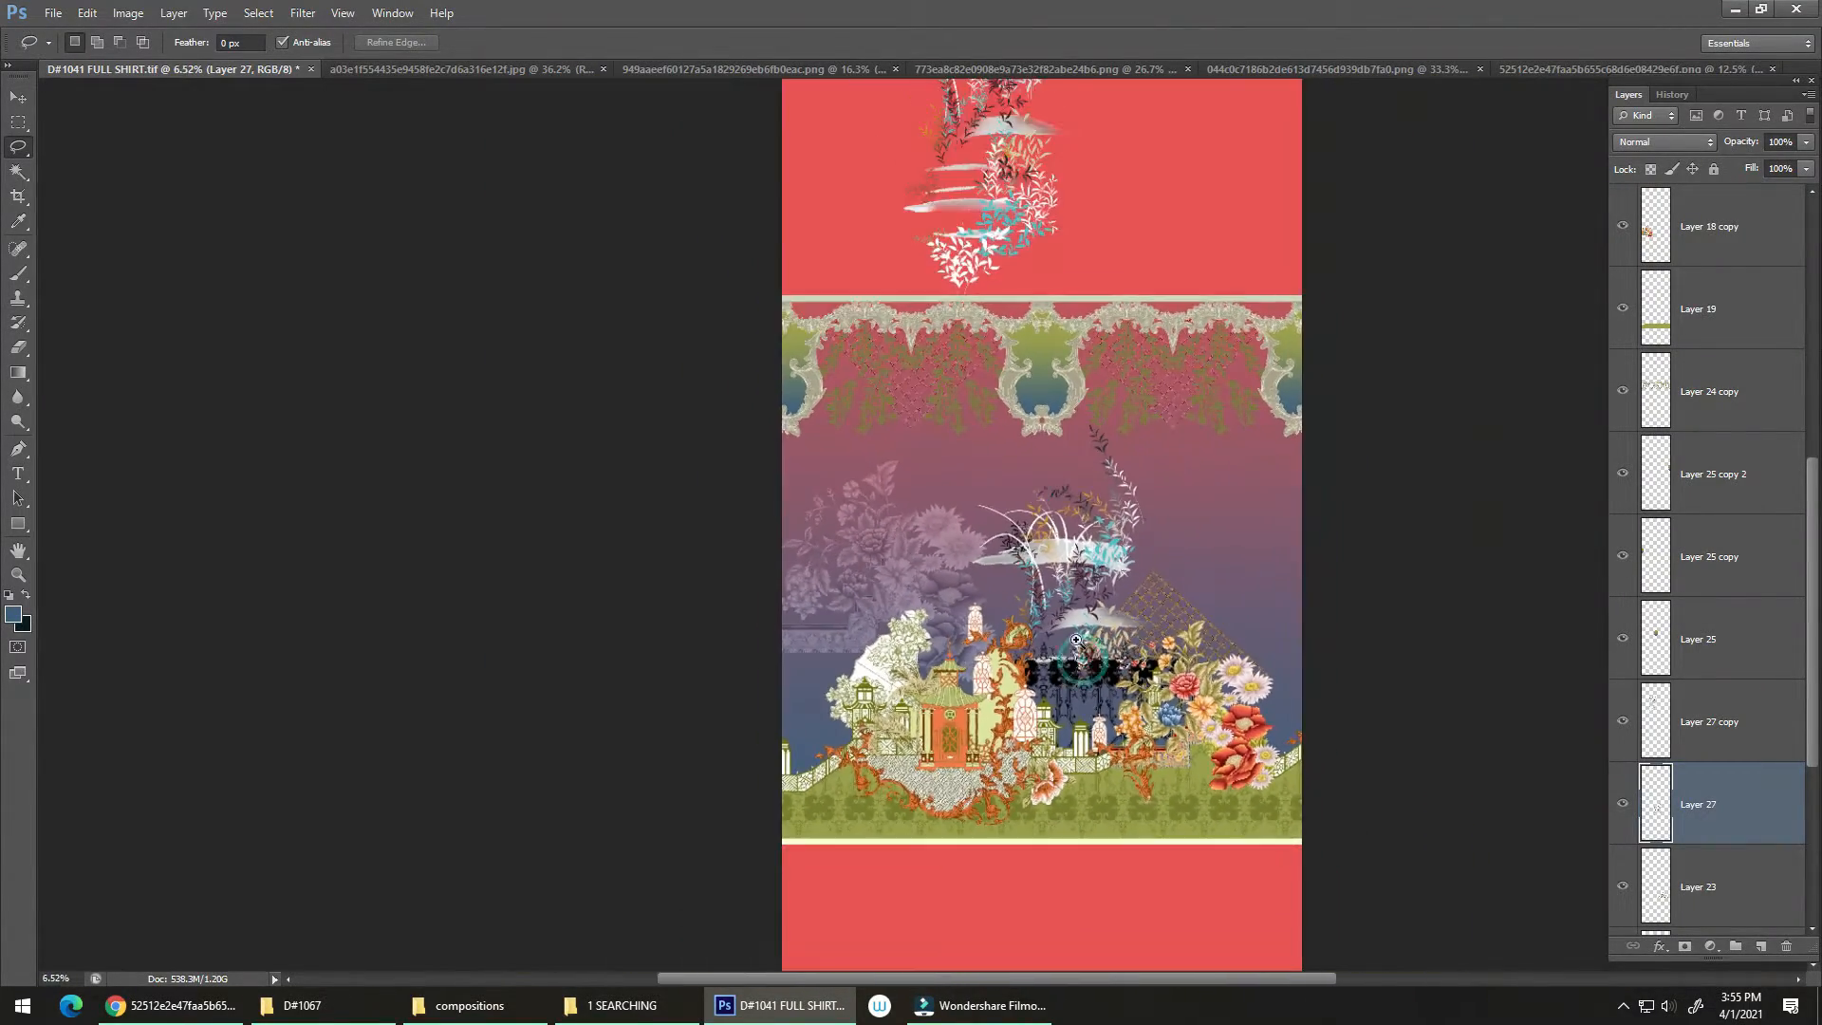
{"action": "scroll", "coordinate": [1077, 641], "scroll_direction": "up", "scroll_amount": 3}
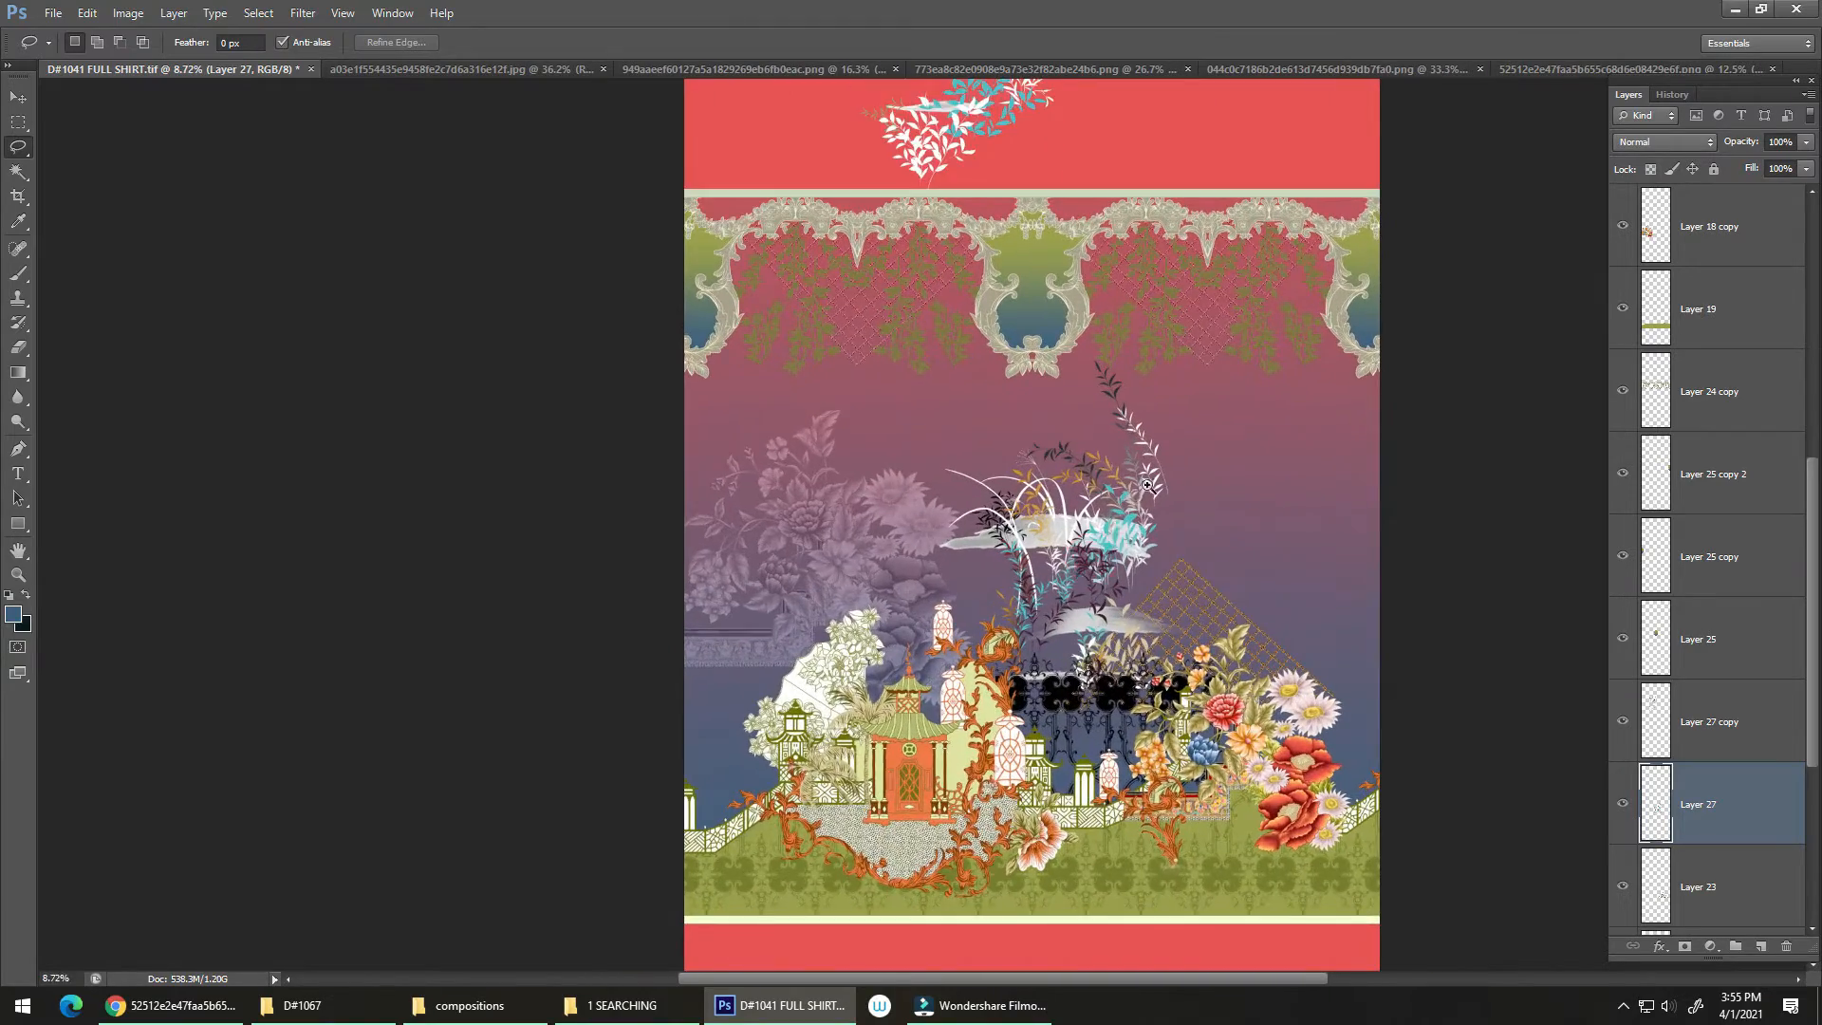
{"action": "scroll", "coordinate": [1147, 485], "scroll_direction": "up", "scroll_amount": 3}
{"action": "scroll", "coordinate": [1142, 492], "scroll_direction": "down", "scroll_amount": 2}
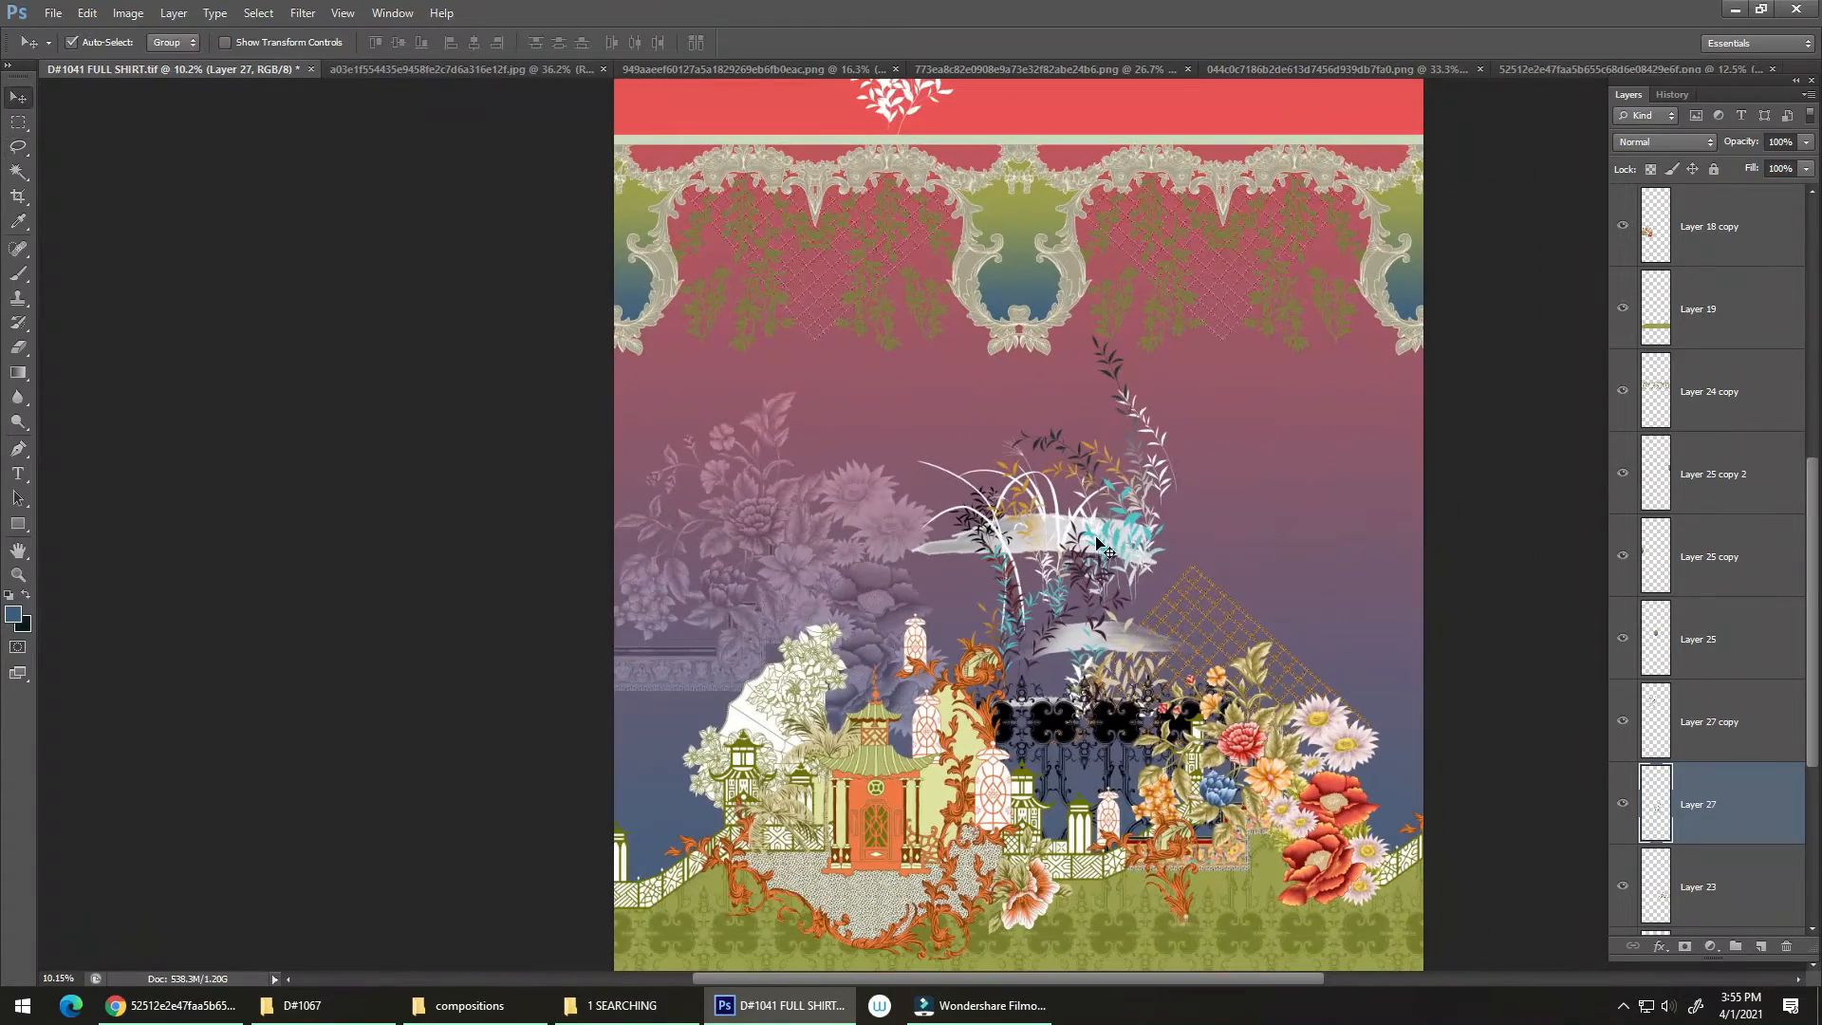
Duplicate the leaf motif, flip the copy horizontally and place it at the shirt's lower left edge behind the pagoda scene.
{"action": "left_click_drag", "start_coordinate": [1098, 543], "coordinate": [1276, 685]}
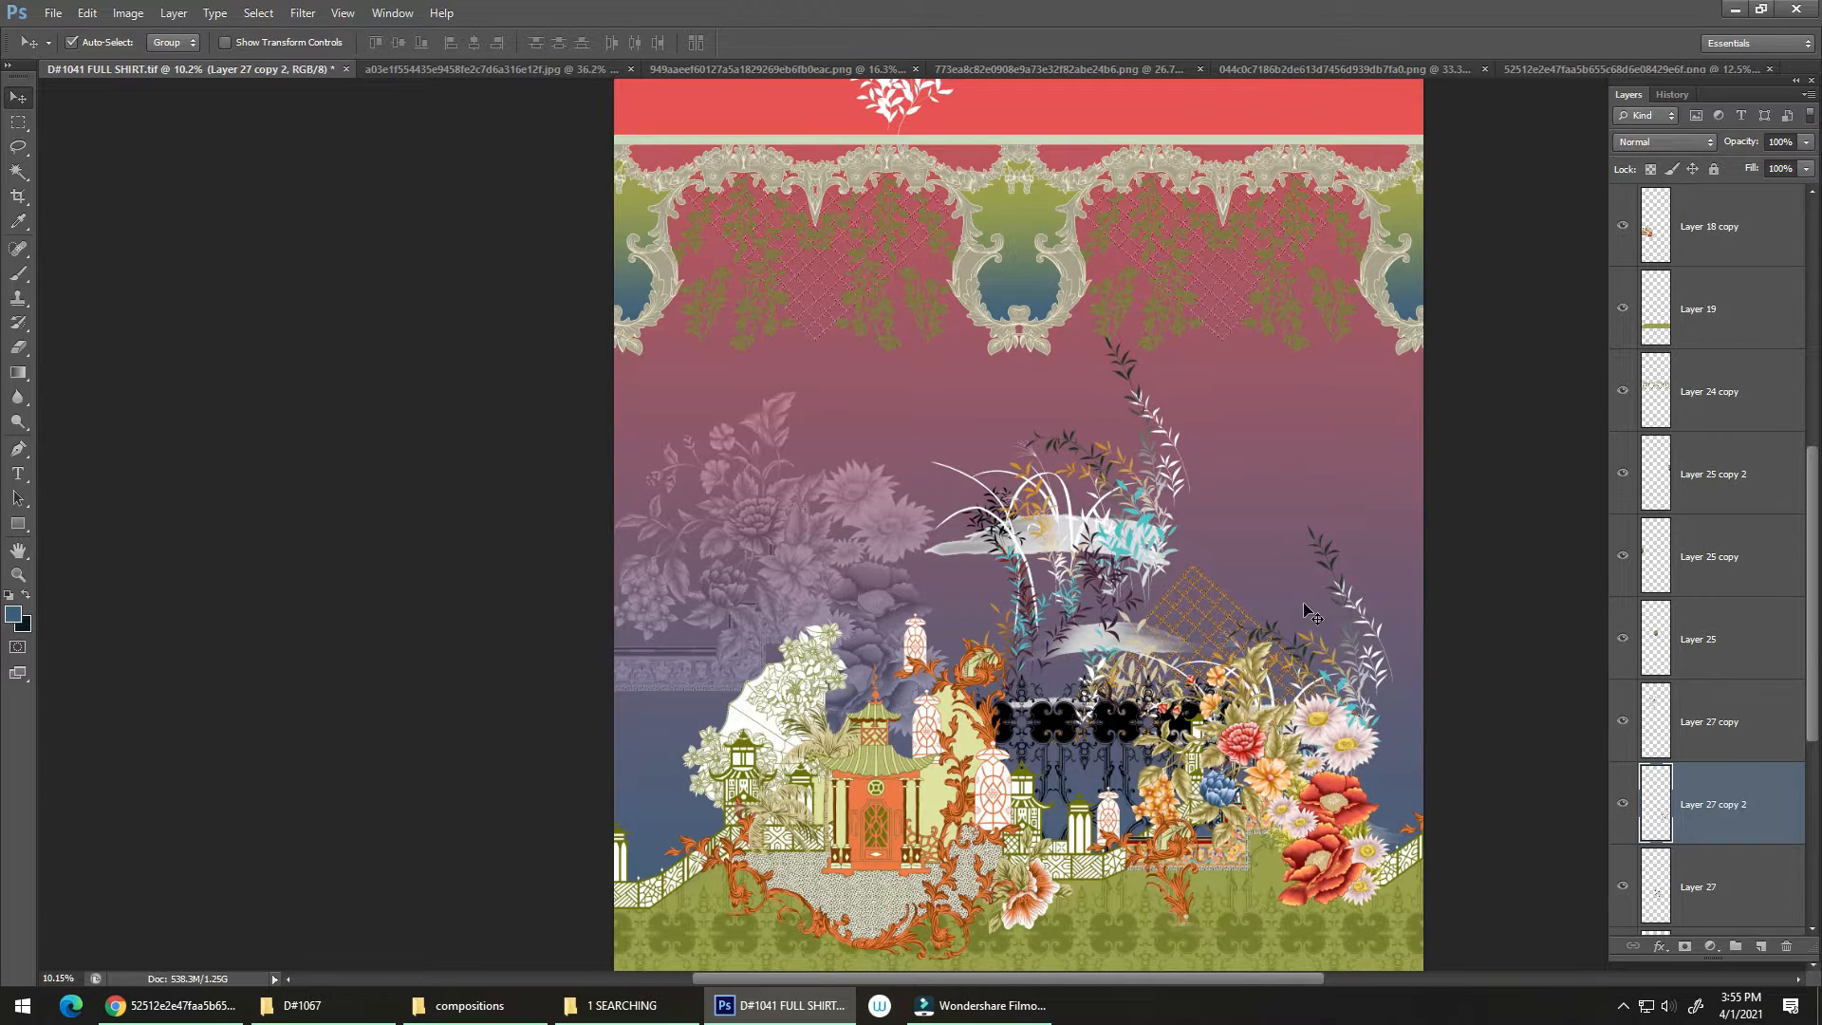
{"action": "key", "text": "ctrl+t"}
{"action": "right_click", "coordinate": [1295, 642]}
{"action": "left_click", "coordinate": [1361, 920]}
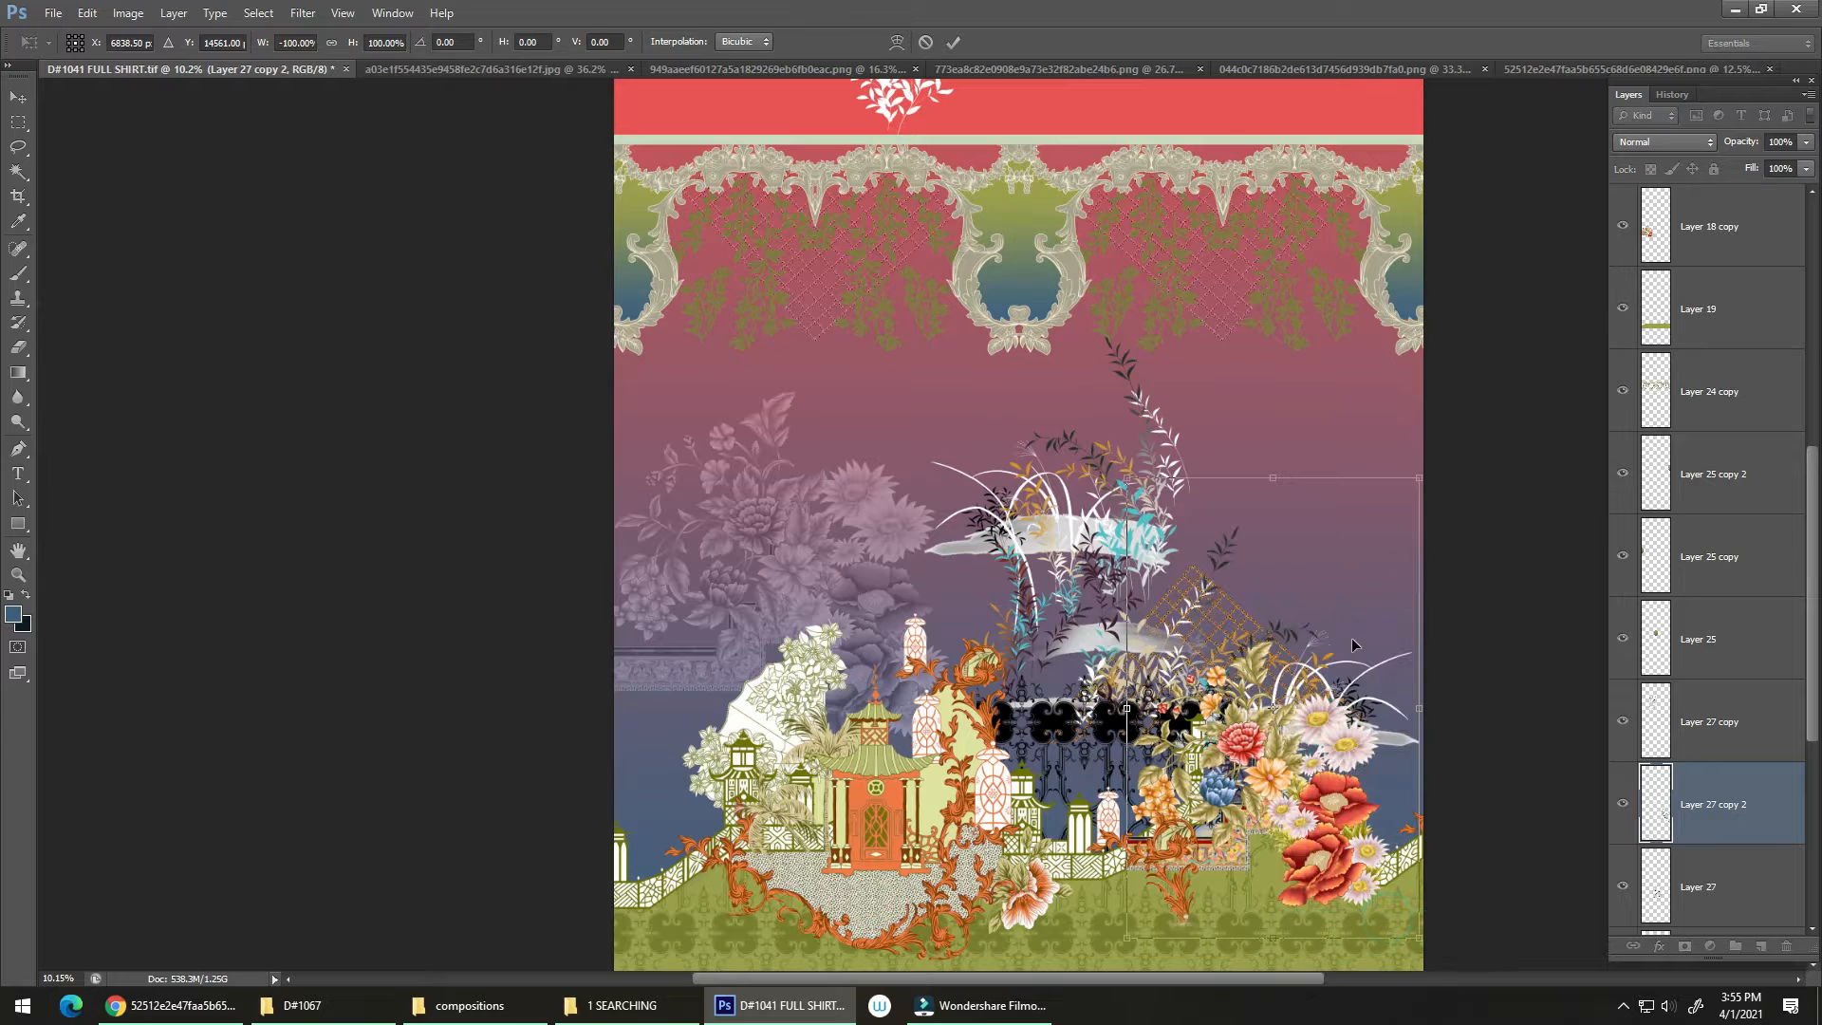
{"action": "left_click_drag", "start_coordinate": [1351, 638], "coordinate": [792, 796]}
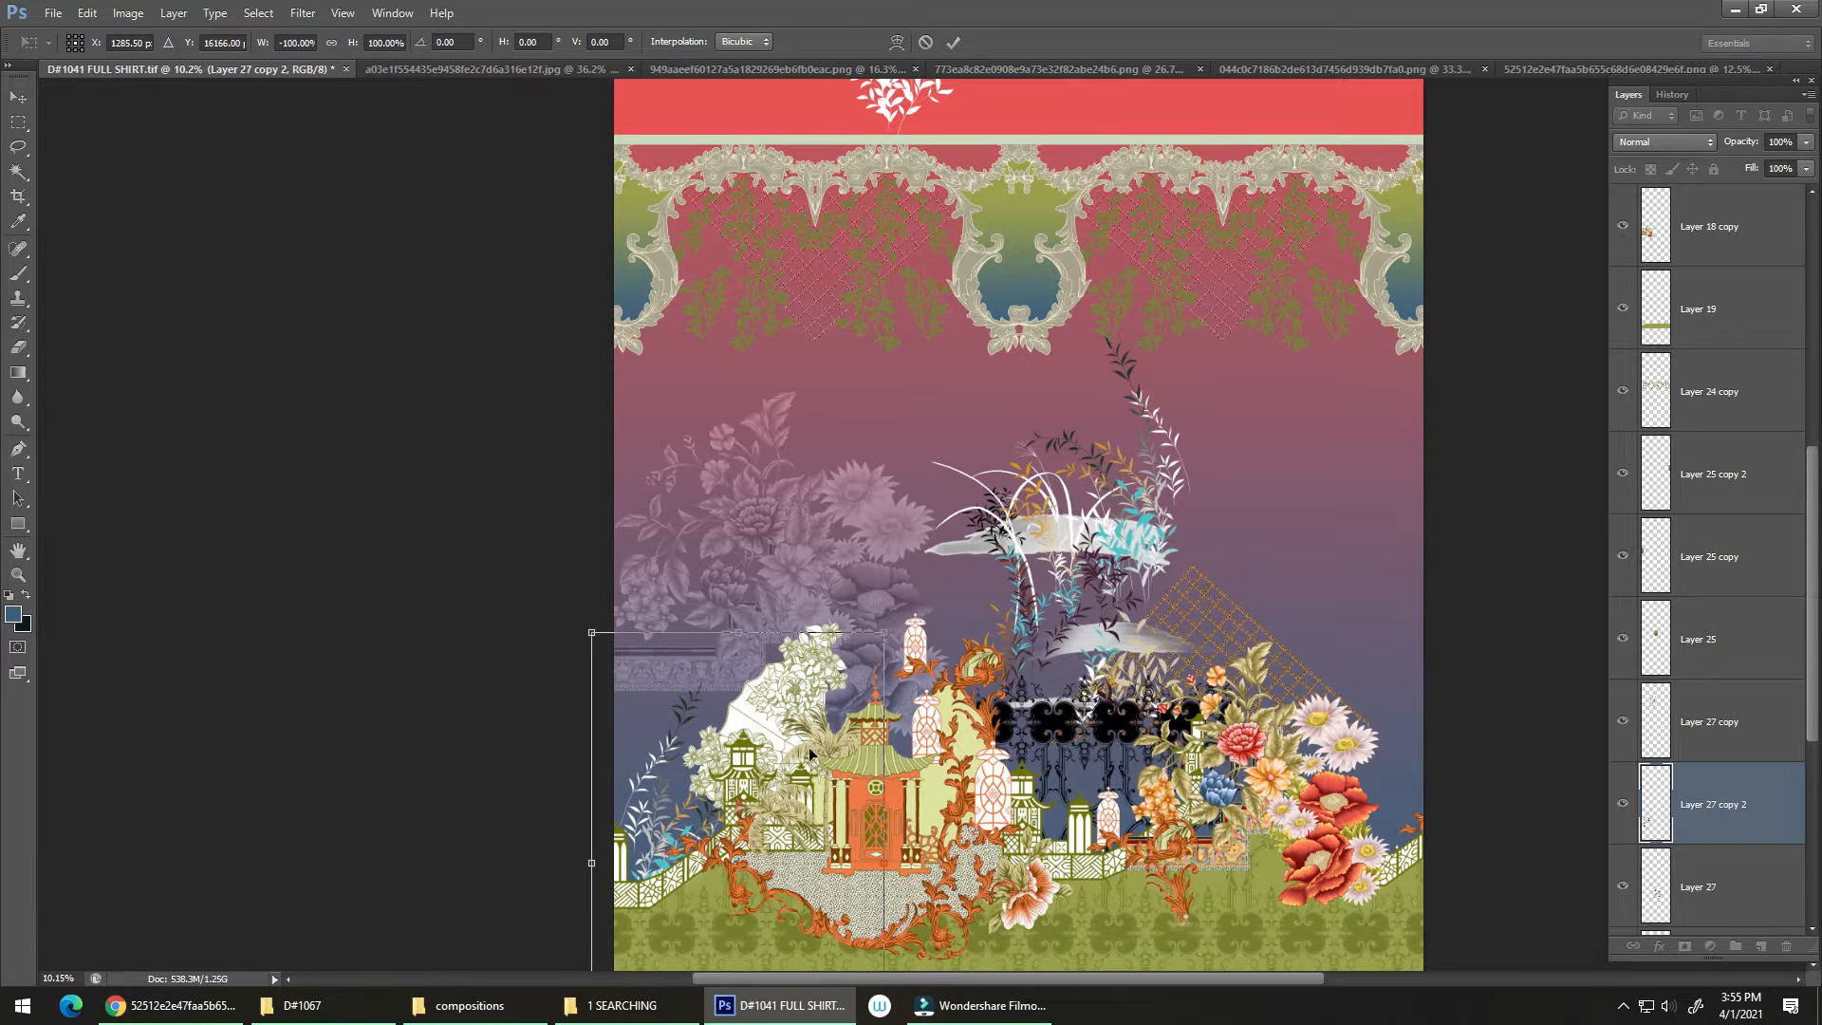
{"action": "key", "text": "Return"}
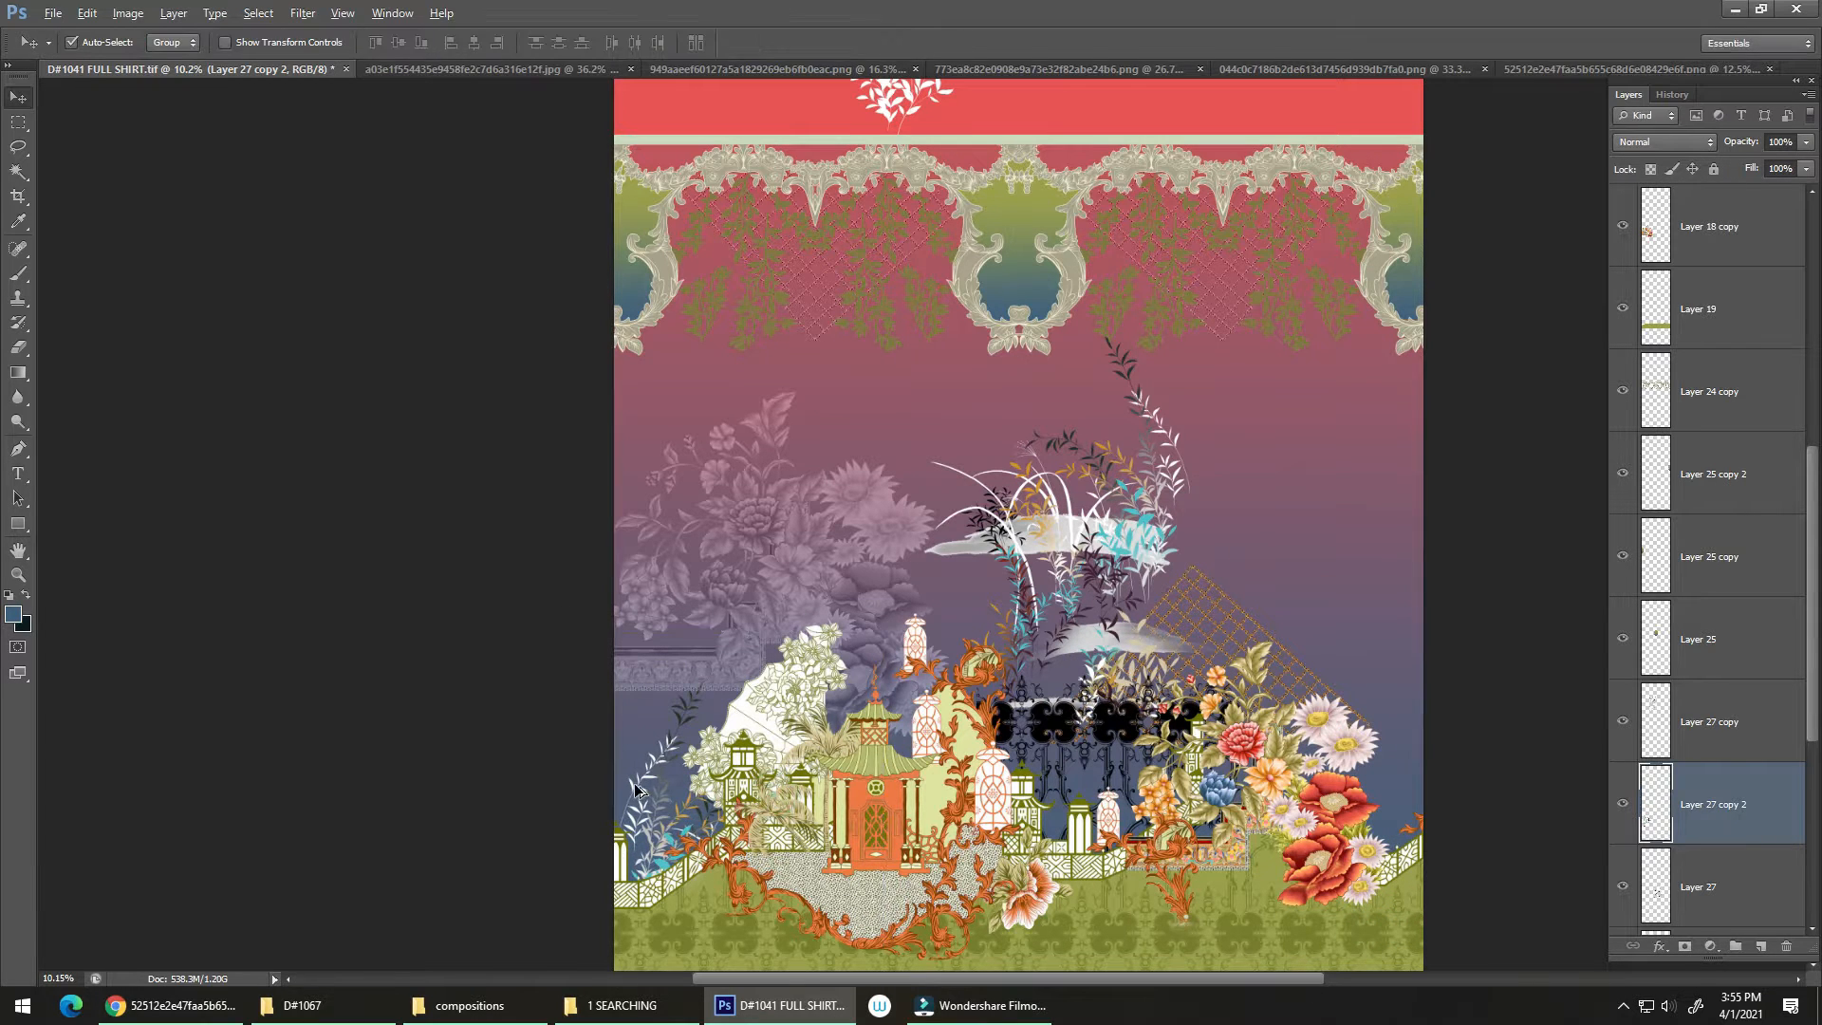
{"action": "left_click_drag", "start_coordinate": [739, 739], "coordinate": [680, 788]}
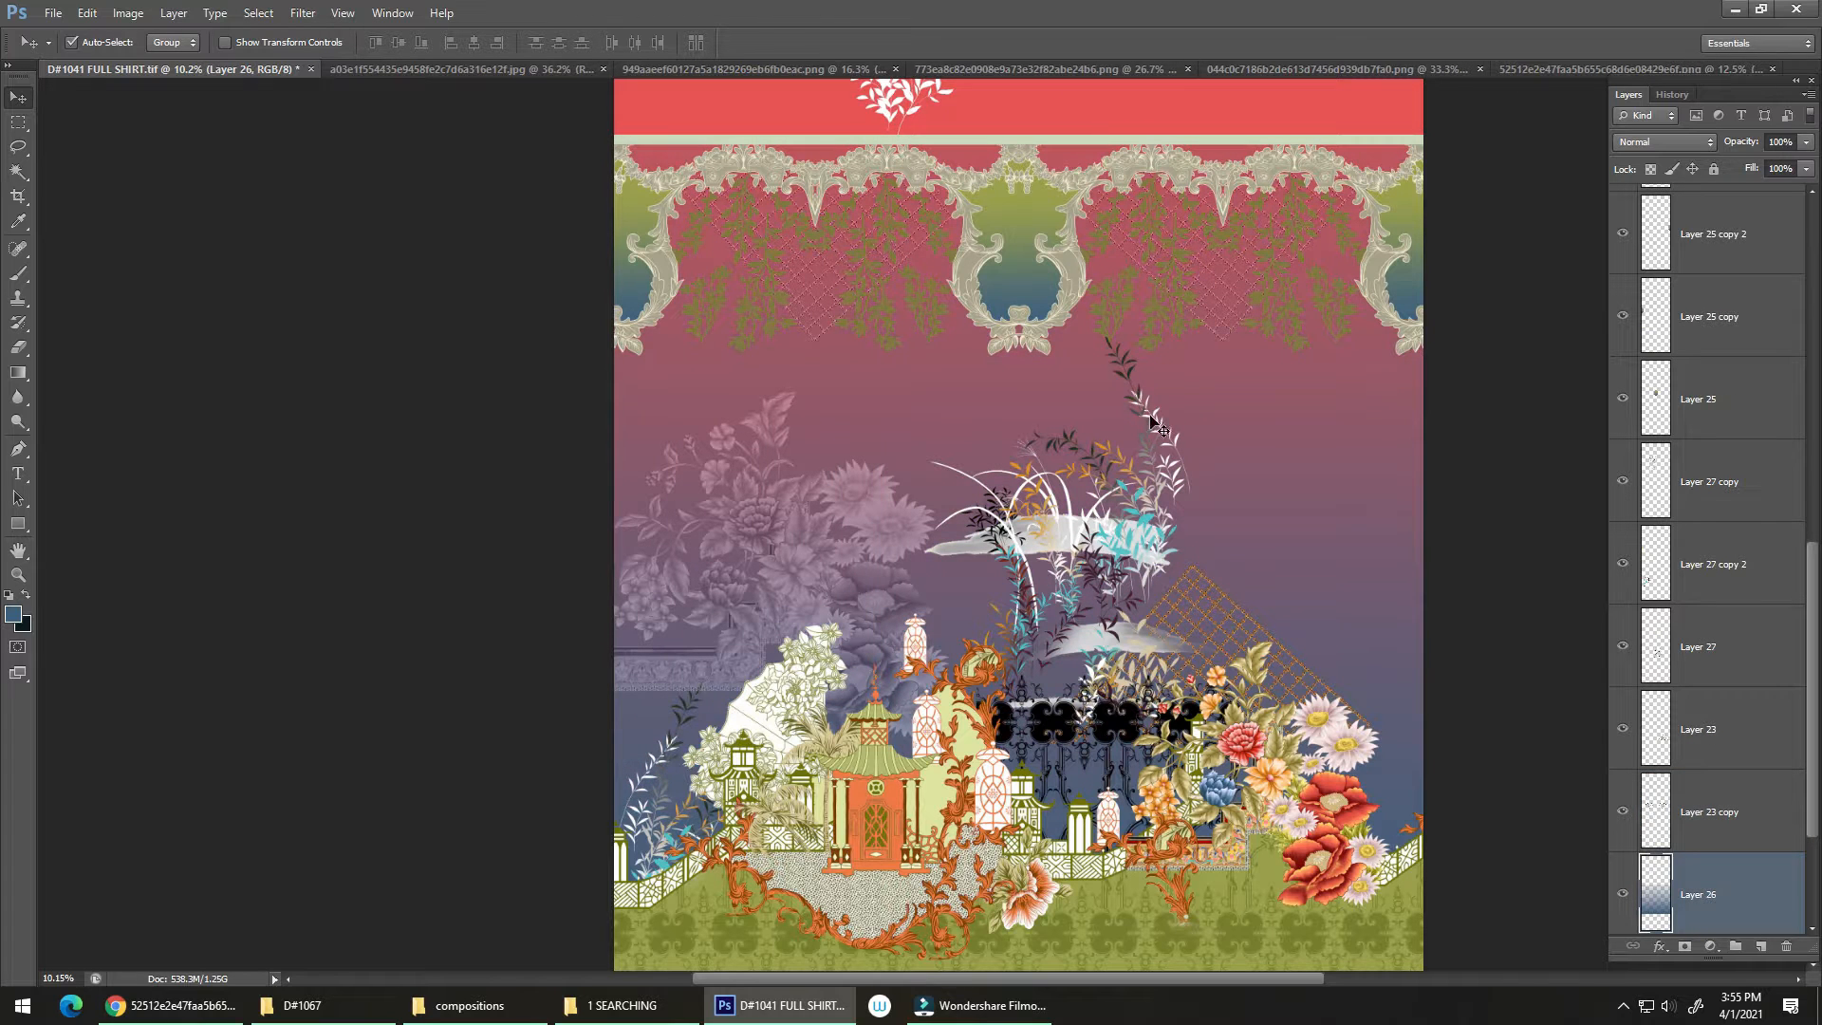
{"action": "left_click_drag", "start_coordinate": [1129, 356], "coordinate": [1289, 404]}
{"action": "key", "text": "ctrl+z"}
Duplicate the leaf motif at the right edge behind the flower bouquet, scale it to about 54%, and save the file.
{"action": "left_click_drag", "start_coordinate": [1091, 477], "coordinate": [1338, 630]}
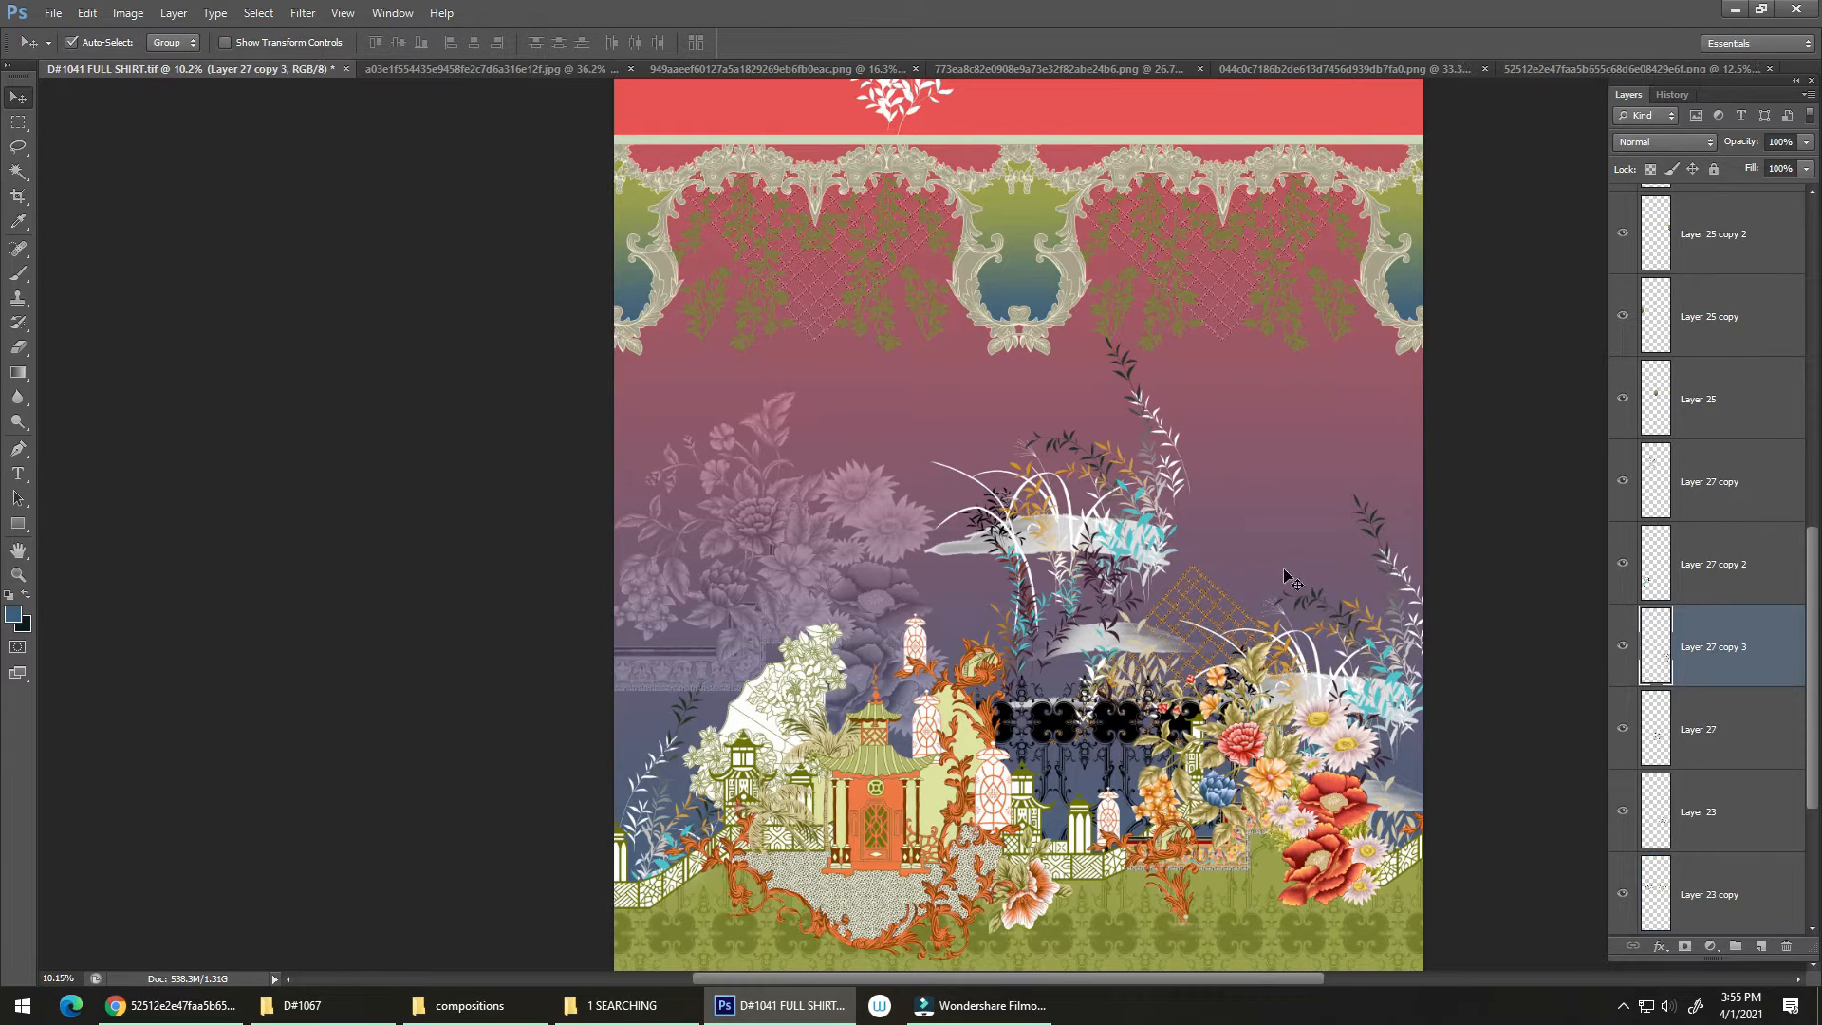
{"action": "key", "text": "ctrl+t"}
{"action": "left_click_drag", "start_coordinate": [1466, 460], "coordinate": [1398, 658]}
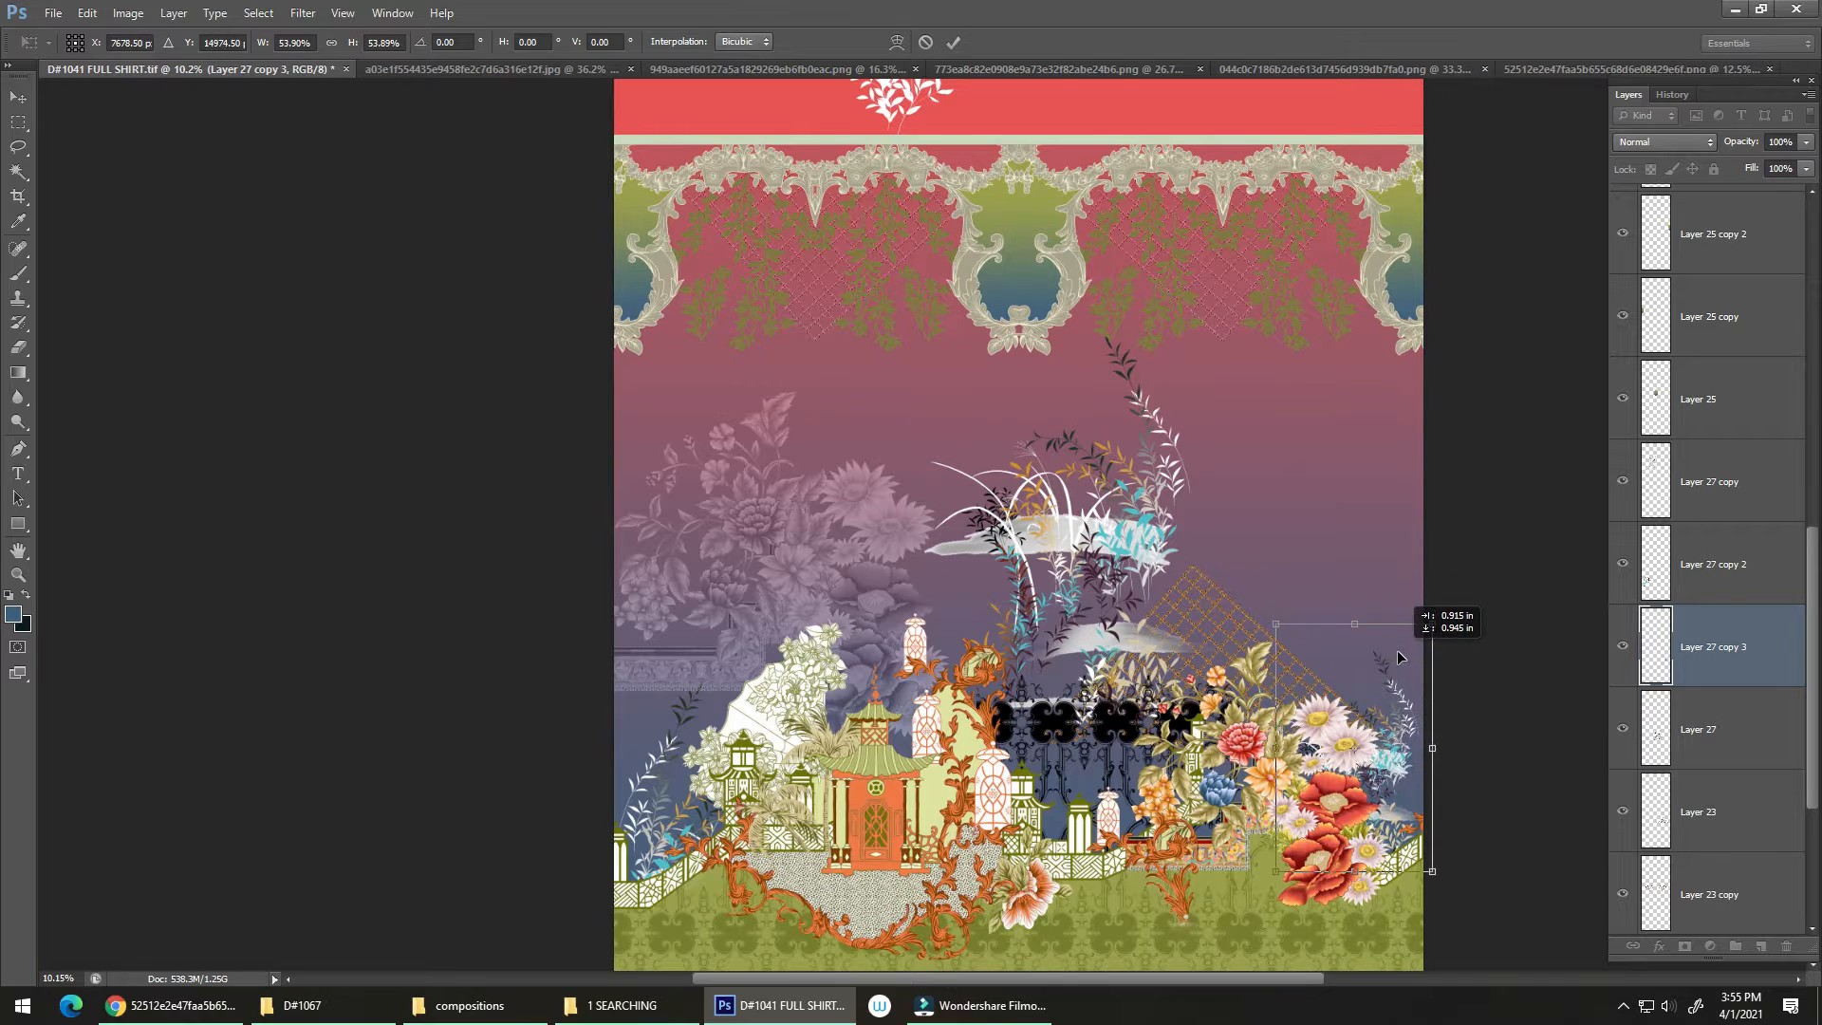
{"action": "key", "text": "Return"}
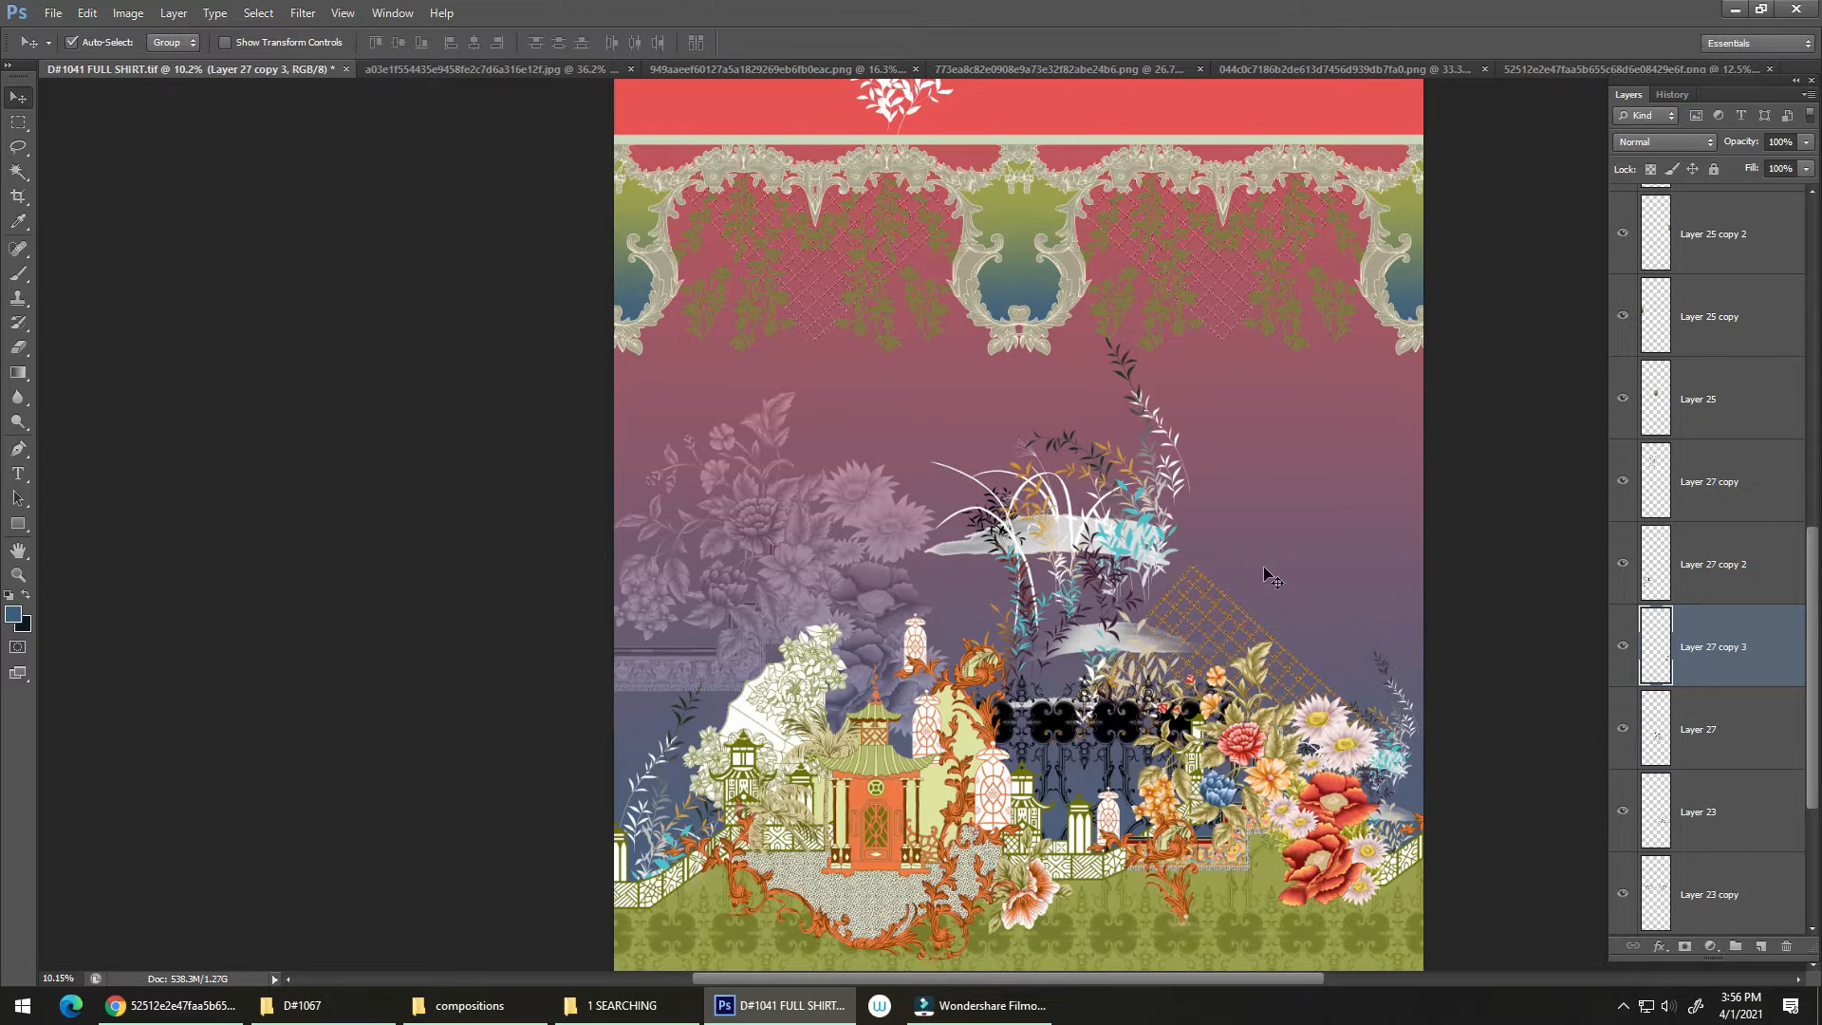
{"action": "key", "text": "ctrl+s"}
{"action": "left_click_drag", "start_coordinate": [1073, 592], "coordinate": [1125, 591]}
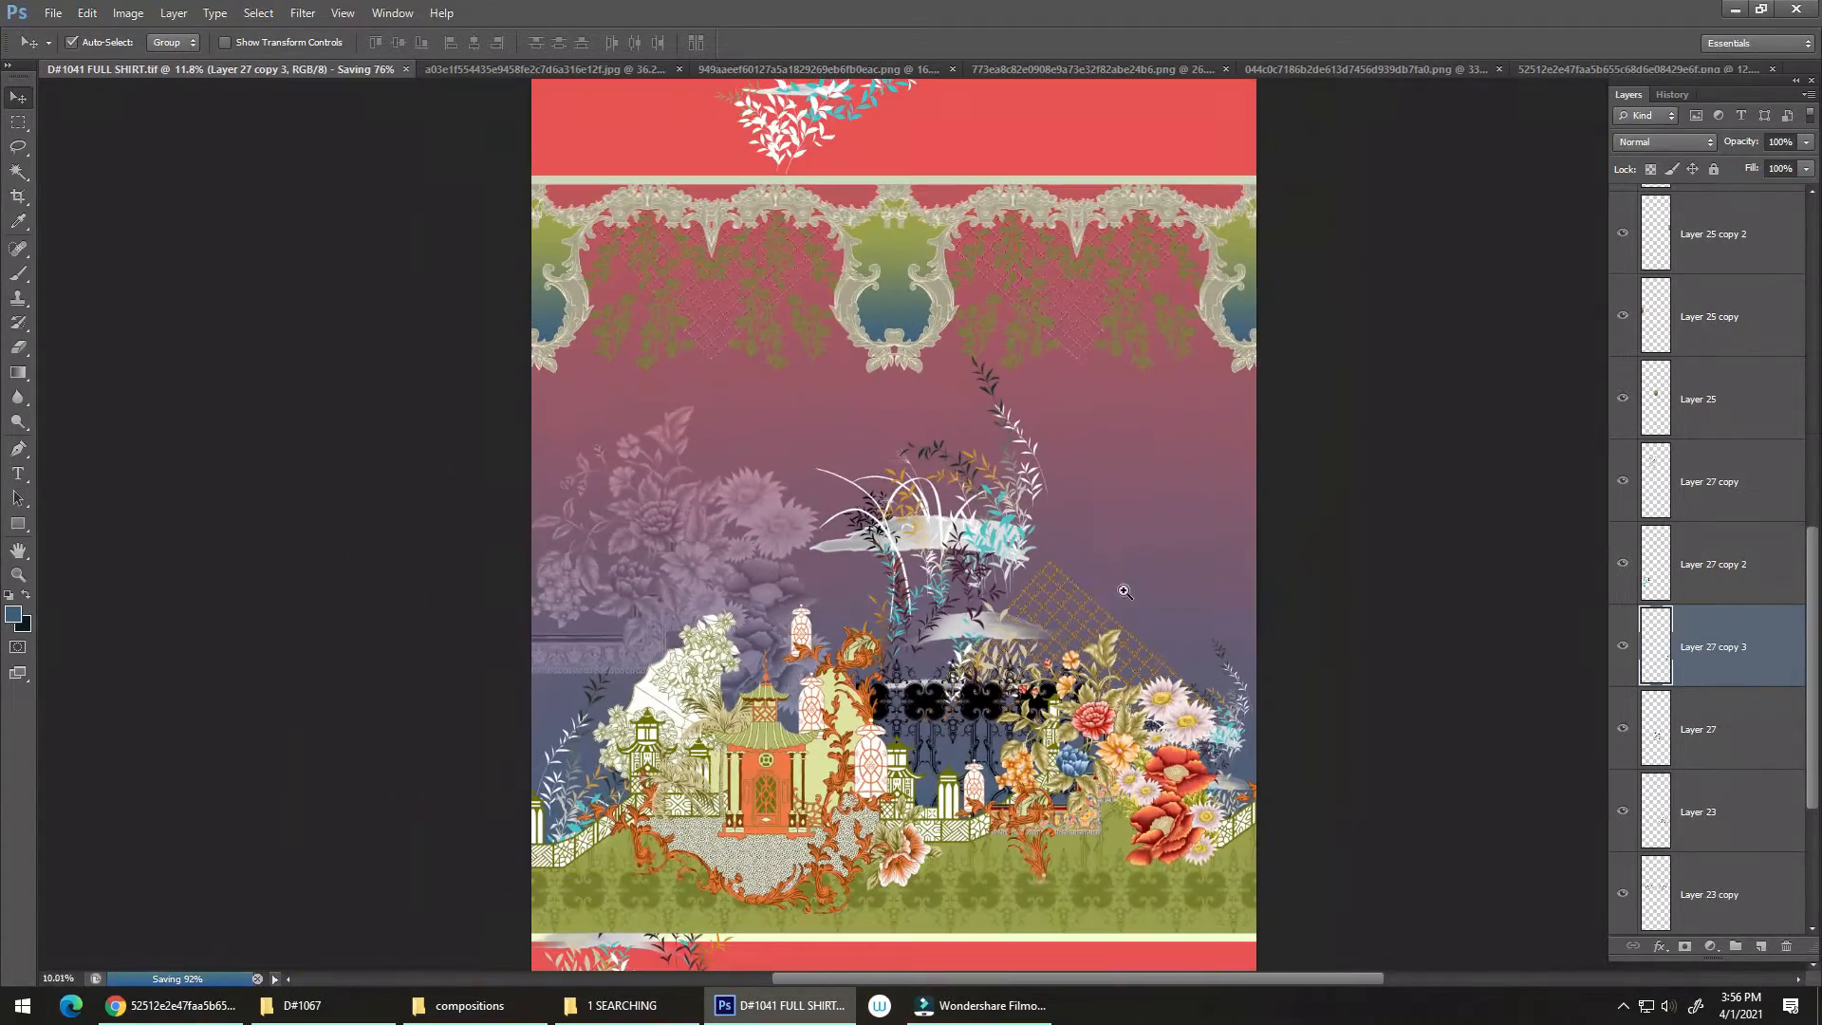
Set the blend mode of the small leaf copy behind the bouquet to Luminosity.
{"action": "left_click", "coordinate": [1651, 140]}
{"action": "left_click", "coordinate": [1684, 634]}
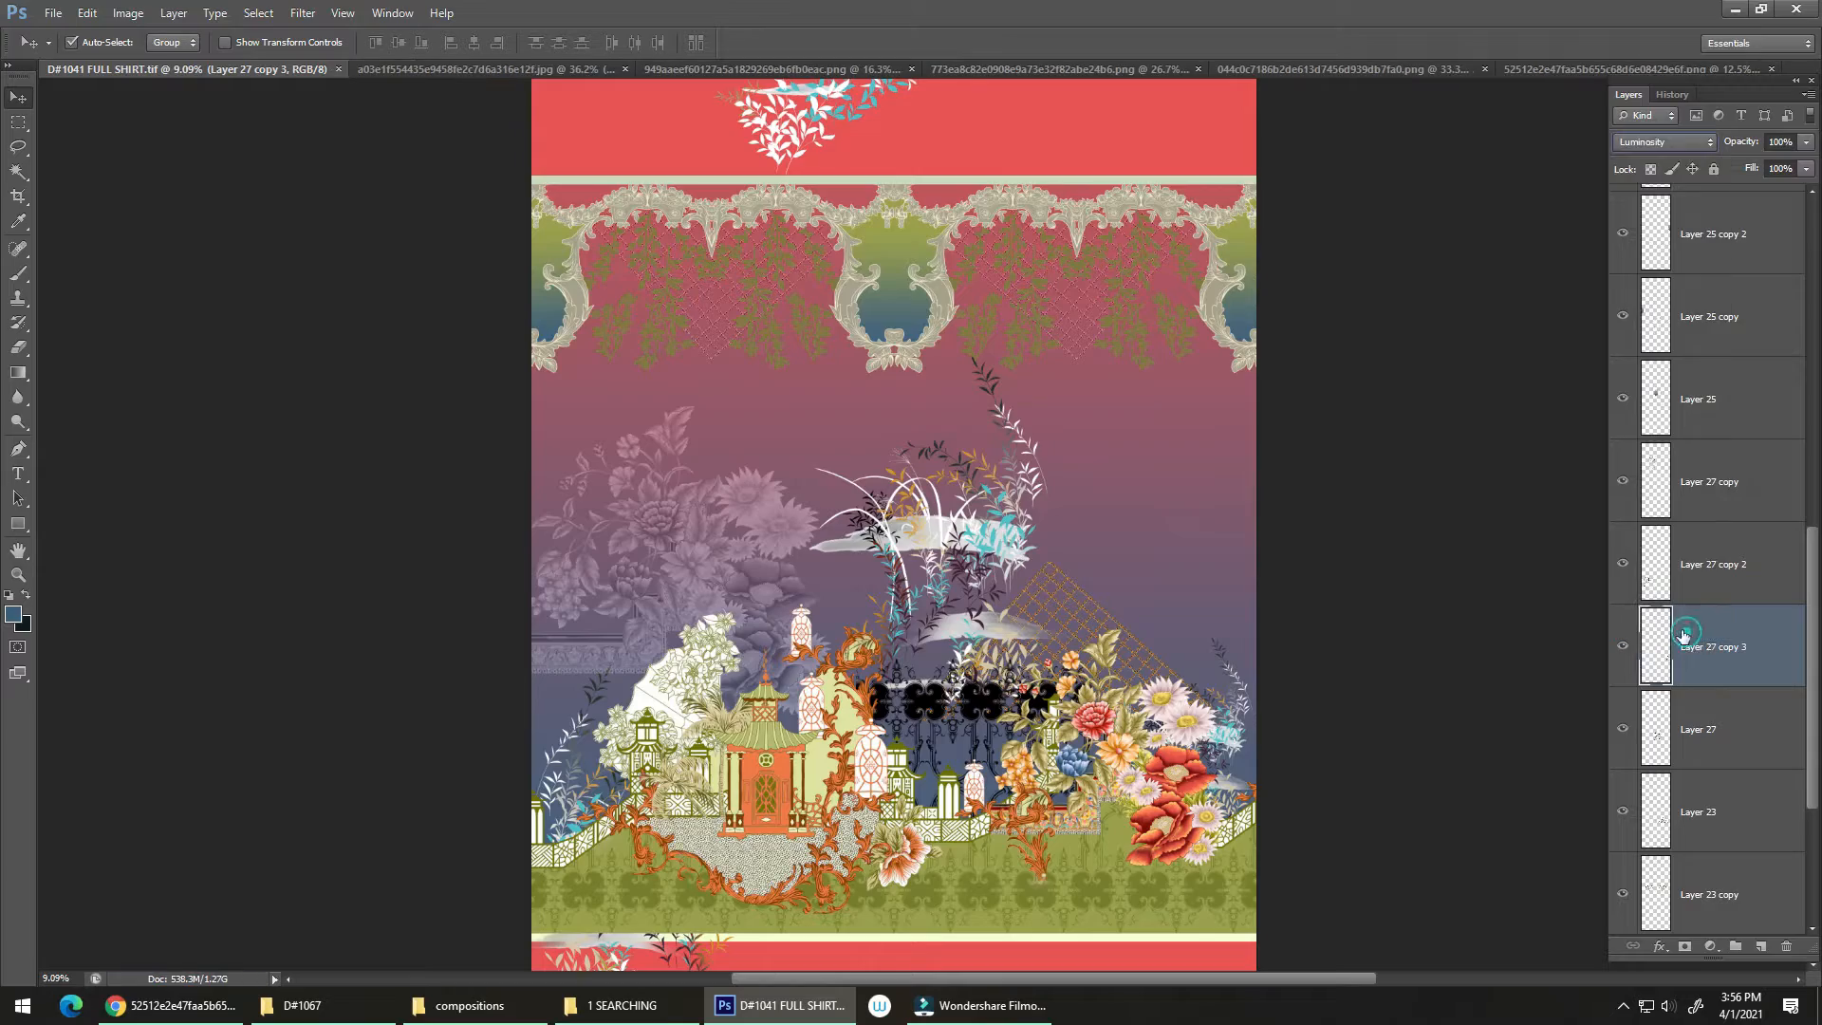
{"action": "left_click_drag", "start_coordinate": [1246, 712], "coordinate": [1190, 522]}
{"action": "key", "text": "ctrl+t"}
{"action": "key", "text": "Escape"}
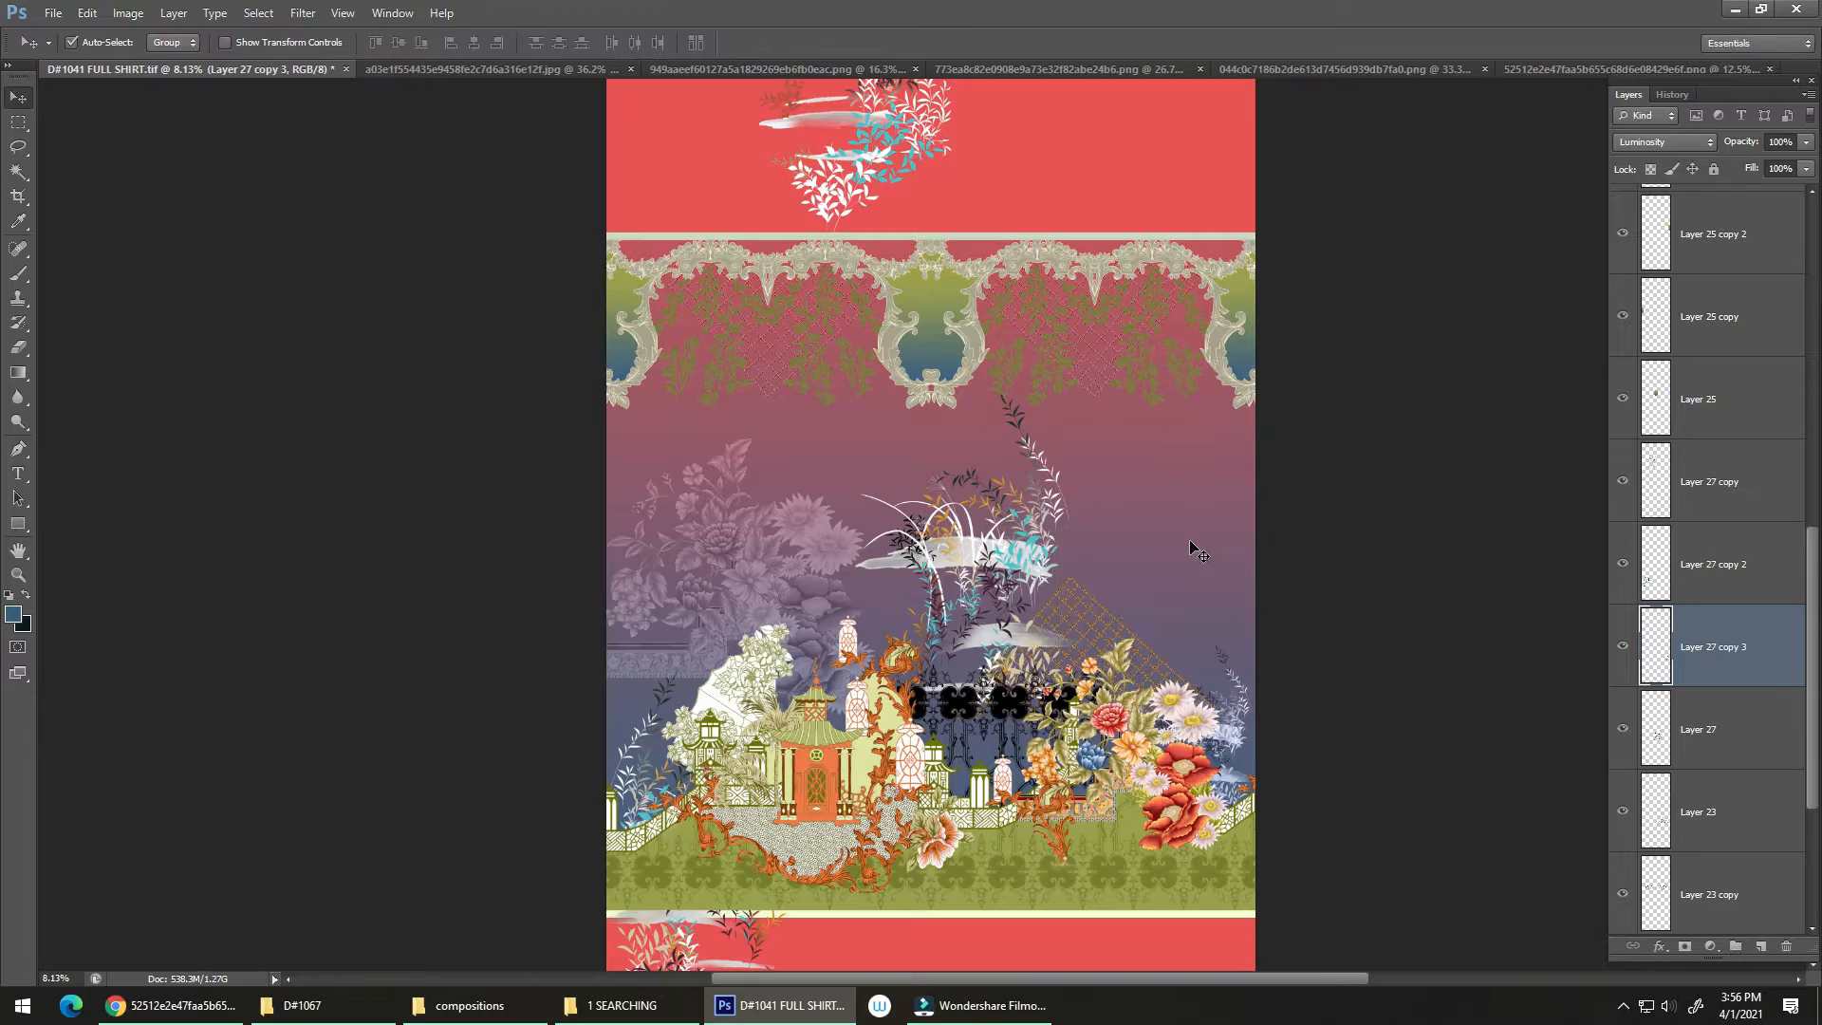
Review the red panel, border and pagoda scene of the shirt design, and save the file.
{"action": "left_click_drag", "start_coordinate": [928, 582], "coordinate": [956, 582]}
{"action": "left_click_drag", "start_coordinate": [854, 384], "coordinate": [948, 561]}
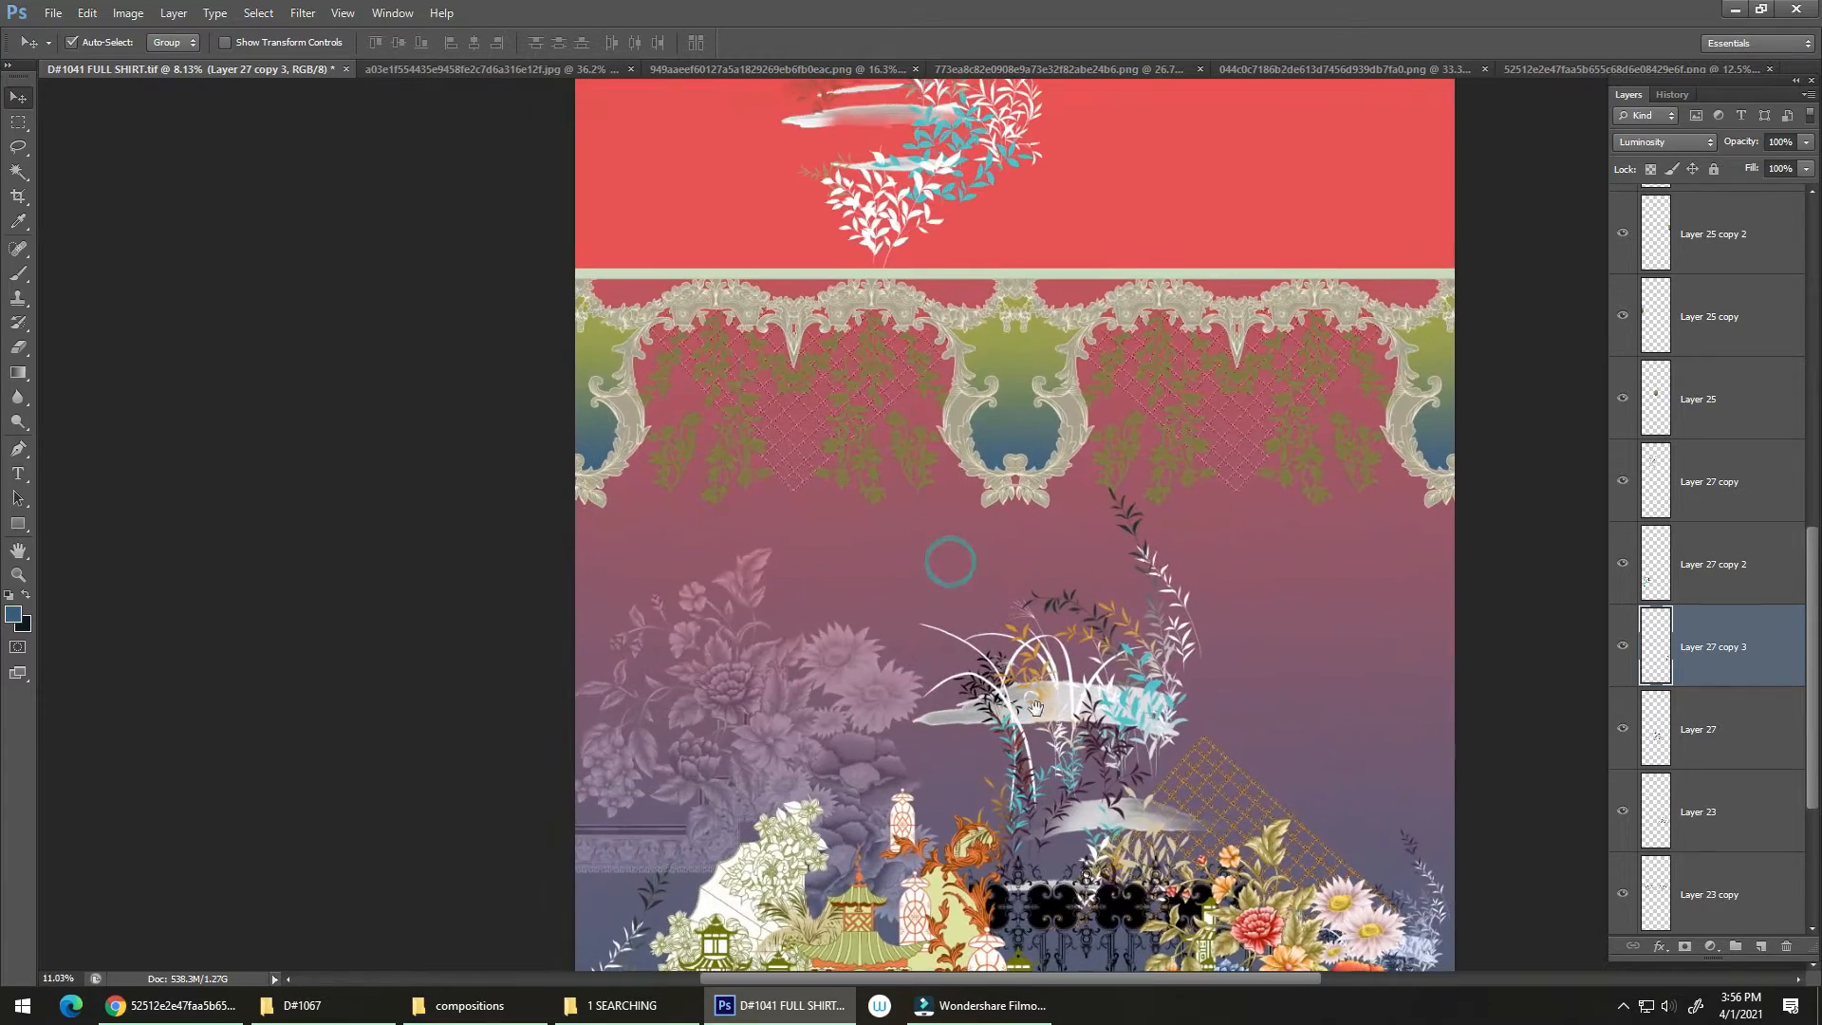
{"action": "left_click_drag", "start_coordinate": [1020, 389], "coordinate": [983, 389]}
{"action": "left_click_drag", "start_coordinate": [1039, 467], "coordinate": [1021, 567]}
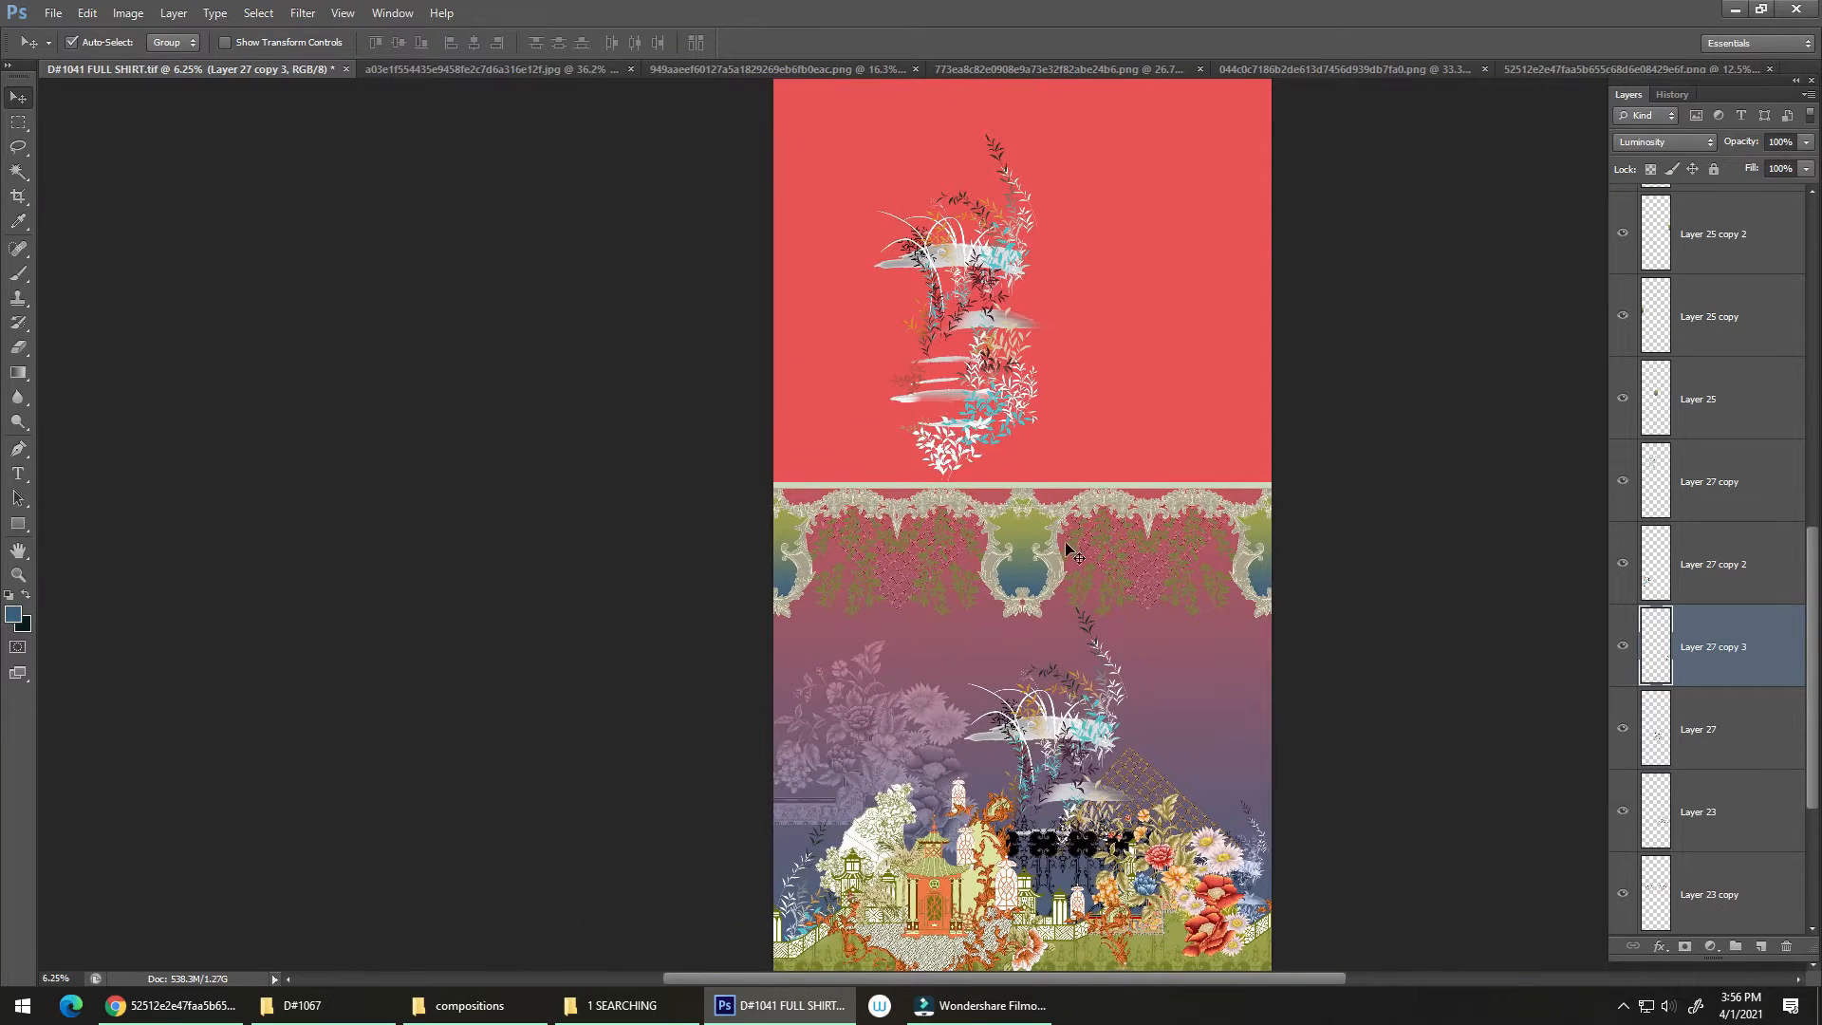
{"action": "key", "text": "ctrl+s"}
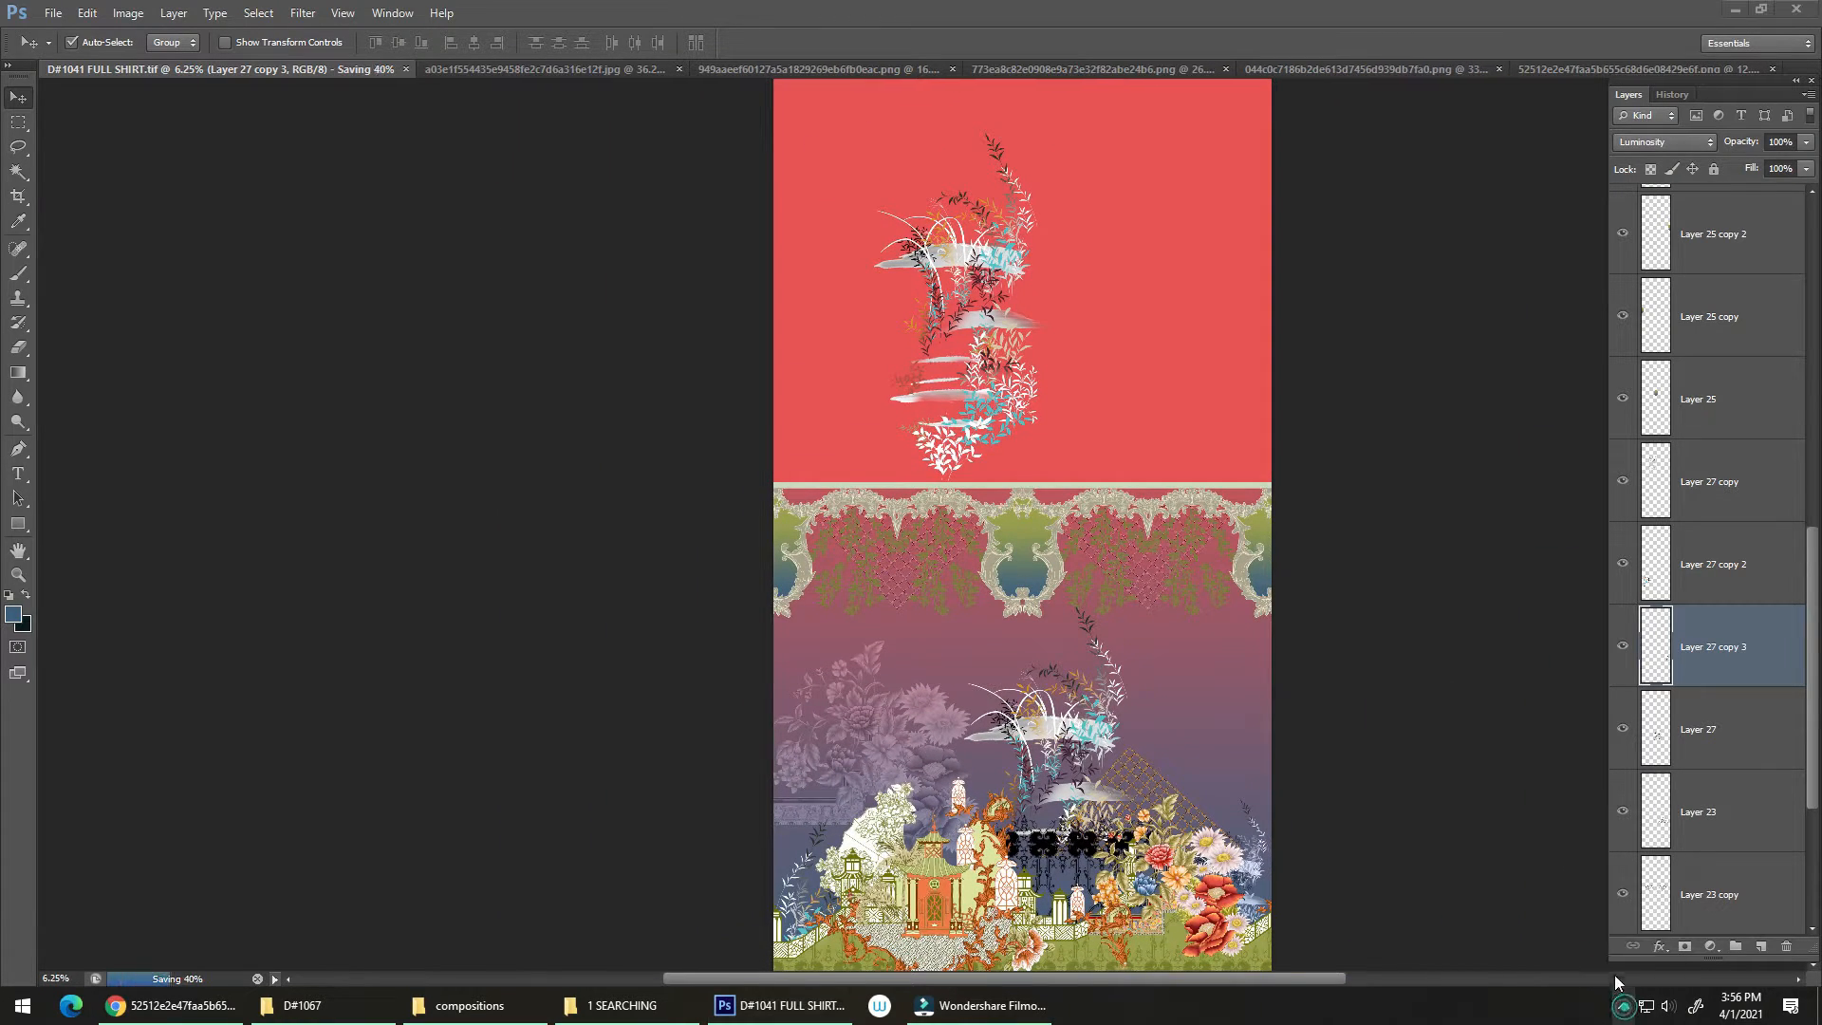
{"action": "left_click_drag", "start_coordinate": [1047, 552], "coordinate": [1110, 529]}
{"action": "key", "text": "ctrl+z"}
{"action": "left_click_drag", "start_coordinate": [1193, 692], "coordinate": [1053, 405]}
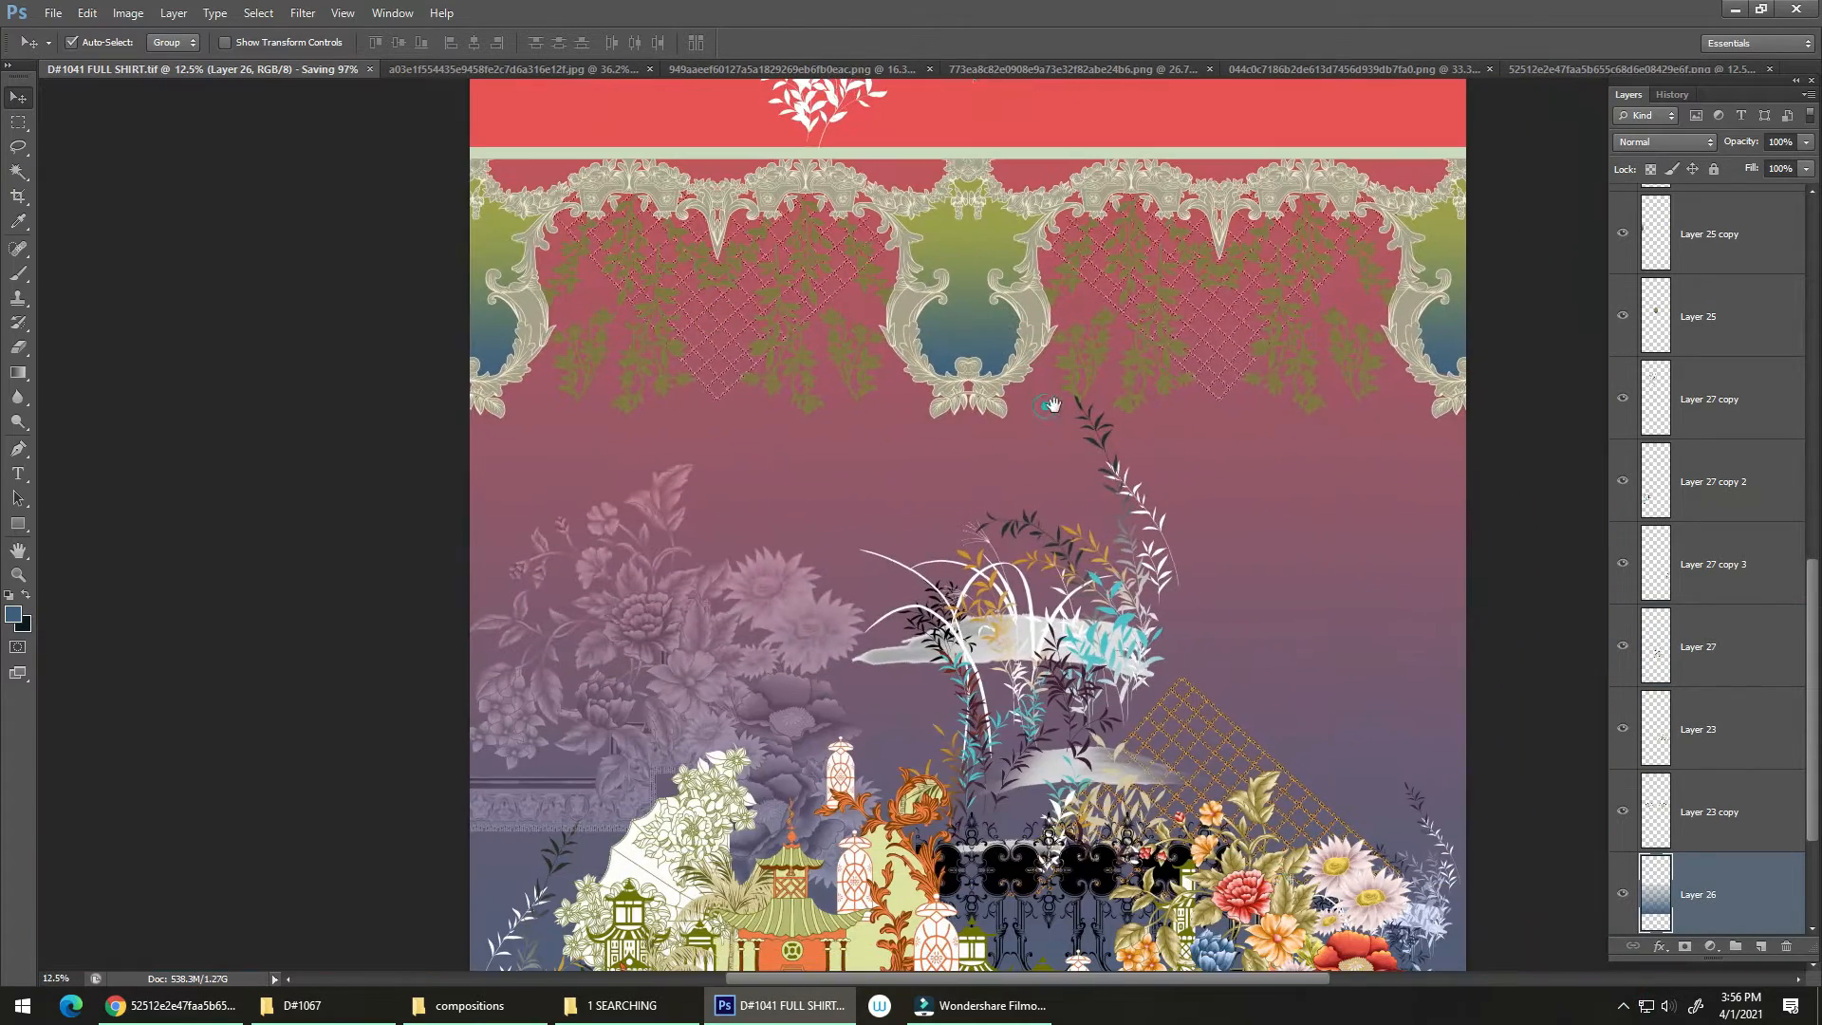
{"action": "left_click_drag", "start_coordinate": [1044, 593], "coordinate": [987, 608]}
{"action": "left_click_drag", "start_coordinate": [1049, 700], "coordinate": [1101, 665]}
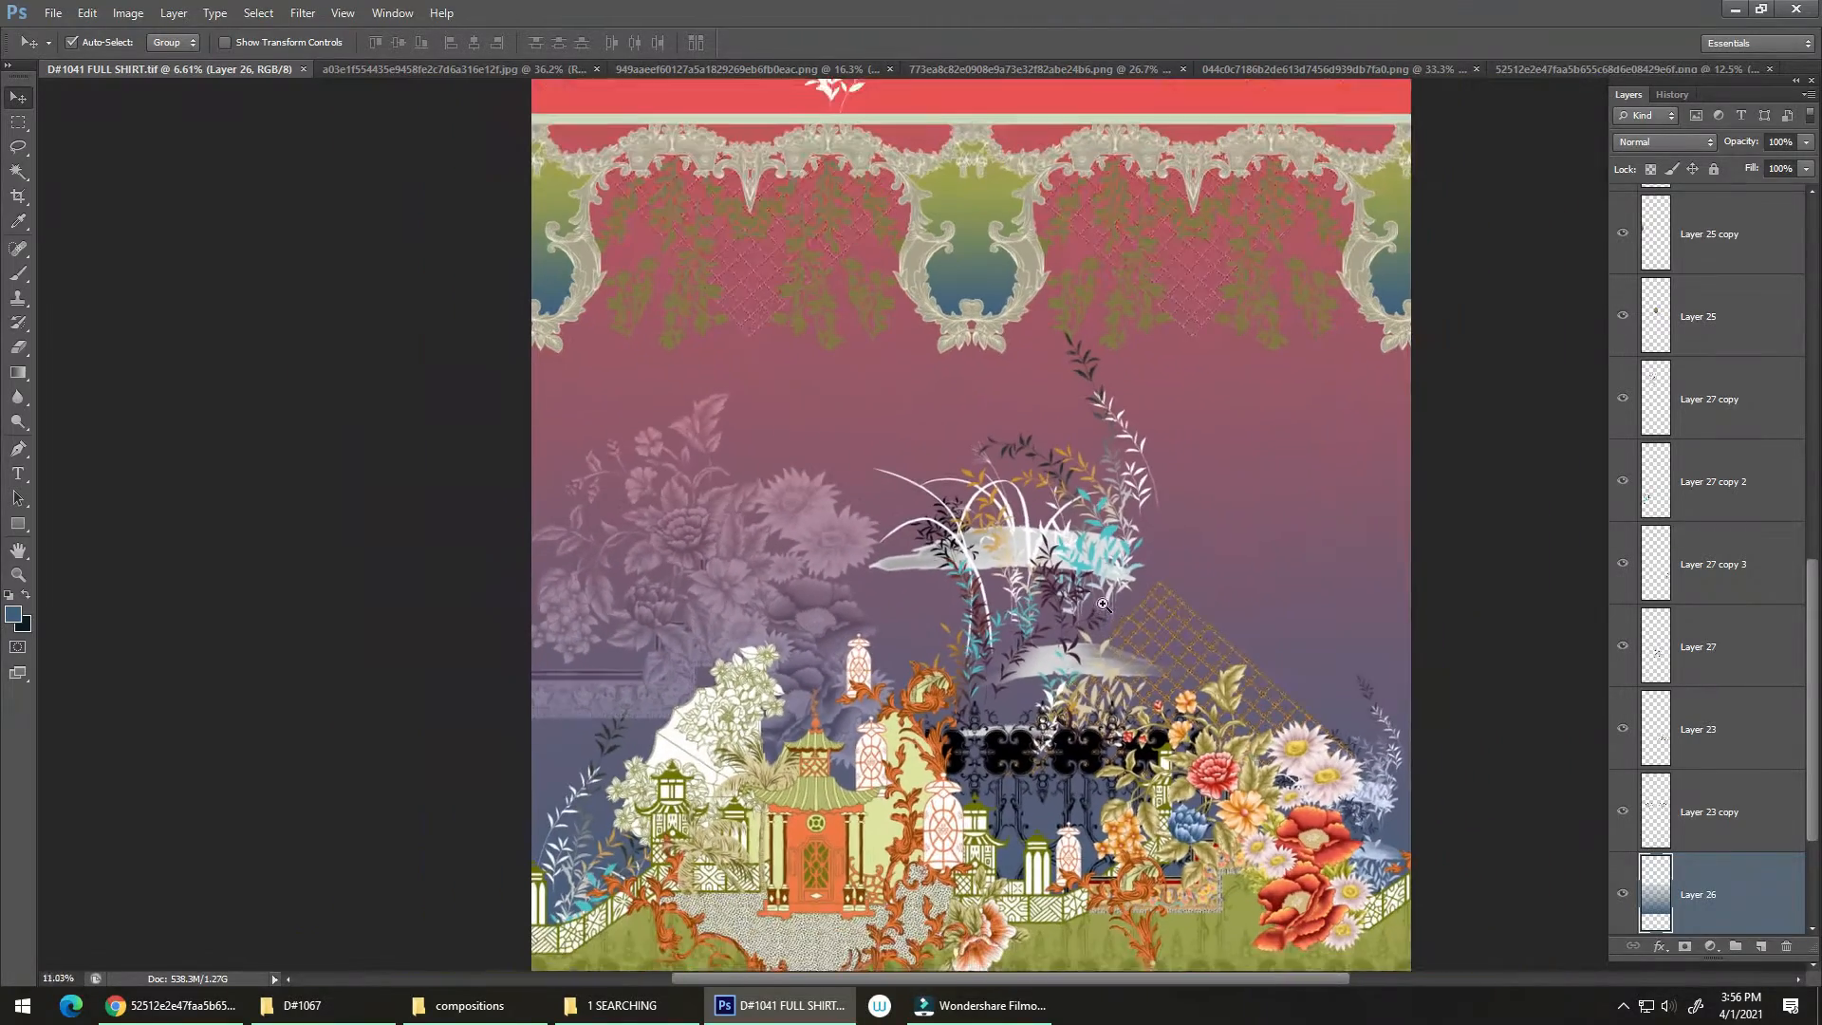
{"action": "mouse_move", "coordinate": [1083, 553]}
{"action": "left_mouse_down"}
{"action": "mouse_move", "coordinate": [1080, 474]}
{"action": "mouse_move", "coordinate": [1077, 527]}
{"action": "left_mouse_up"}
{"action": "key", "text": "ctrl+z"}
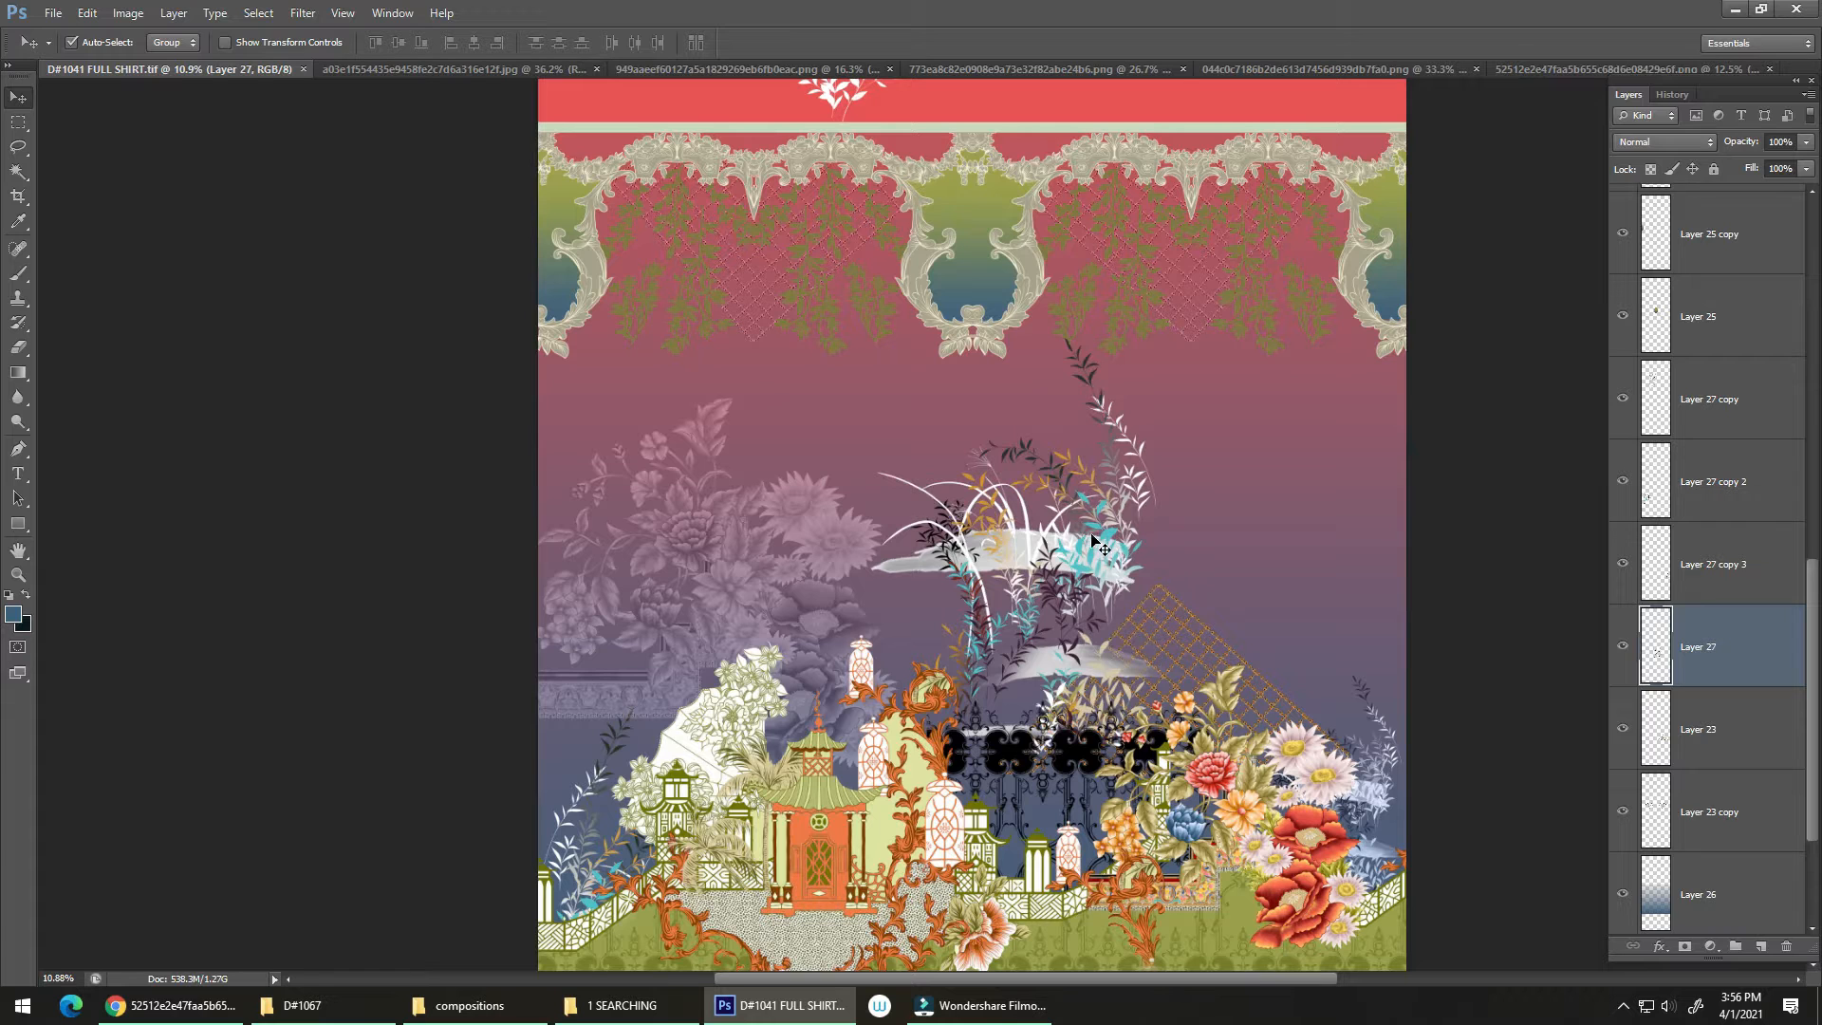
{"action": "left_click", "coordinate": [1623, 1008]}
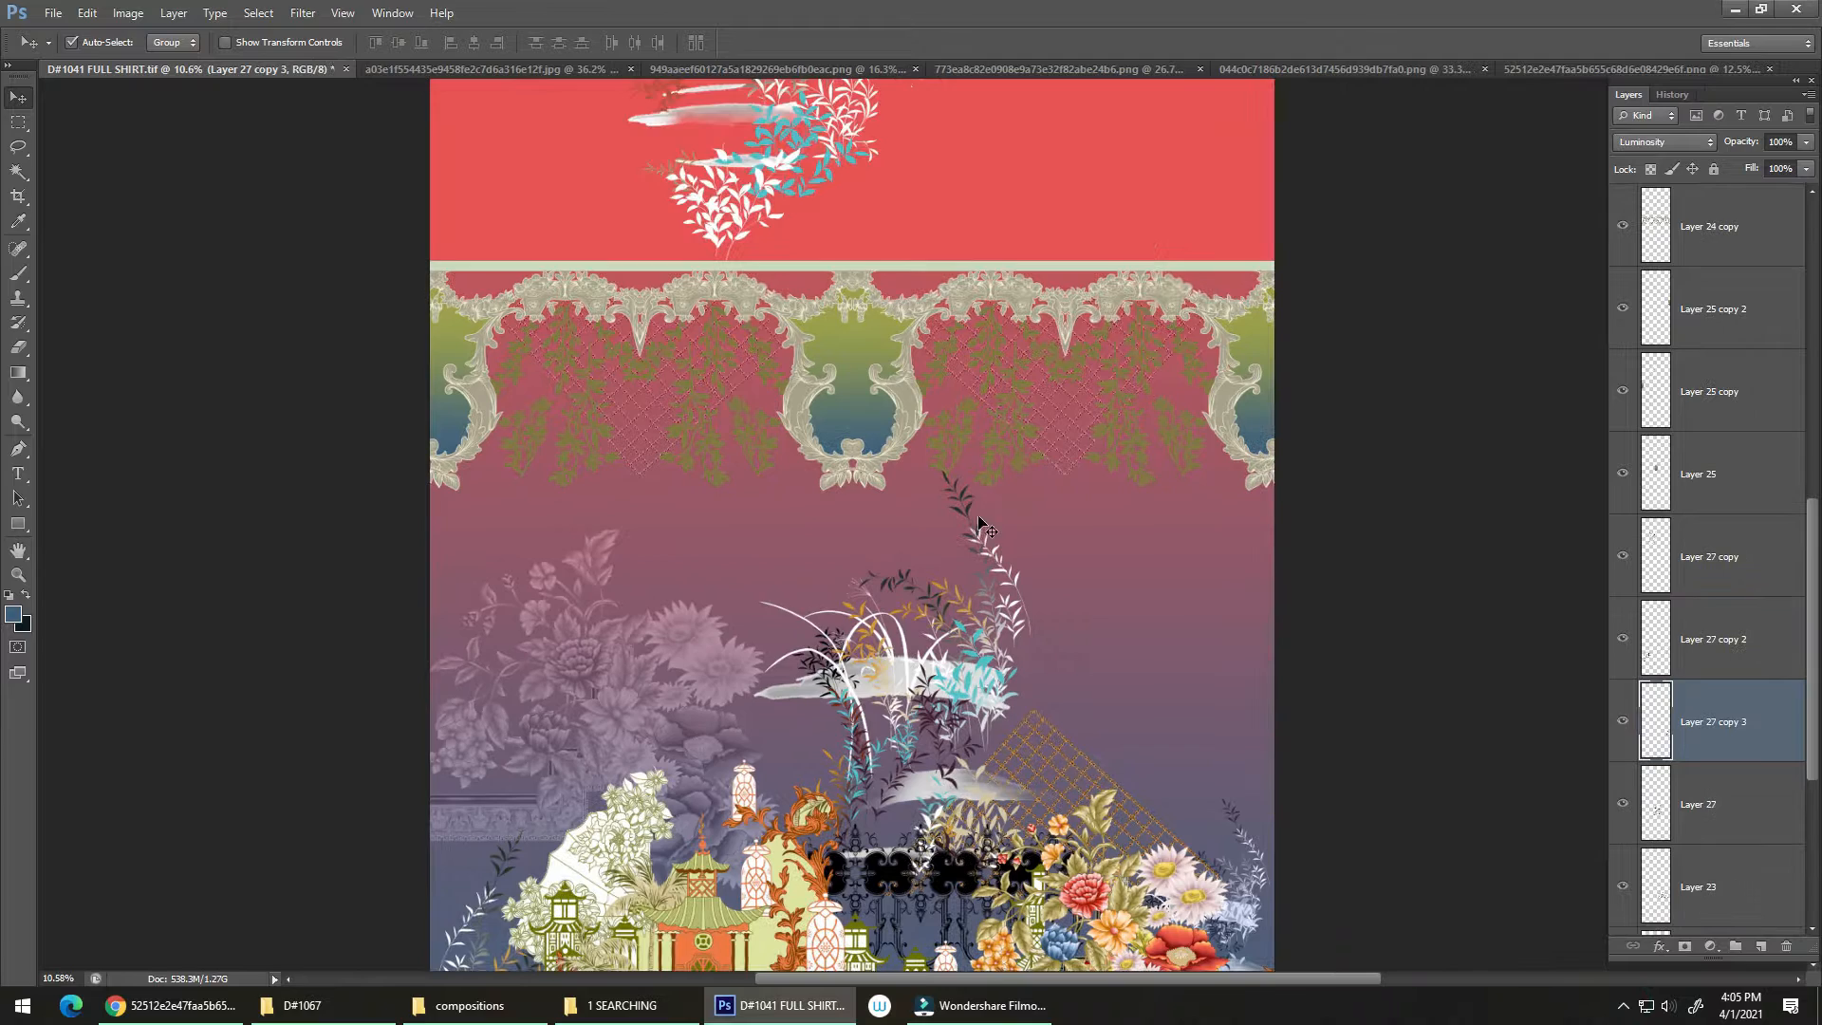
Delete the ornate frame border with its gradient panels, hanging leaf garlands and lattice triangles below the shirt's upper band.
{"action": "left_click_drag", "start_coordinate": [892, 450], "coordinate": [933, 435]}
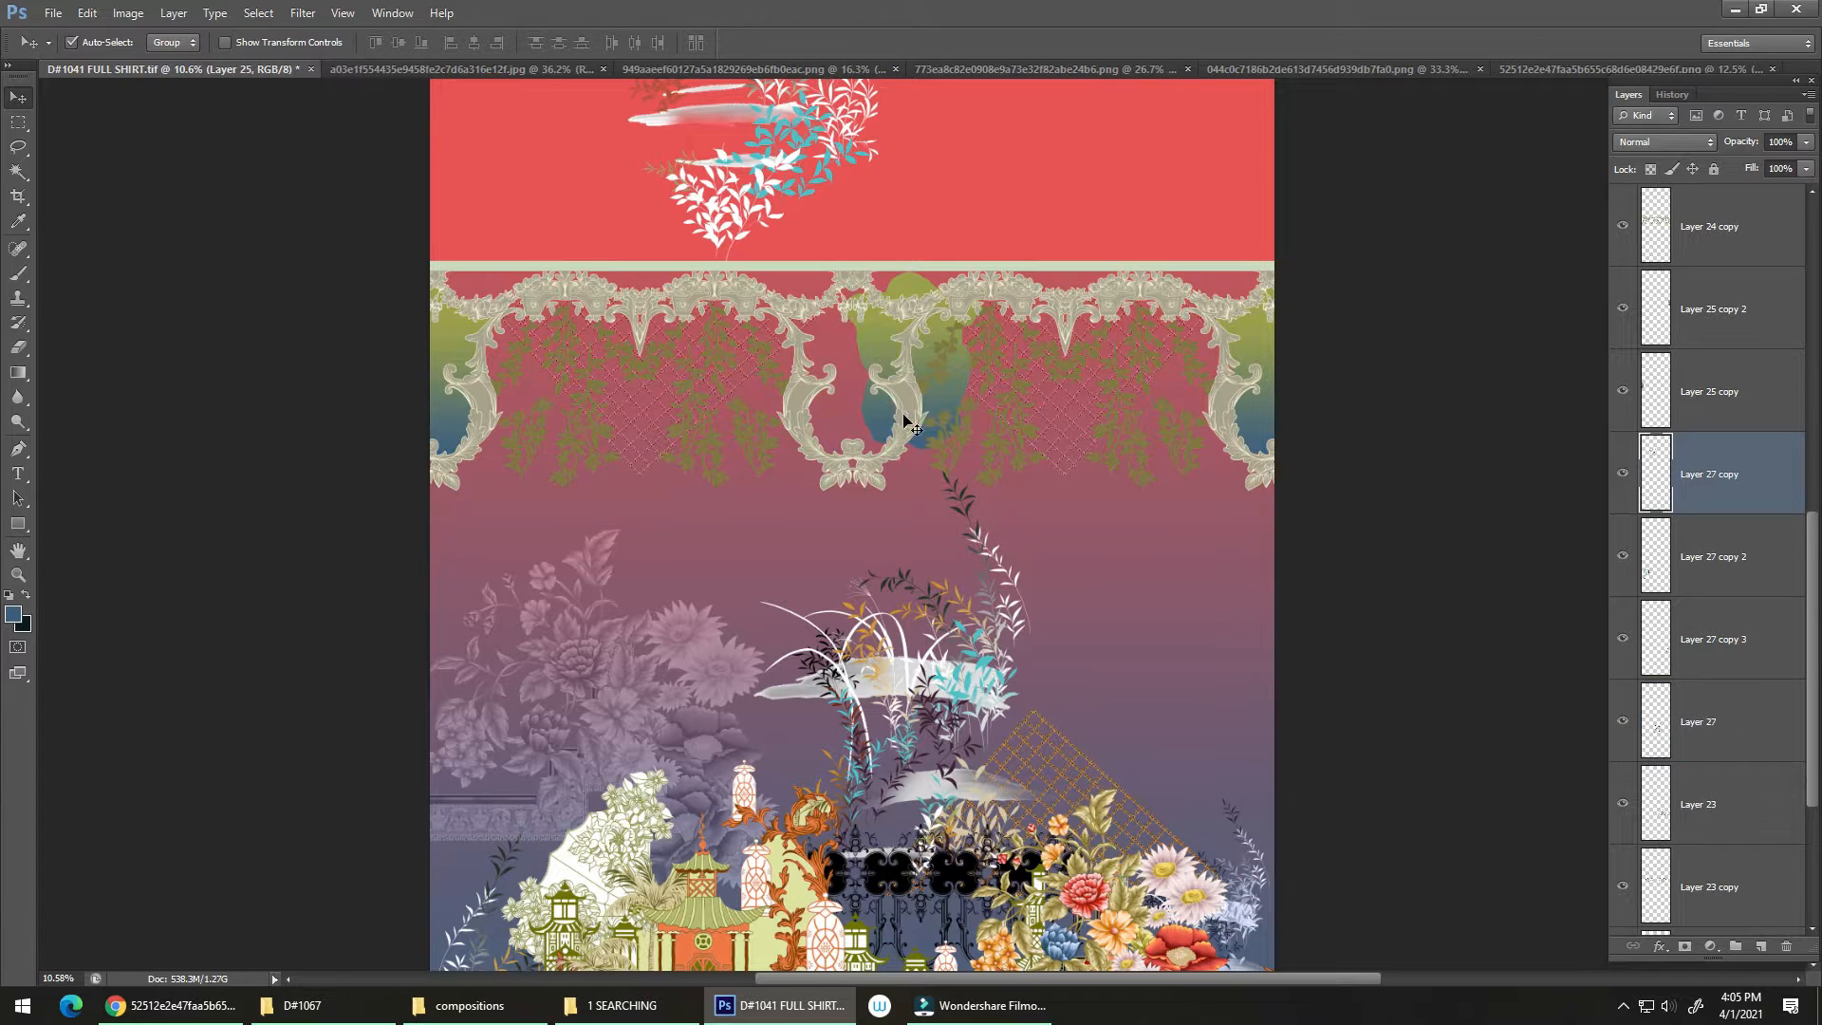
{"action": "left_click", "coordinate": [903, 414]}
{"action": "key", "text": "Delete"}
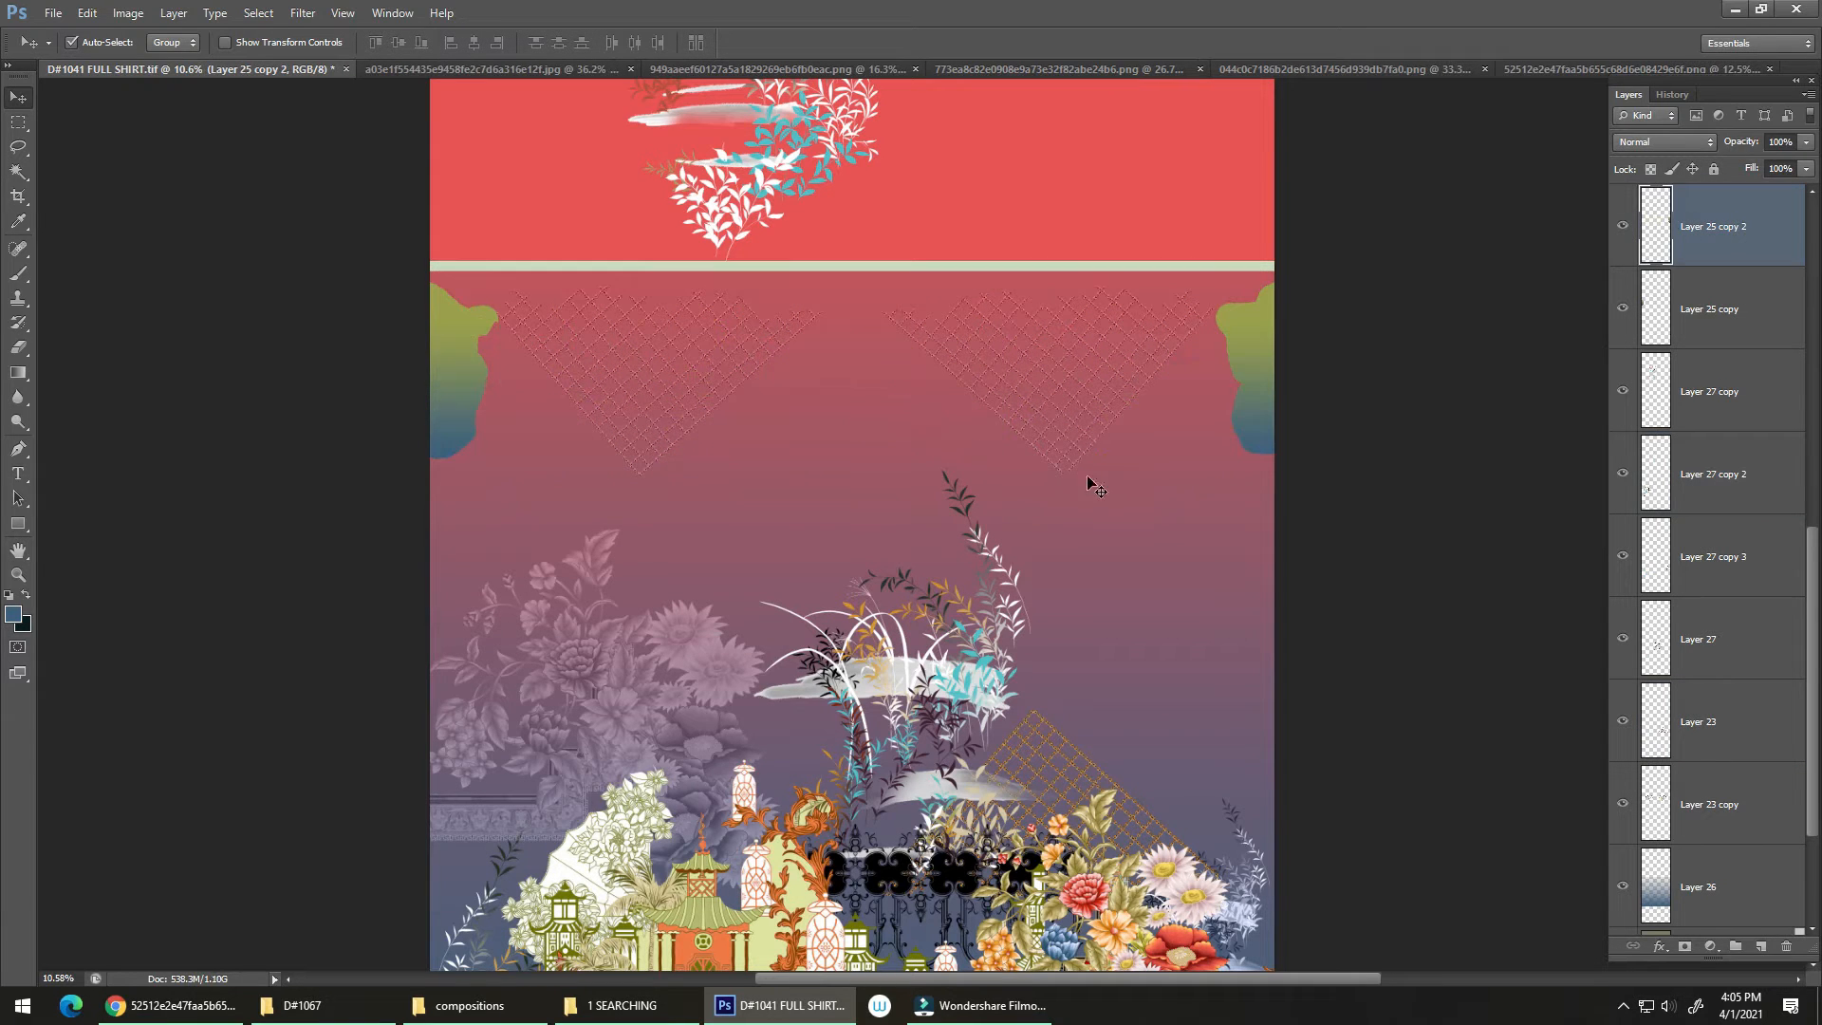
{"action": "key", "text": "Delete"}
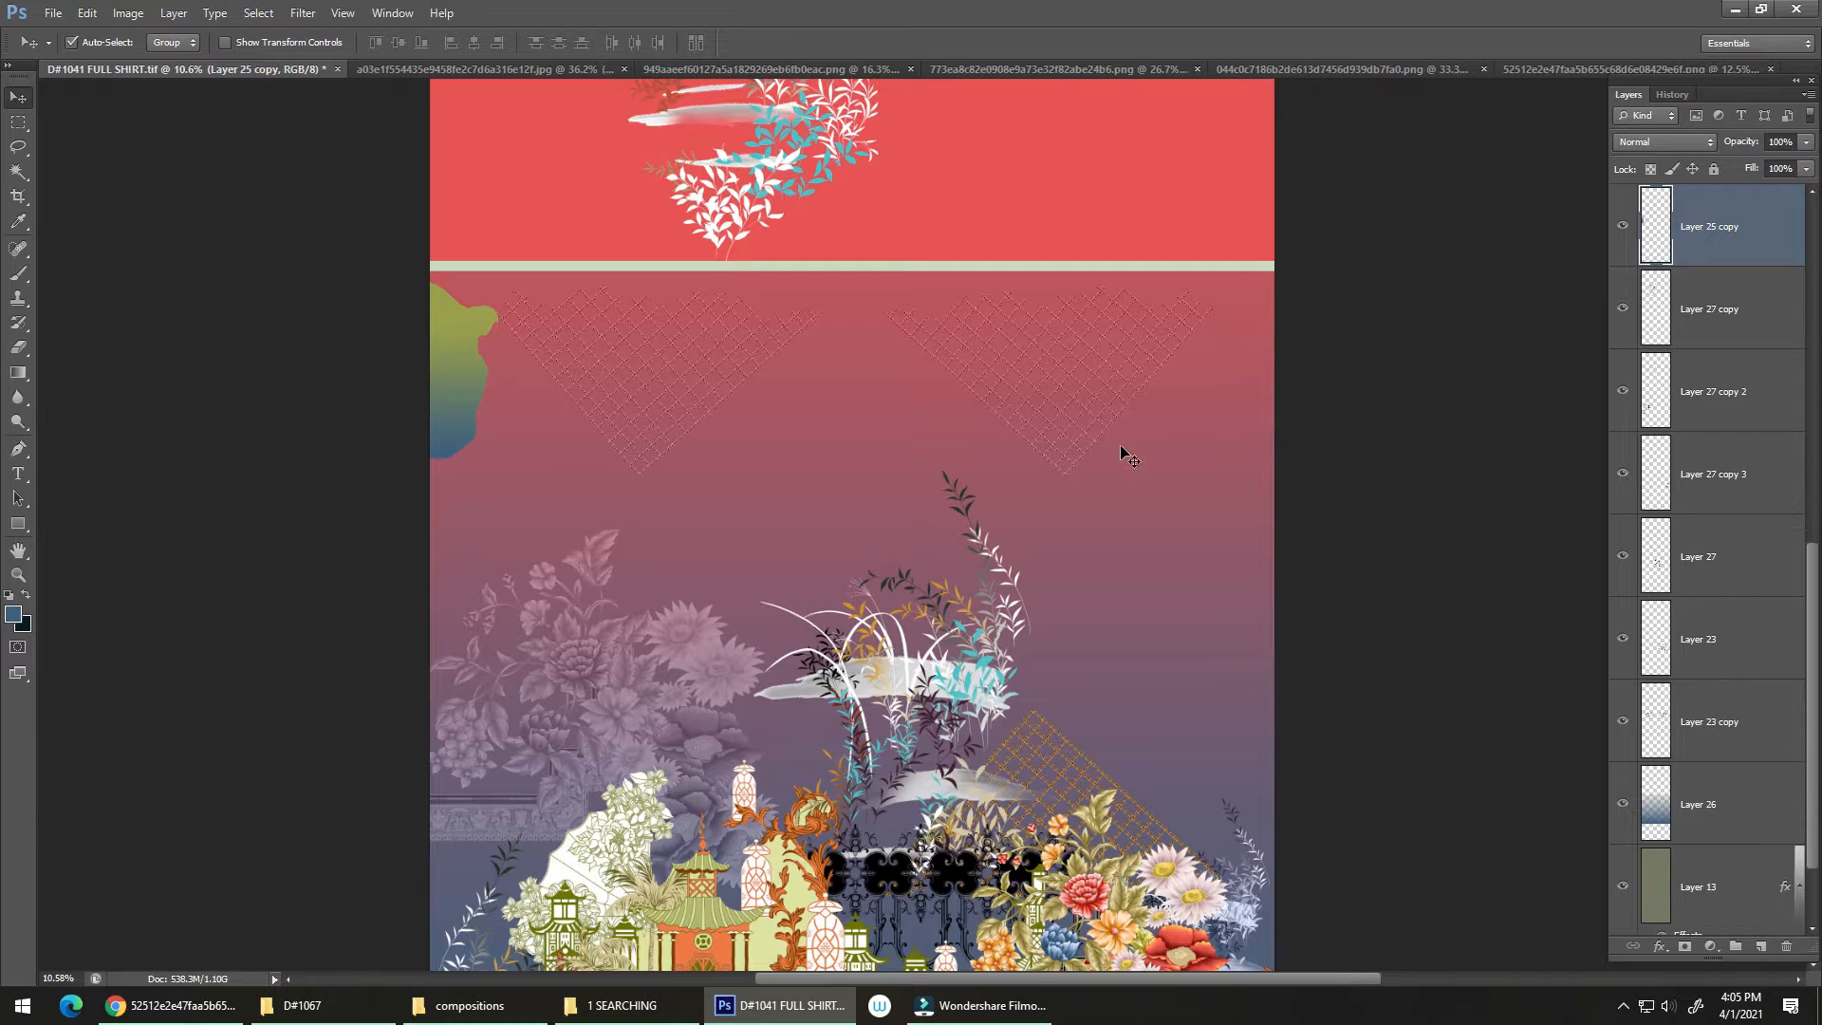
{"action": "left_click_drag", "start_coordinate": [1079, 482], "coordinate": [1130, 459]}
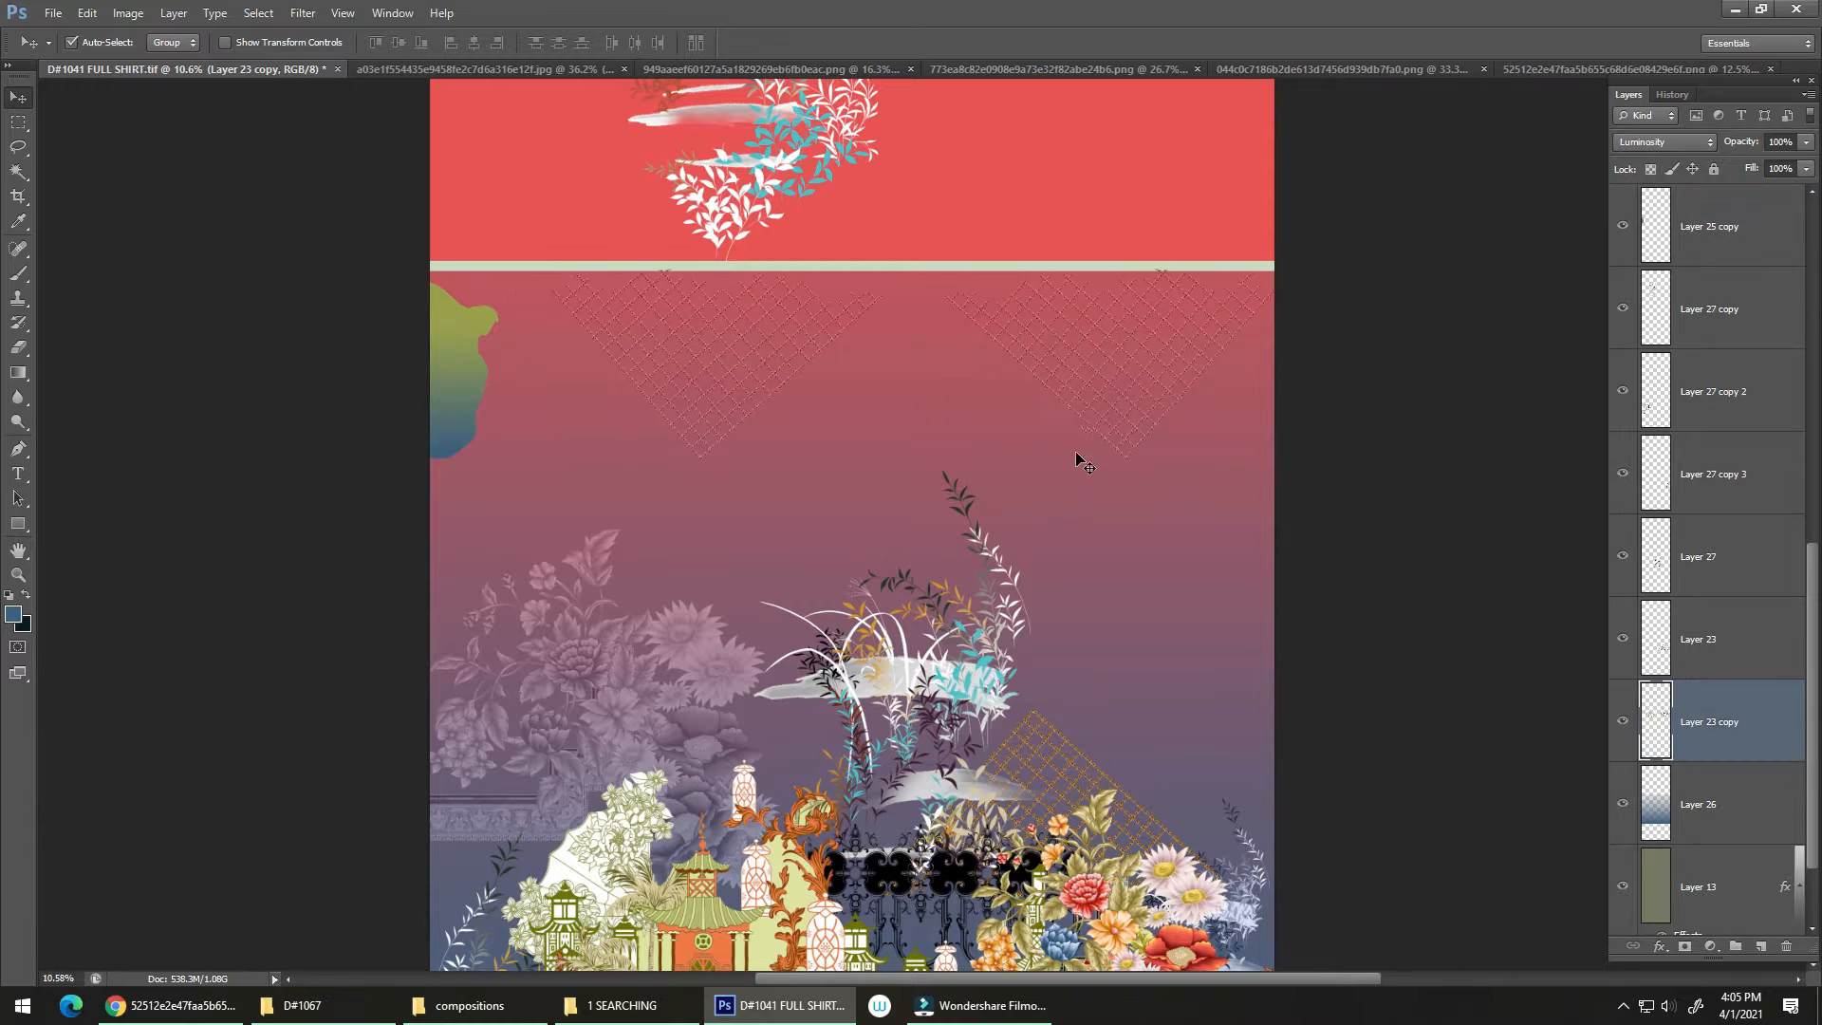
{"action": "key", "text": "Delete"}
{"action": "left_click", "coordinate": [453, 363]}
{"action": "key", "text": "Delete"}
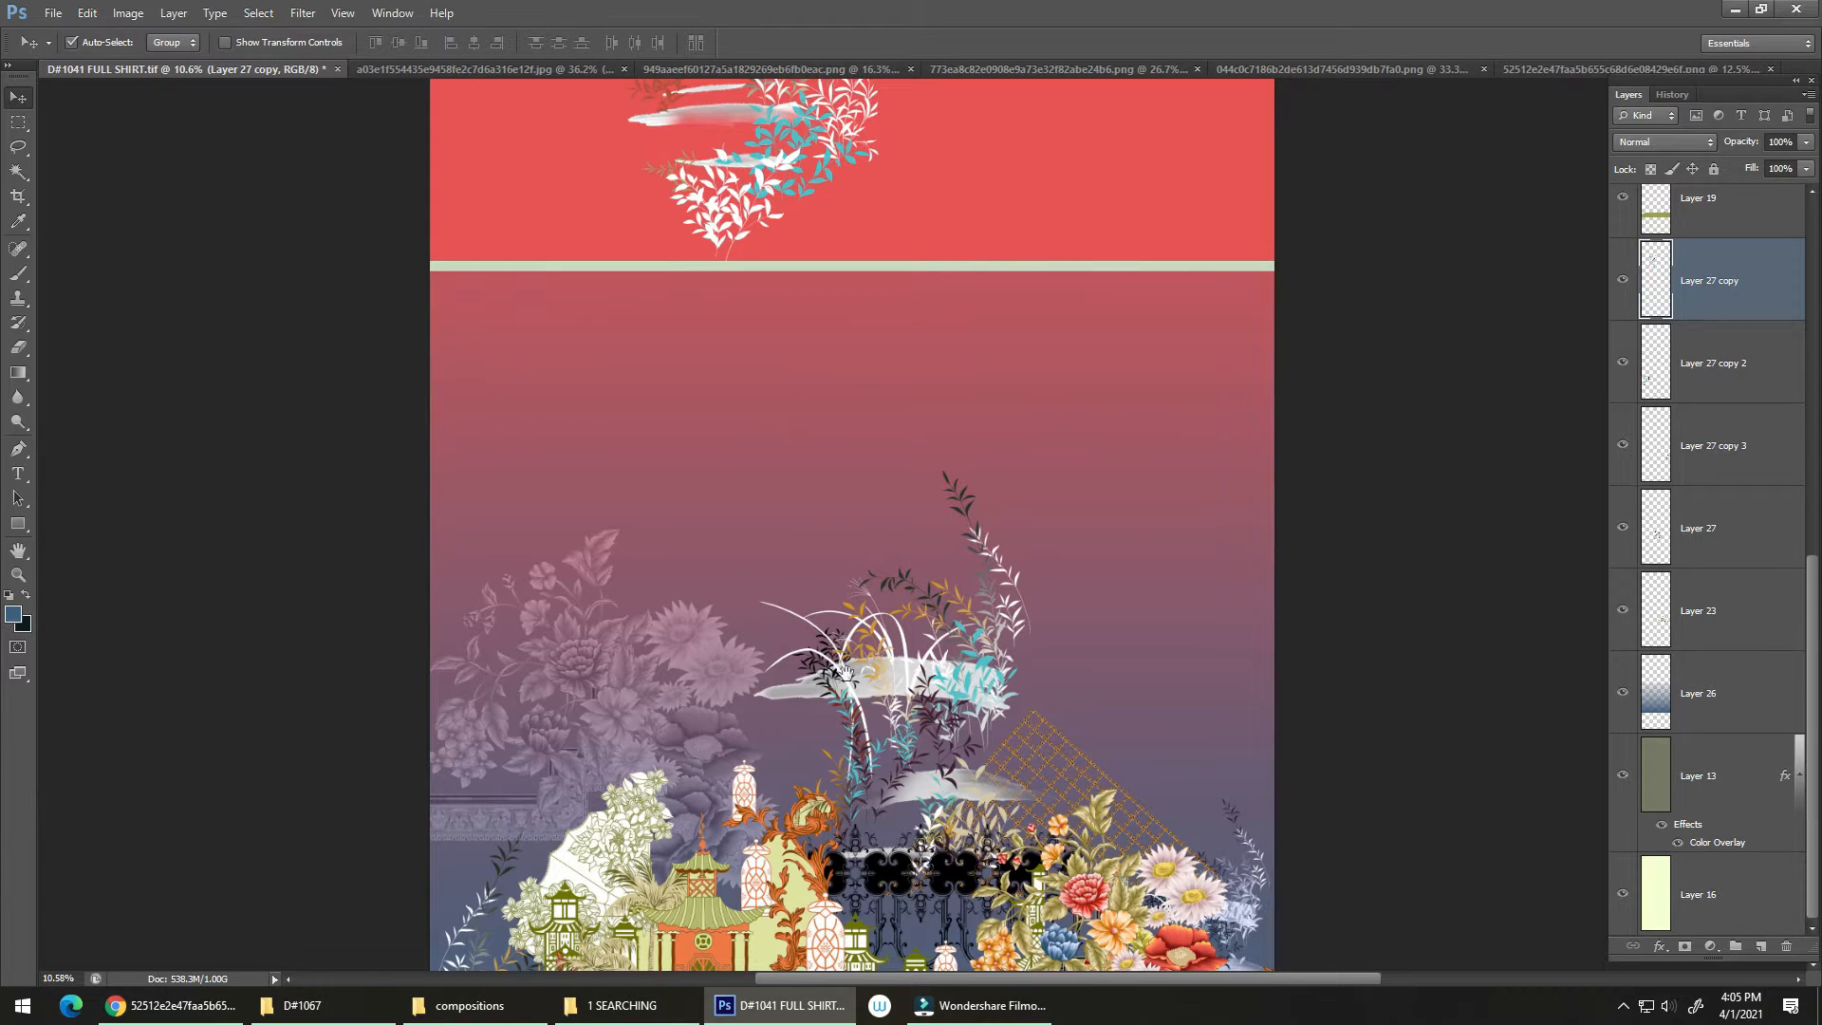
Delete the partial leaf motif standing above the black fence in the middle of the shirt.
{"action": "left_click_drag", "start_coordinate": [844, 672], "coordinate": [813, 578]}
{"action": "scroll", "coordinate": [813, 578], "scroll_direction": "up", "scroll_amount": 1}
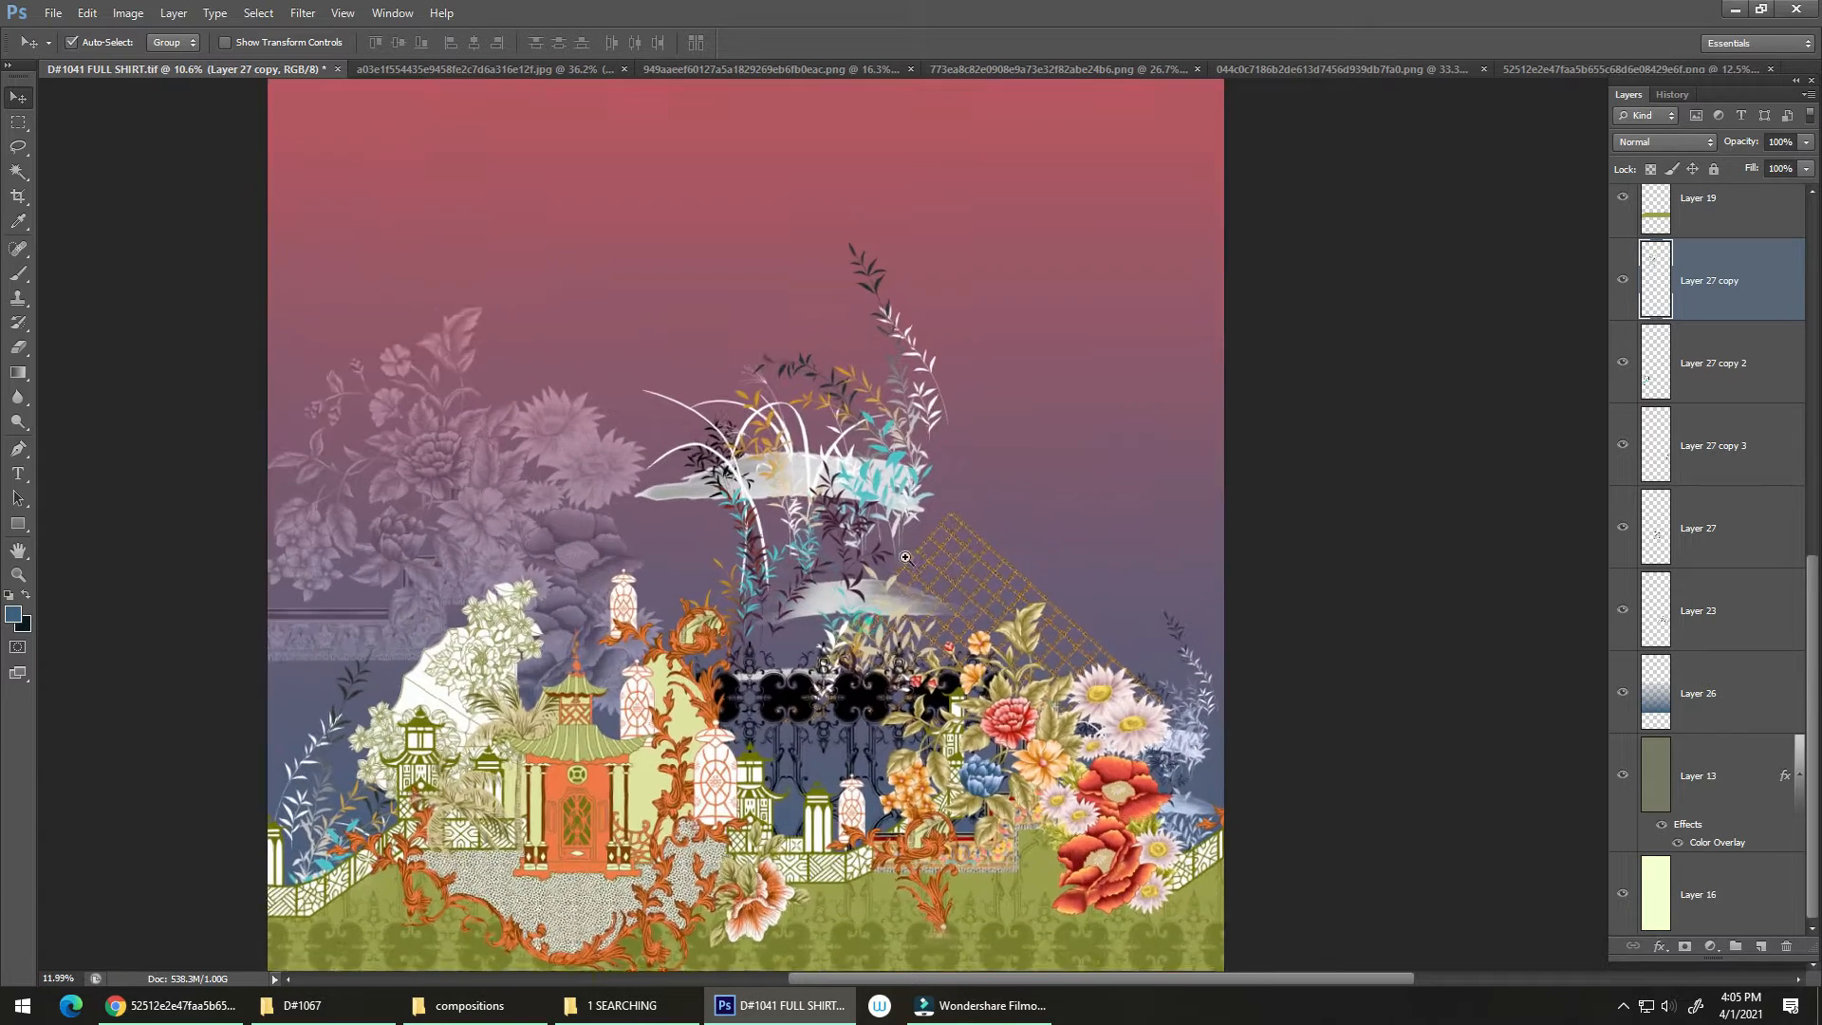
{"action": "scroll", "coordinate": [807, 602], "scroll_direction": "down", "scroll_amount": 2}
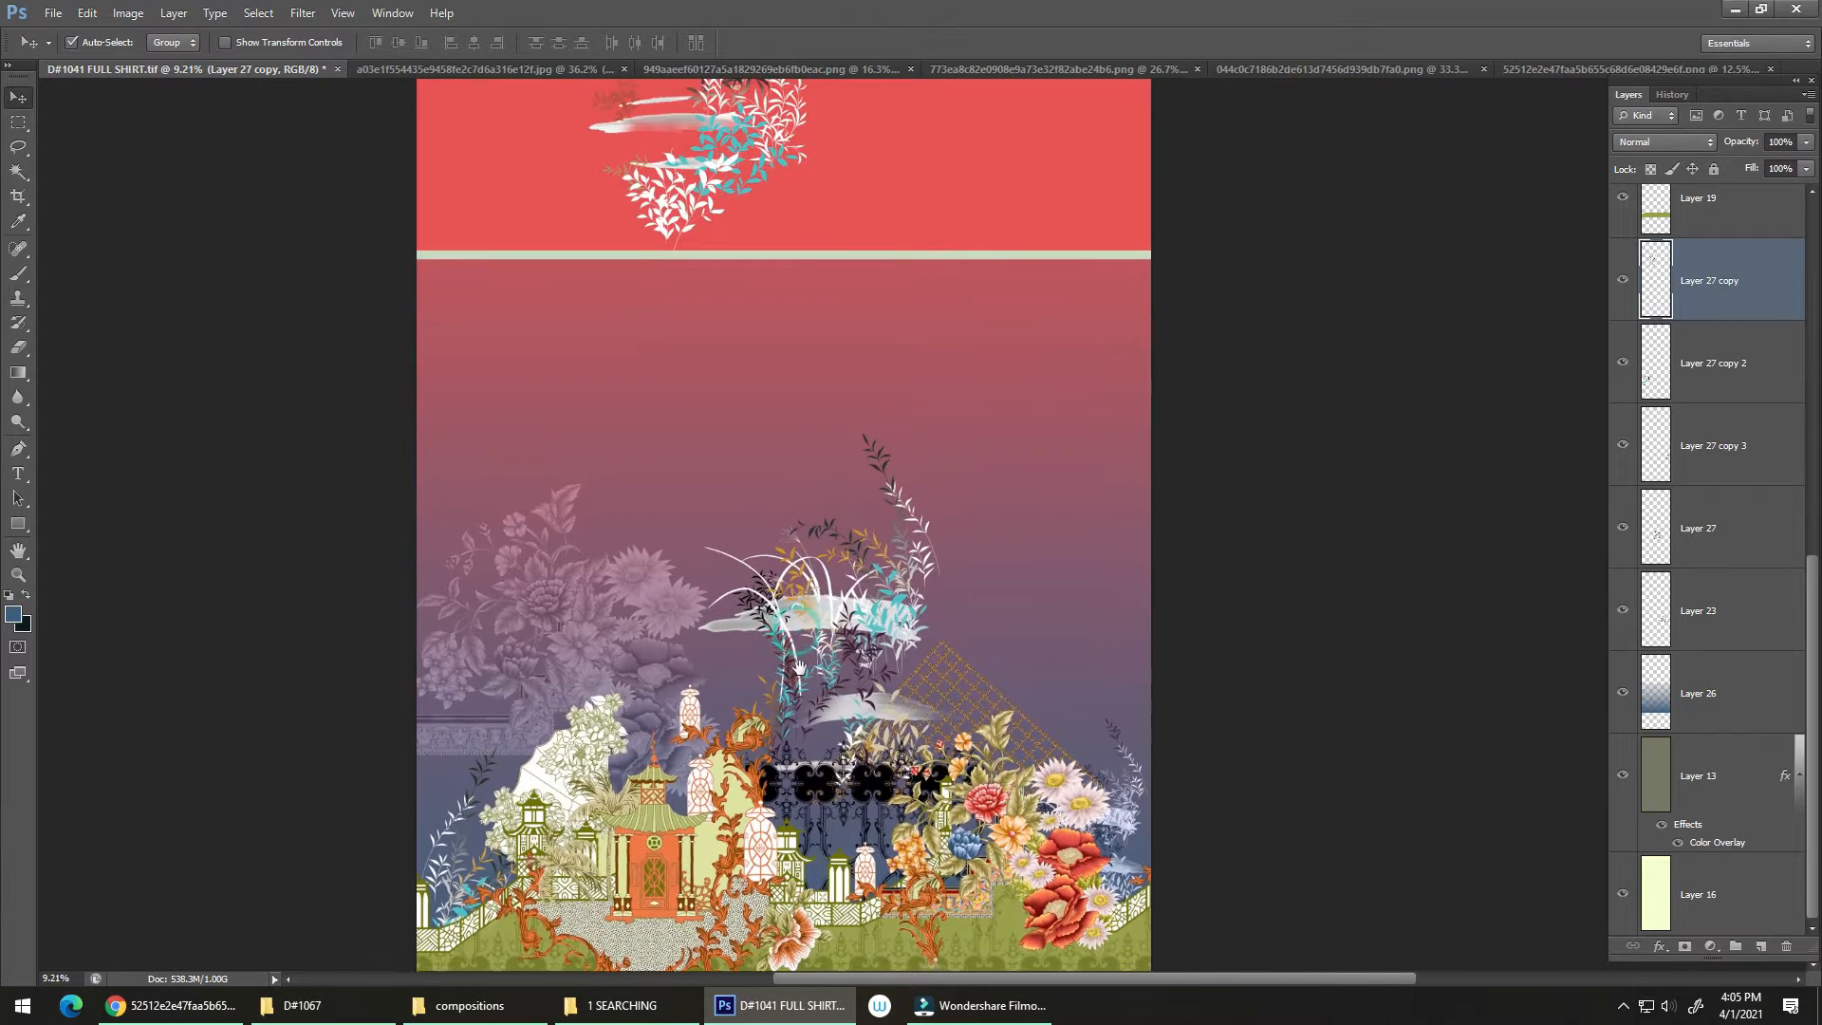
{"action": "scroll", "coordinate": [807, 608], "scroll_direction": "down", "scroll_amount": 2}
{"action": "scroll", "coordinate": [867, 560], "scroll_direction": "up", "scroll_amount": 1}
{"action": "scroll", "coordinate": [866, 561], "scroll_direction": "down", "scroll_amount": 1}
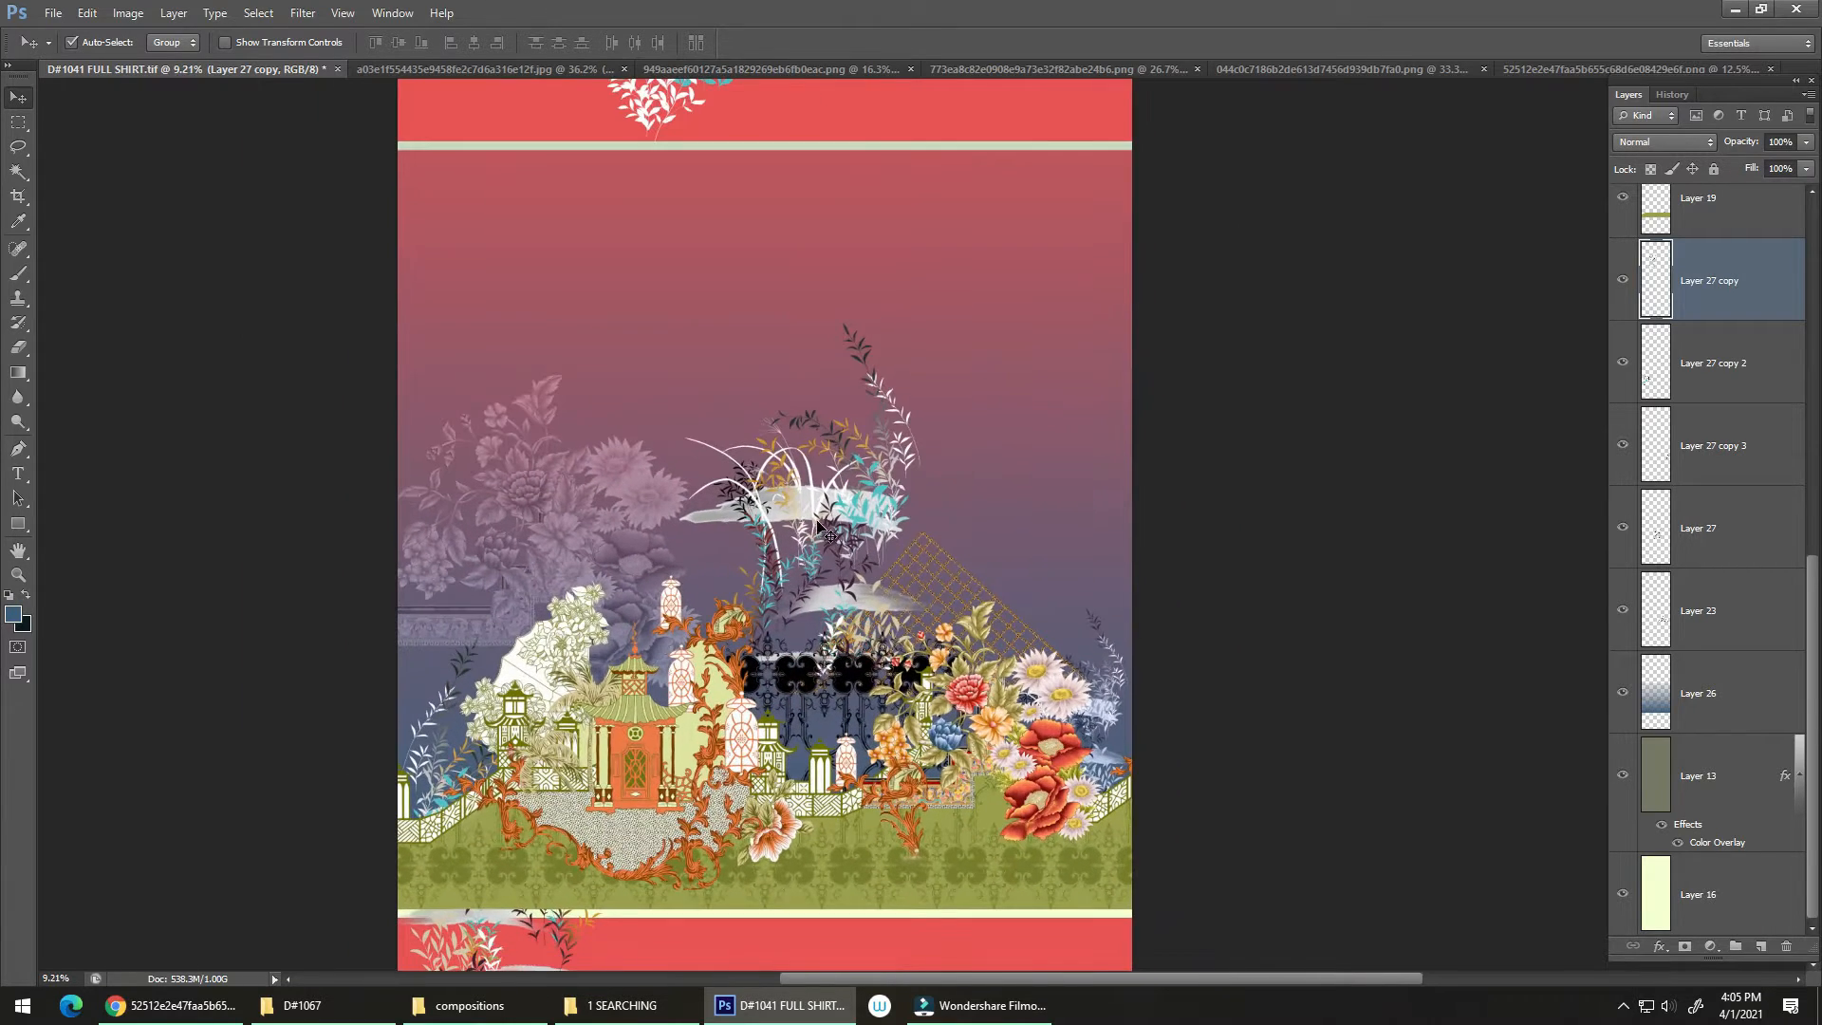
{"action": "left_click_drag", "start_coordinate": [867, 560], "coordinate": [859, 403]}
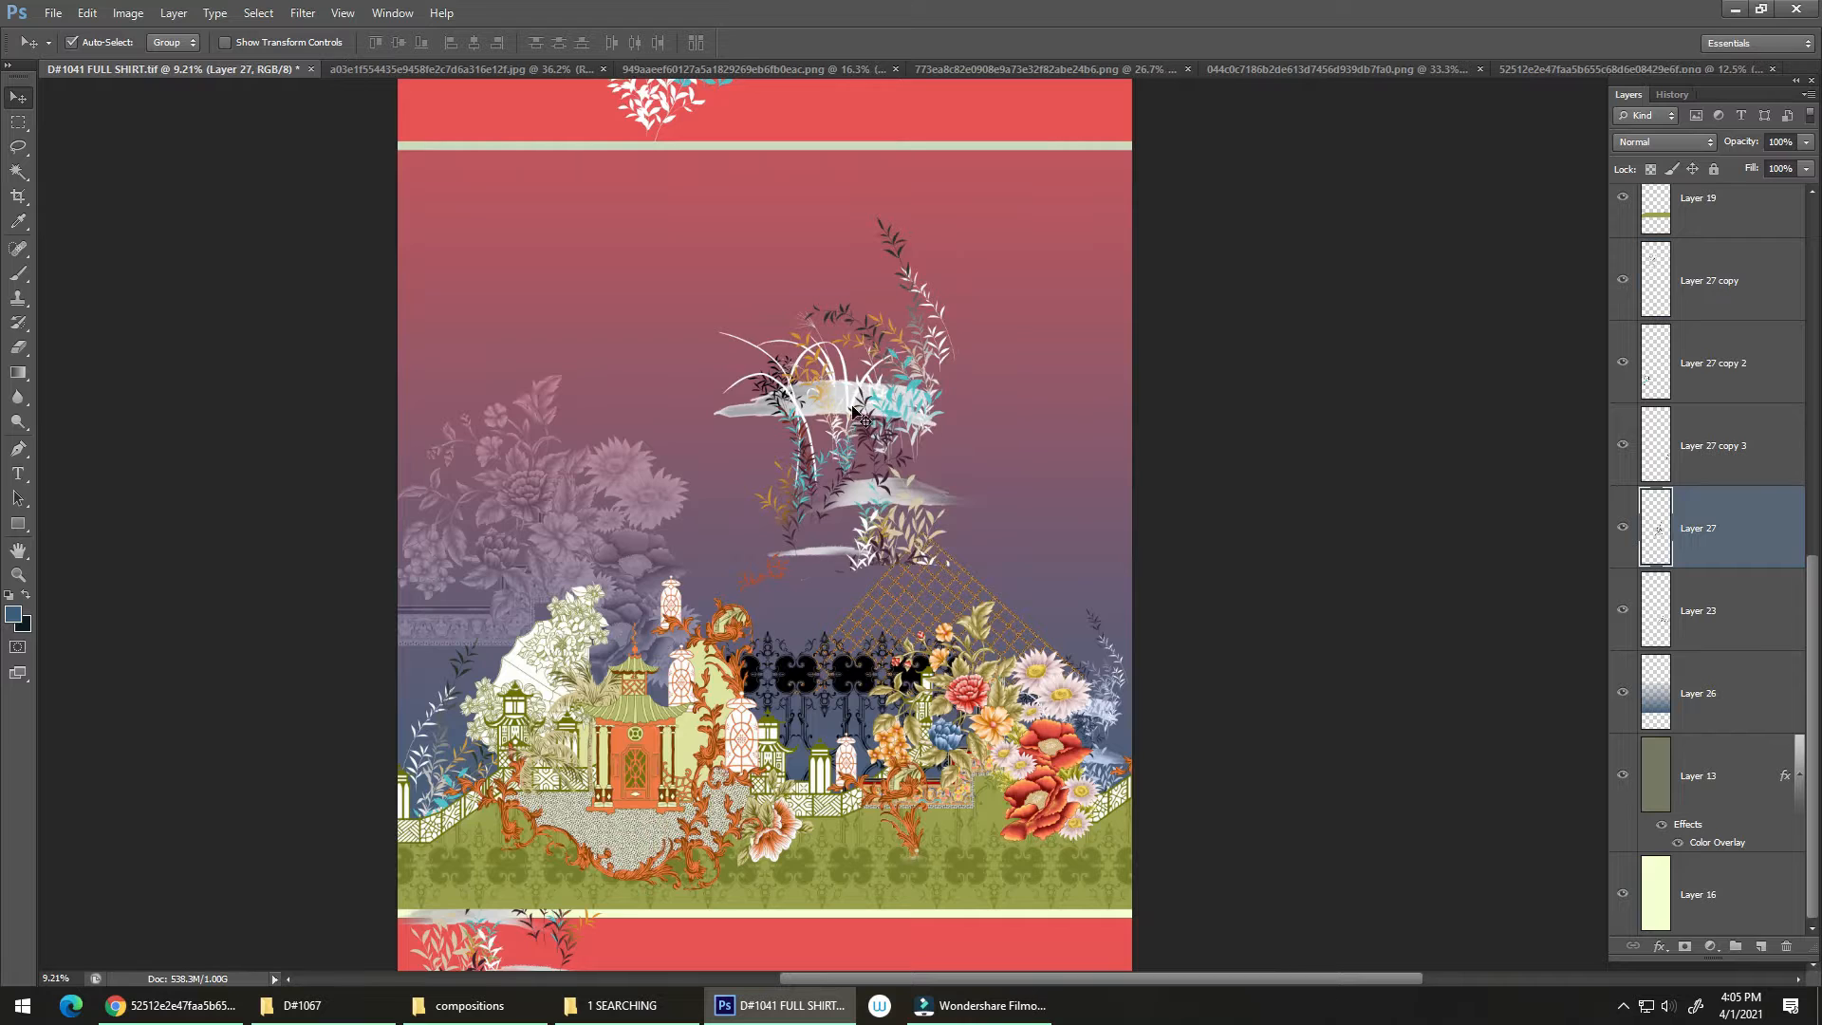
{"action": "key", "text": "Delete"}
Bring the complete leaf motif from 52512e2e47faa5b655c68d6e08429e6f.png into the shirt design and place it centrally above the black fence.
{"action": "left_click", "coordinate": [1534, 73]}
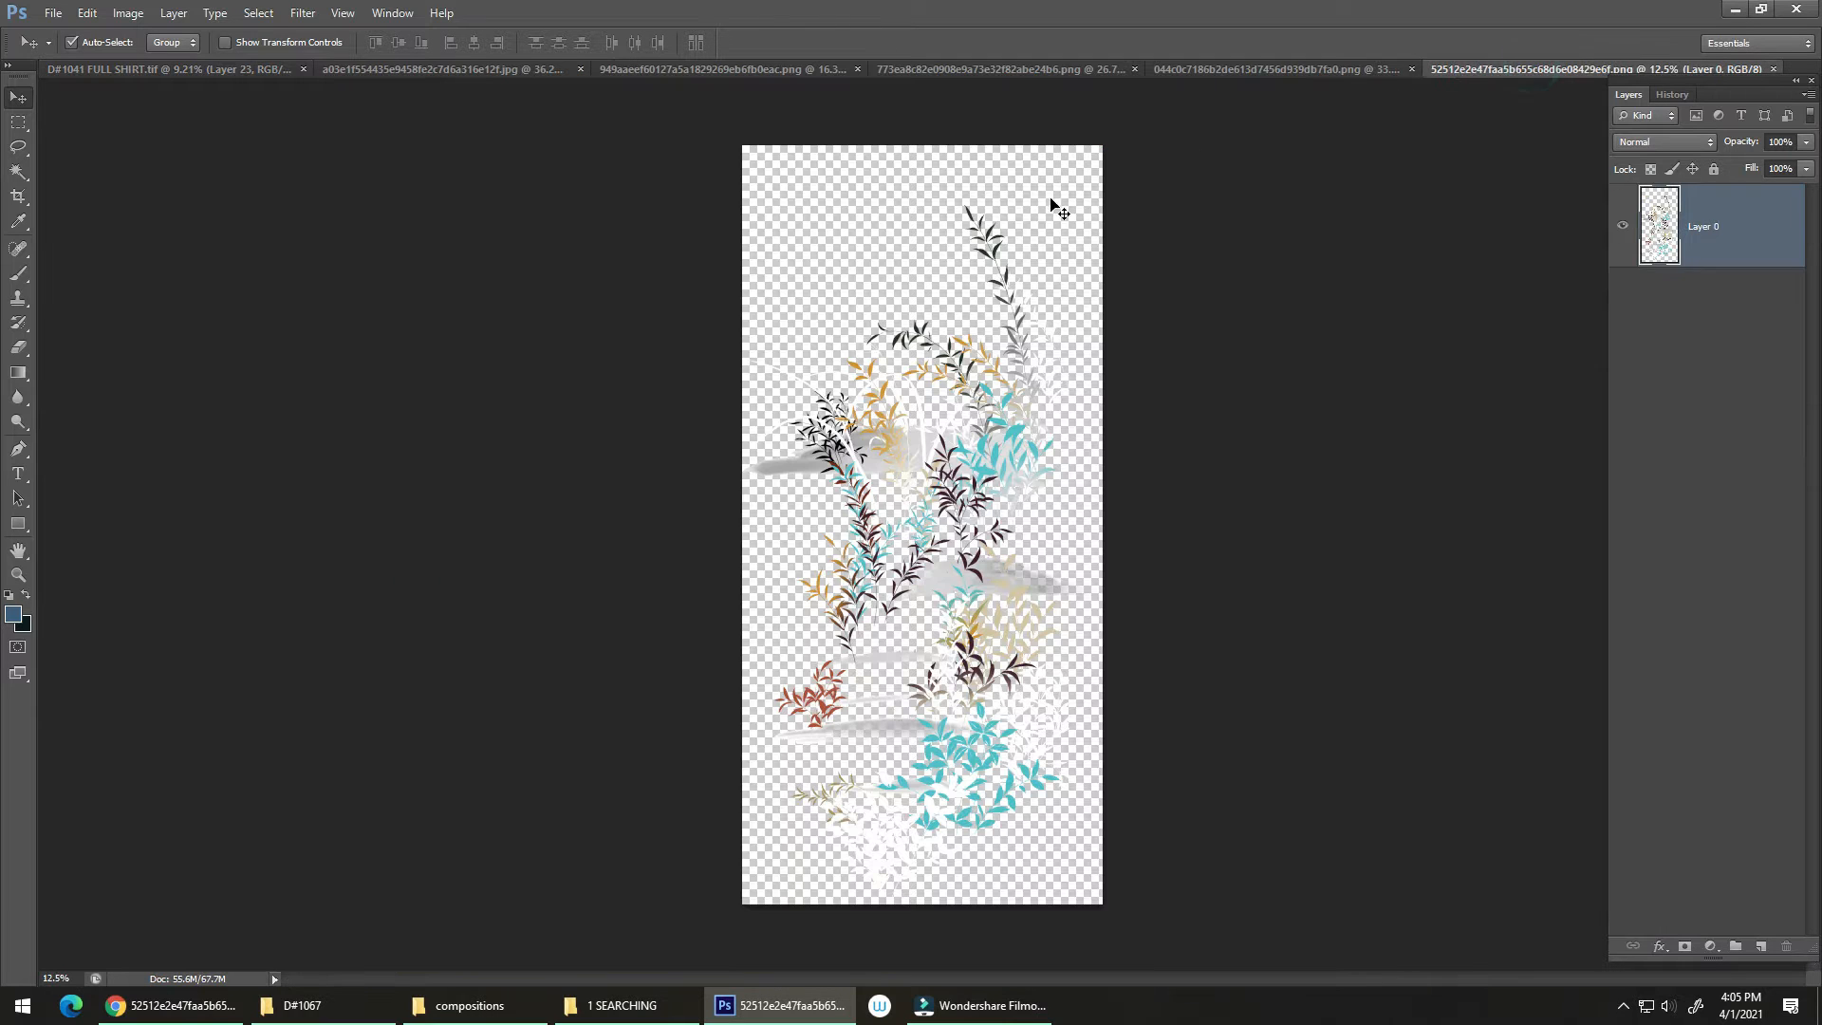
{"action": "left_click_drag", "start_coordinate": [994, 242], "coordinate": [1017, 295]}
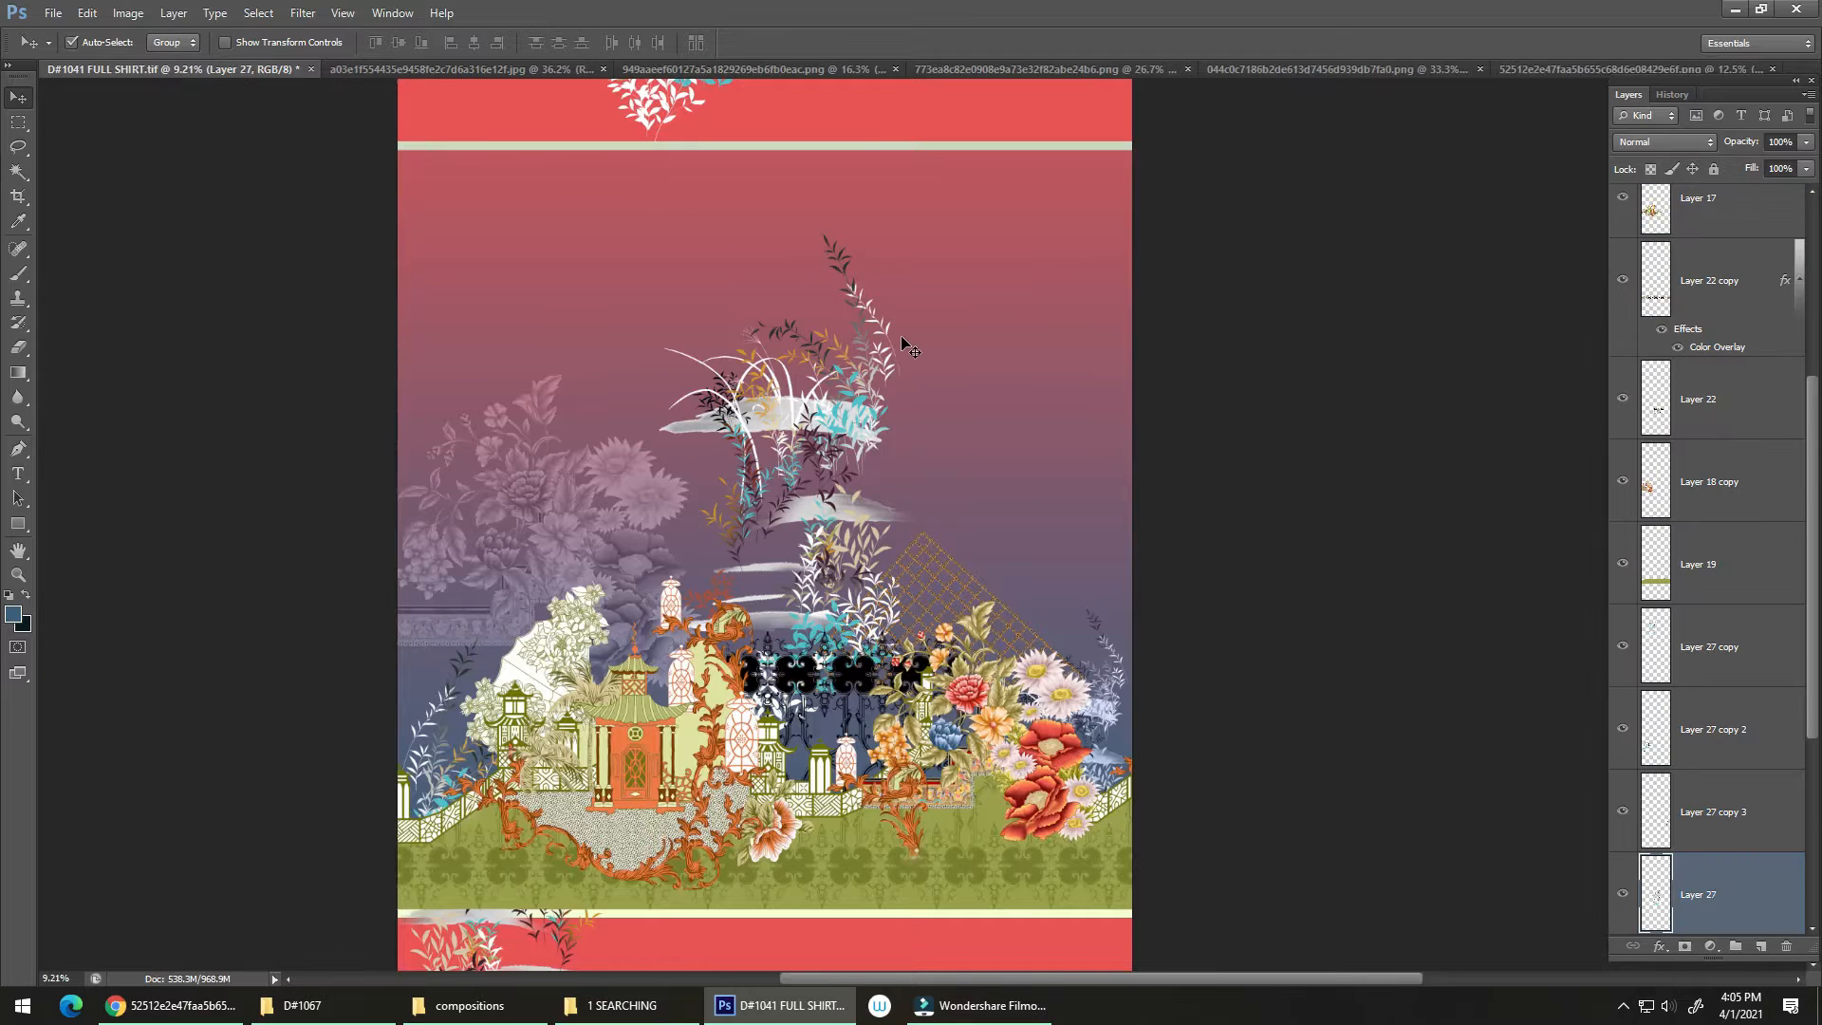
{"action": "key", "text": "ctrl+t"}
{"action": "left_click_drag", "start_coordinate": [858, 345], "coordinate": [870, 278]}
{"action": "key", "text": "Return"}
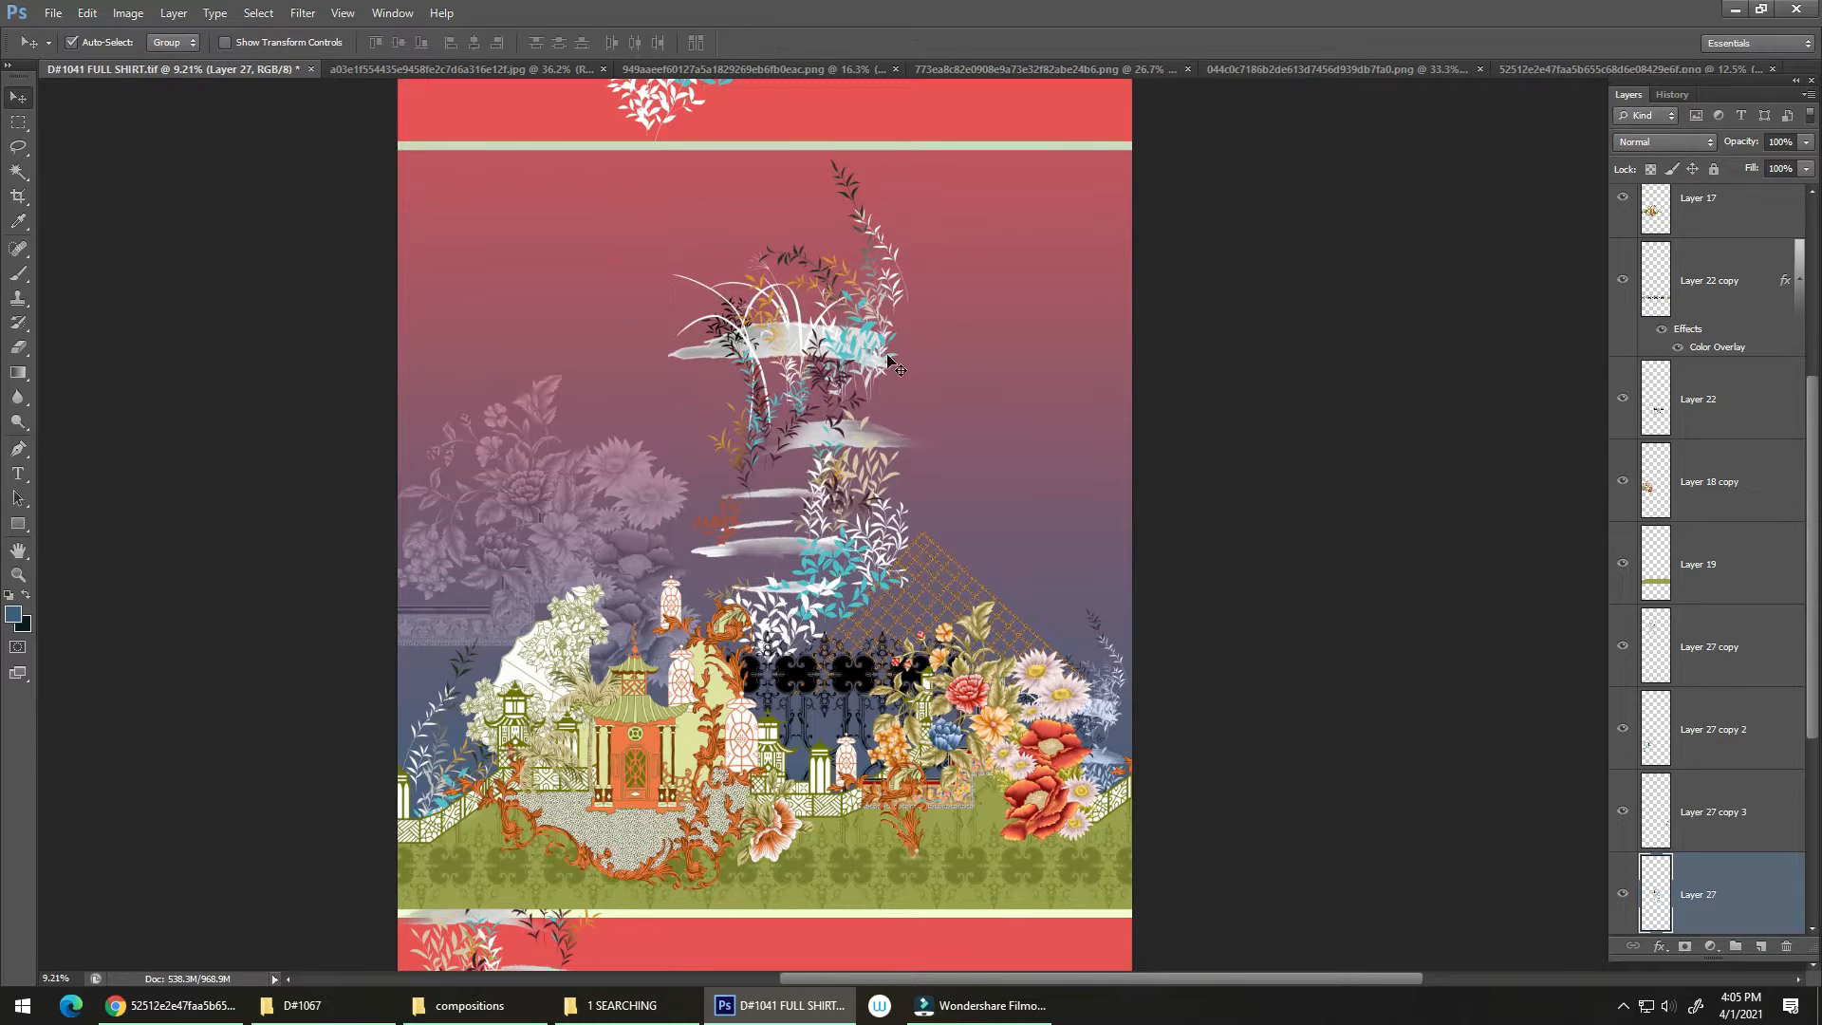
Examine how the leaf motif meets the black fence, and check the scene down to the shirt's lower border.
{"action": "scroll", "coordinate": [754, 695], "scroll_direction": "up", "scroll_amount": 10}
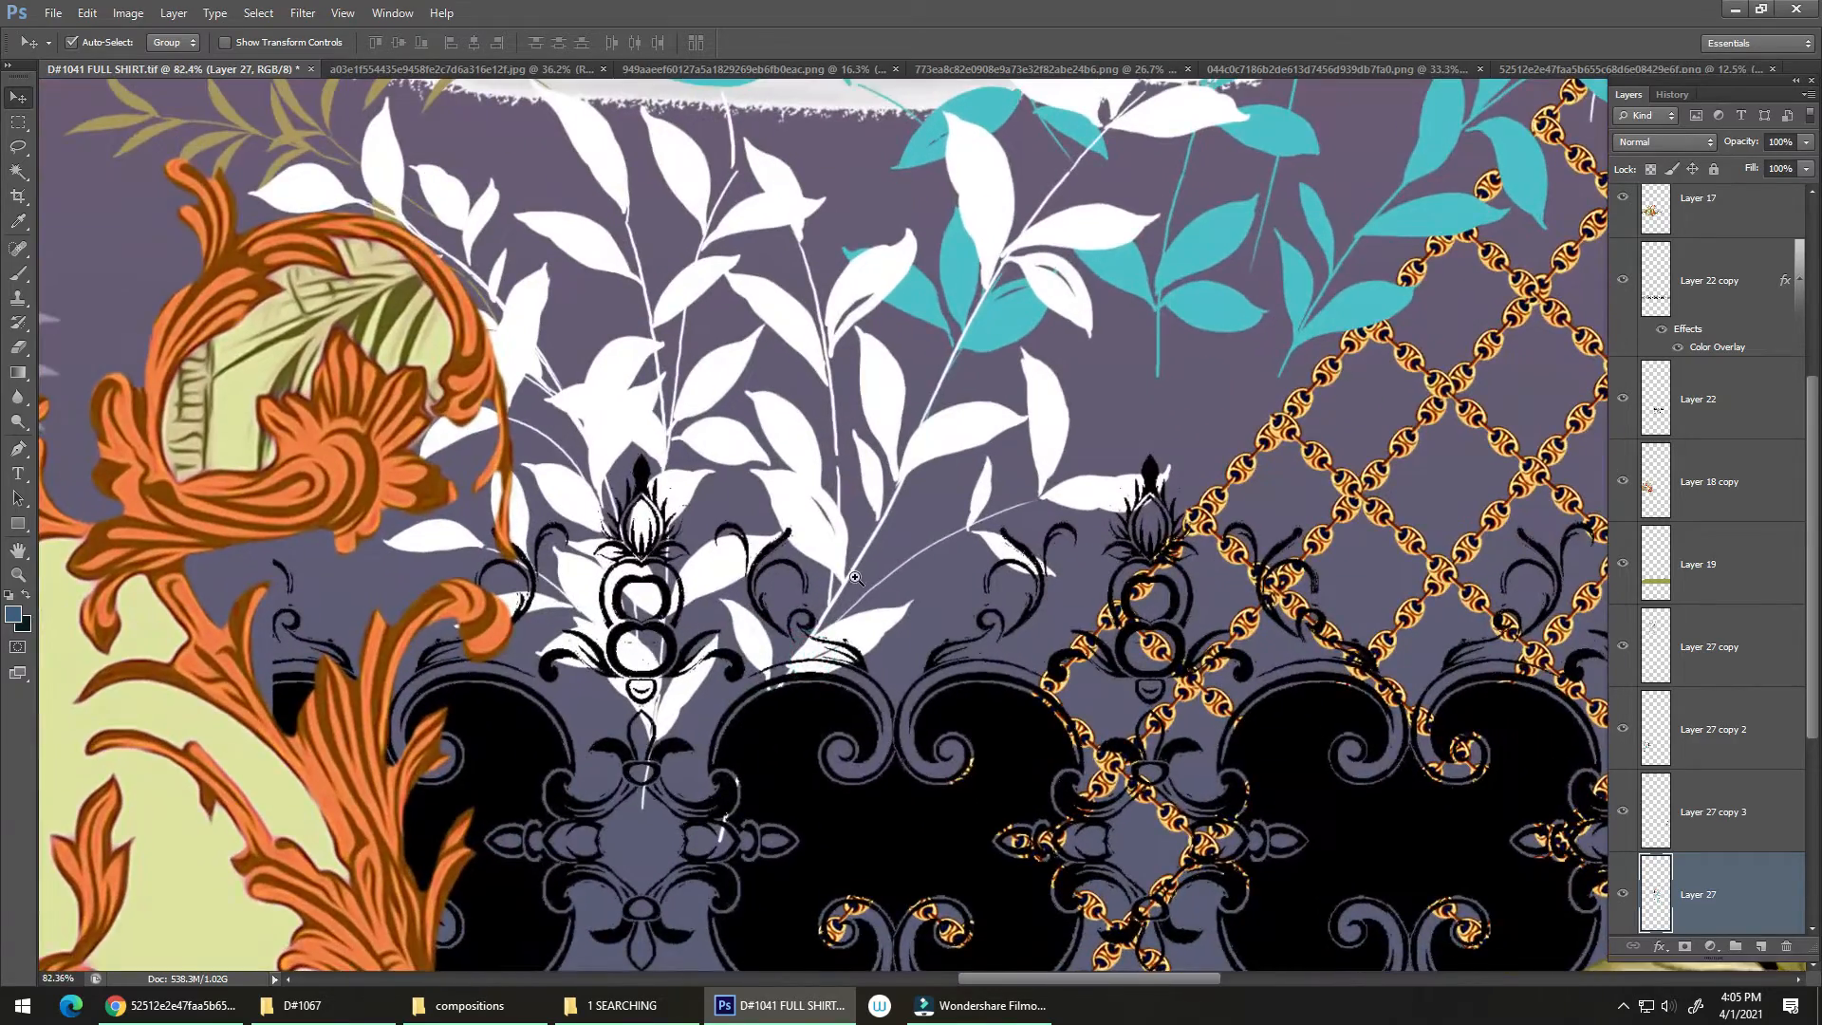
{"action": "scroll", "coordinate": [744, 604], "scroll_direction": "down", "scroll_amount": 2}
{"action": "scroll", "coordinate": [744, 603], "scroll_direction": "down", "scroll_amount": 5}
{"action": "scroll", "coordinate": [786, 577], "scroll_direction": "up", "scroll_amount": 3}
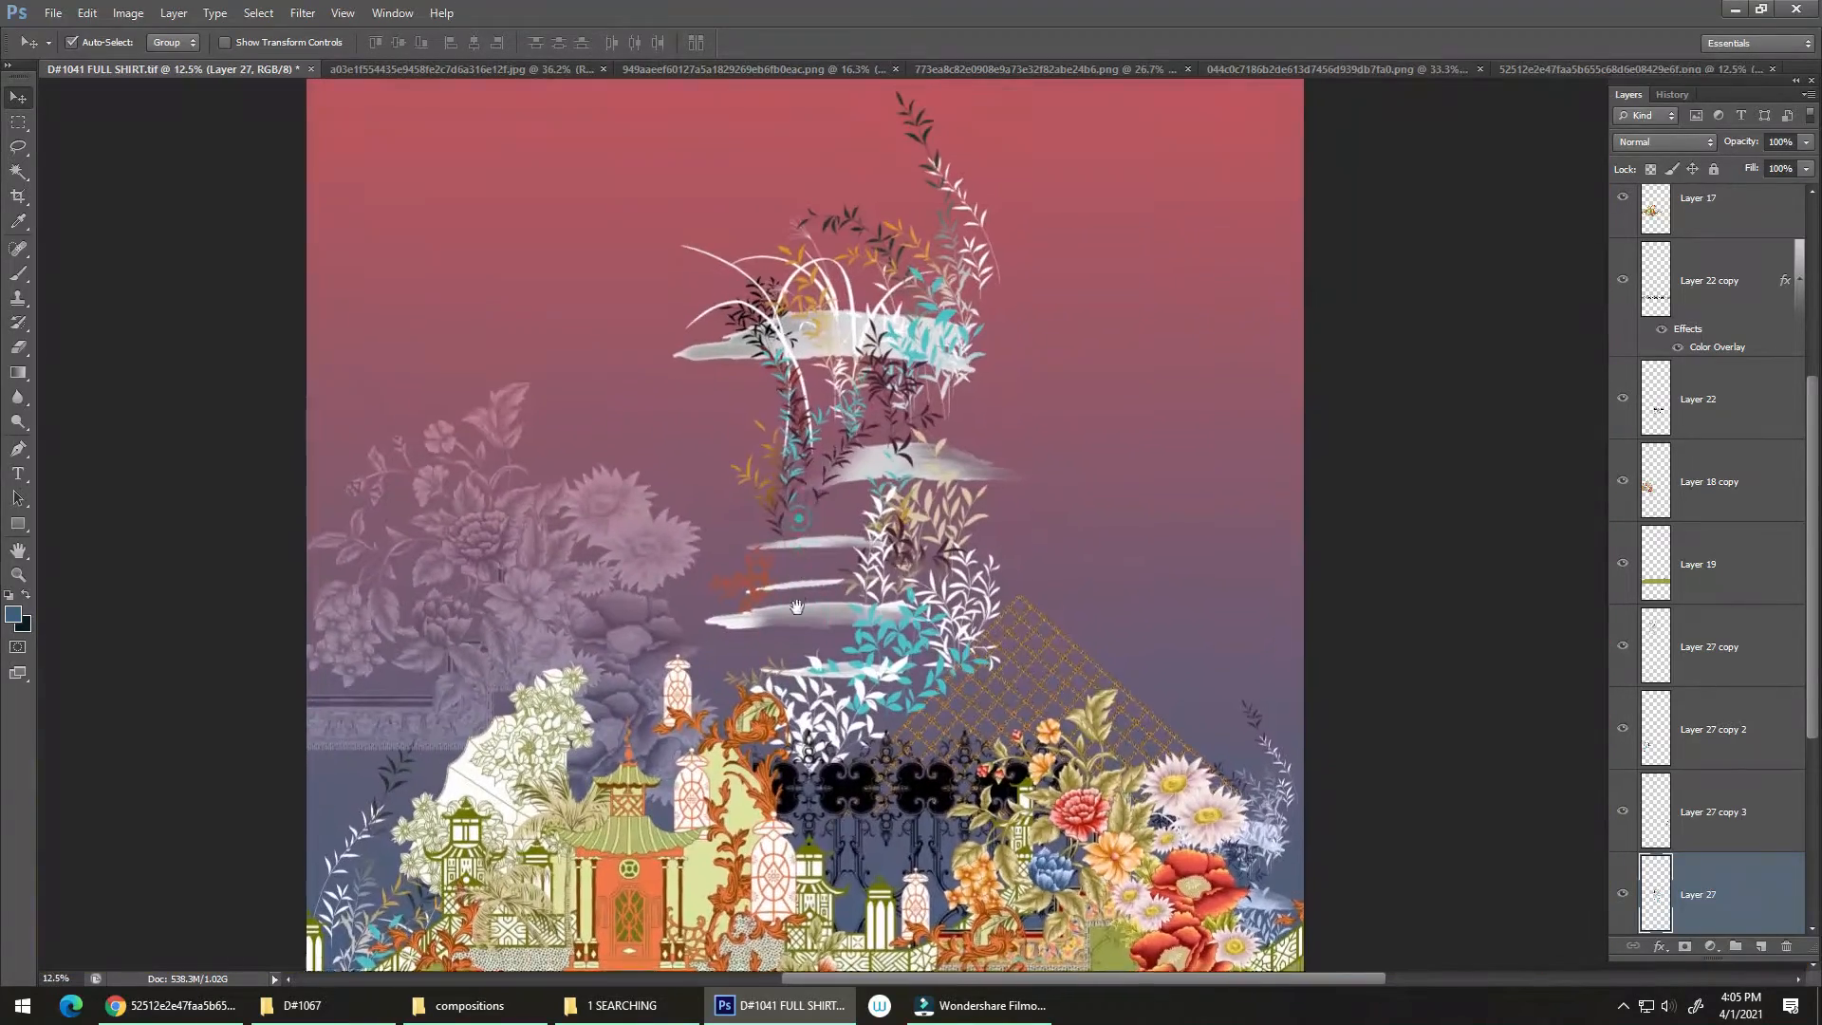
{"action": "left_click_drag", "start_coordinate": [787, 577], "coordinate": [709, 479]}
{"action": "left_click_drag", "start_coordinate": [826, 675], "coordinate": [765, 531]}
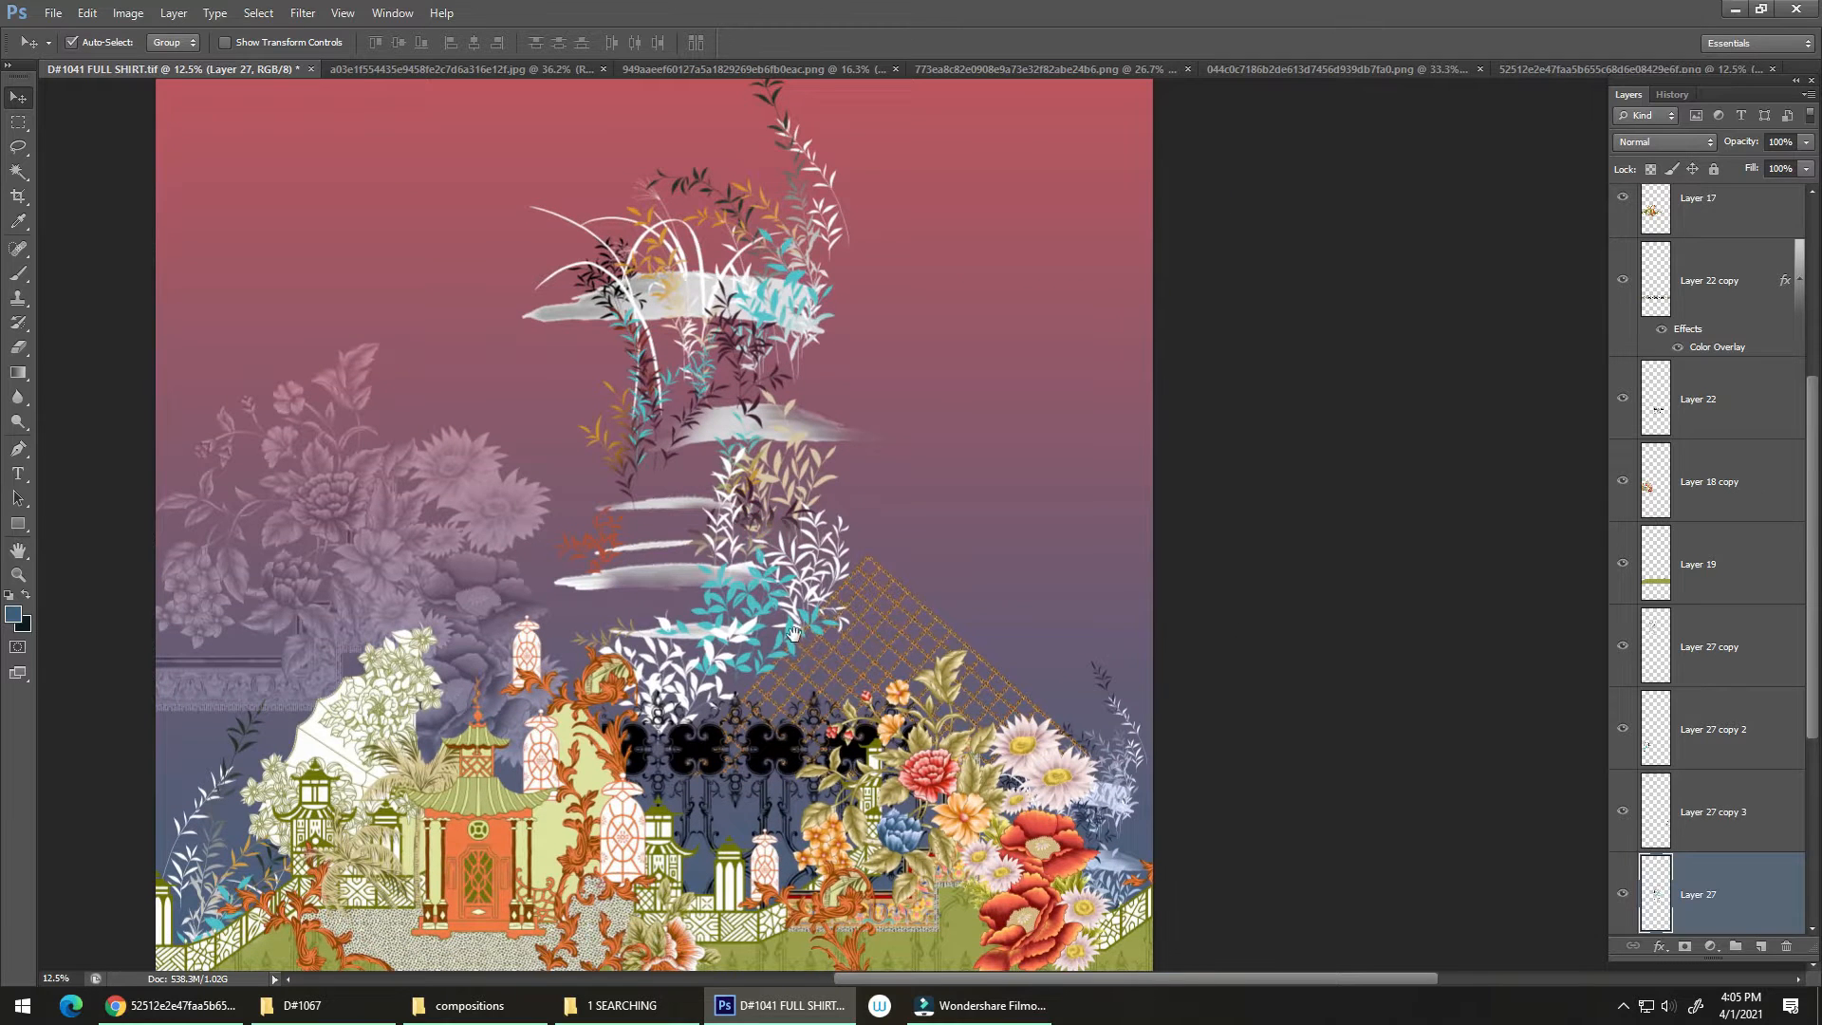
{"action": "left_click_drag", "start_coordinate": [793, 634], "coordinate": [812, 564]}
{"action": "left_click_drag", "start_coordinate": [788, 670], "coordinate": [798, 560]}
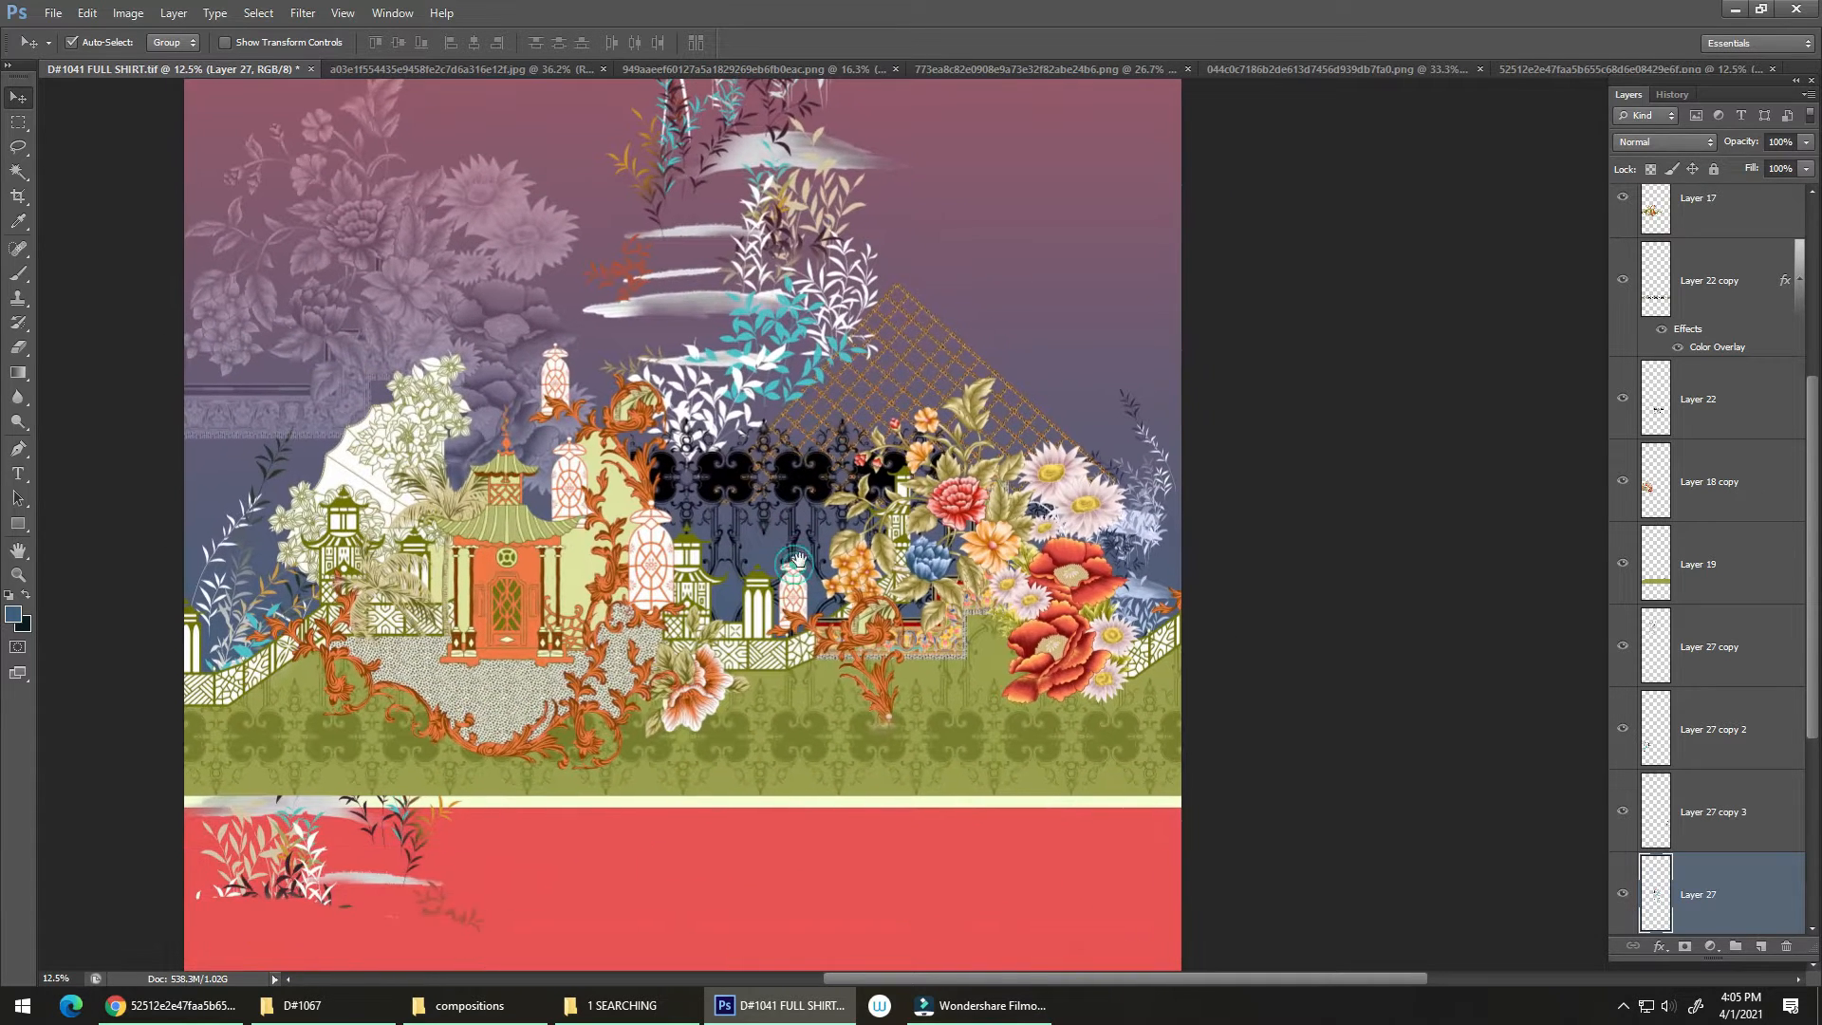
{"action": "left_click_drag", "start_coordinate": [826, 622], "coordinate": [862, 531]}
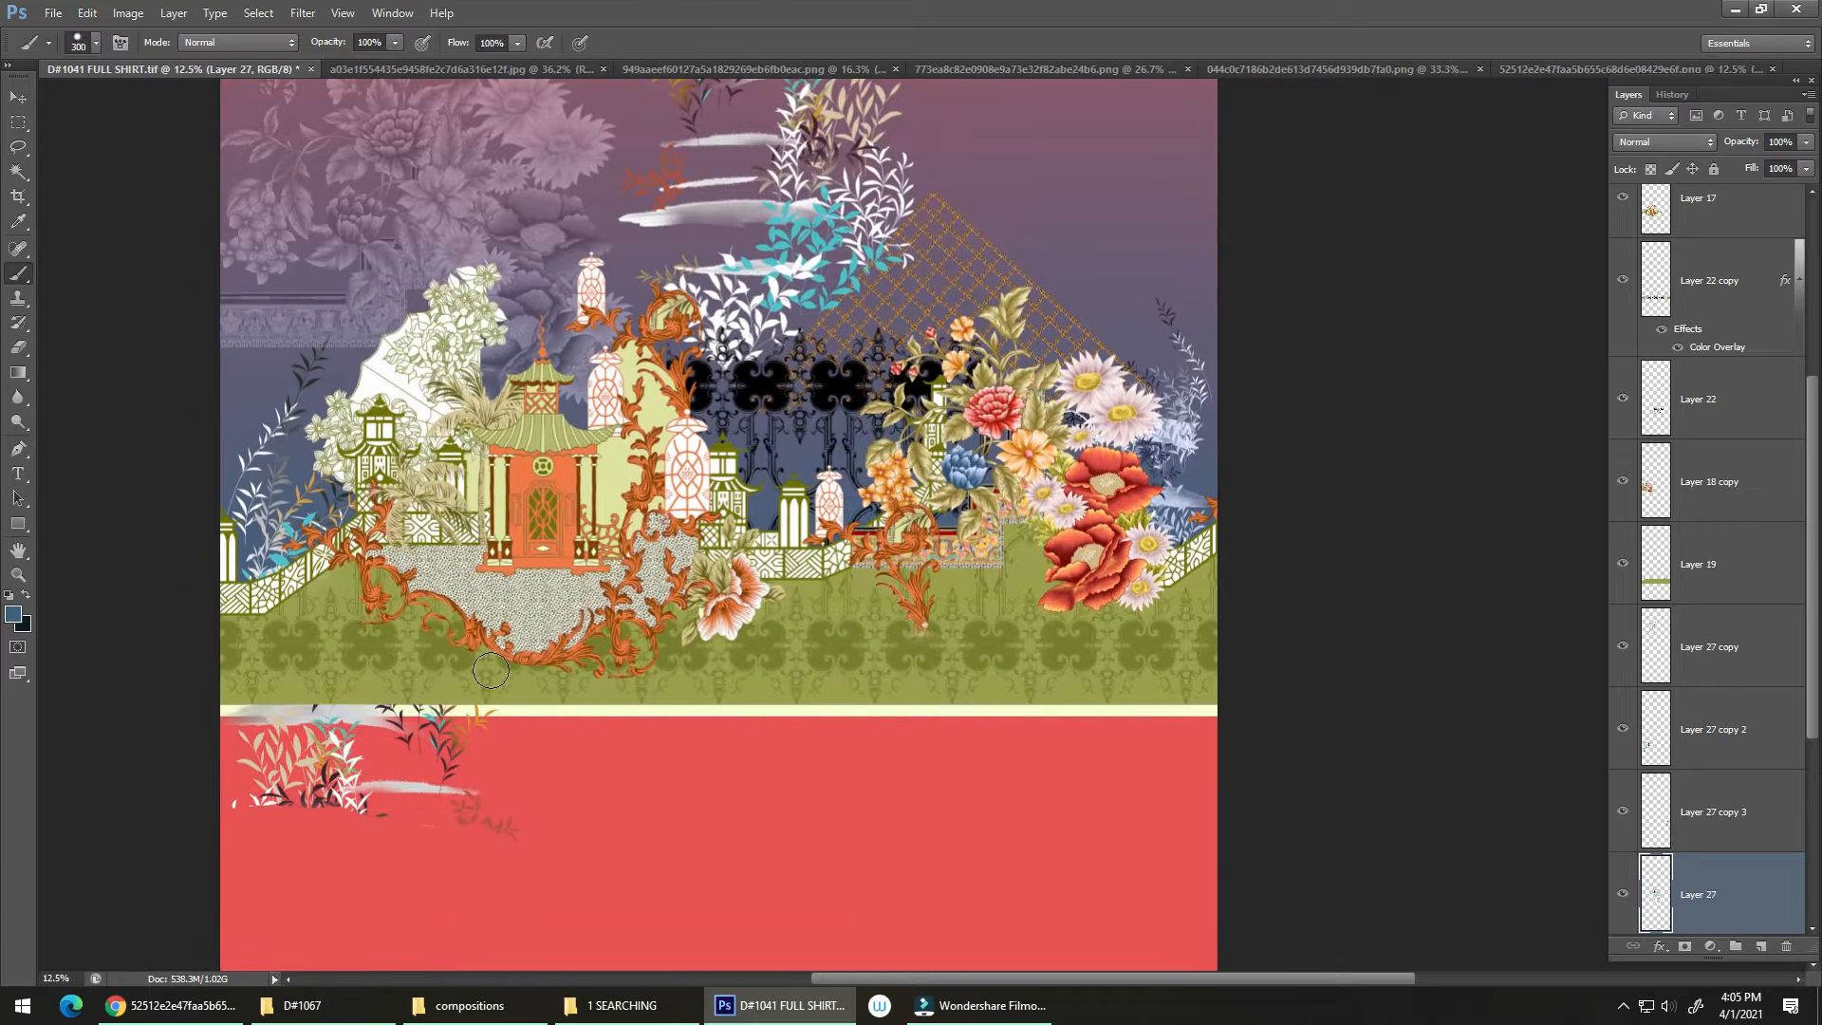
Show the guides, erase the leaf copy's overhang below the green ground on the red panel, and save the file.
{"action": "left_click", "coordinate": [338, 747]}
{"action": "key", "text": "ctrl+semicolon"}
{"action": "key", "text": "m"}
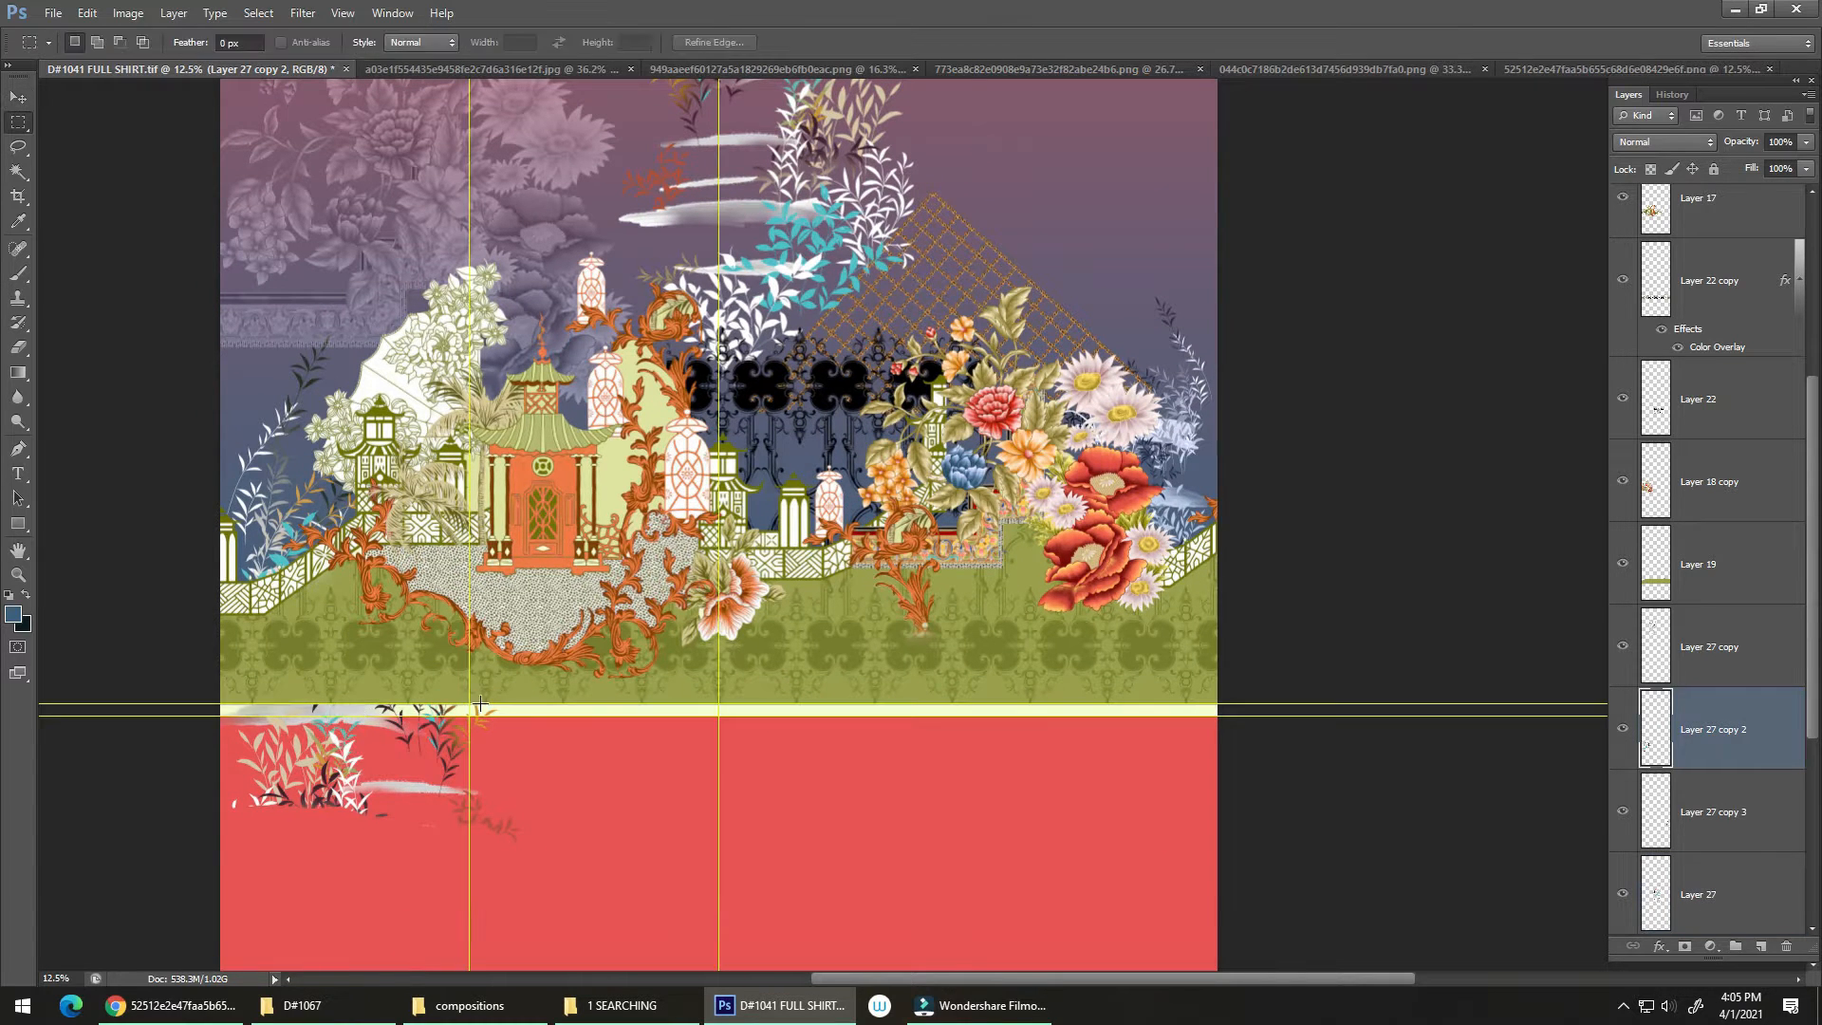
{"action": "left_click_drag", "start_coordinate": [241, 866], "coordinate": [221, 976]}
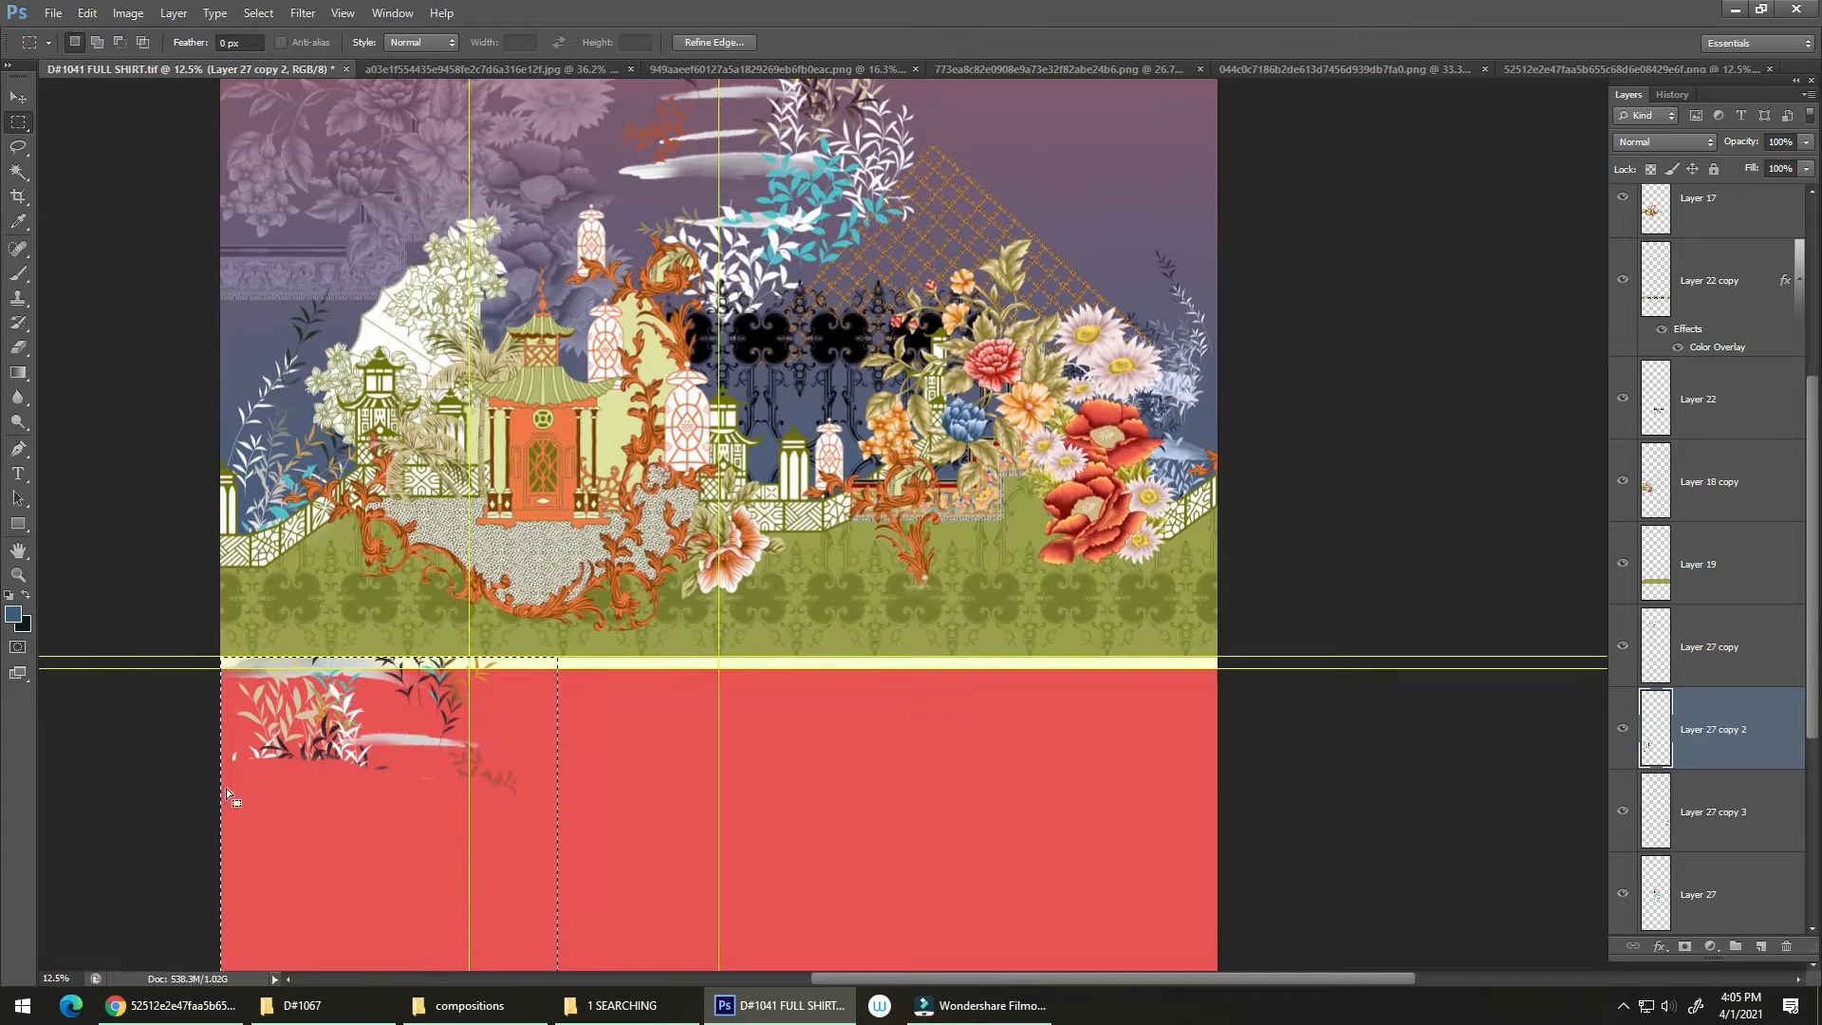
{"action": "key", "text": "Delete"}
{"action": "key", "text": "ctrl+d"}
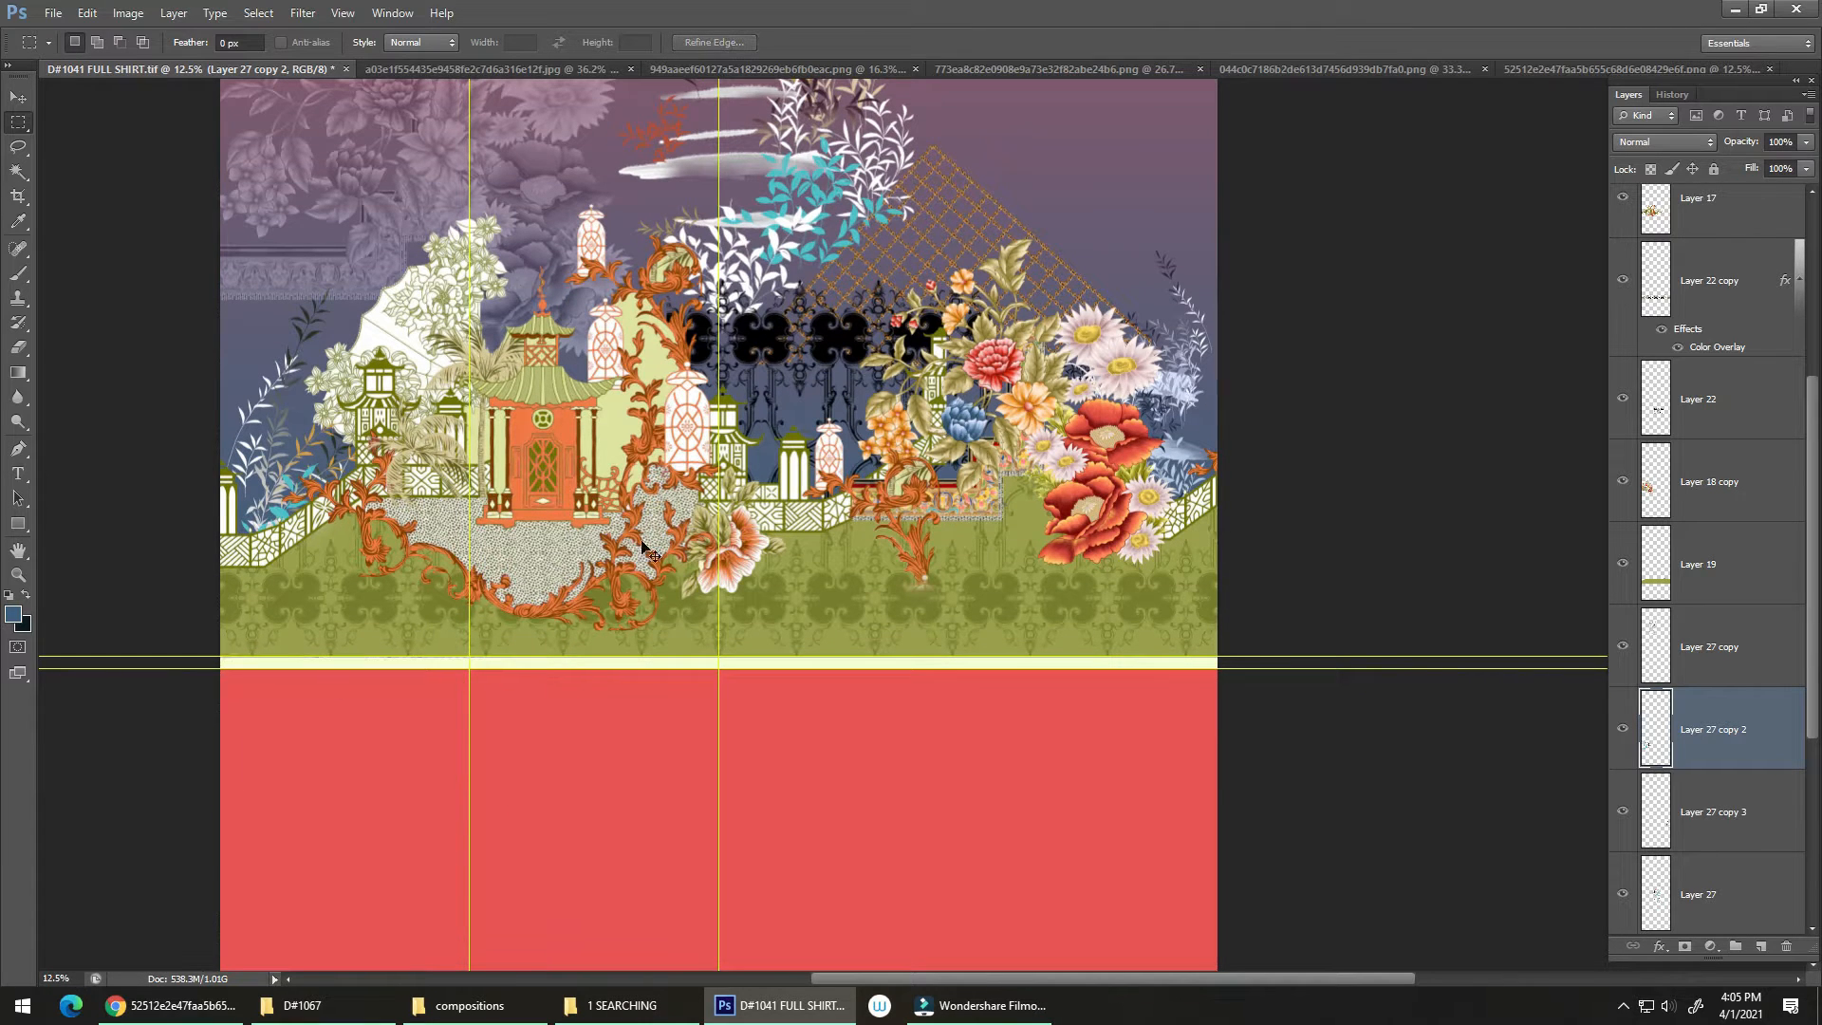
{"action": "key", "text": "ctrl+s"}
{"action": "left_click_drag", "start_coordinate": [749, 570], "coordinate": [874, 728]}
{"action": "left_click_drag", "start_coordinate": [779, 606], "coordinate": [763, 577]}
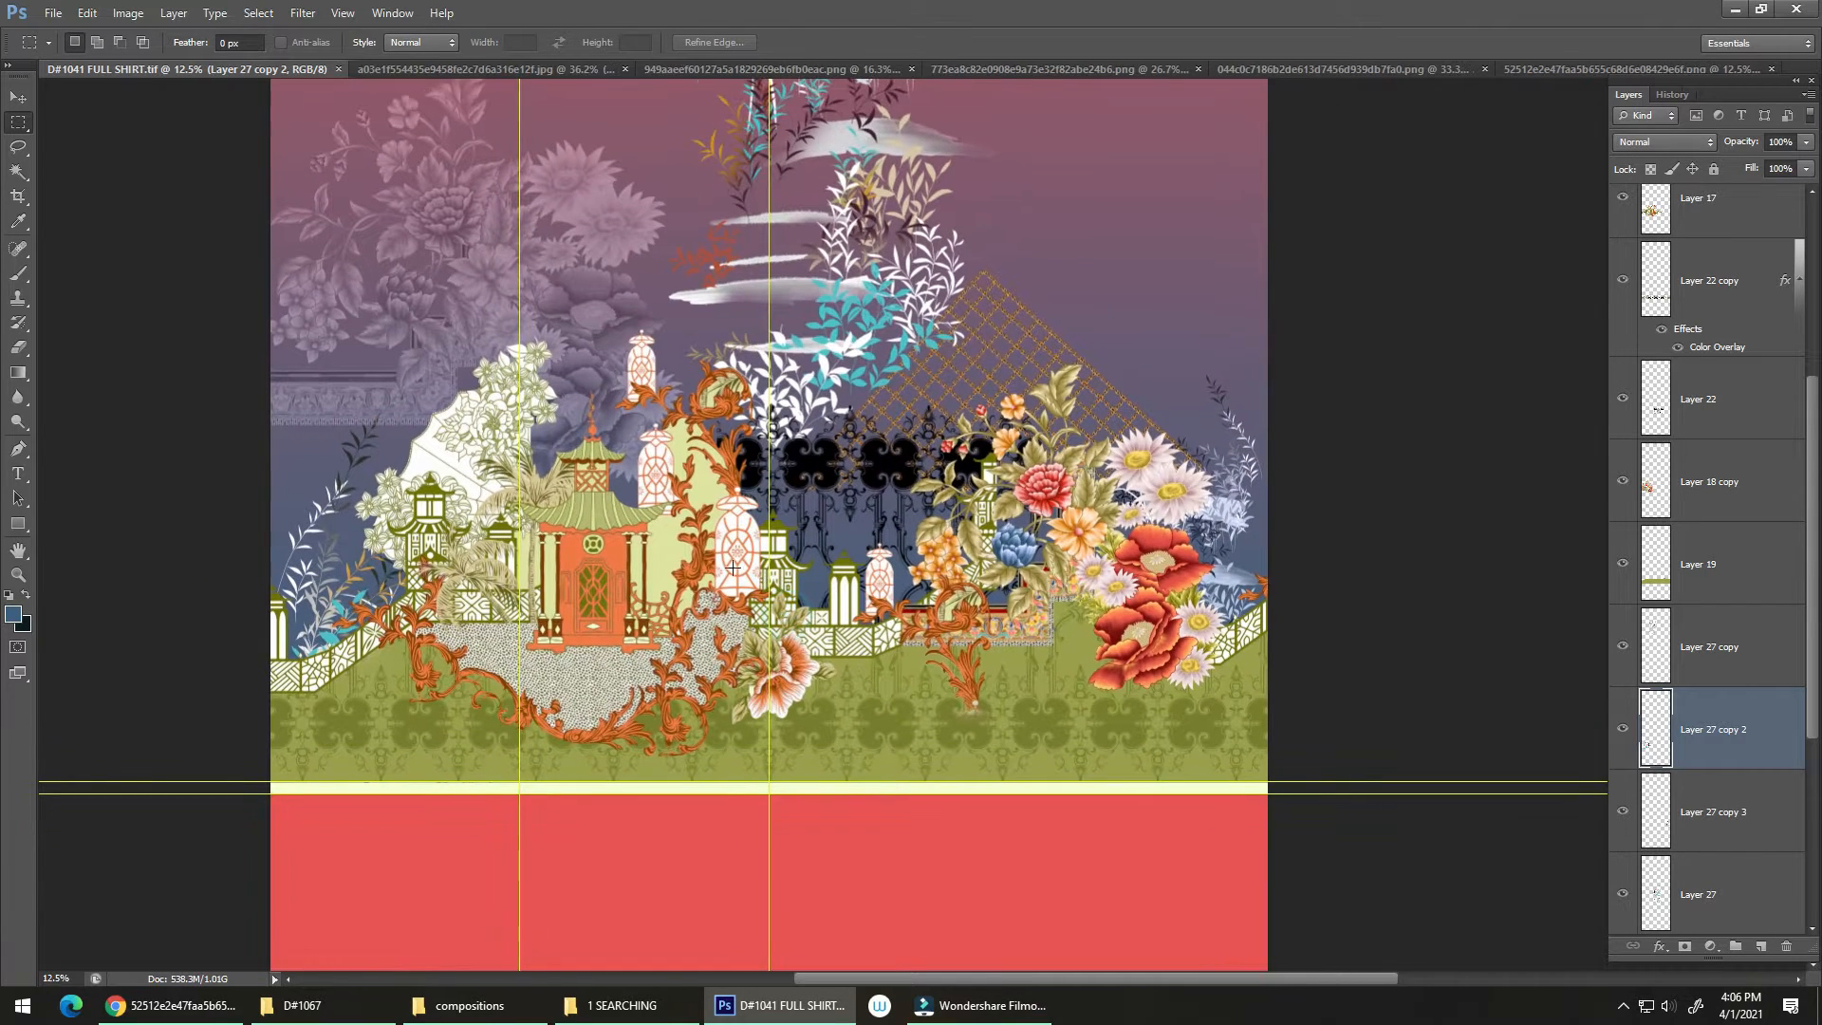
{"action": "key", "text": "v"}
{"action": "left_click_drag", "start_coordinate": [594, 533], "coordinate": [749, 356]}
{"action": "key", "text": "ctrl+z"}
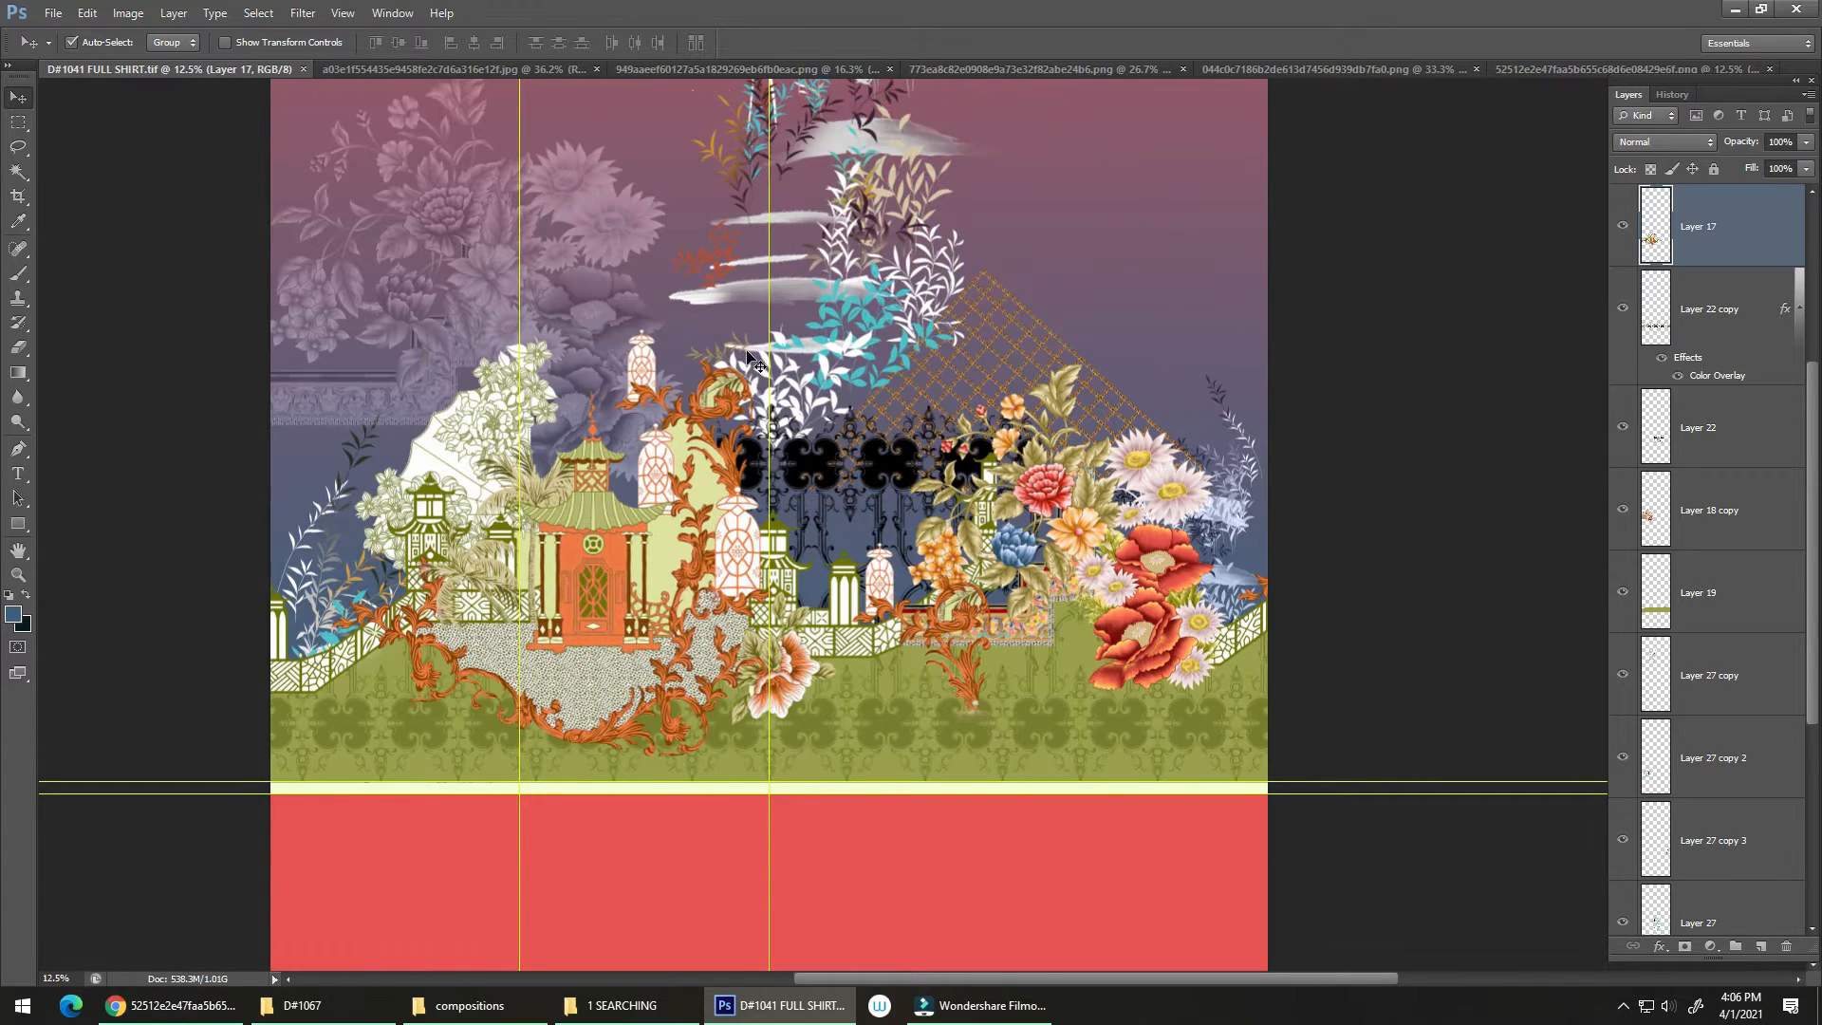
{"action": "left_click_drag", "start_coordinate": [724, 573], "coordinate": [749, 557]}
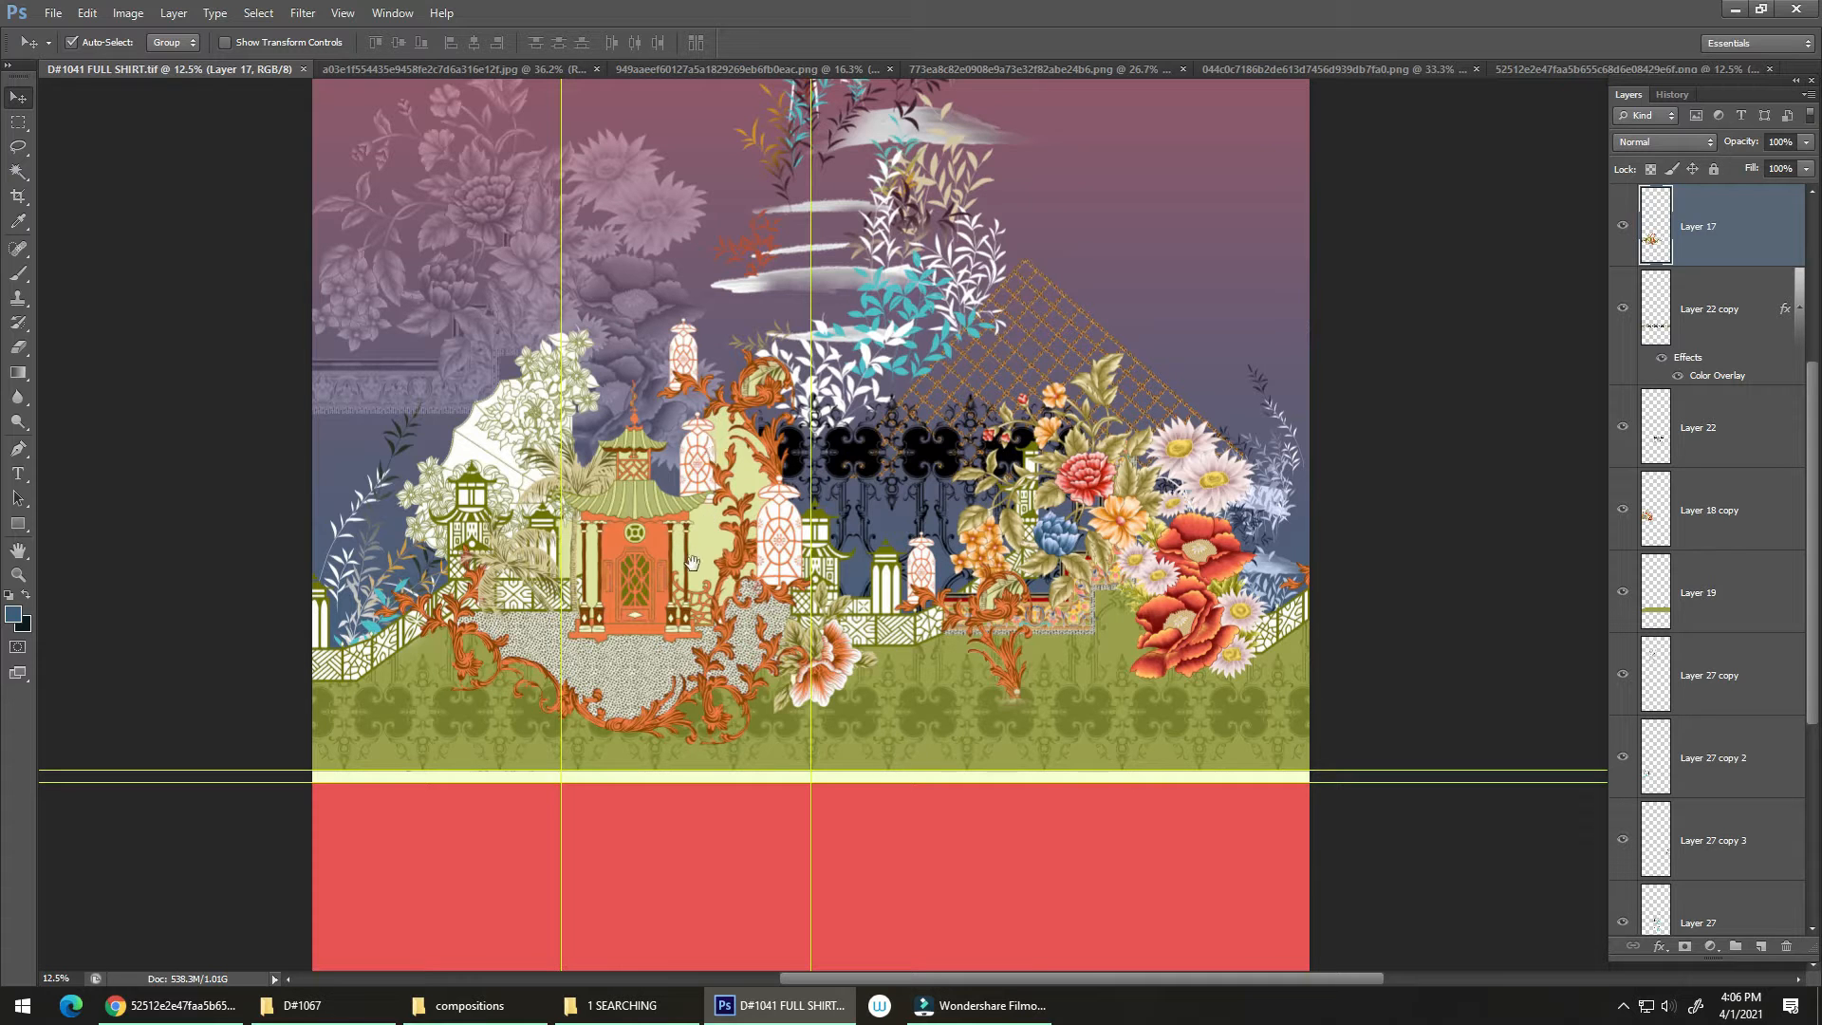
Pull the orange pagoda scene down onto the lower red panel and delete it from the design.
{"action": "left_click_drag", "start_coordinate": [649, 585], "coordinate": [674, 860]}
{"action": "left_click_drag", "start_coordinate": [732, 773], "coordinate": [690, 702]}
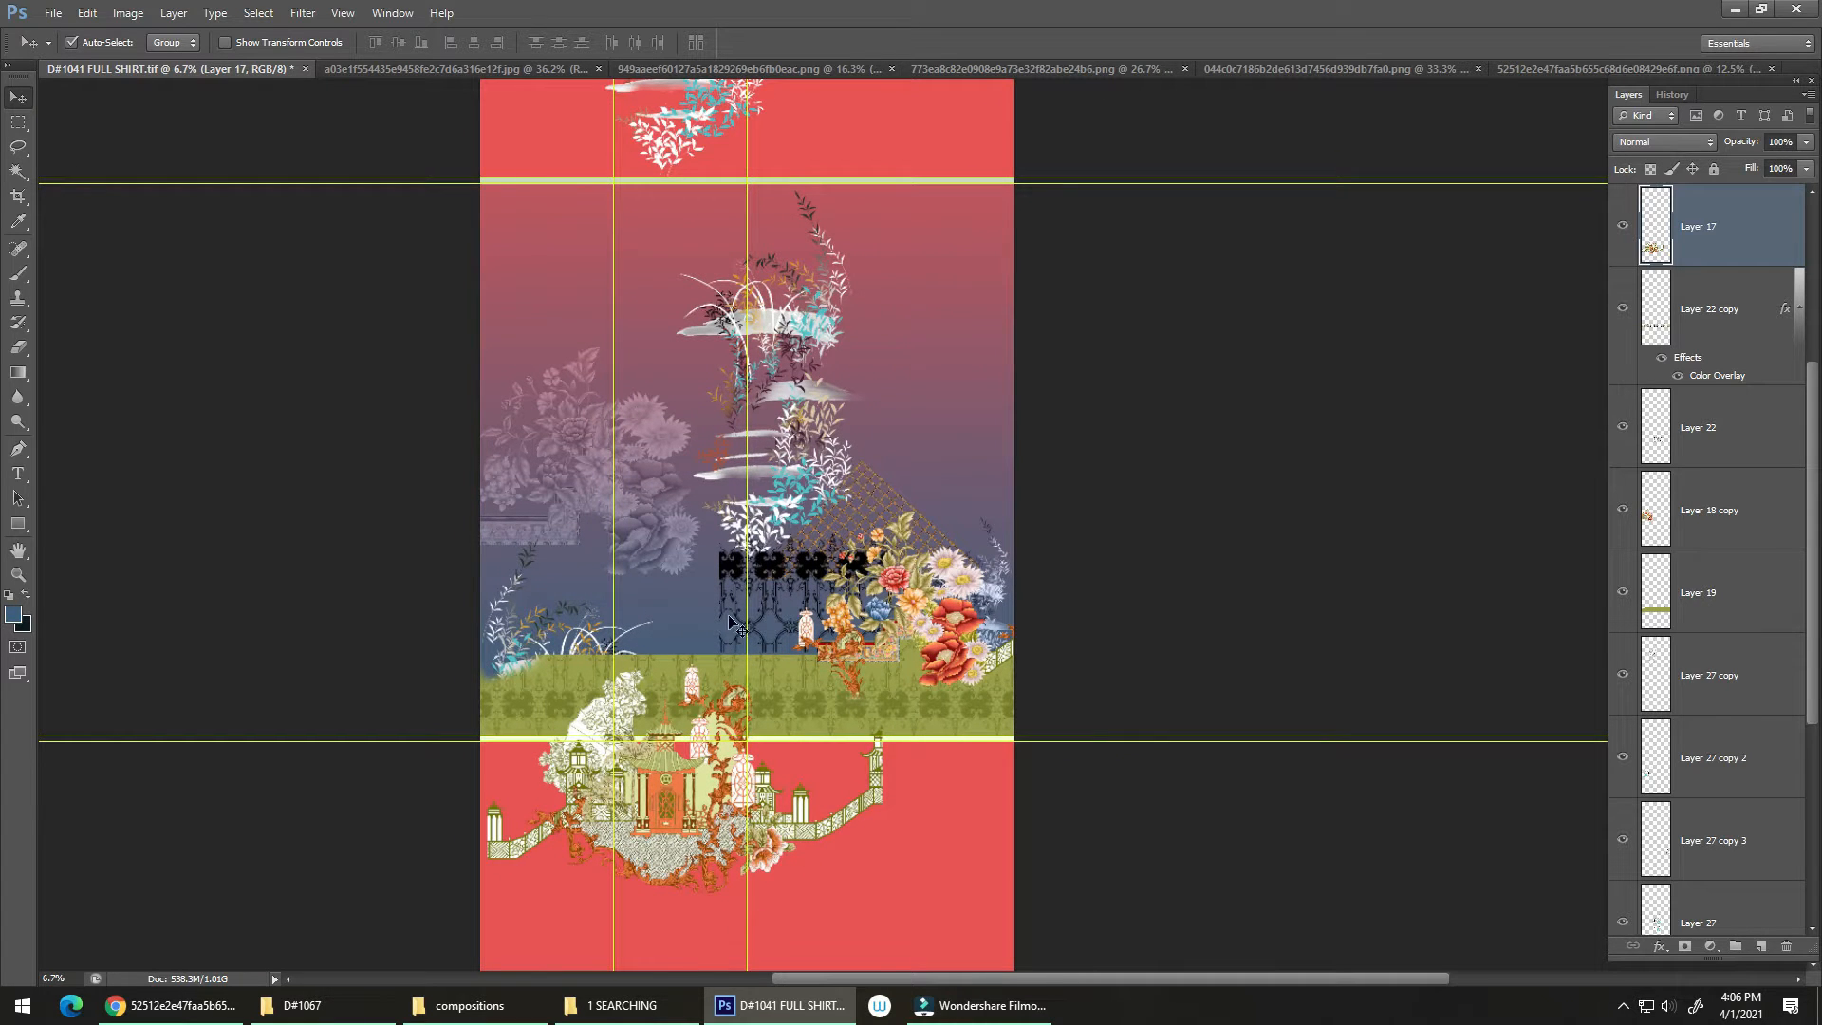
{"action": "left_click_drag", "start_coordinate": [676, 790], "coordinate": [675, 807]}
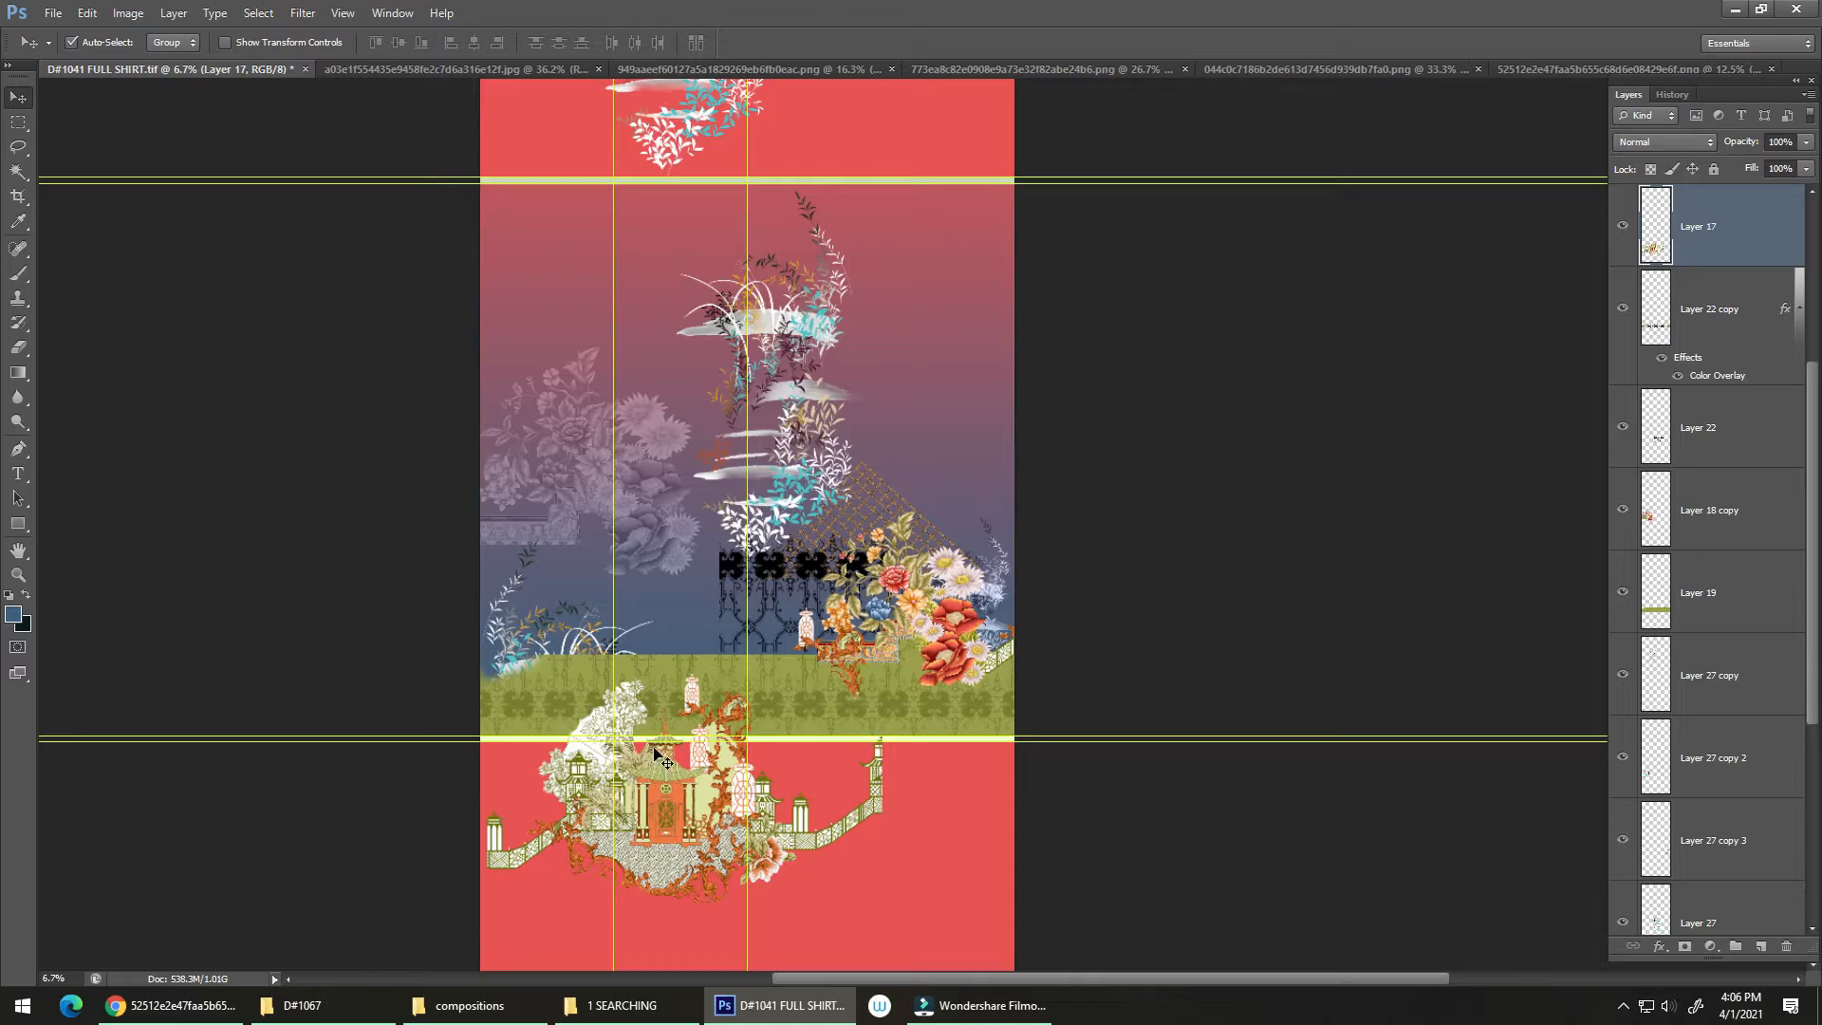
{"action": "key", "text": "Delete"}
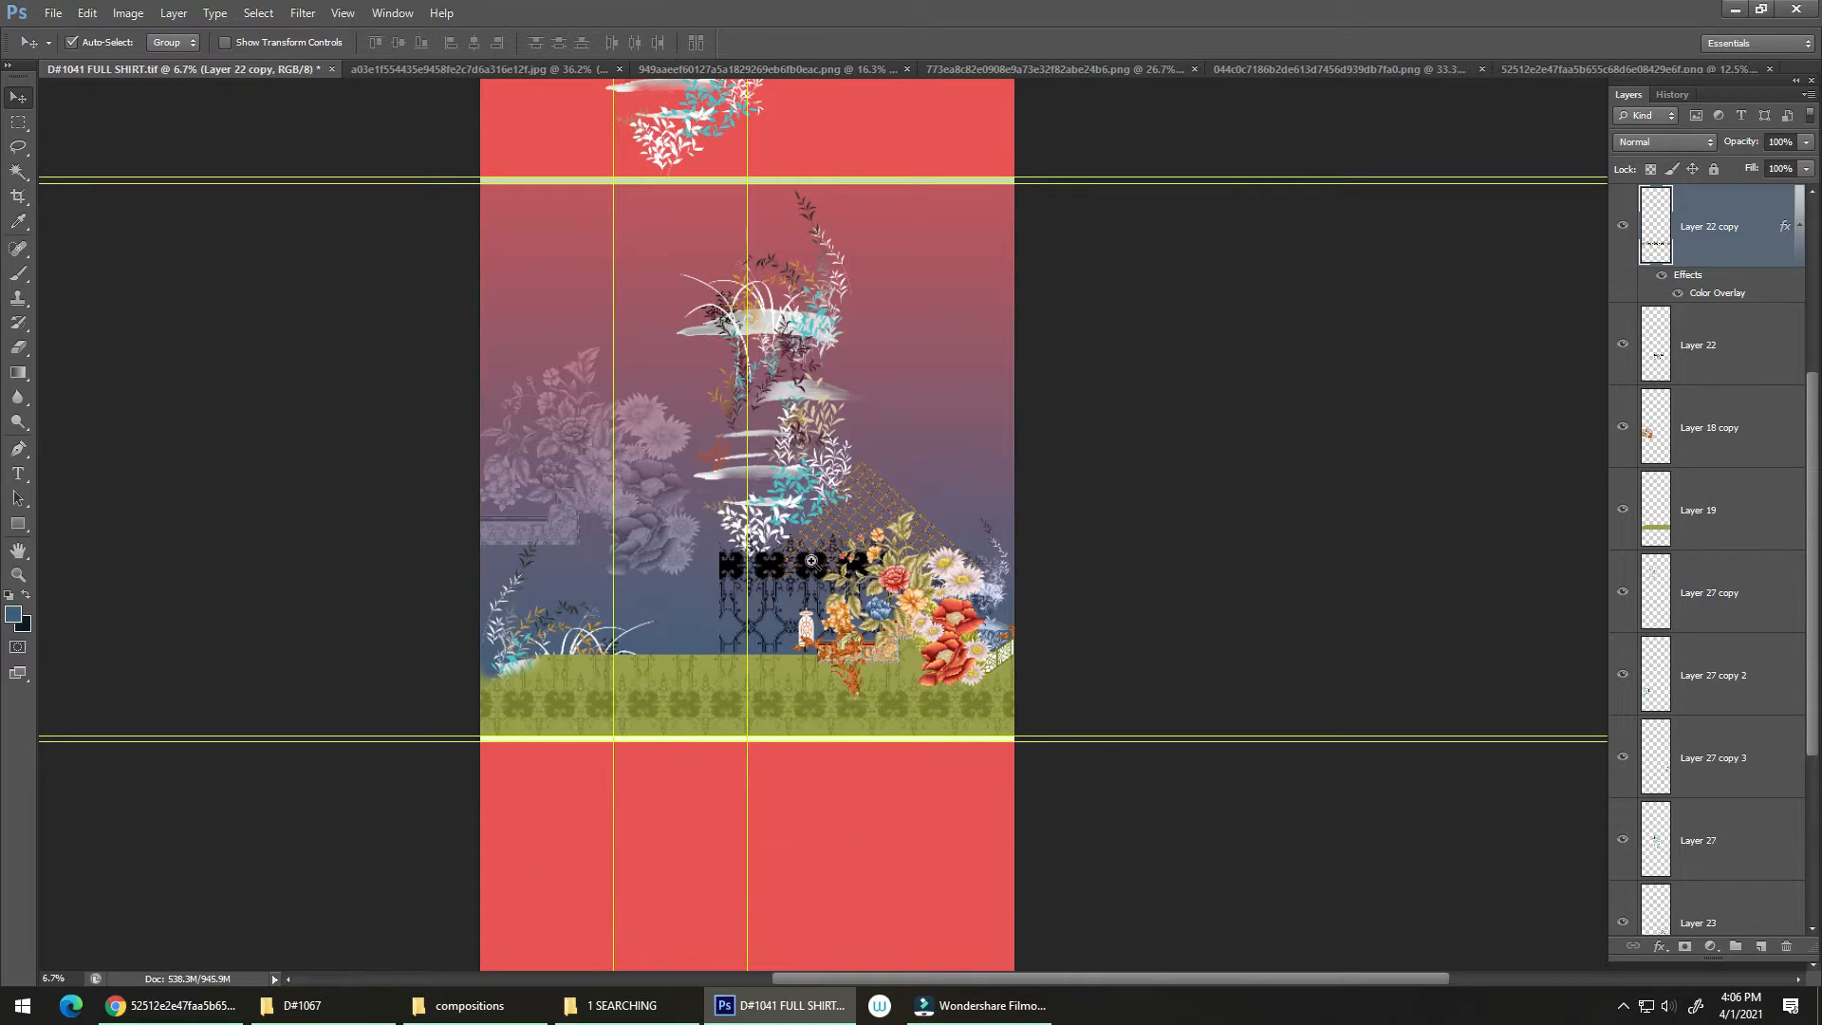
{"action": "left_click_drag", "start_coordinate": [776, 605], "coordinate": [907, 604]}
{"action": "left_click_drag", "start_coordinate": [846, 505], "coordinate": [878, 619]}
{"action": "left_click_drag", "start_coordinate": [767, 648], "coordinate": [818, 684]}
{"action": "left_click_drag", "start_coordinate": [757, 644], "coordinate": [693, 681]}
Browse the 1 SEARCHING folder for motifs, preview fa004b0043b4836e0ad9802dc3993791.png enlarged in Photos, and return to the shirt design in Photoshop.
{"action": "left_click", "coordinate": [621, 1005]}
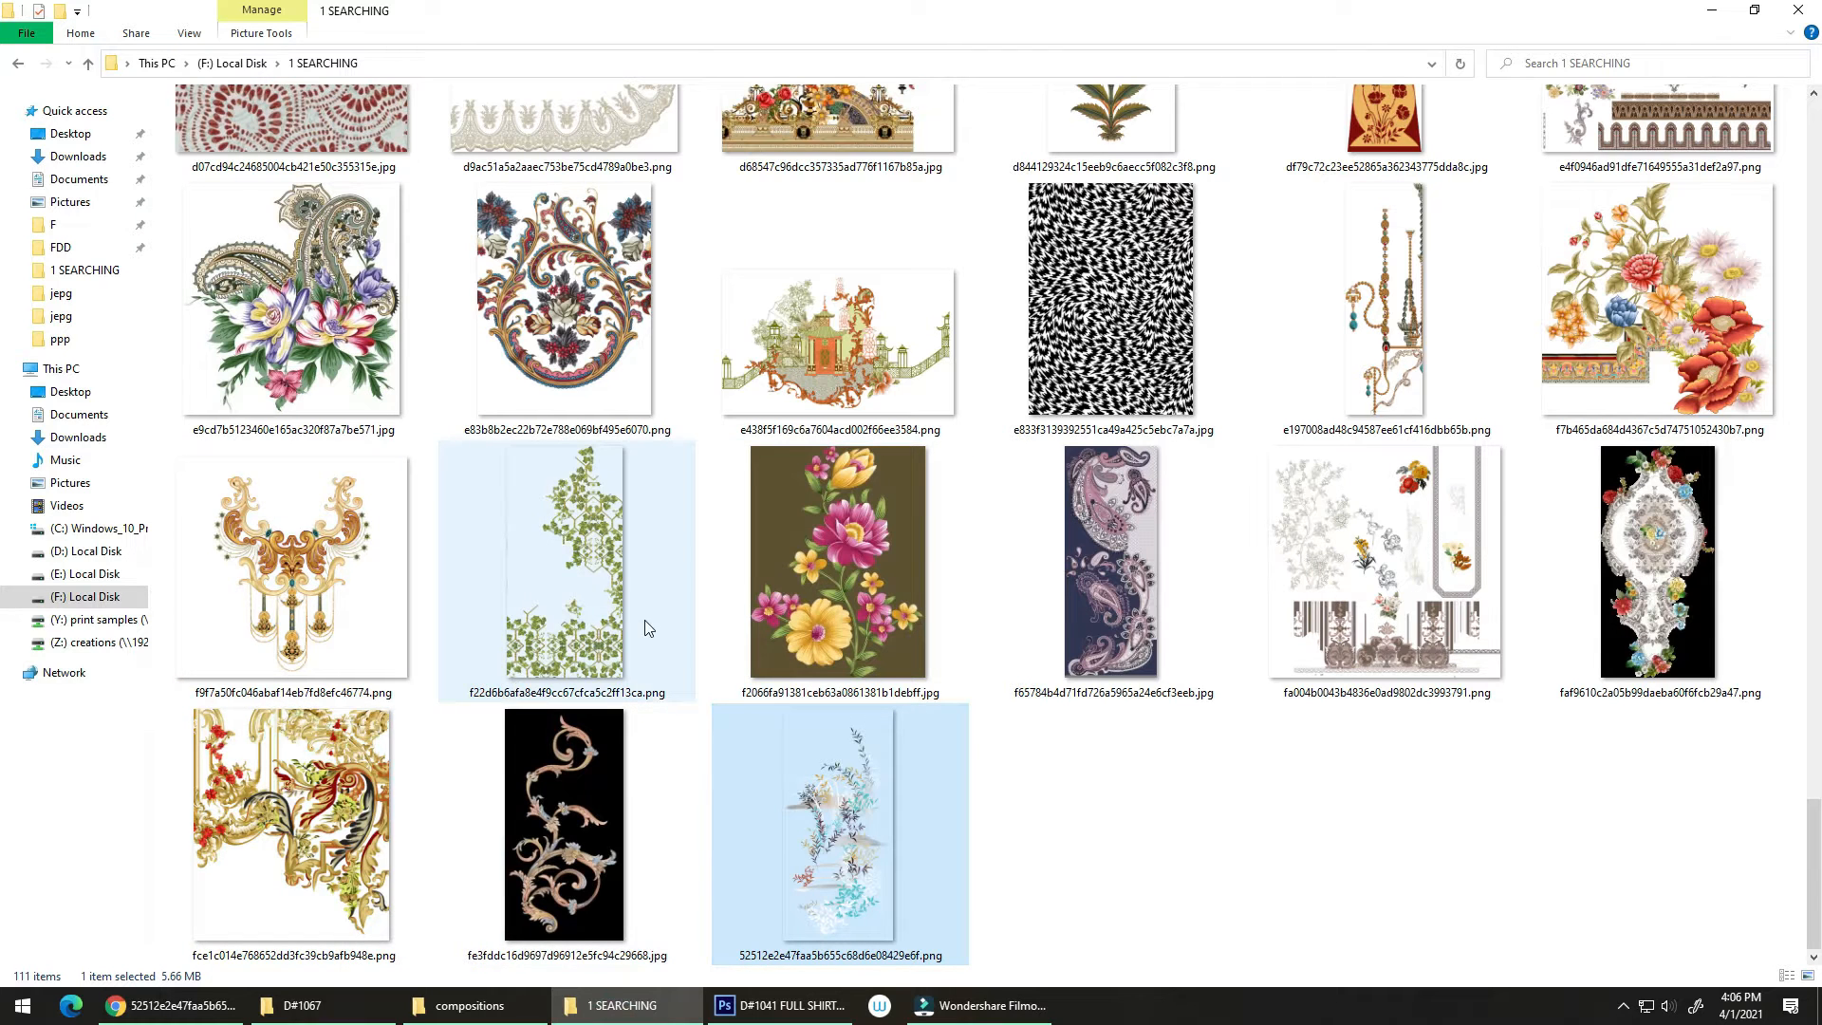
{"action": "scroll", "coordinate": [622, 694], "scroll_direction": "up", "scroll_amount": 2}
{"action": "scroll", "coordinate": [655, 629], "scroll_direction": "up", "scroll_amount": 1}
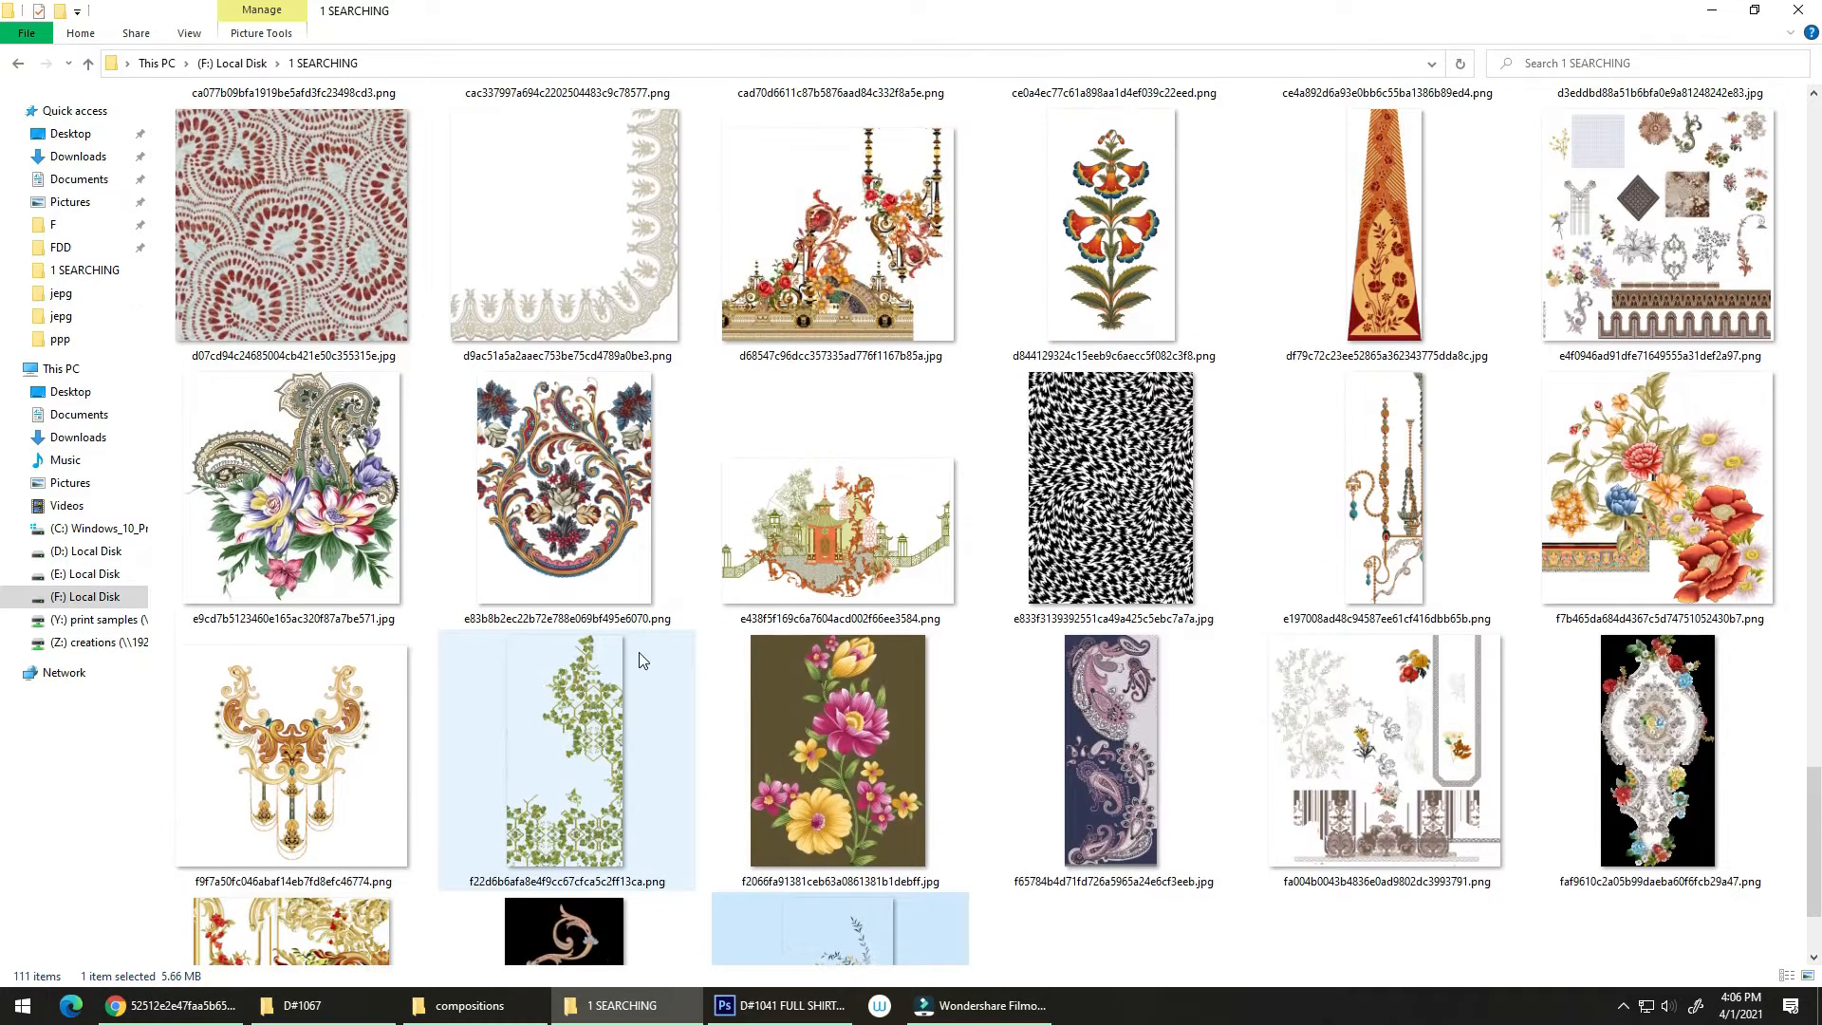
{"action": "left_click", "coordinate": [1421, 763]}
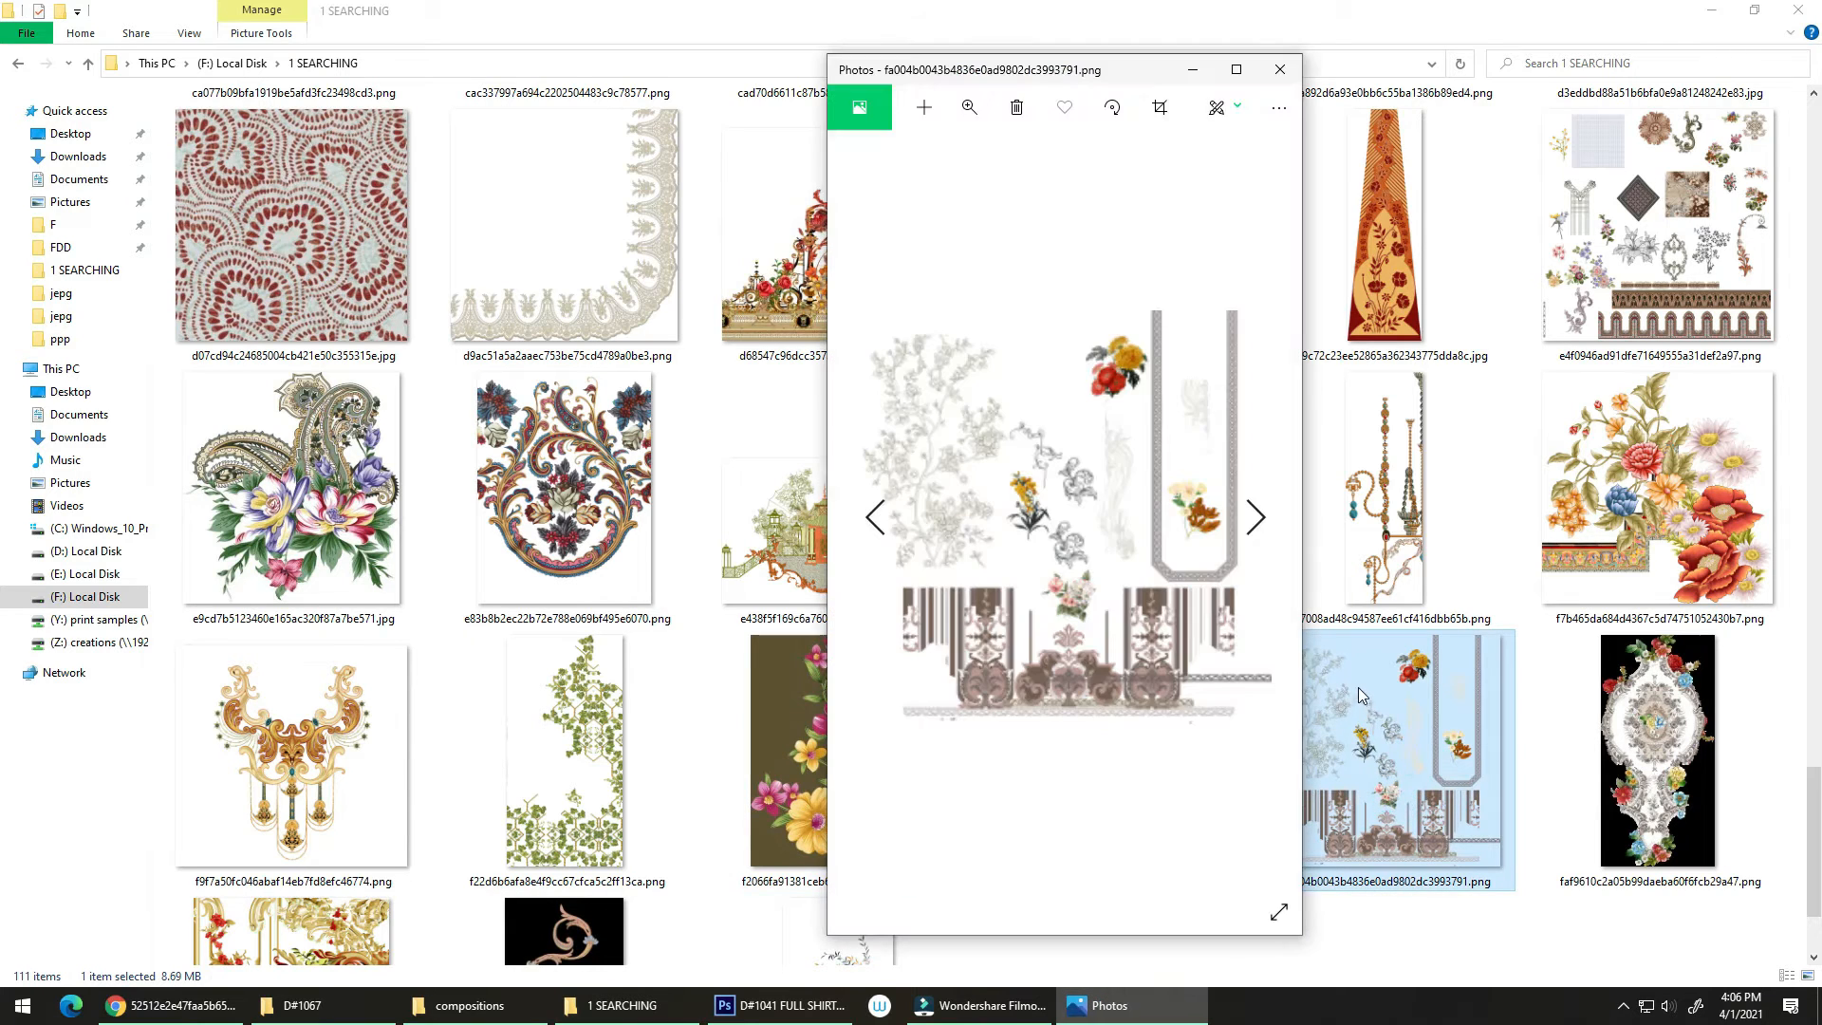
{"action": "left_click", "coordinate": [1236, 69]}
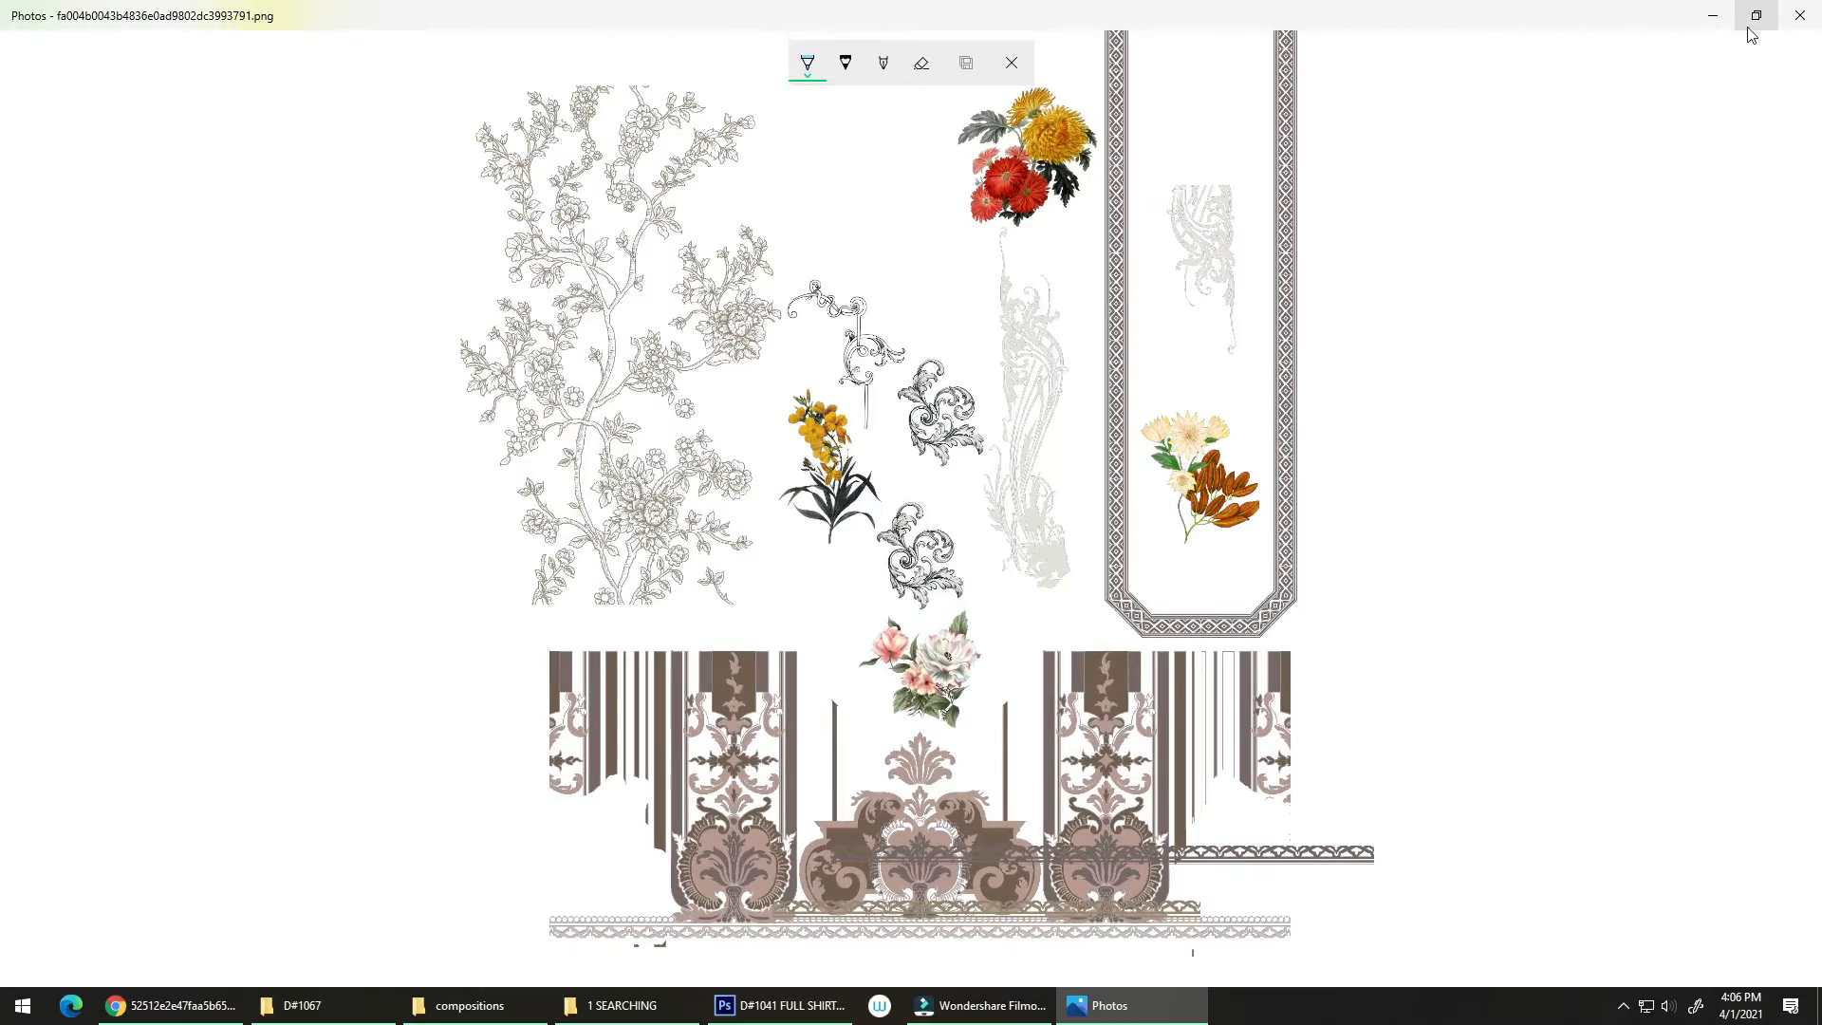
{"action": "left_click", "coordinate": [1722, 11]}
{"action": "key", "text": "alt+Tab"}
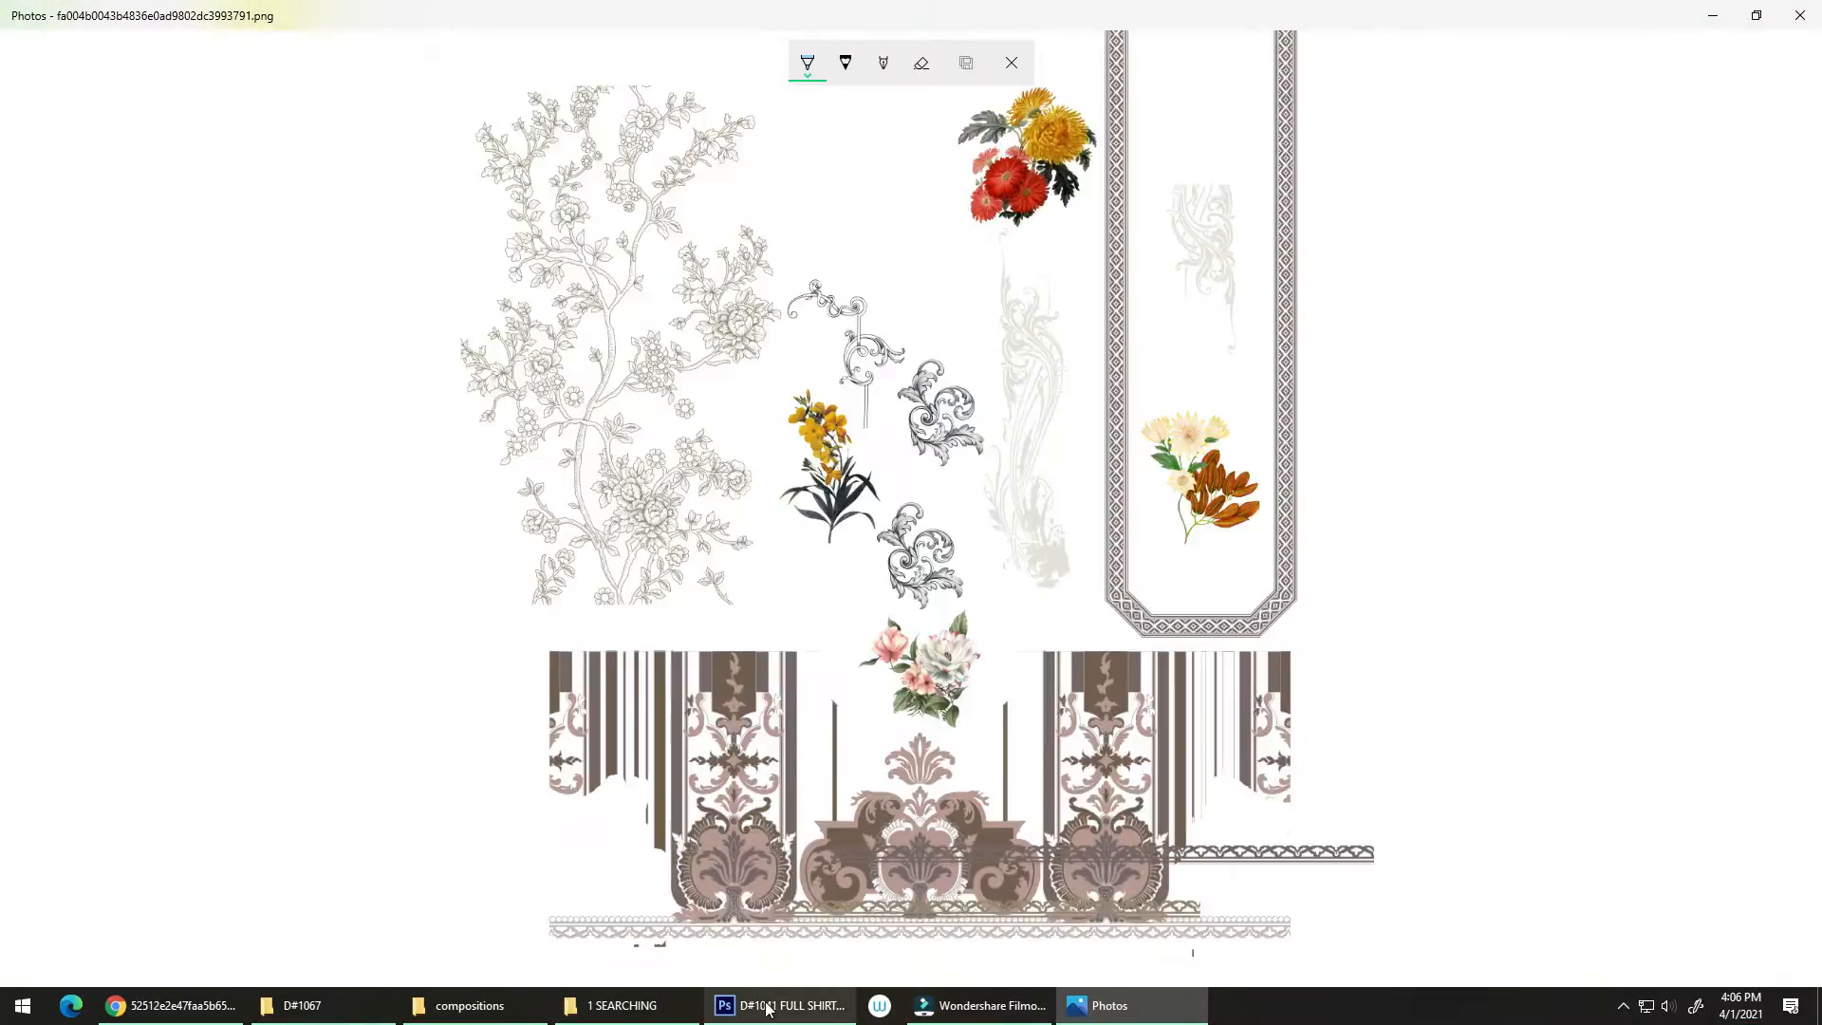
{"action": "left_click", "coordinate": [769, 1008]}
{"action": "scroll", "coordinate": [816, 715], "scroll_direction": "down", "scroll_amount": 3}
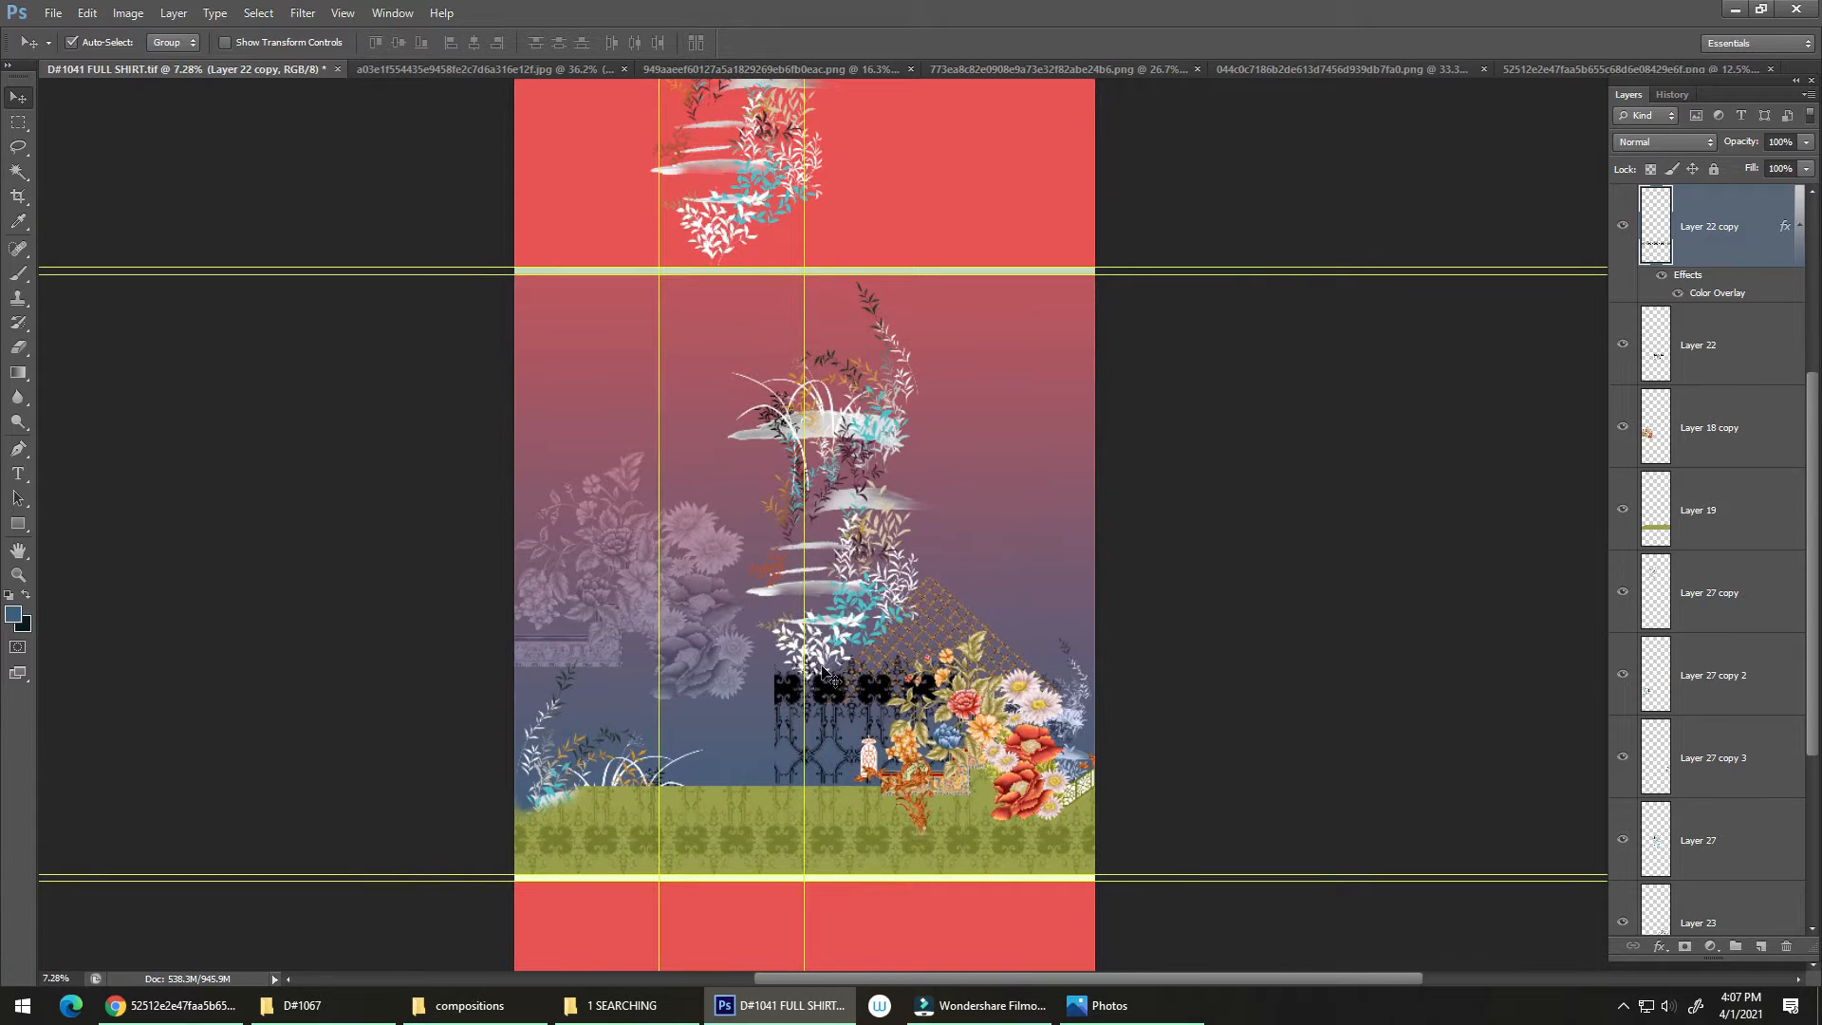
{"action": "left_click", "coordinate": [1660, 948]}
{"action": "left_click", "coordinate": [1600, 948]}
{"action": "left_click", "coordinate": [1623, 1008]}
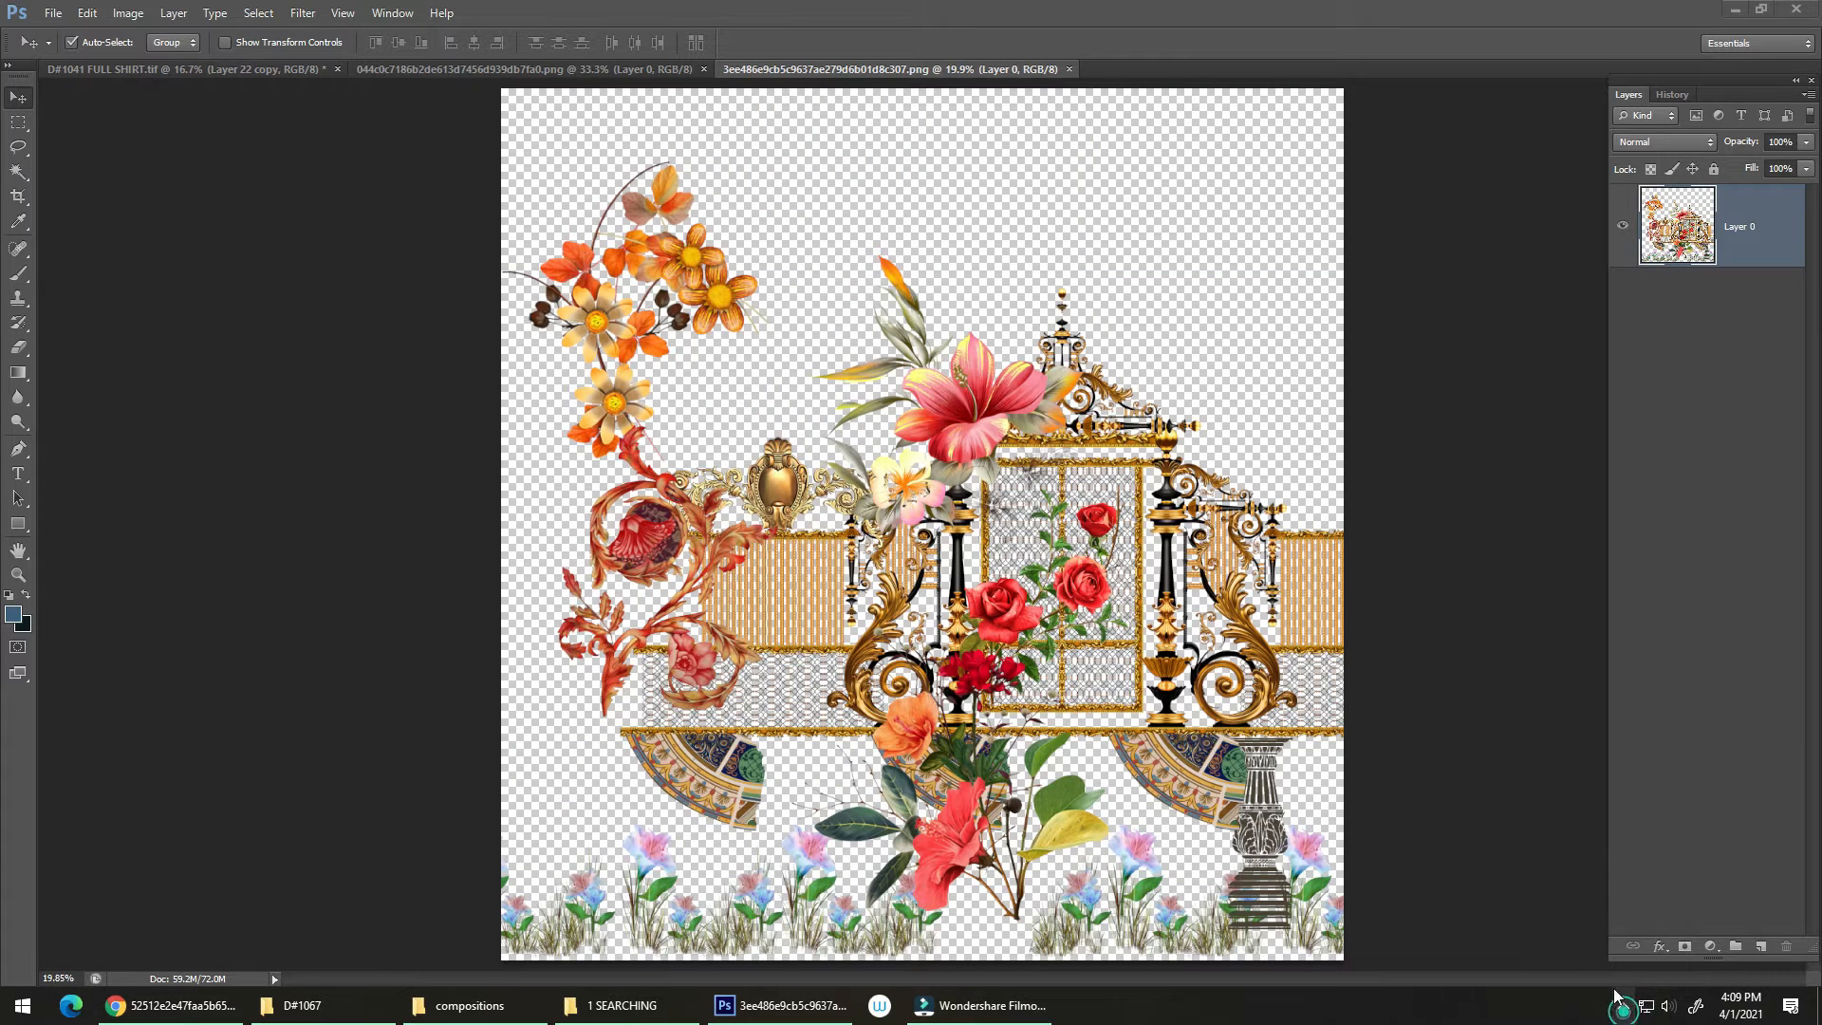
Add a new layer beneath the motif artwork, fill it with the dark background colour, and reselect Layer 0.
{"action": "left_click_drag", "start_coordinate": [1006, 592], "coordinate": [1057, 560]}
{"action": "key", "text": "ctrl+z"}
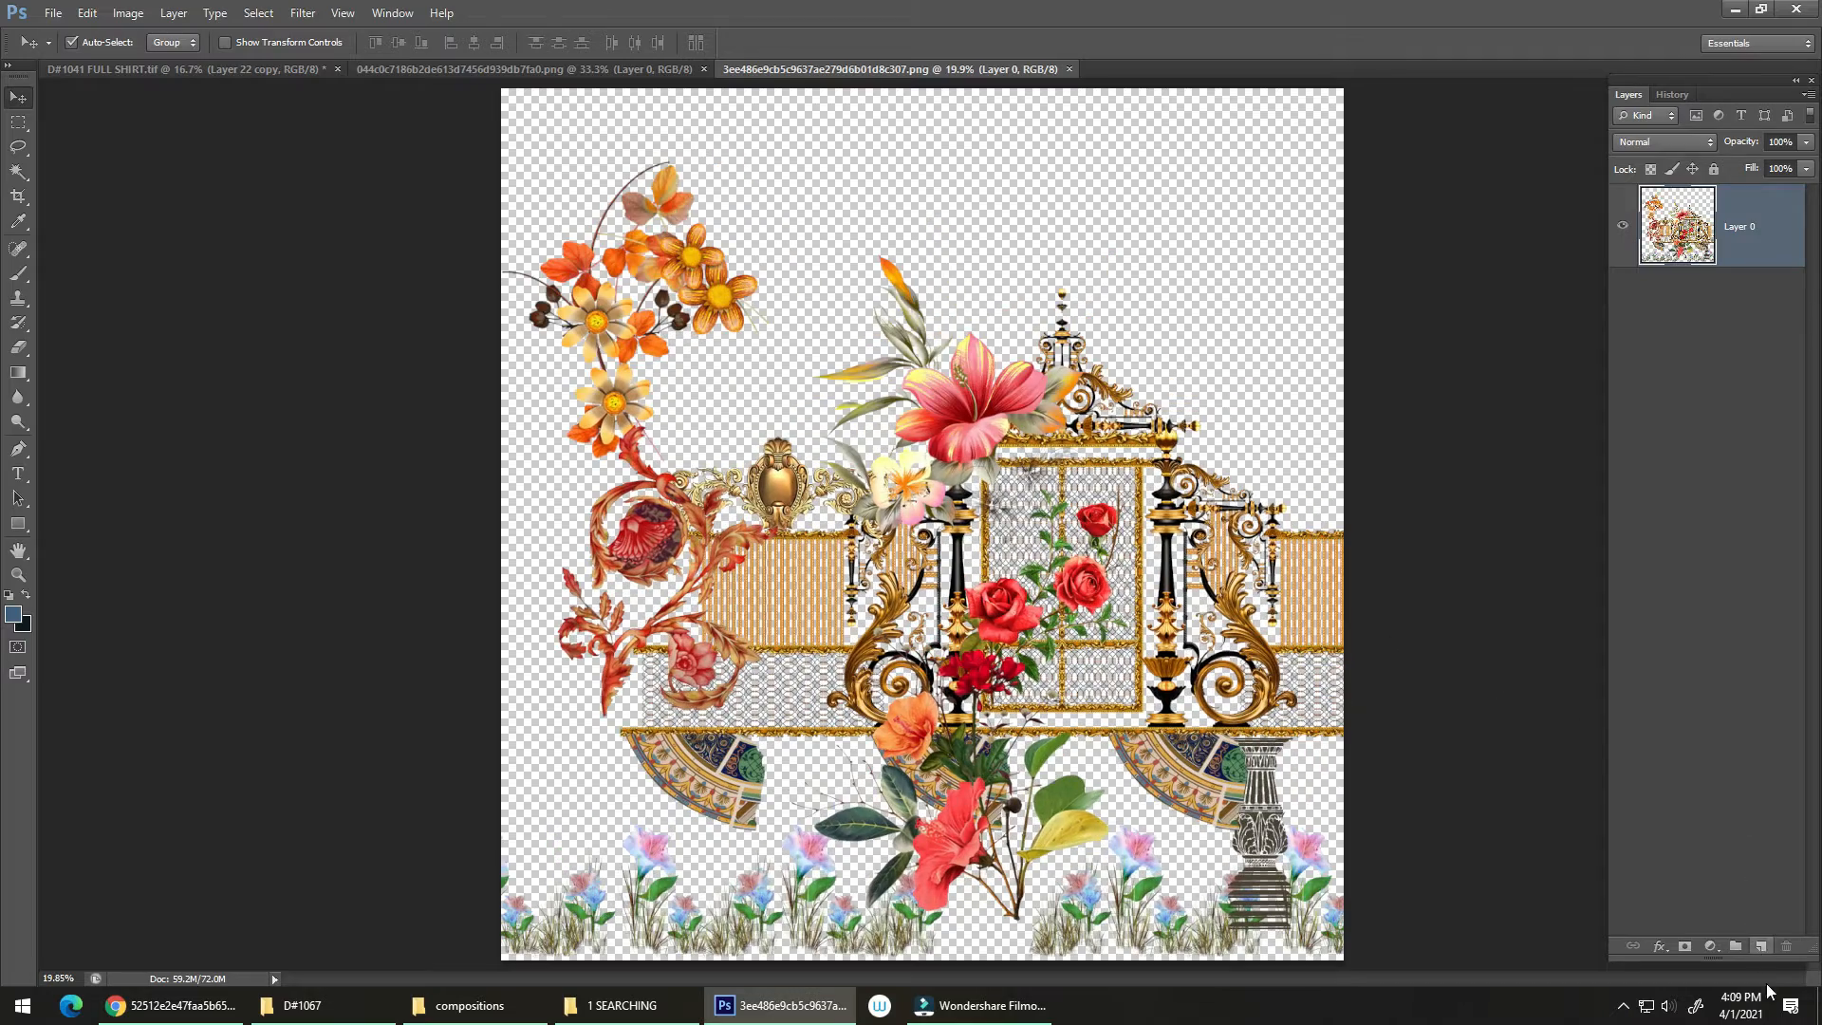
{"action": "left_click", "coordinate": [1762, 946]}
{"action": "key", "text": "ctrl+BackSpace"}
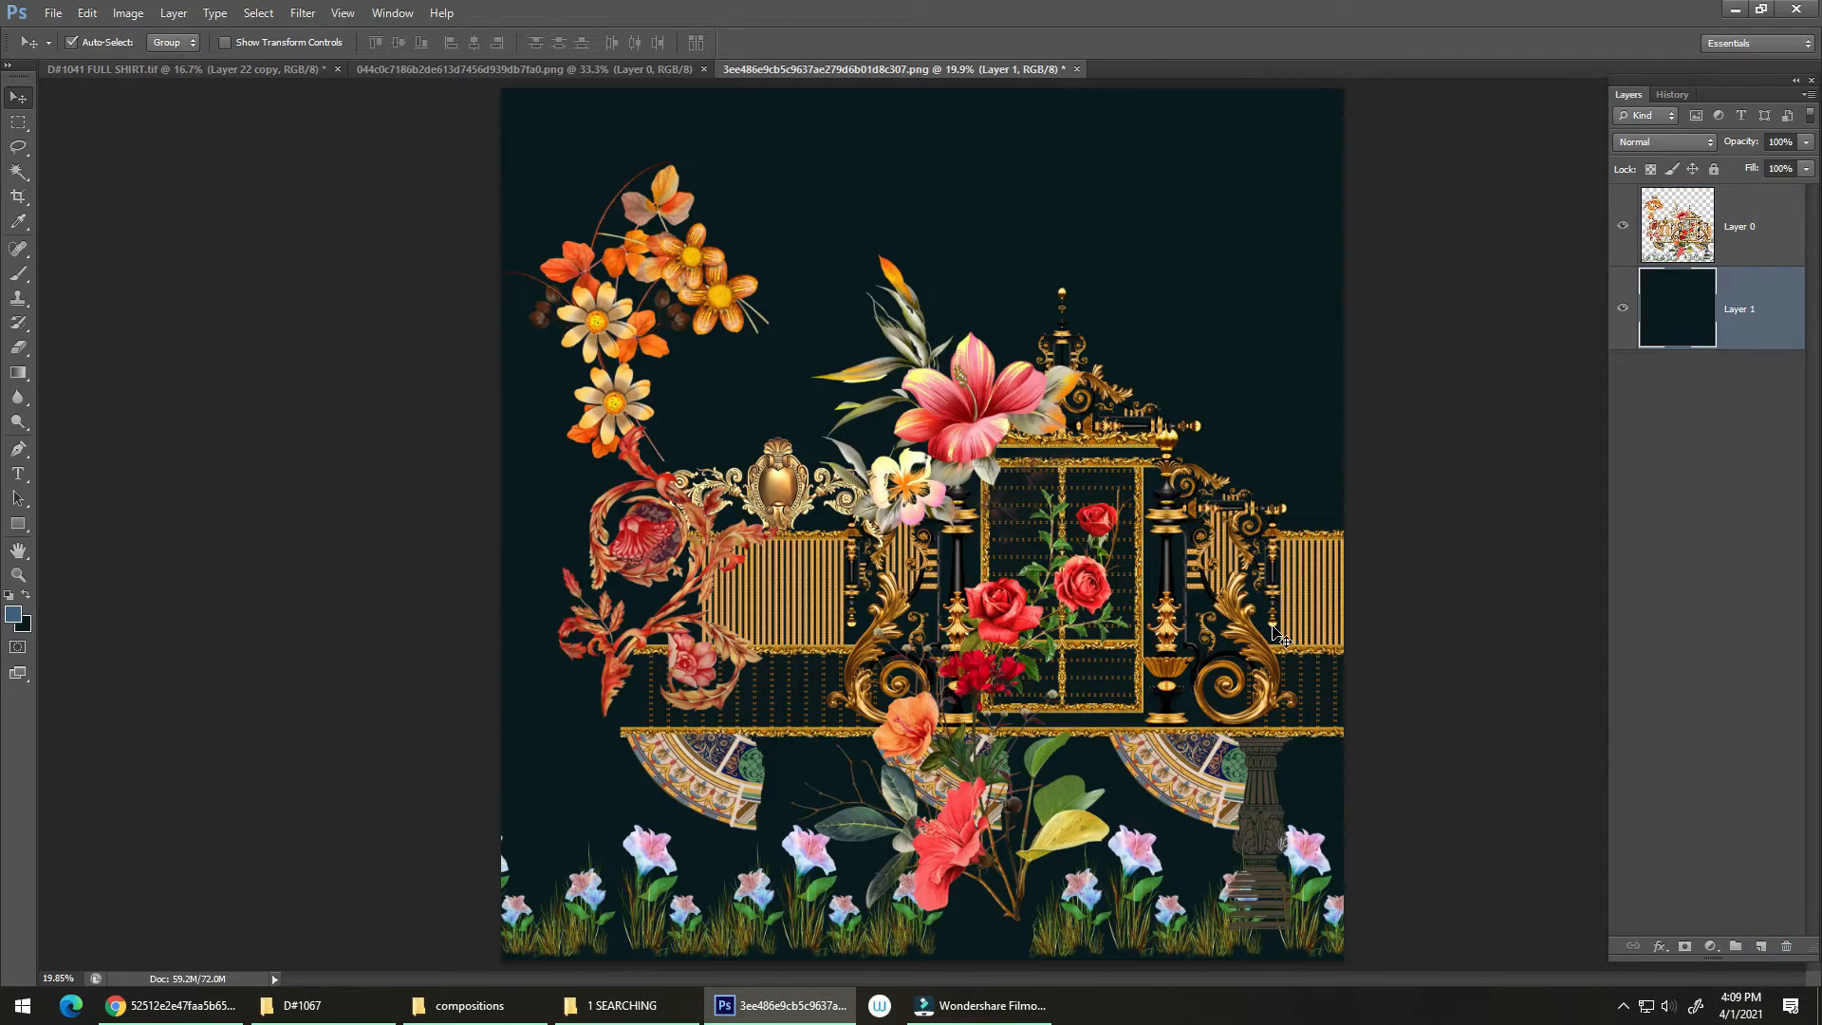
{"action": "left_click", "coordinate": [1755, 237]}
Examine the white flower, gold crest, red acanthus scroll and orange flower spray close up against the dark background.
{"action": "scroll", "coordinate": [997, 399], "scroll_direction": "up", "scroll_amount": 5}
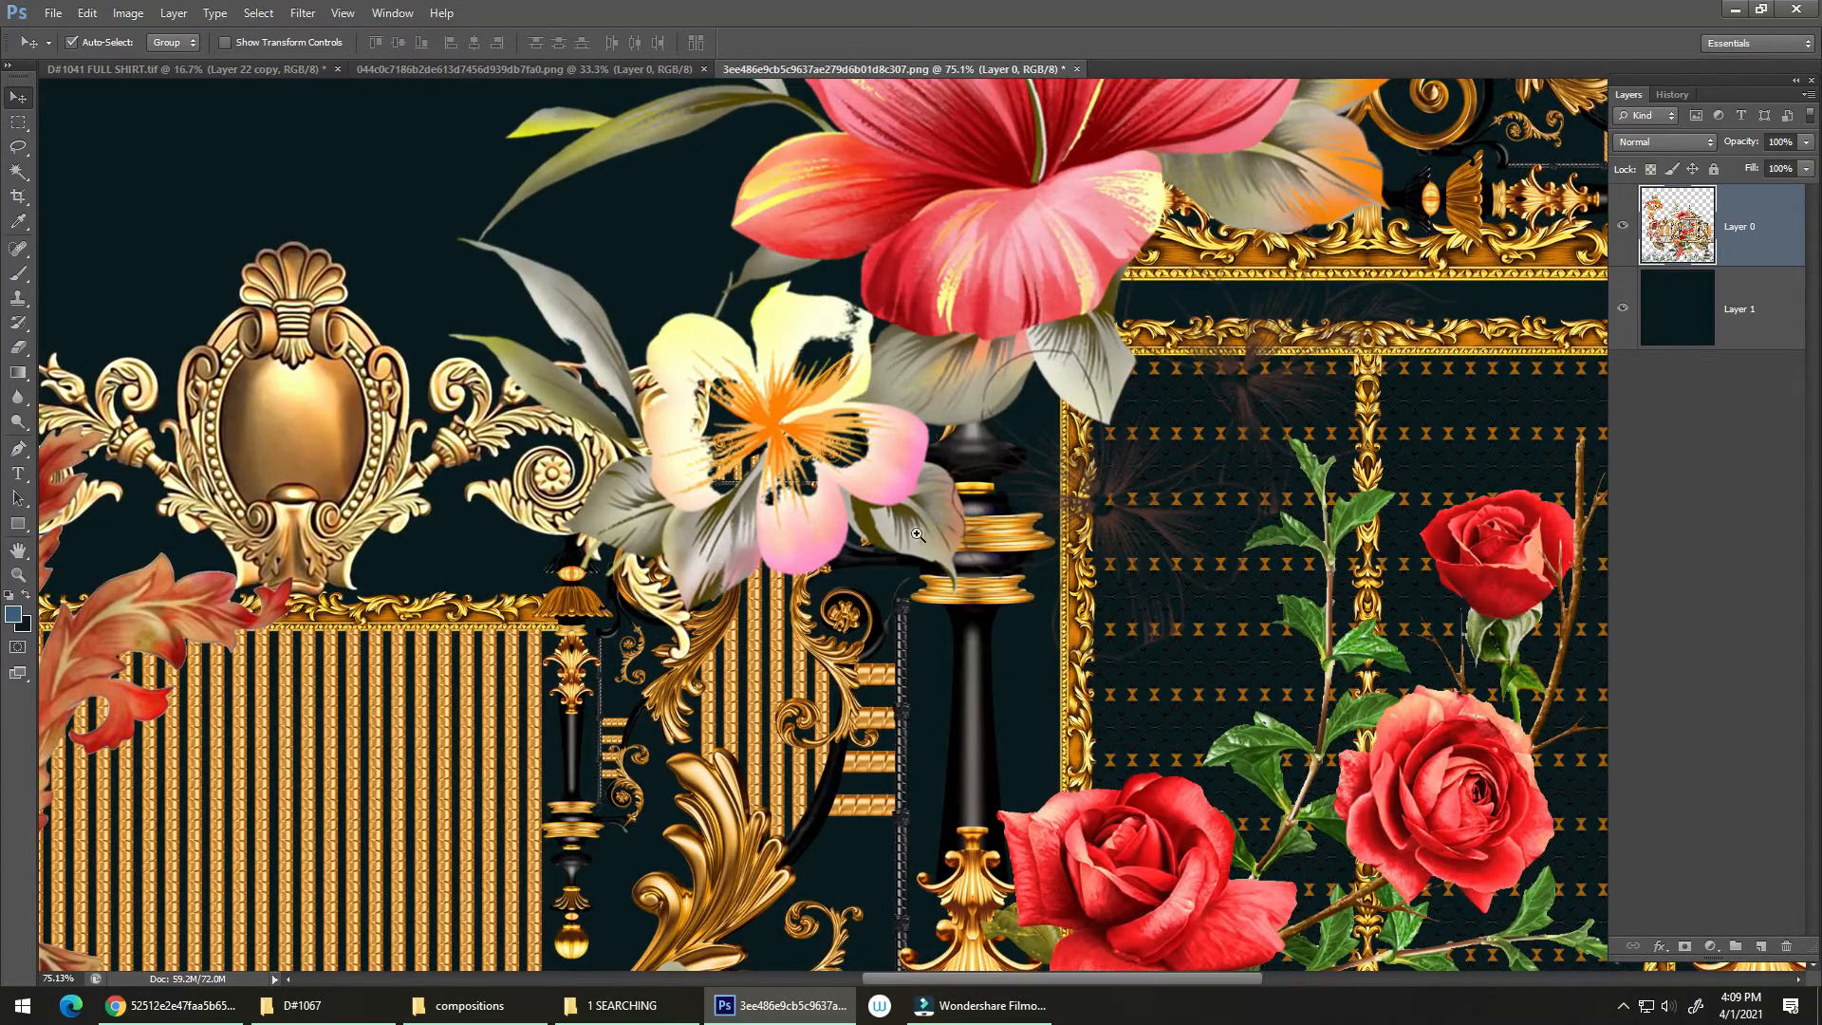
{"action": "scroll", "coordinate": [918, 535], "scroll_direction": "down", "scroll_amount": 5}
{"action": "scroll", "coordinate": [918, 534], "scroll_direction": "down", "scroll_amount": 2}
{"action": "scroll", "coordinate": [918, 534], "scroll_direction": "up", "scroll_amount": 5}
{"action": "left_click_drag", "start_coordinate": [575, 292], "coordinate": [1007, 539]}
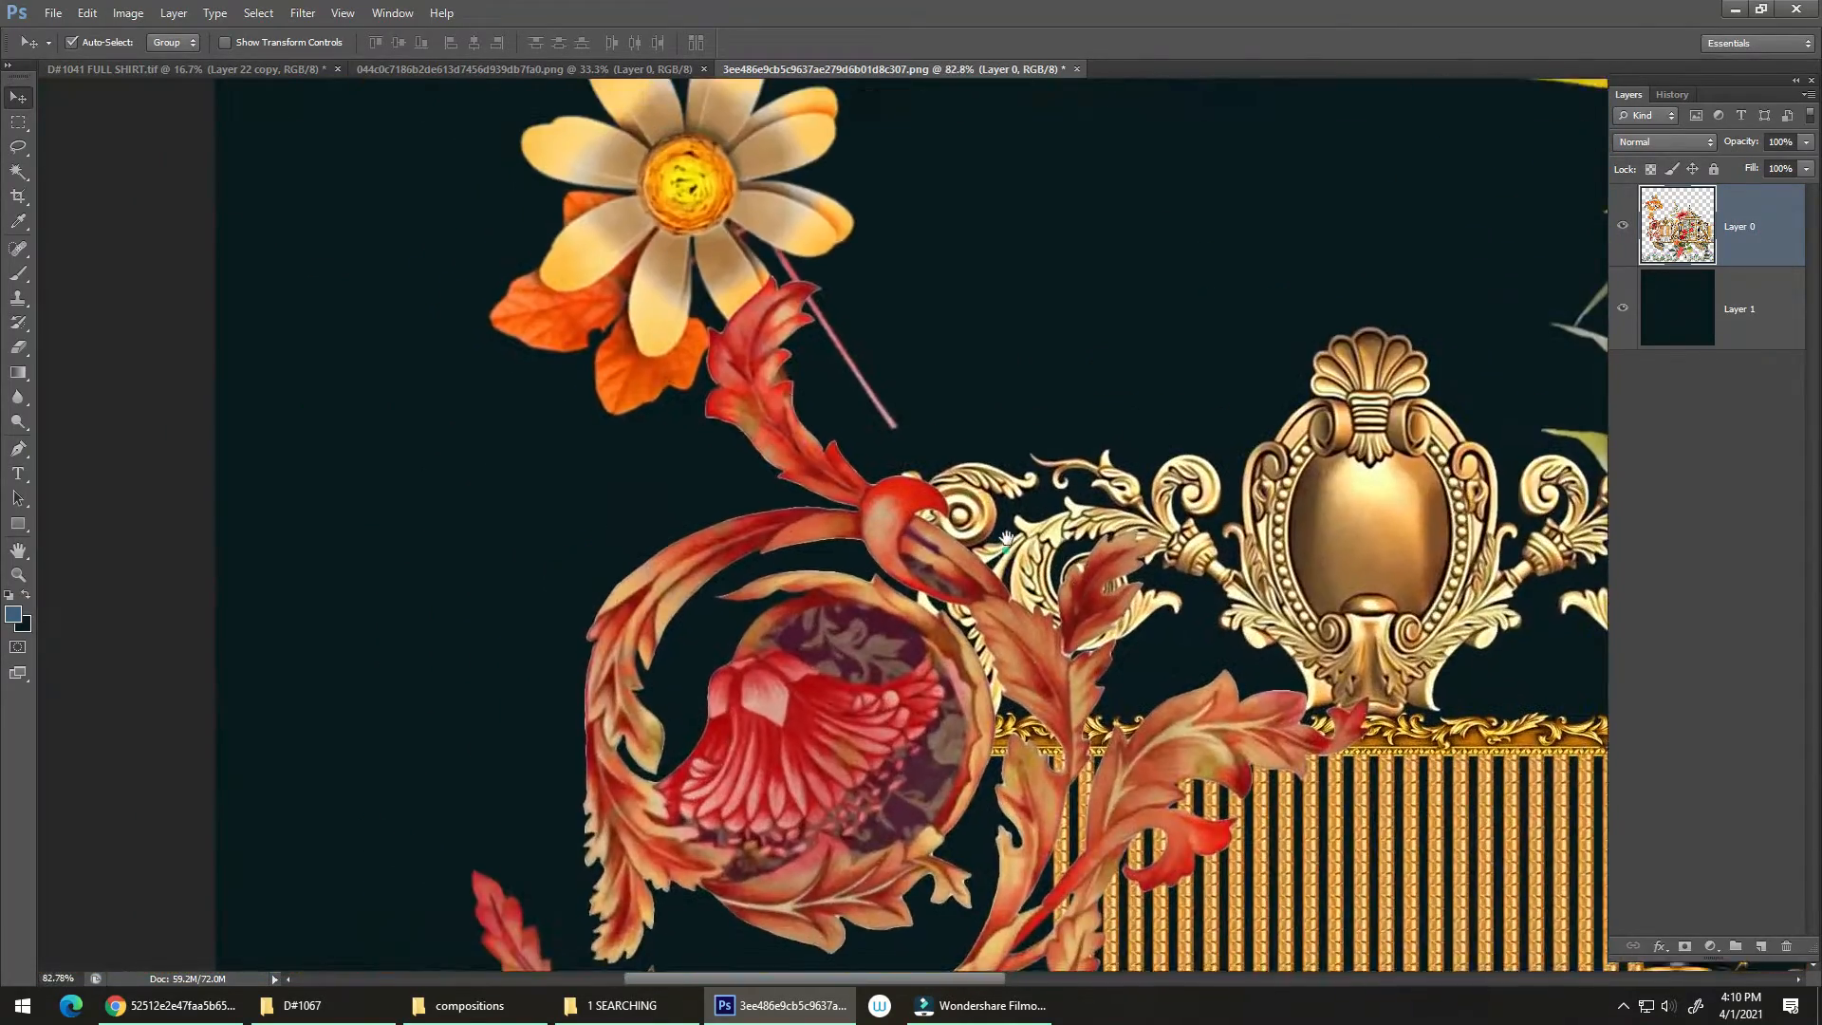
{"action": "scroll", "coordinate": [1007, 539], "scroll_direction": "down", "scroll_amount": 3}
{"action": "scroll", "coordinate": [875, 610], "scroll_direction": "up", "scroll_amount": 5}
{"action": "scroll", "coordinate": [845, 358], "scroll_direction": "down", "scroll_amount": 4}
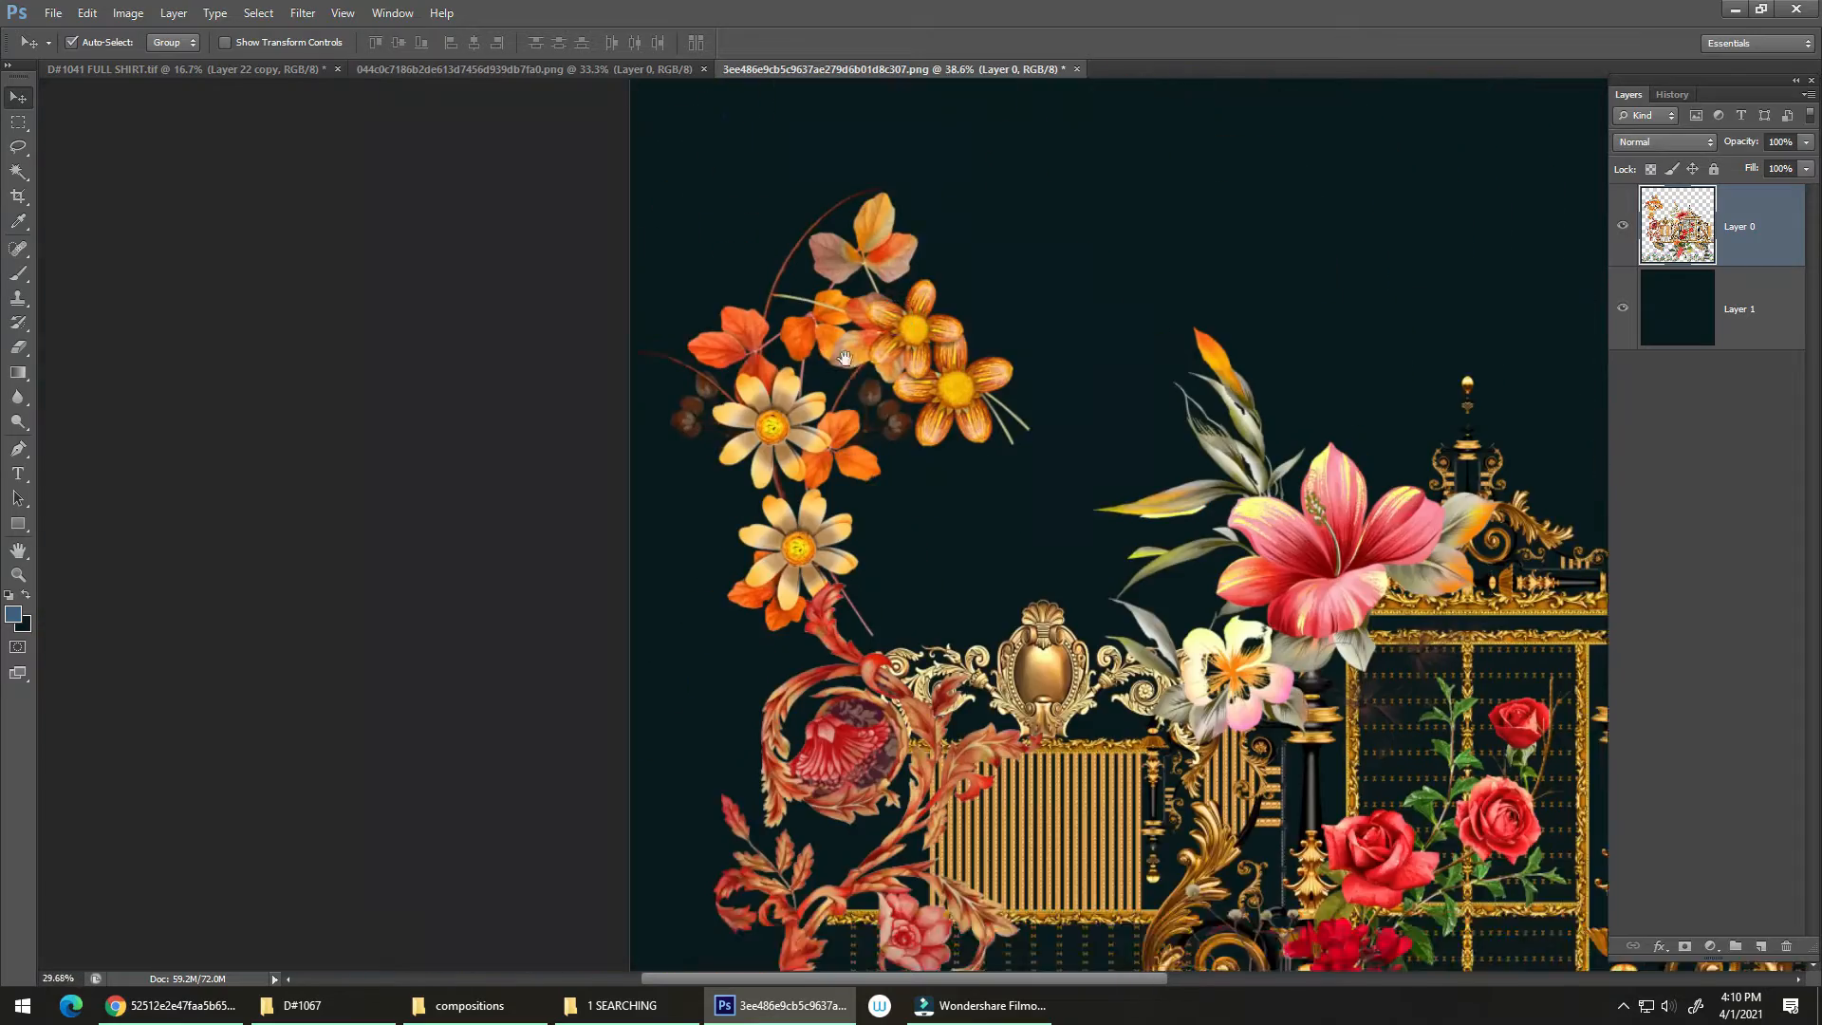
{"action": "scroll", "coordinate": [844, 358], "scroll_direction": "down", "scroll_amount": 2}
{"action": "scroll", "coordinate": [845, 358], "scroll_direction": "up", "scroll_amount": 5}
{"action": "scroll", "coordinate": [760, 517], "scroll_direction": "down", "scroll_amount": 6}
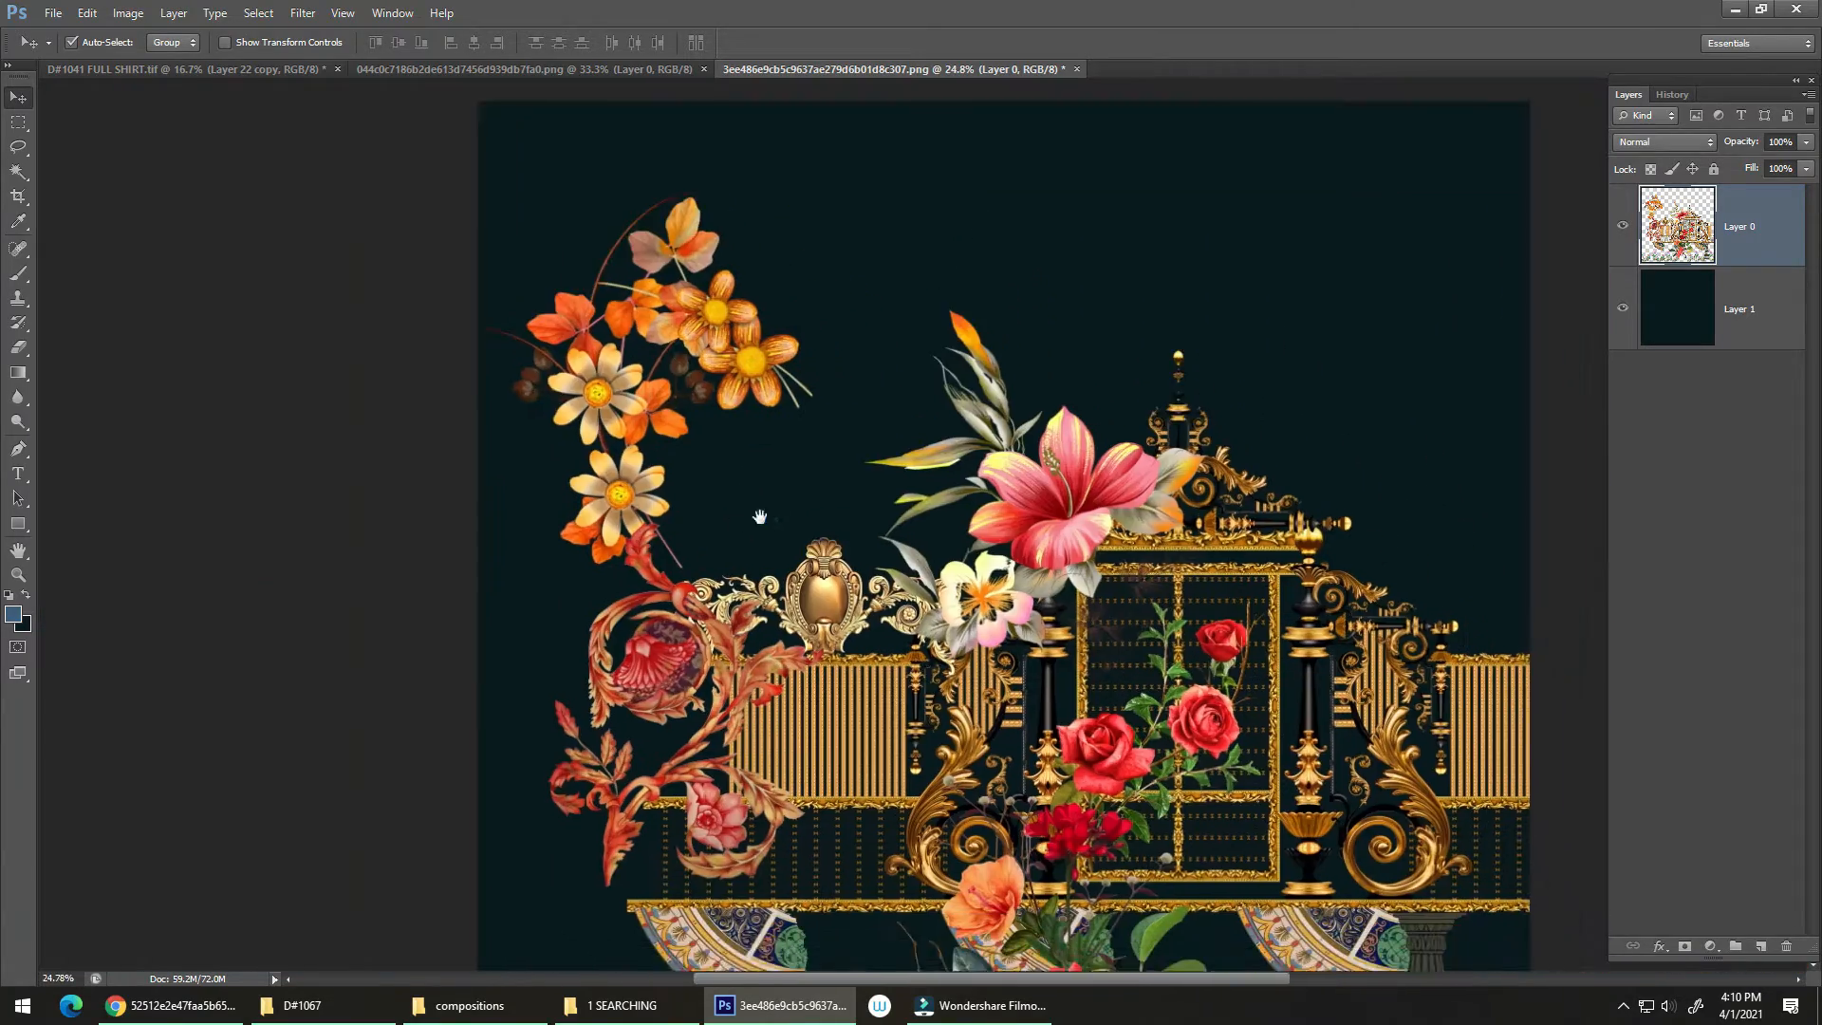
Inspect the gate's gold ornaments, roses, hibiscus, tiled fans and flower border down to the artwork's lower edge.
{"action": "scroll", "coordinate": [1018, 552], "scroll_direction": "up", "scroll_amount": 5}
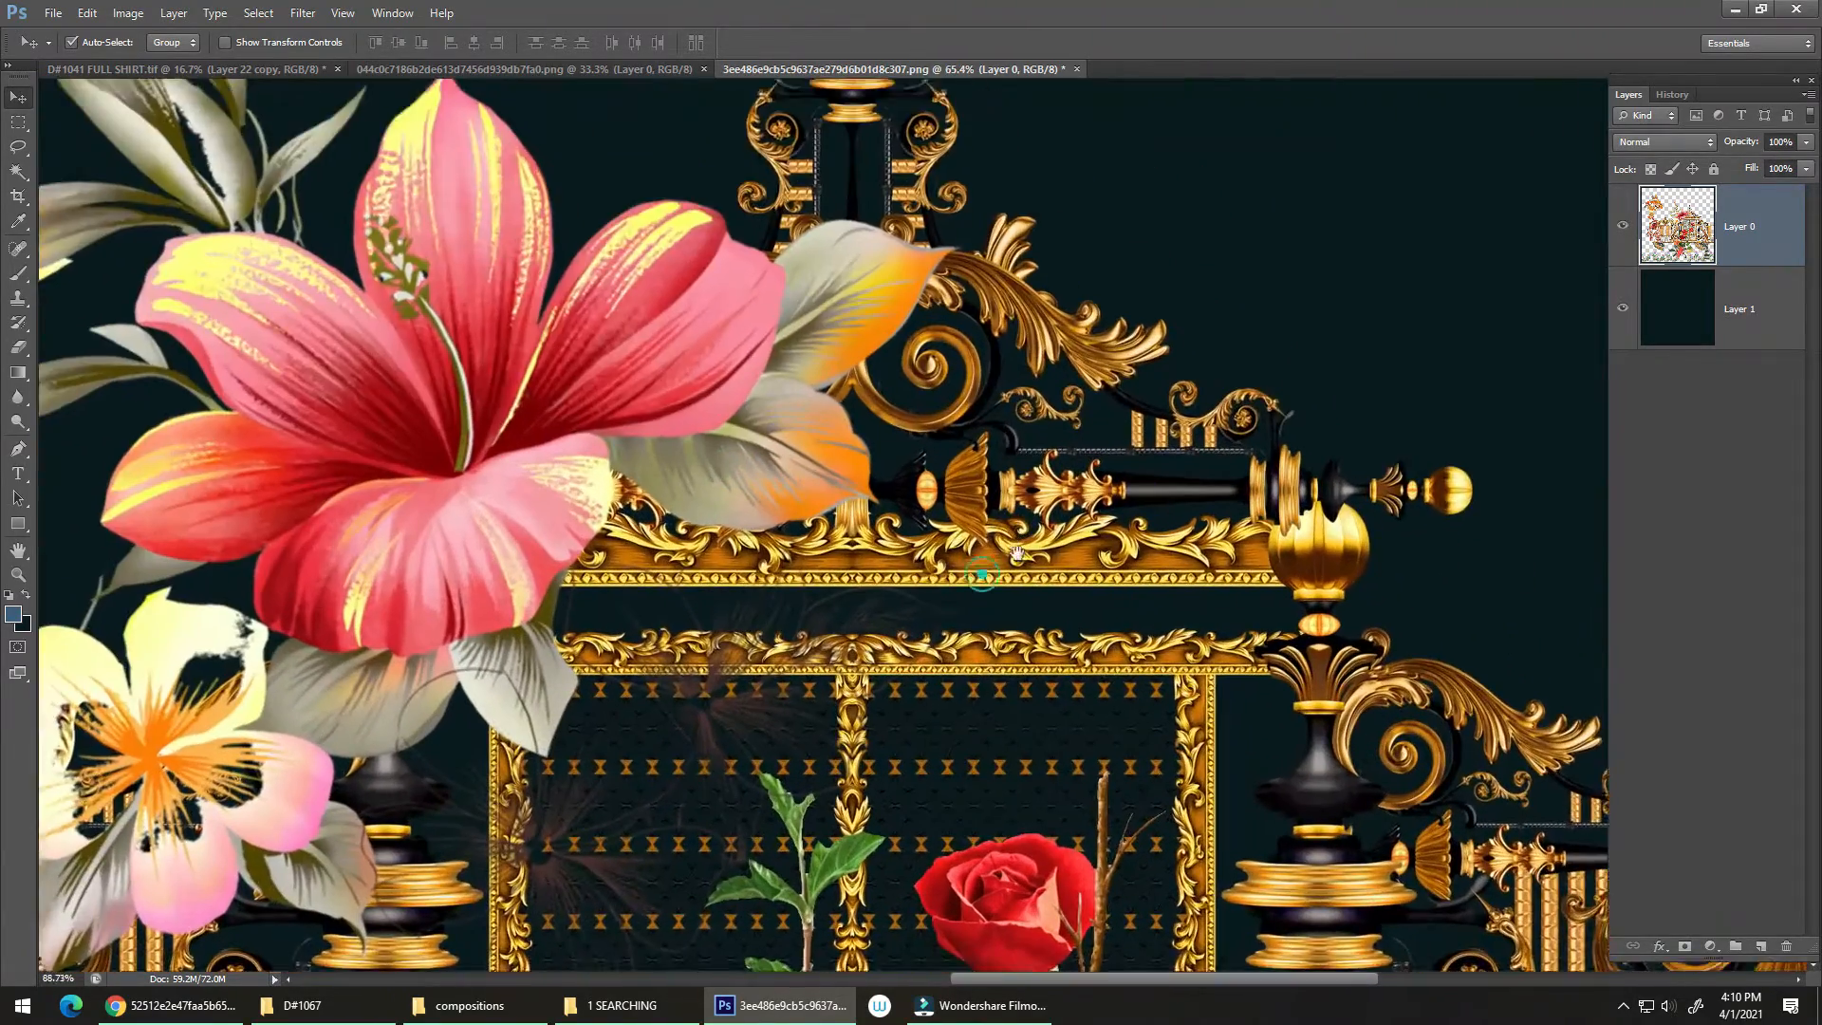
{"action": "left_click_drag", "start_coordinate": [1017, 552], "coordinate": [928, 398]}
{"action": "scroll", "coordinate": [921, 487], "scroll_direction": "down", "scroll_amount": 3}
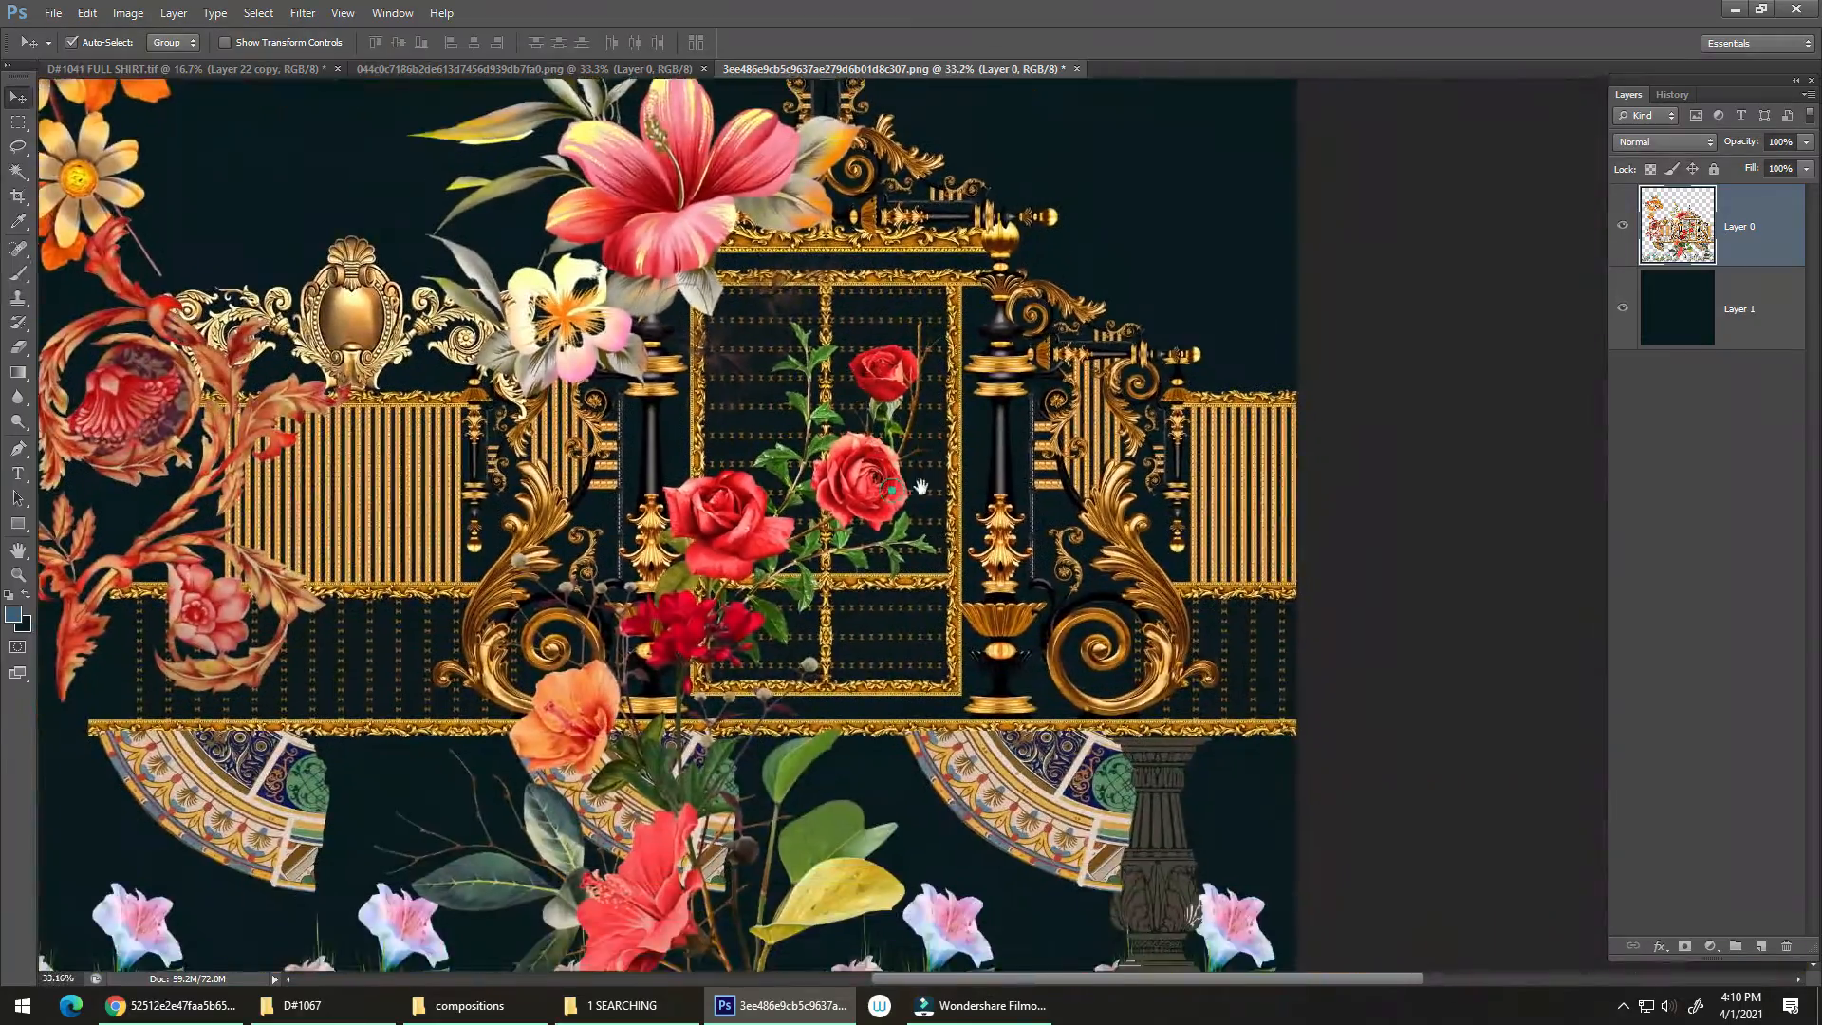
{"action": "scroll", "coordinate": [921, 487], "scroll_direction": "up", "scroll_amount": 5}
{"action": "scroll", "coordinate": [958, 479], "scroll_direction": "down", "scroll_amount": 5}
{"action": "scroll", "coordinate": [999, 472], "scroll_direction": "up", "scroll_amount": 2}
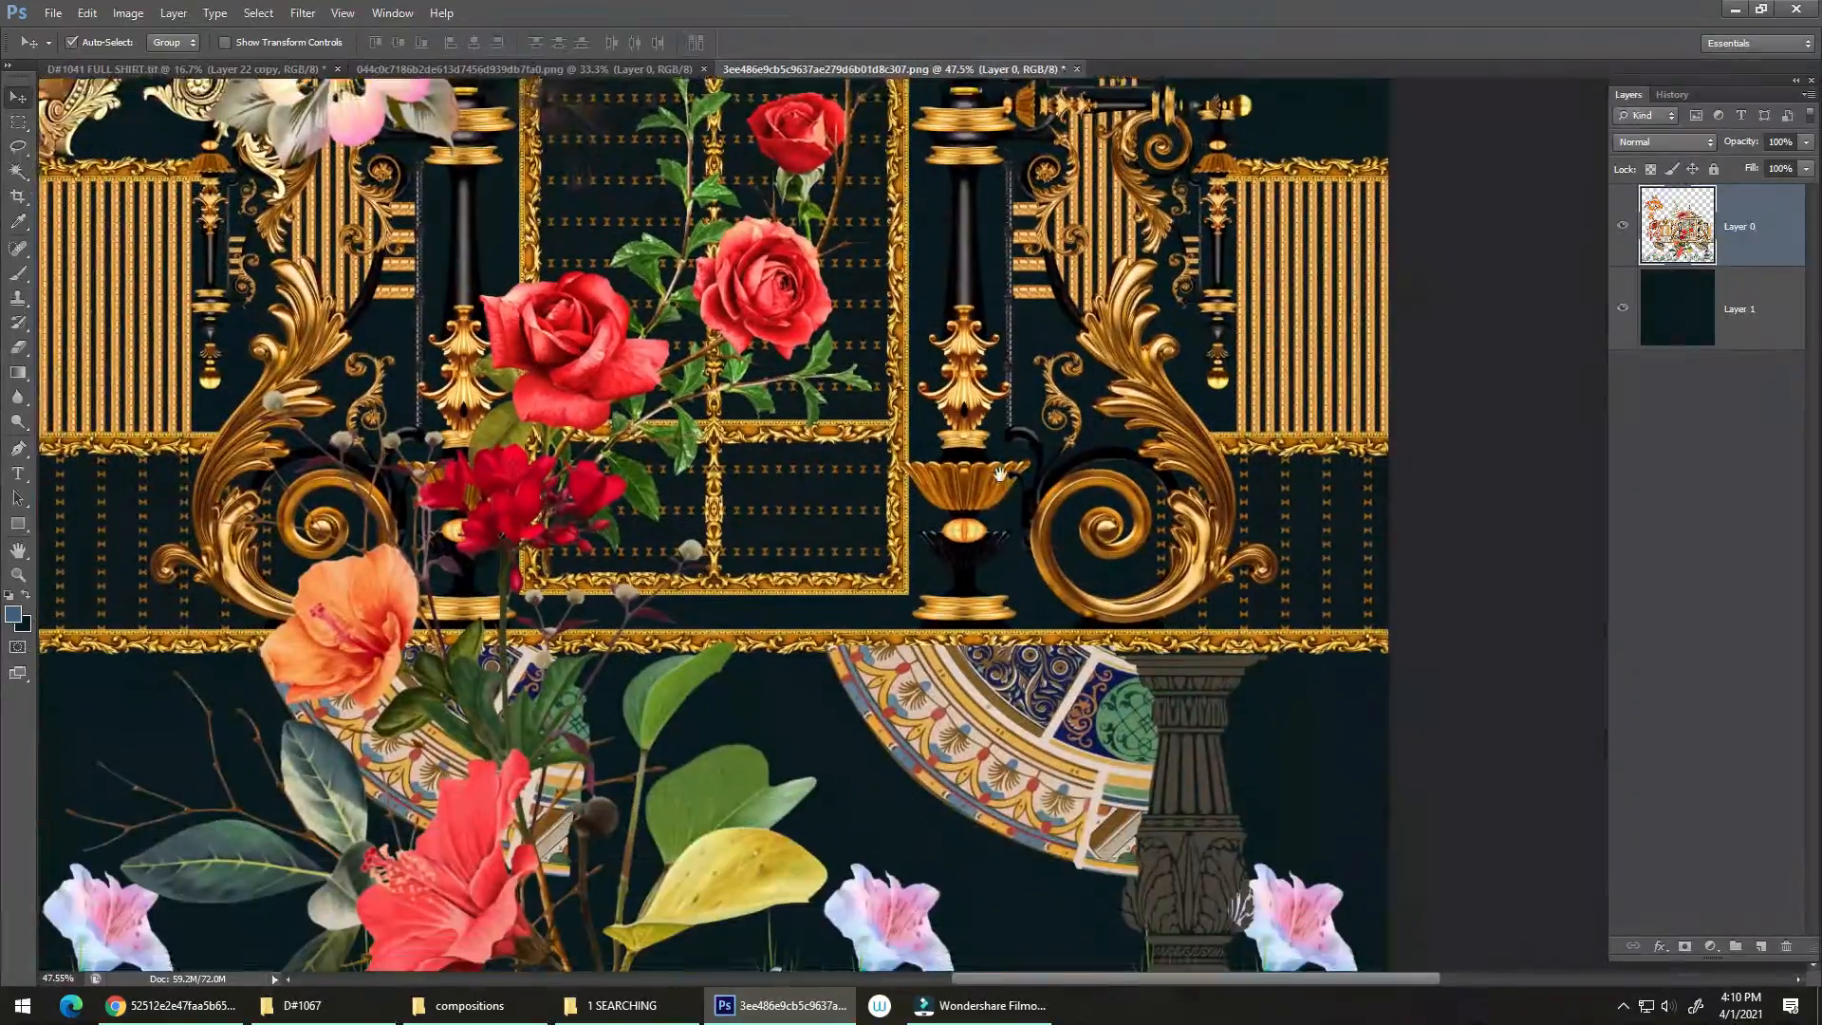
{"action": "scroll", "coordinate": [999, 471], "scroll_direction": "down", "scroll_amount": 3}
{"action": "scroll", "coordinate": [1010, 479], "scroll_direction": "up", "scroll_amount": 2}
{"action": "scroll", "coordinate": [1020, 484], "scroll_direction": "down", "scroll_amount": 3}
{"action": "scroll", "coordinate": [1033, 492], "scroll_direction": "up", "scroll_amount": 1}
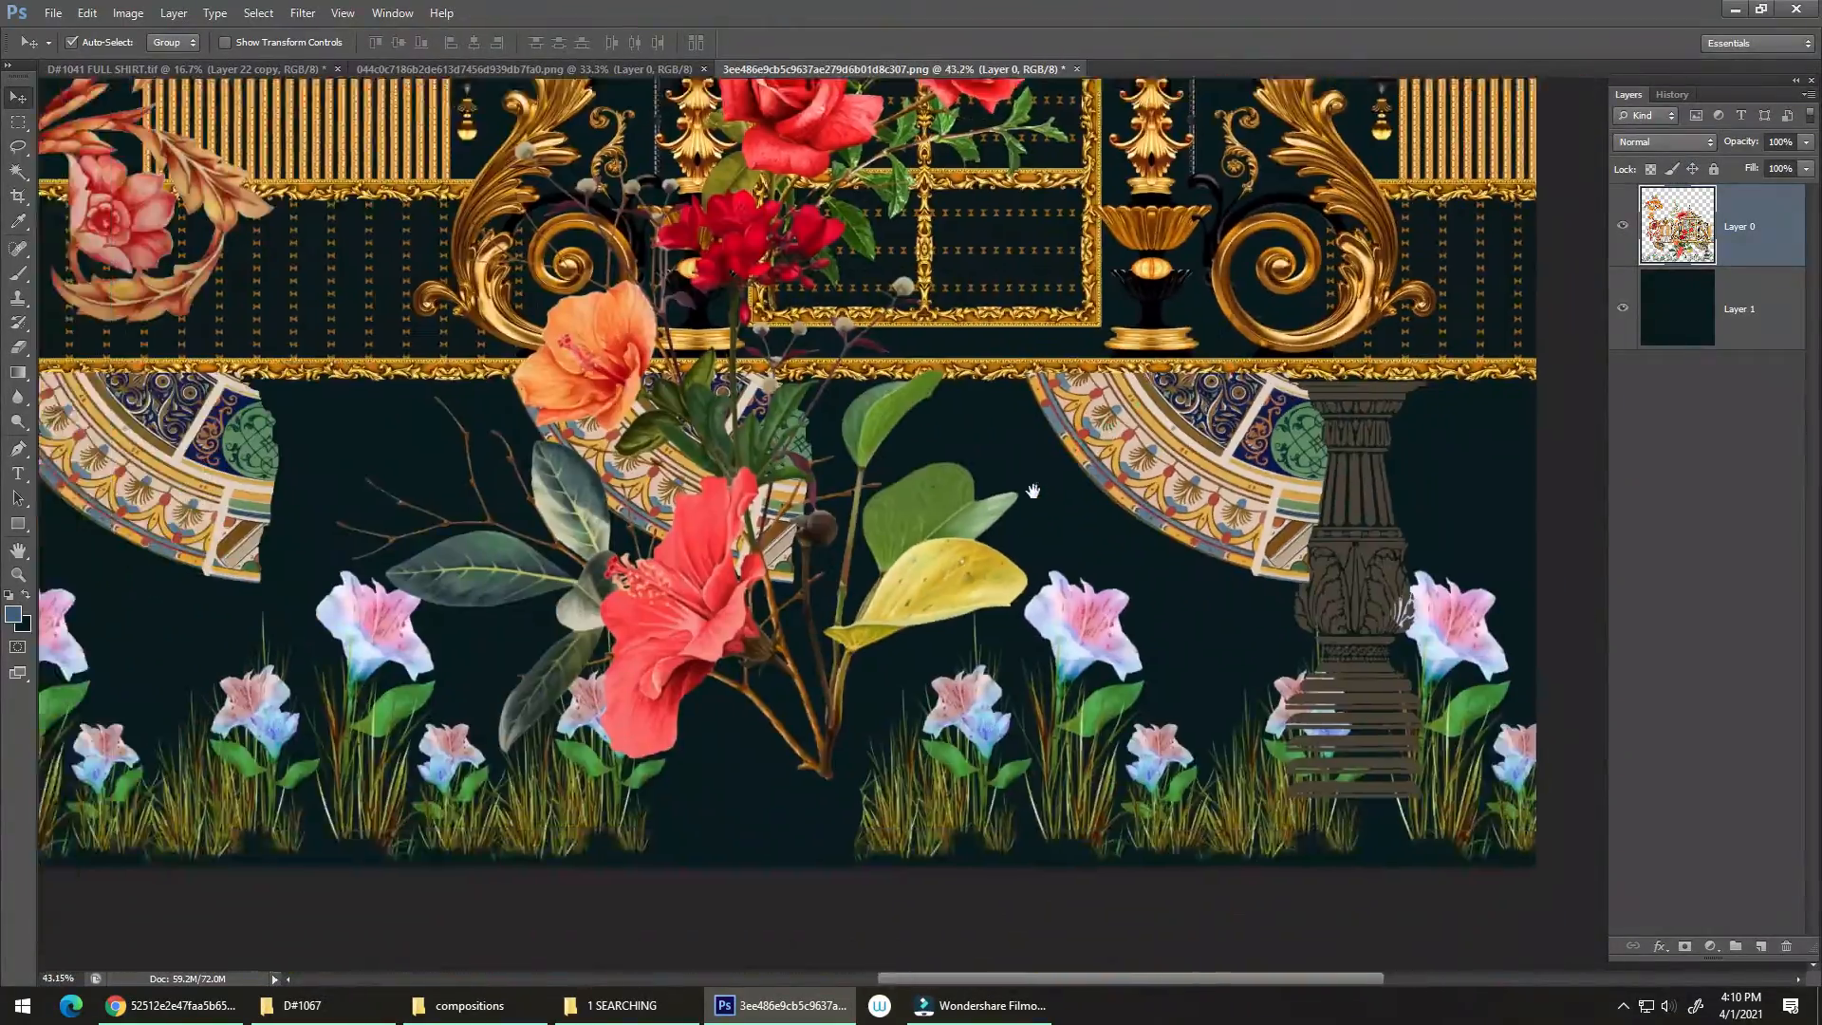
{"action": "scroll", "coordinate": [835, 453], "scroll_direction": "down", "scroll_amount": 2}
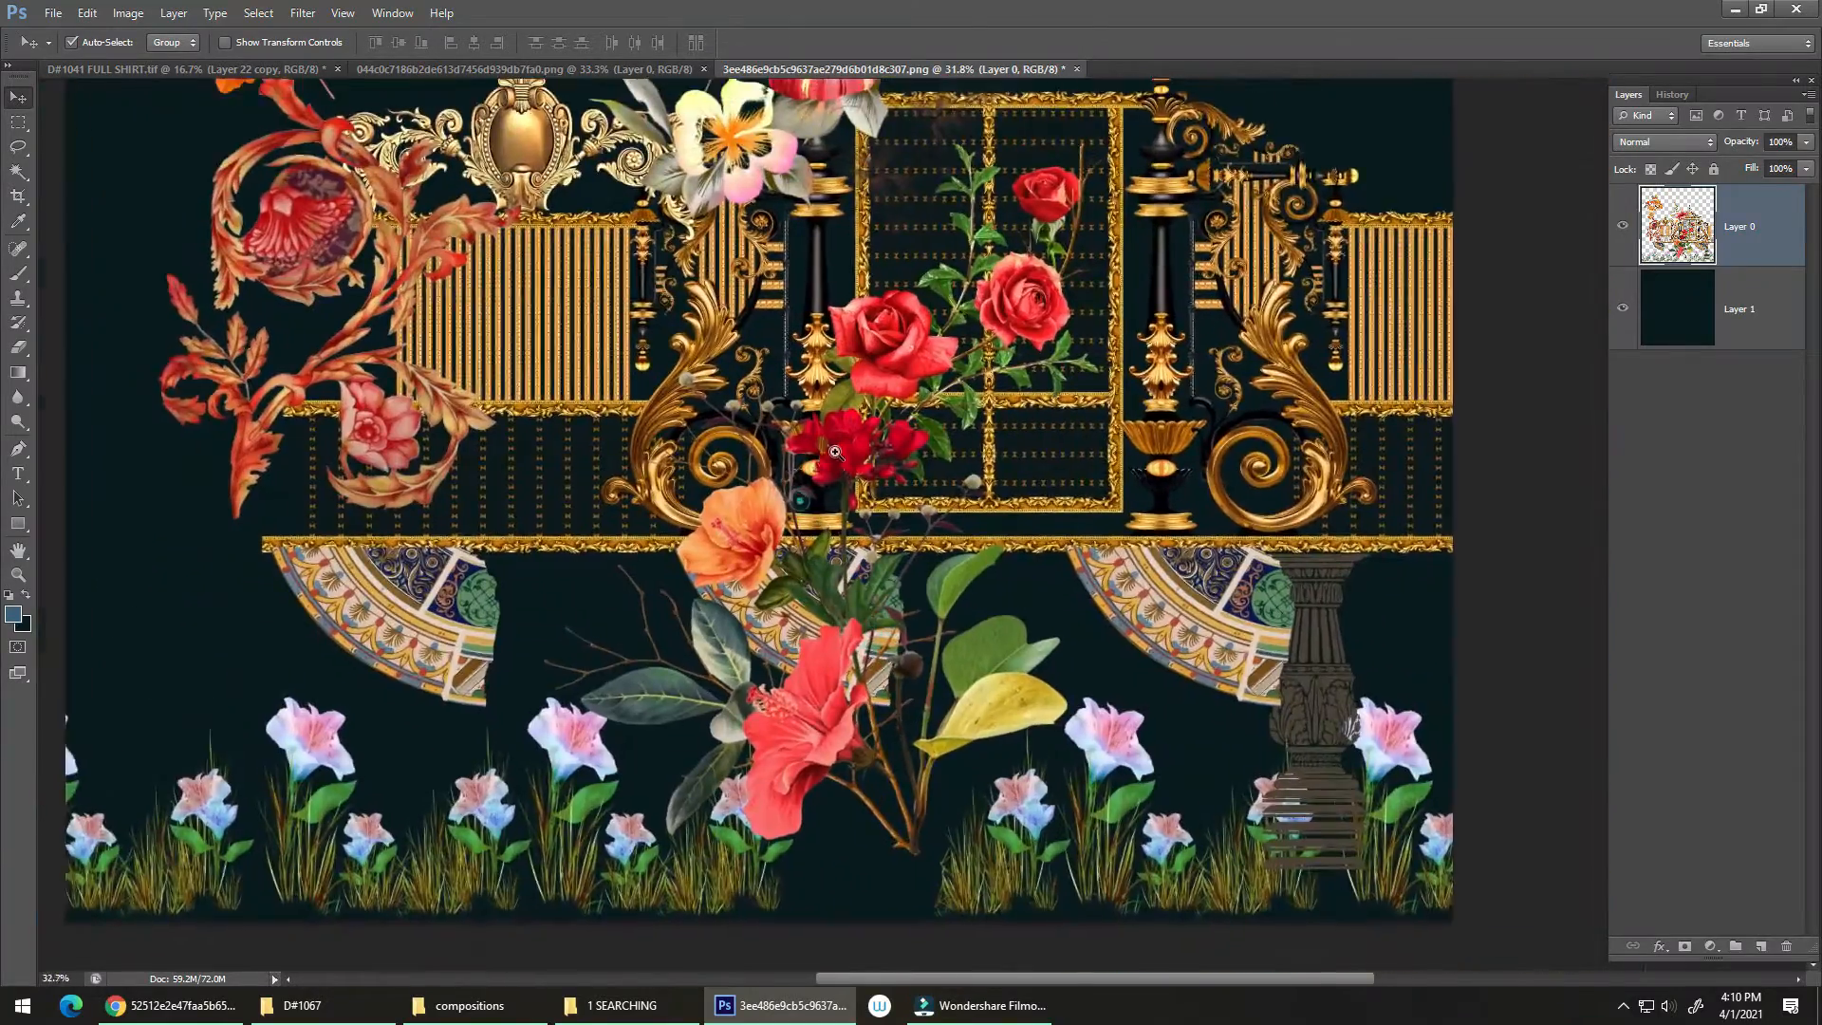
{"action": "left_click_drag", "start_coordinate": [835, 453], "coordinate": [800, 361]}
{"action": "left_click_drag", "start_coordinate": [745, 321], "coordinate": [851, 378]}
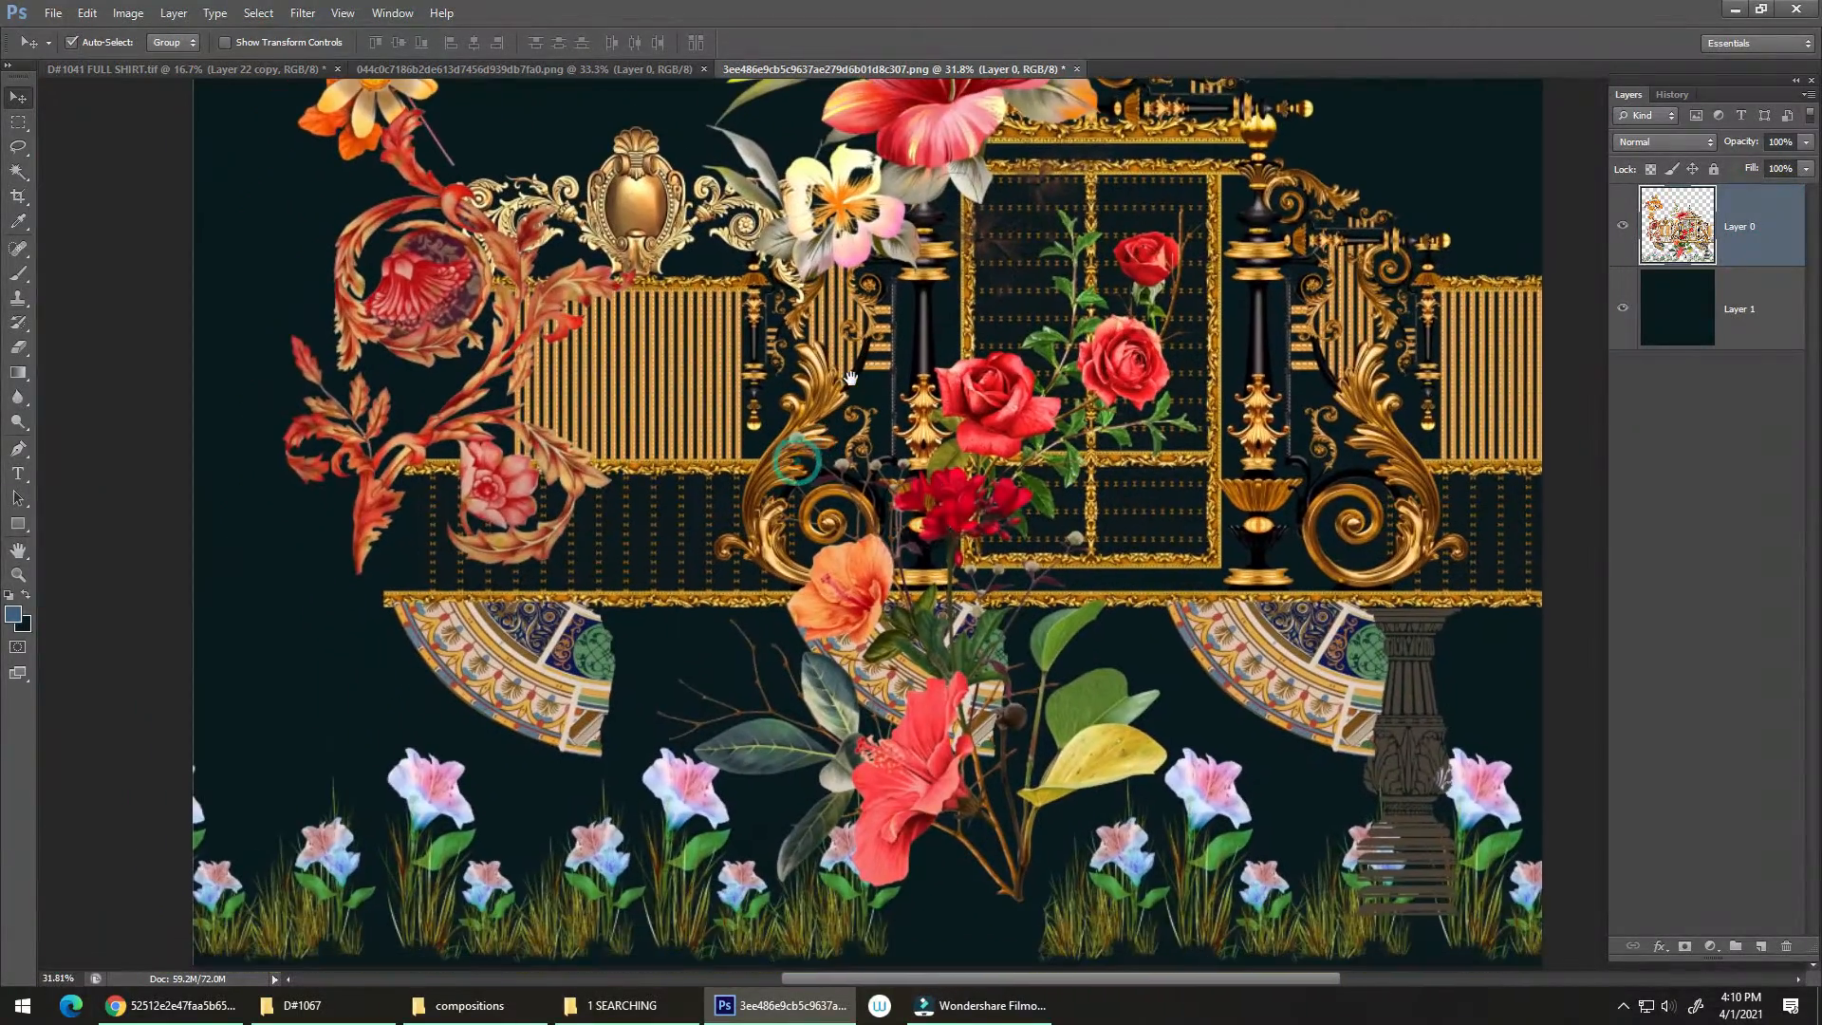
{"action": "scroll", "coordinate": [851, 379], "scroll_direction": "up", "scroll_amount": 5}
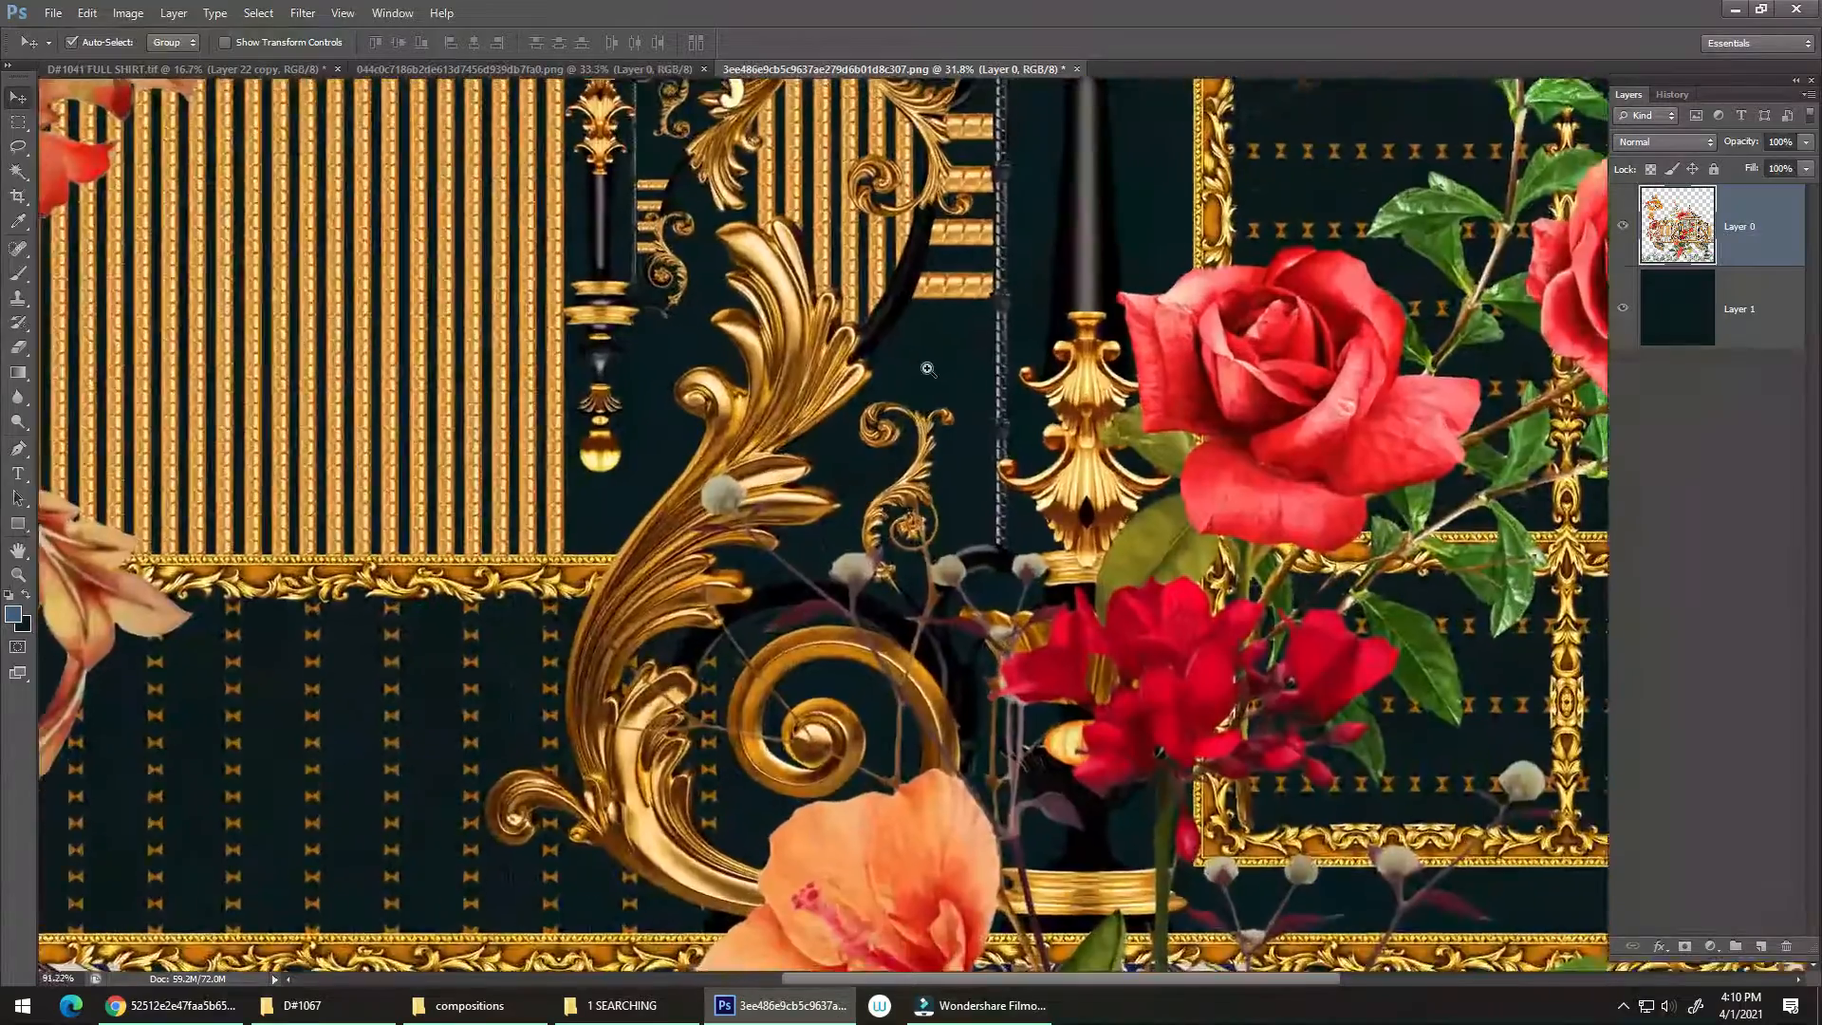
{"action": "scroll", "coordinate": [928, 370], "scroll_direction": "up", "scroll_amount": 2}
{"action": "scroll", "coordinate": [854, 380], "scroll_direction": "down", "scroll_amount": 4}
{"action": "scroll", "coordinate": [775, 316], "scroll_direction": "up", "scroll_amount": 3}
Bring the gate-and-flowers artwork into the D#1041 FULL SHIRT design, over the pale flowers beside the black fence.
{"action": "left_click", "coordinate": [776, 316]}
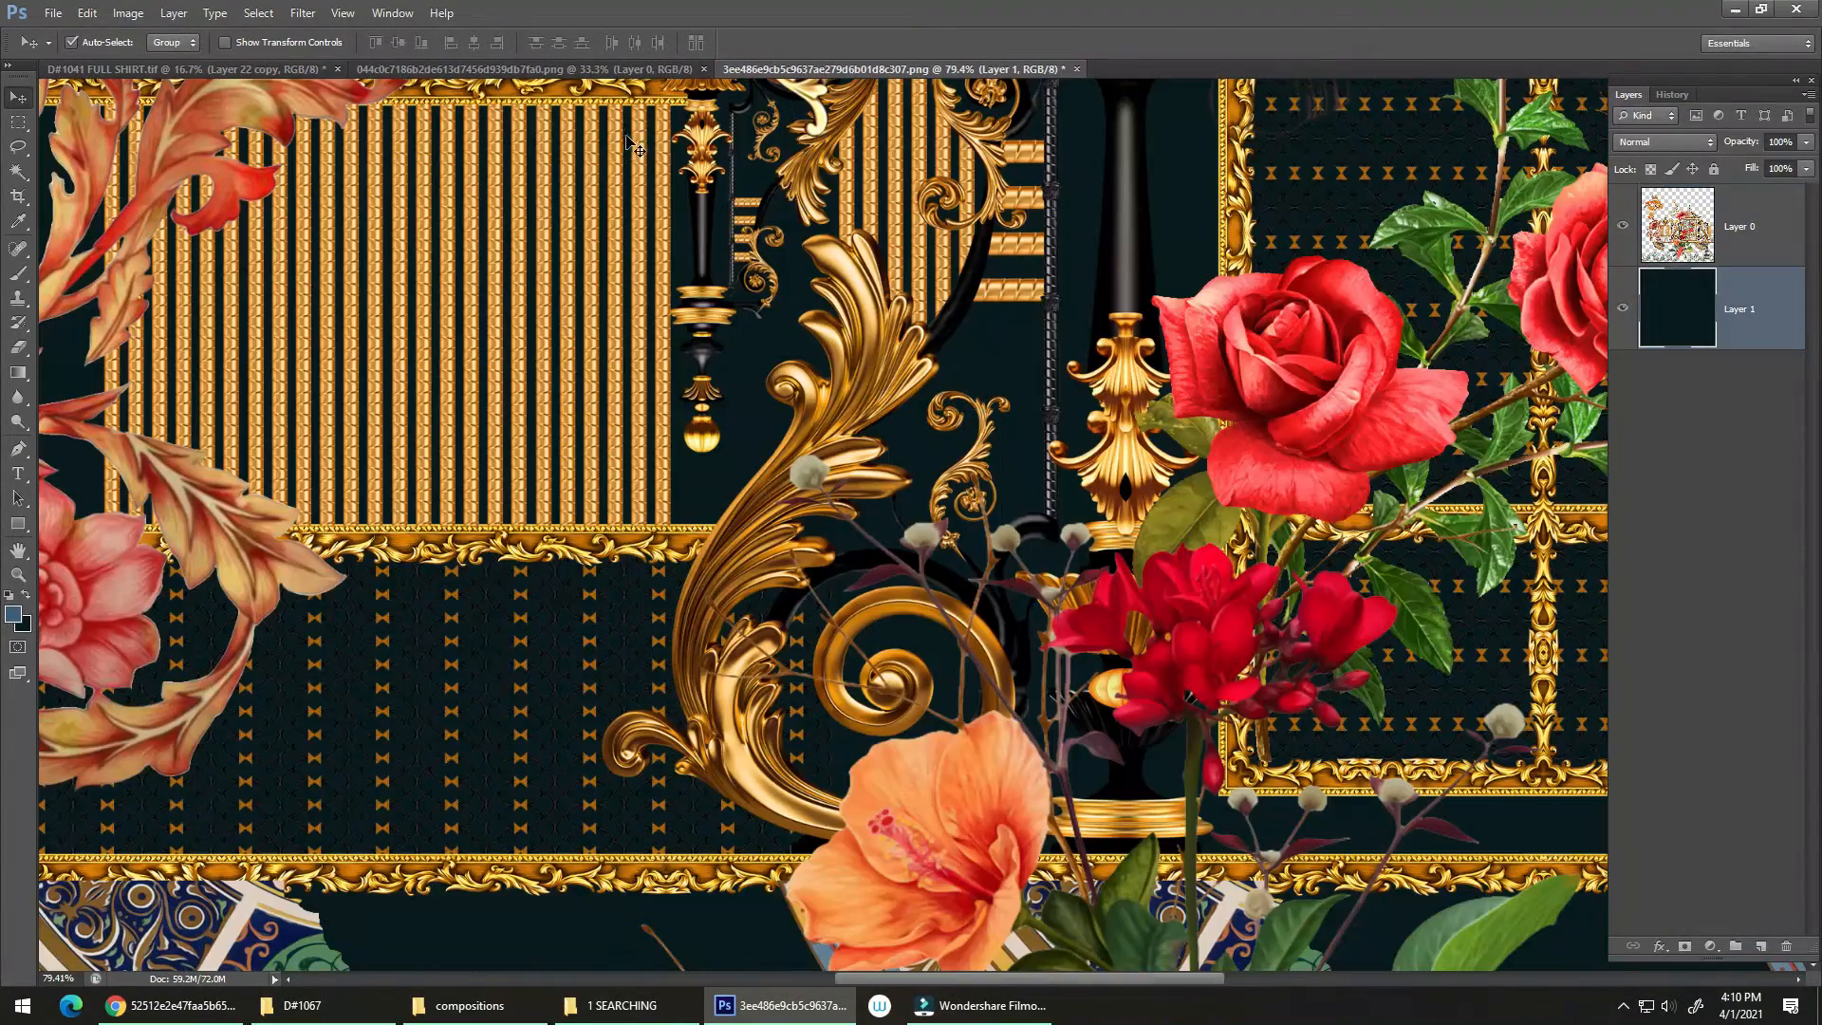
{"action": "left_click_drag", "start_coordinate": [652, 109], "coordinate": [322, 71]}
{"action": "left_click", "coordinate": [276, 71]}
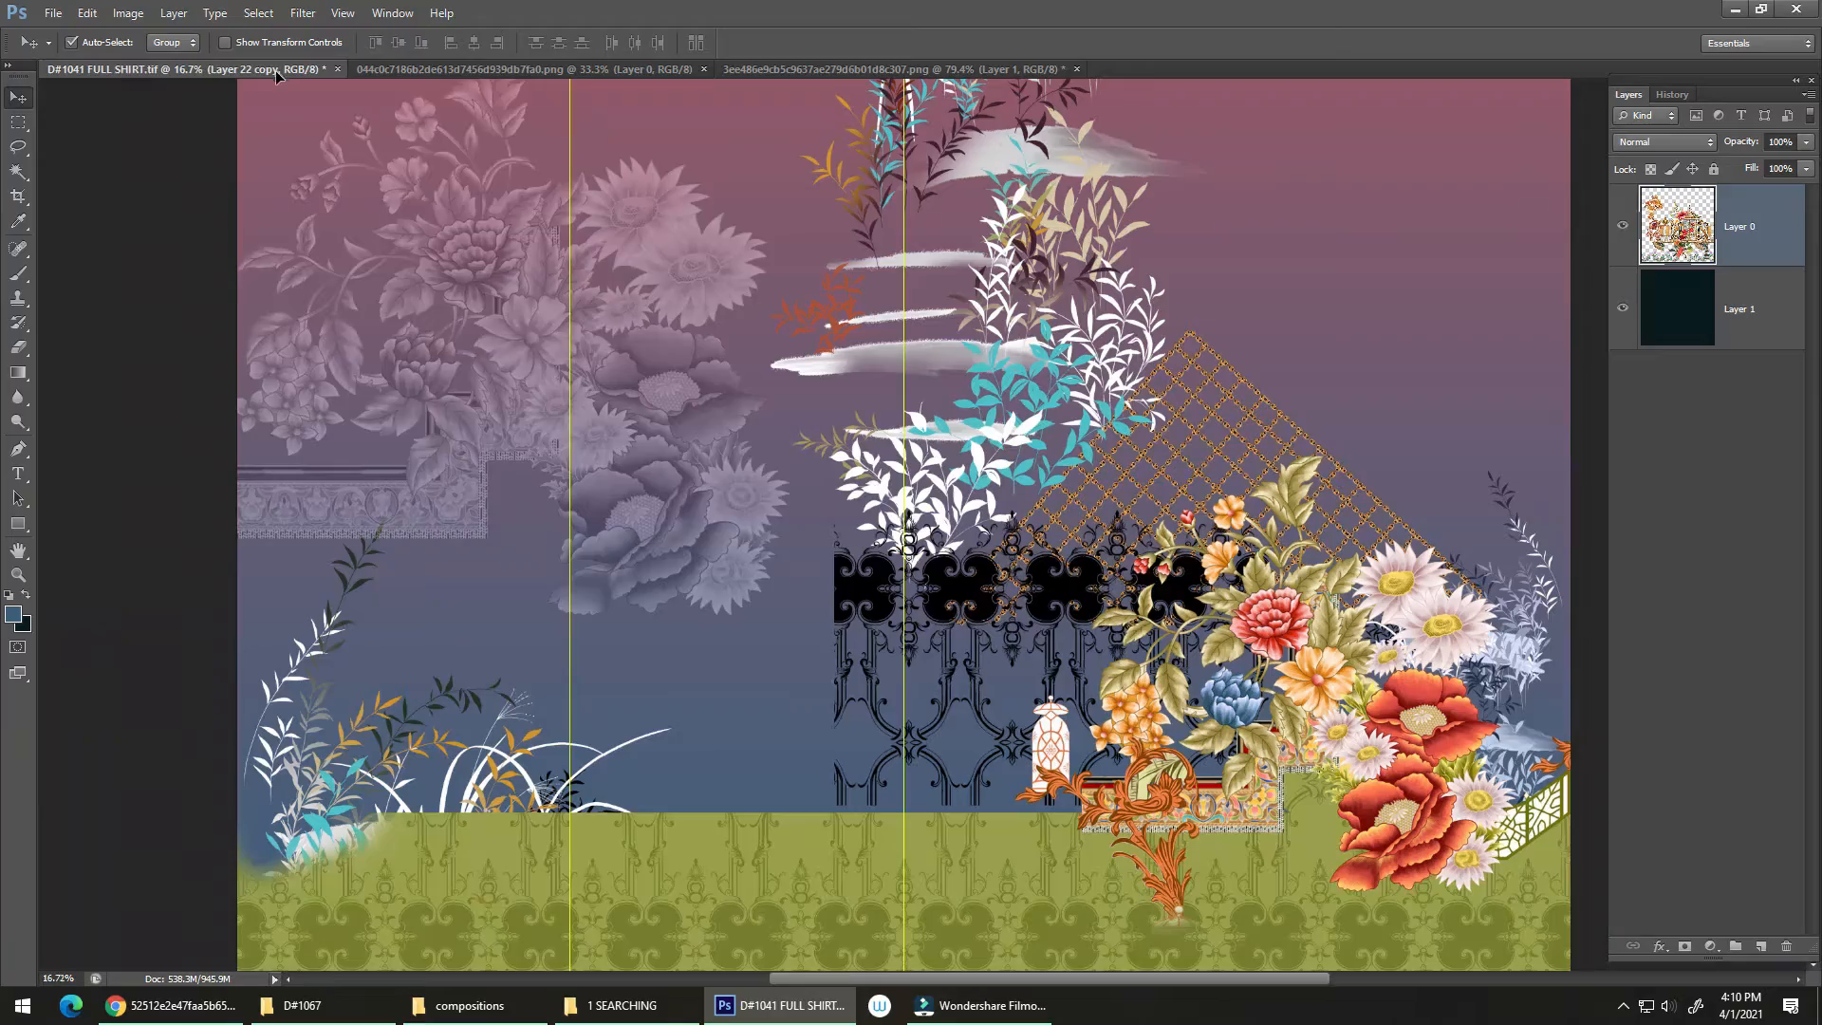
{"action": "left_click_drag", "start_coordinate": [449, 216], "coordinate": [723, 302]}
{"action": "left_click_drag", "start_coordinate": [632, 238], "coordinate": [536, 612]}
{"action": "left_click", "coordinate": [827, 482], "text": "ctrl"}
{"action": "left_click", "coordinate": [536, 608]}
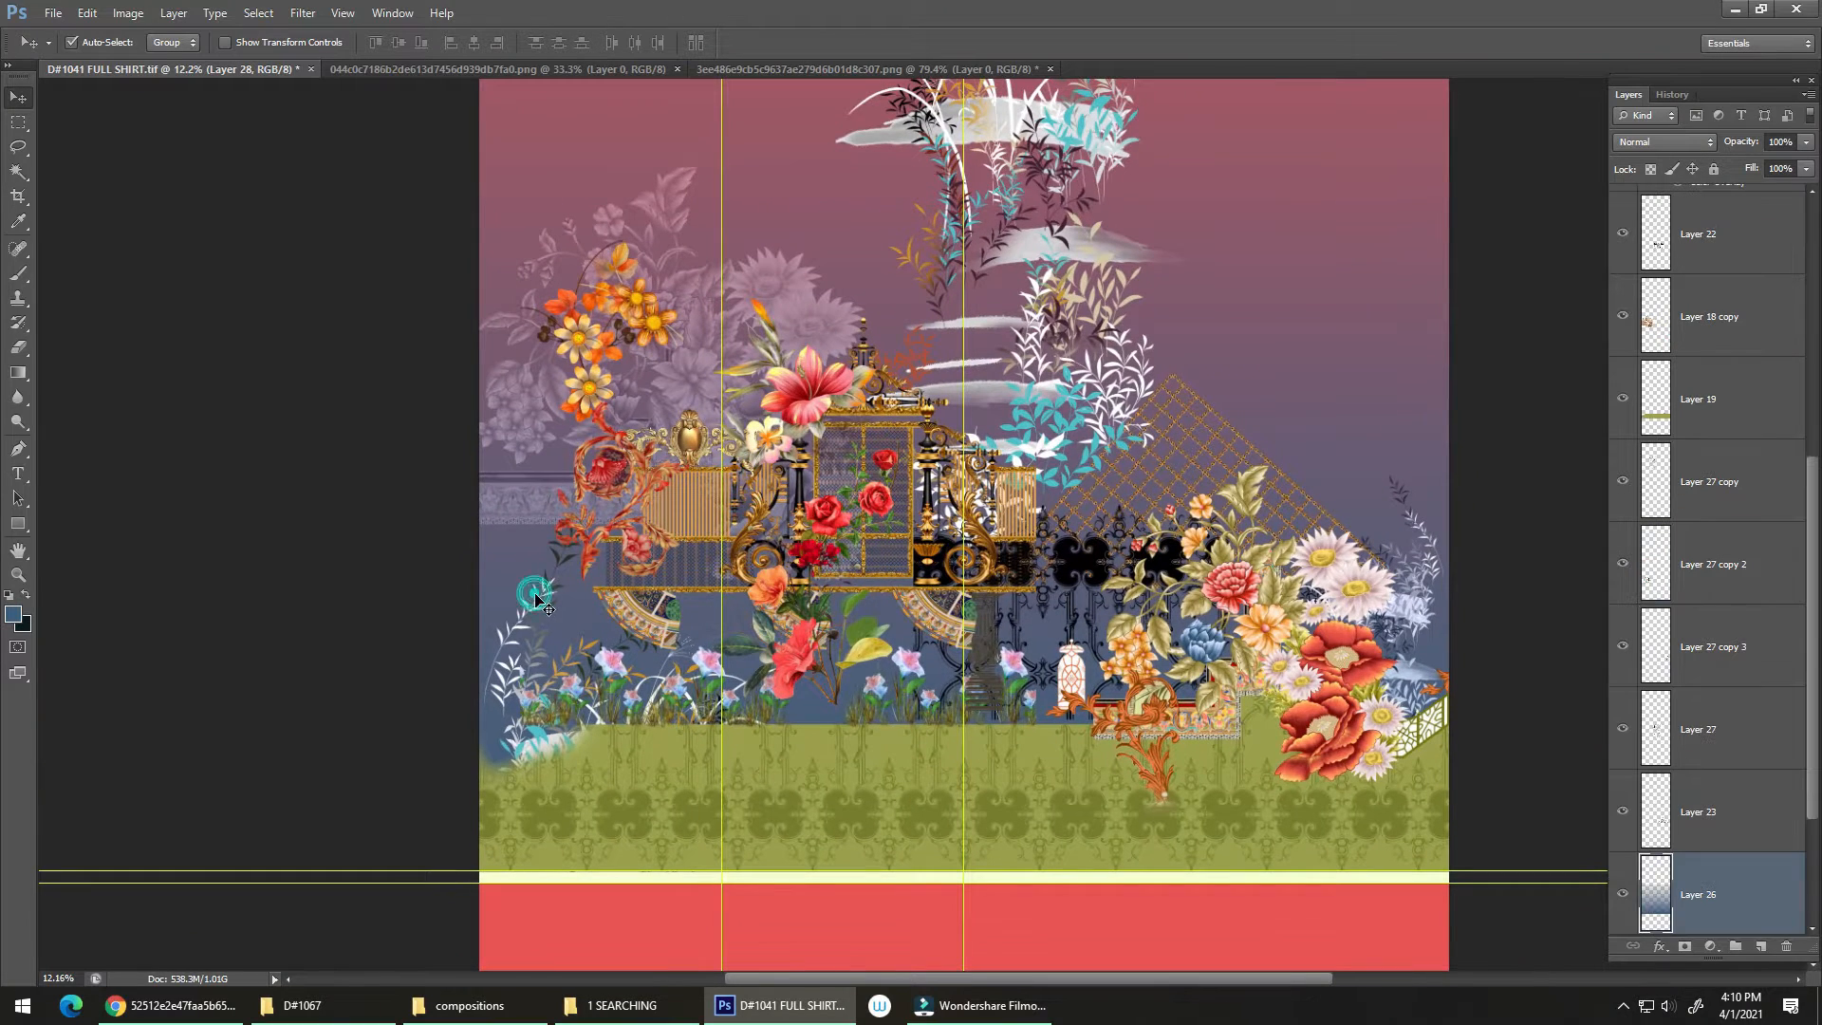
Move the gate artwork down so its small flowers and grass lie along the lower edge of the green ground.
{"action": "left_click_drag", "start_coordinate": [533, 710], "coordinate": [743, 600]}
{"action": "mouse_move", "coordinate": [825, 520]}
{"action": "left_mouse_down"}
{"action": "mouse_move", "coordinate": [788, 537]}
{"action": "mouse_move", "coordinate": [805, 533]}
{"action": "left_mouse_up"}
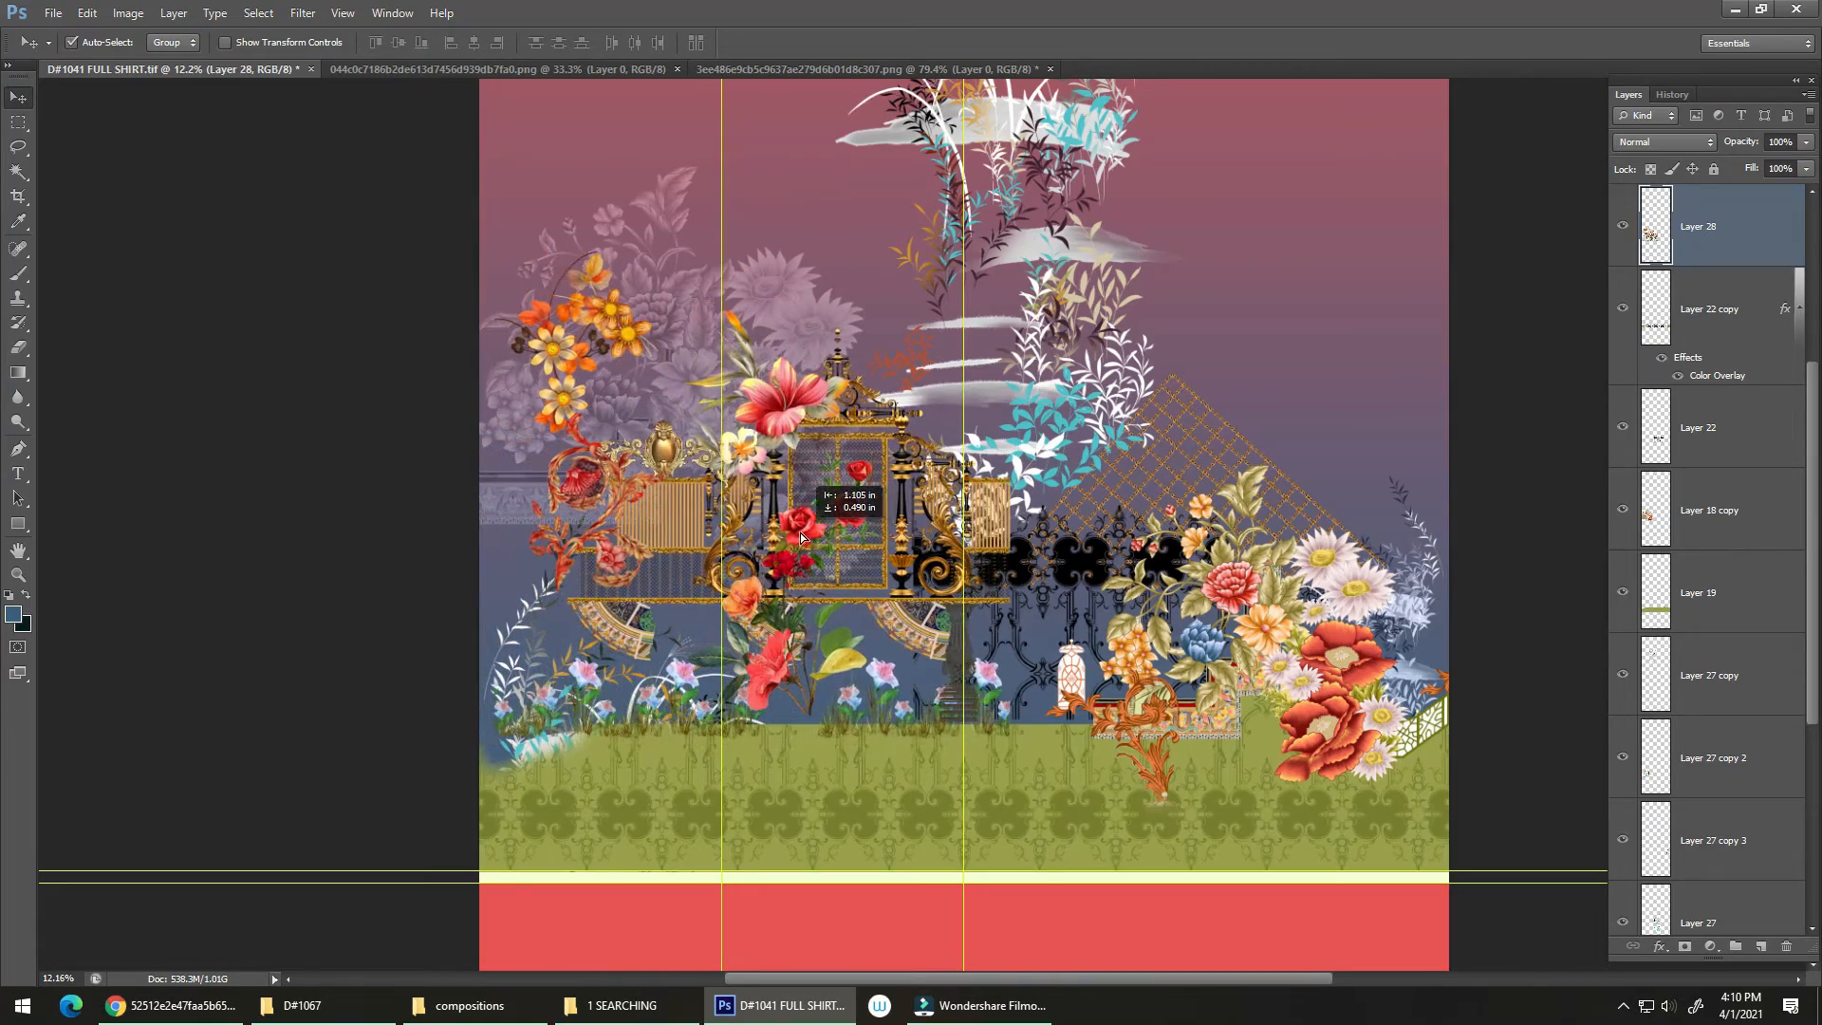
{"action": "left_click", "coordinate": [772, 609]}
{"action": "mouse_move", "coordinate": [775, 608]}
{"action": "left_mouse_down"}
{"action": "mouse_move", "coordinate": [775, 466]}
{"action": "mouse_move", "coordinate": [757, 512]}
{"action": "mouse_move", "coordinate": [778, 580]}
{"action": "left_mouse_up"}
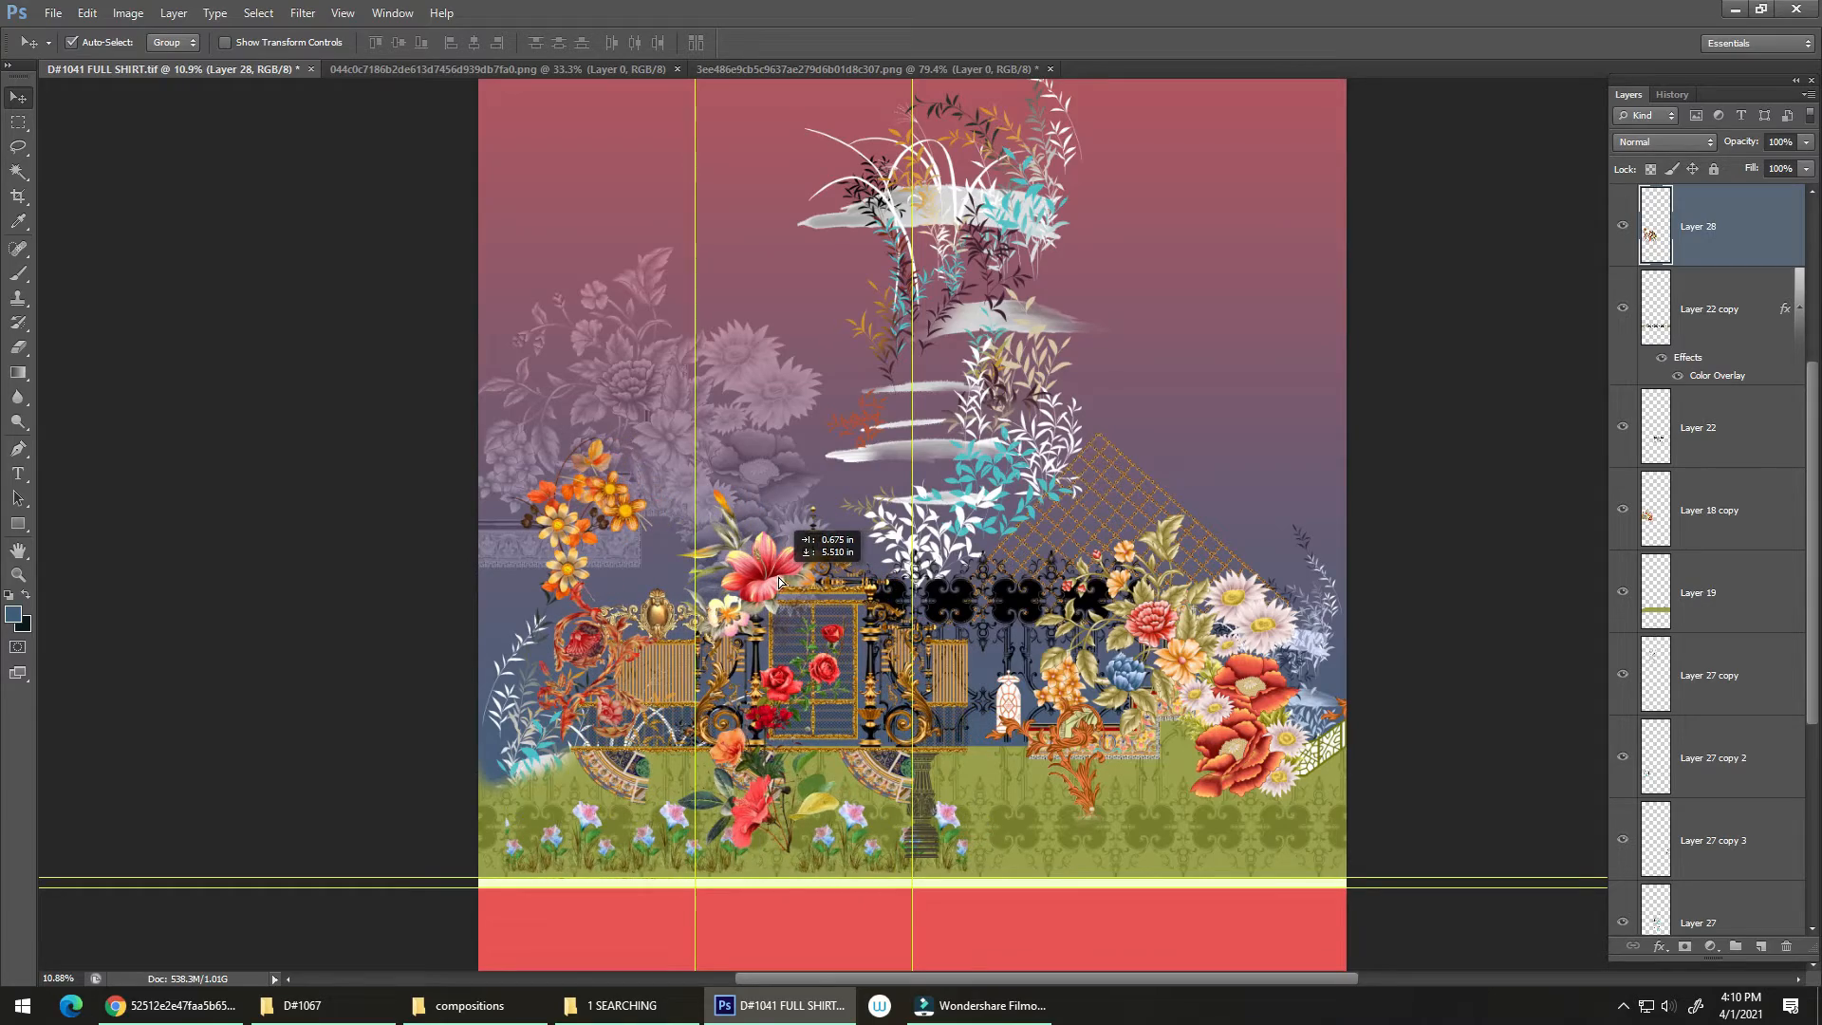
Marquee-select a stretch of the gold border along the foot of the gate's fence.
{"action": "scroll", "coordinate": [560, 749], "scroll_direction": "up", "scroll_amount": 3}
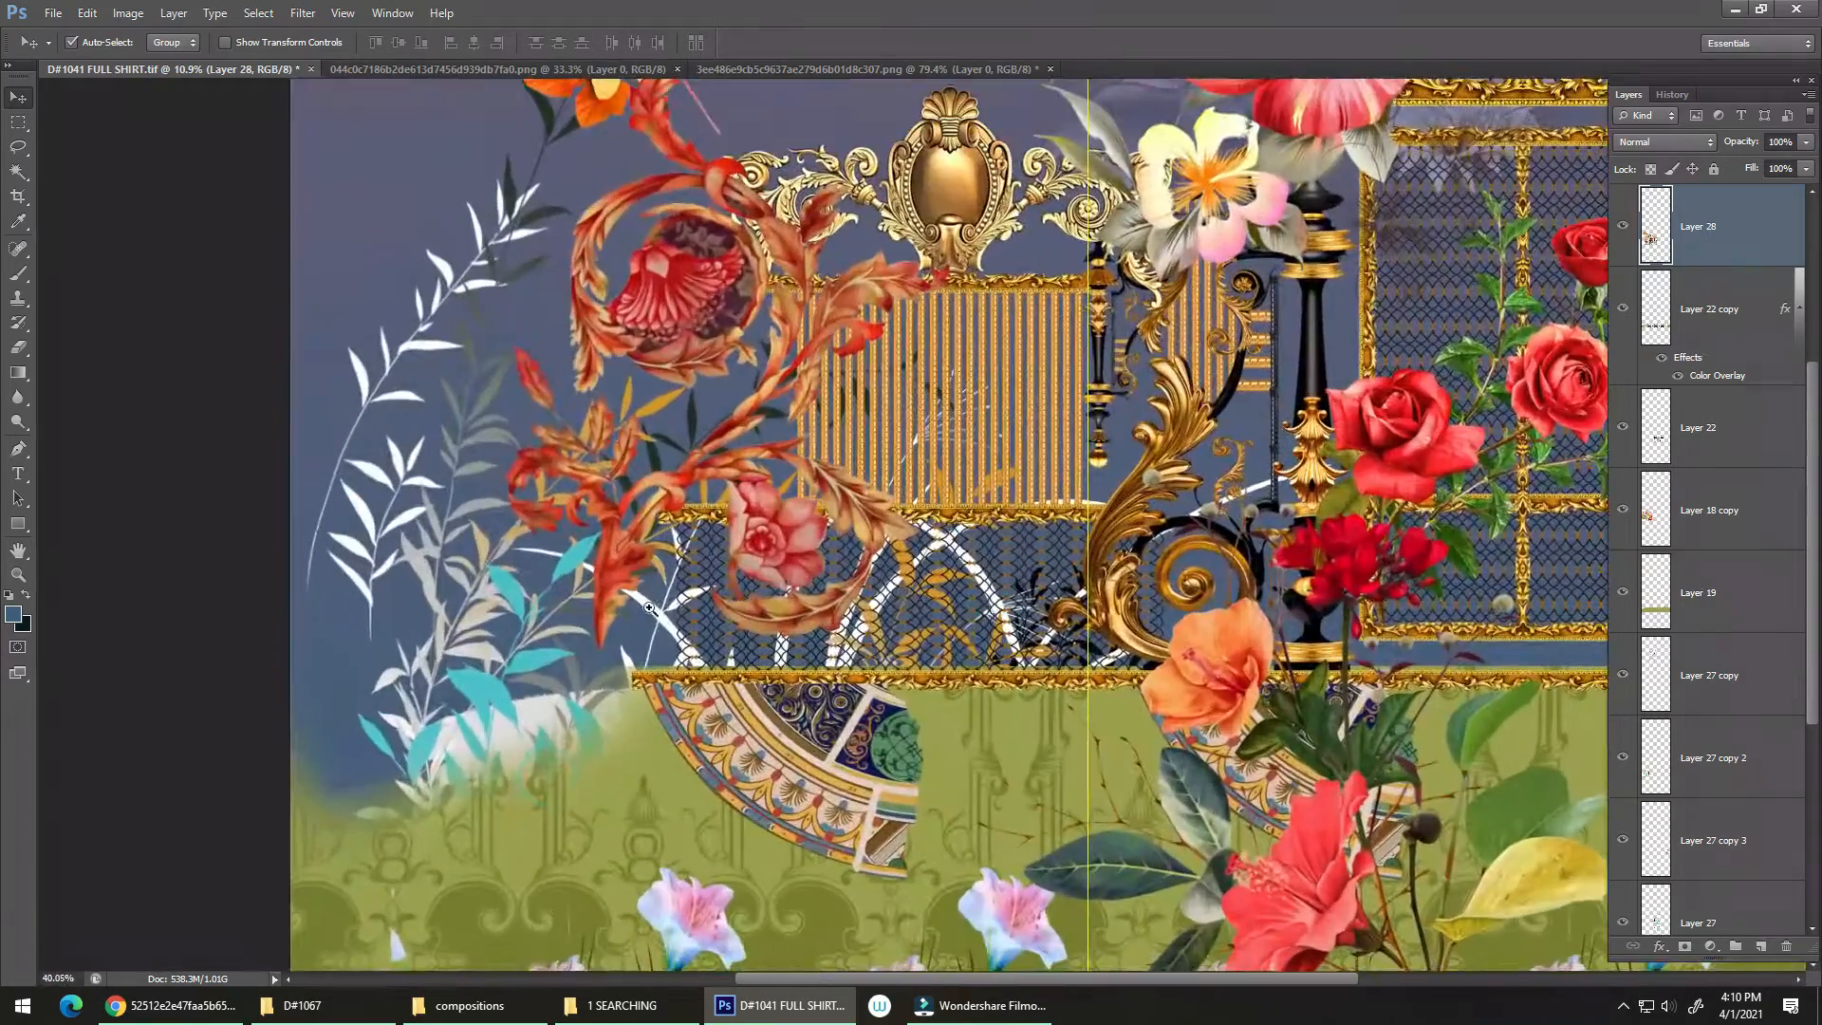
{"action": "scroll", "coordinate": [664, 617], "scroll_direction": "down", "scroll_amount": 2}
{"action": "scroll", "coordinate": [776, 520], "scroll_direction": "up", "scroll_amount": 3}
{"action": "scroll", "coordinate": [775, 520], "scroll_direction": "down", "scroll_amount": 4}
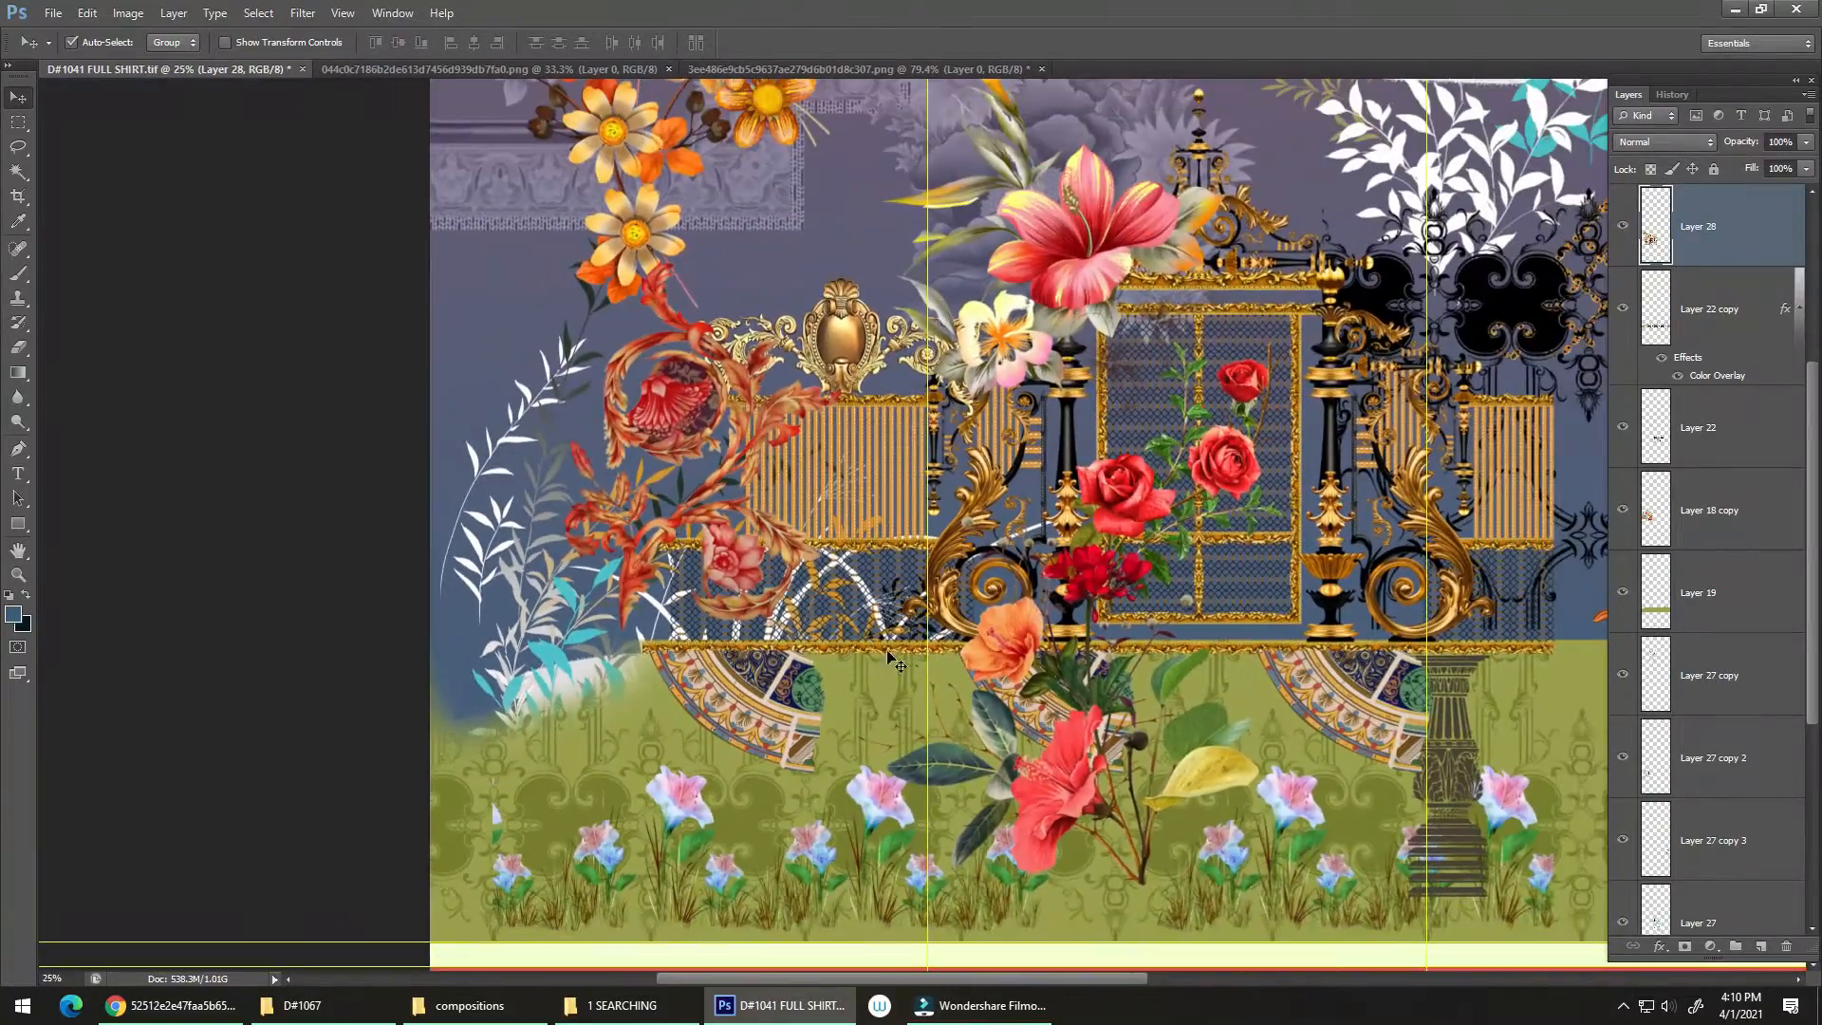
{"action": "left_click_drag", "start_coordinate": [854, 671], "coordinate": [944, 671]}
{"action": "left_click_drag", "start_coordinate": [931, 550], "coordinate": [900, 605]}
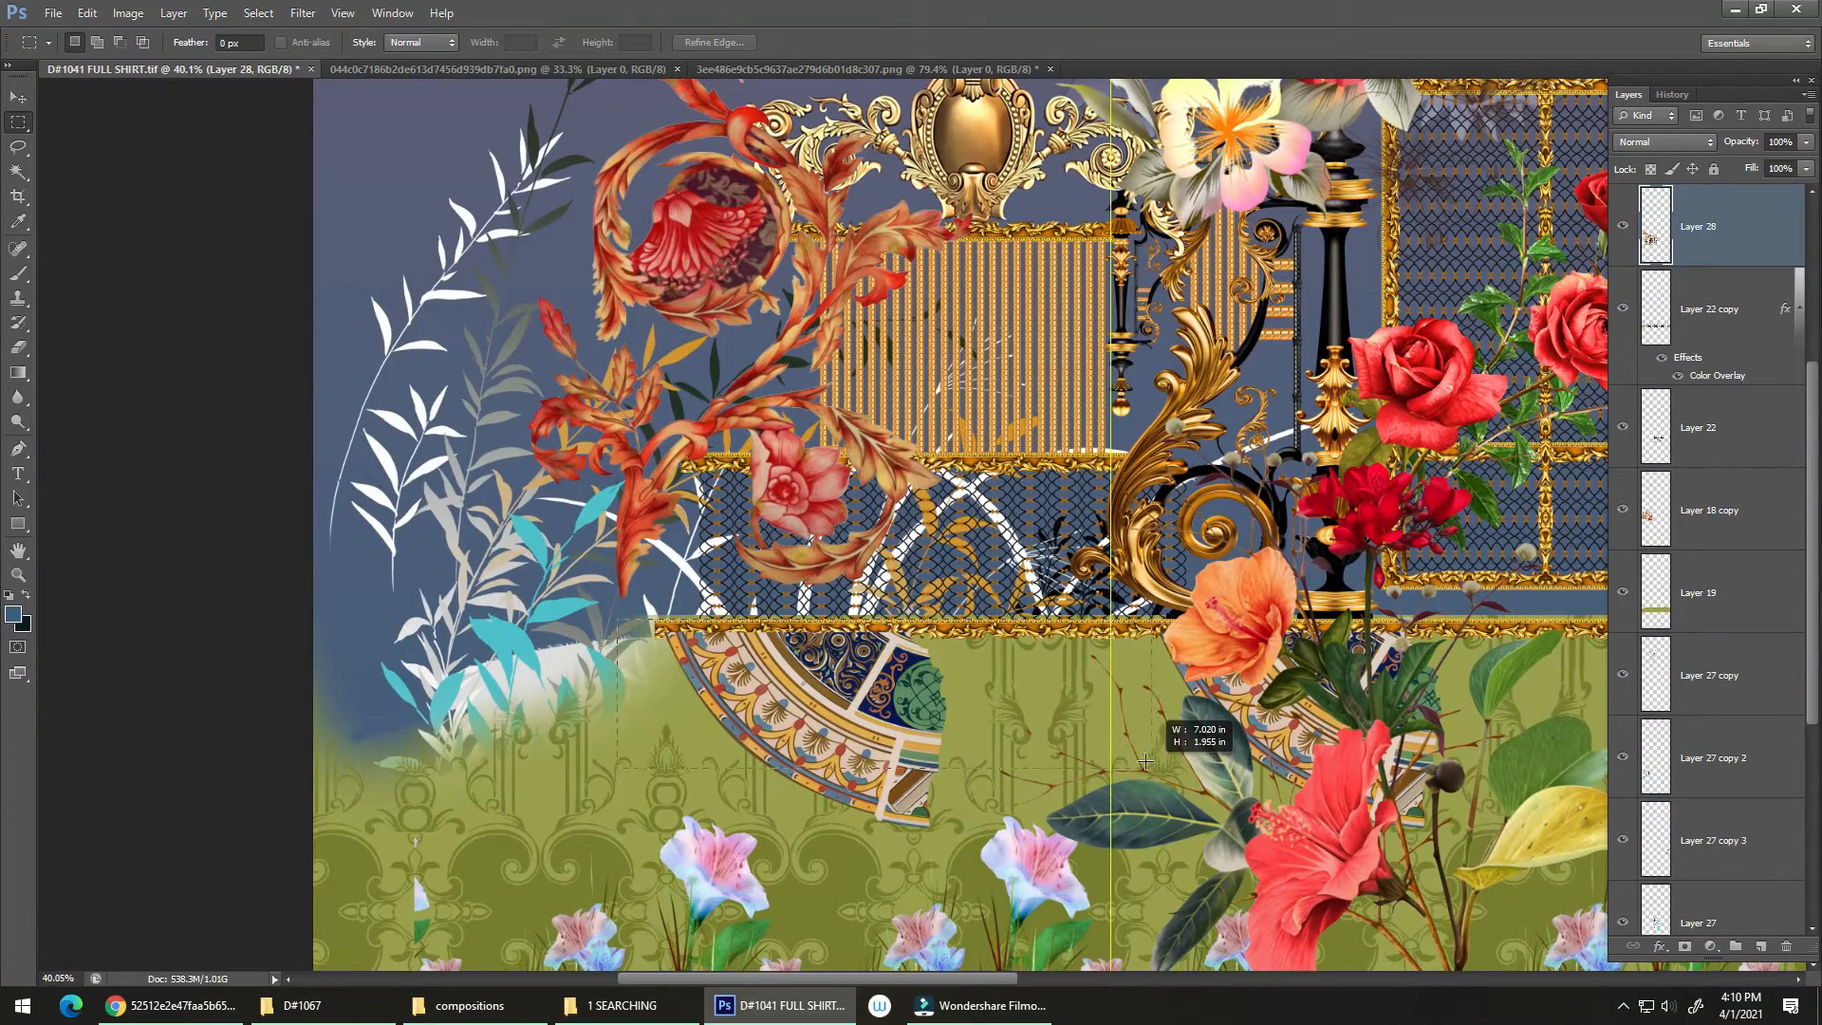
{"action": "scroll", "coordinate": [1053, 646], "scroll_direction": "up", "scroll_amount": 8}
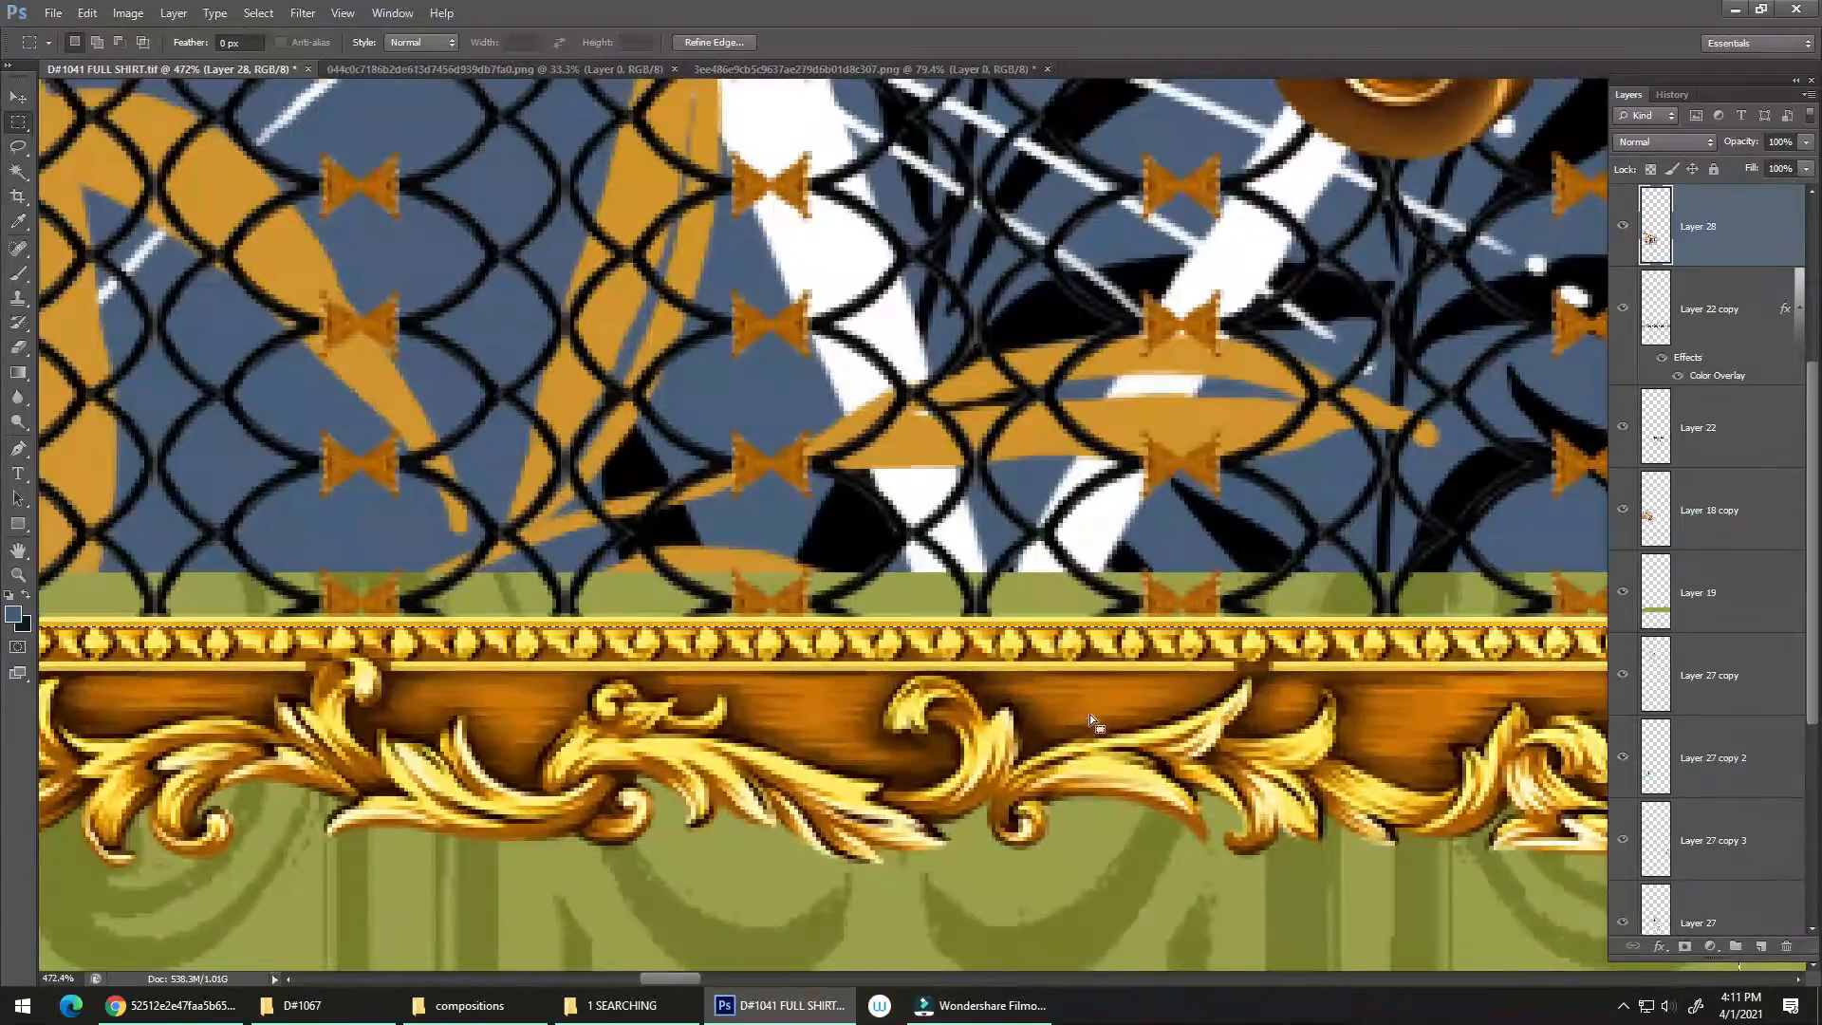
{"action": "left_click", "coordinate": [1626, 1006]}
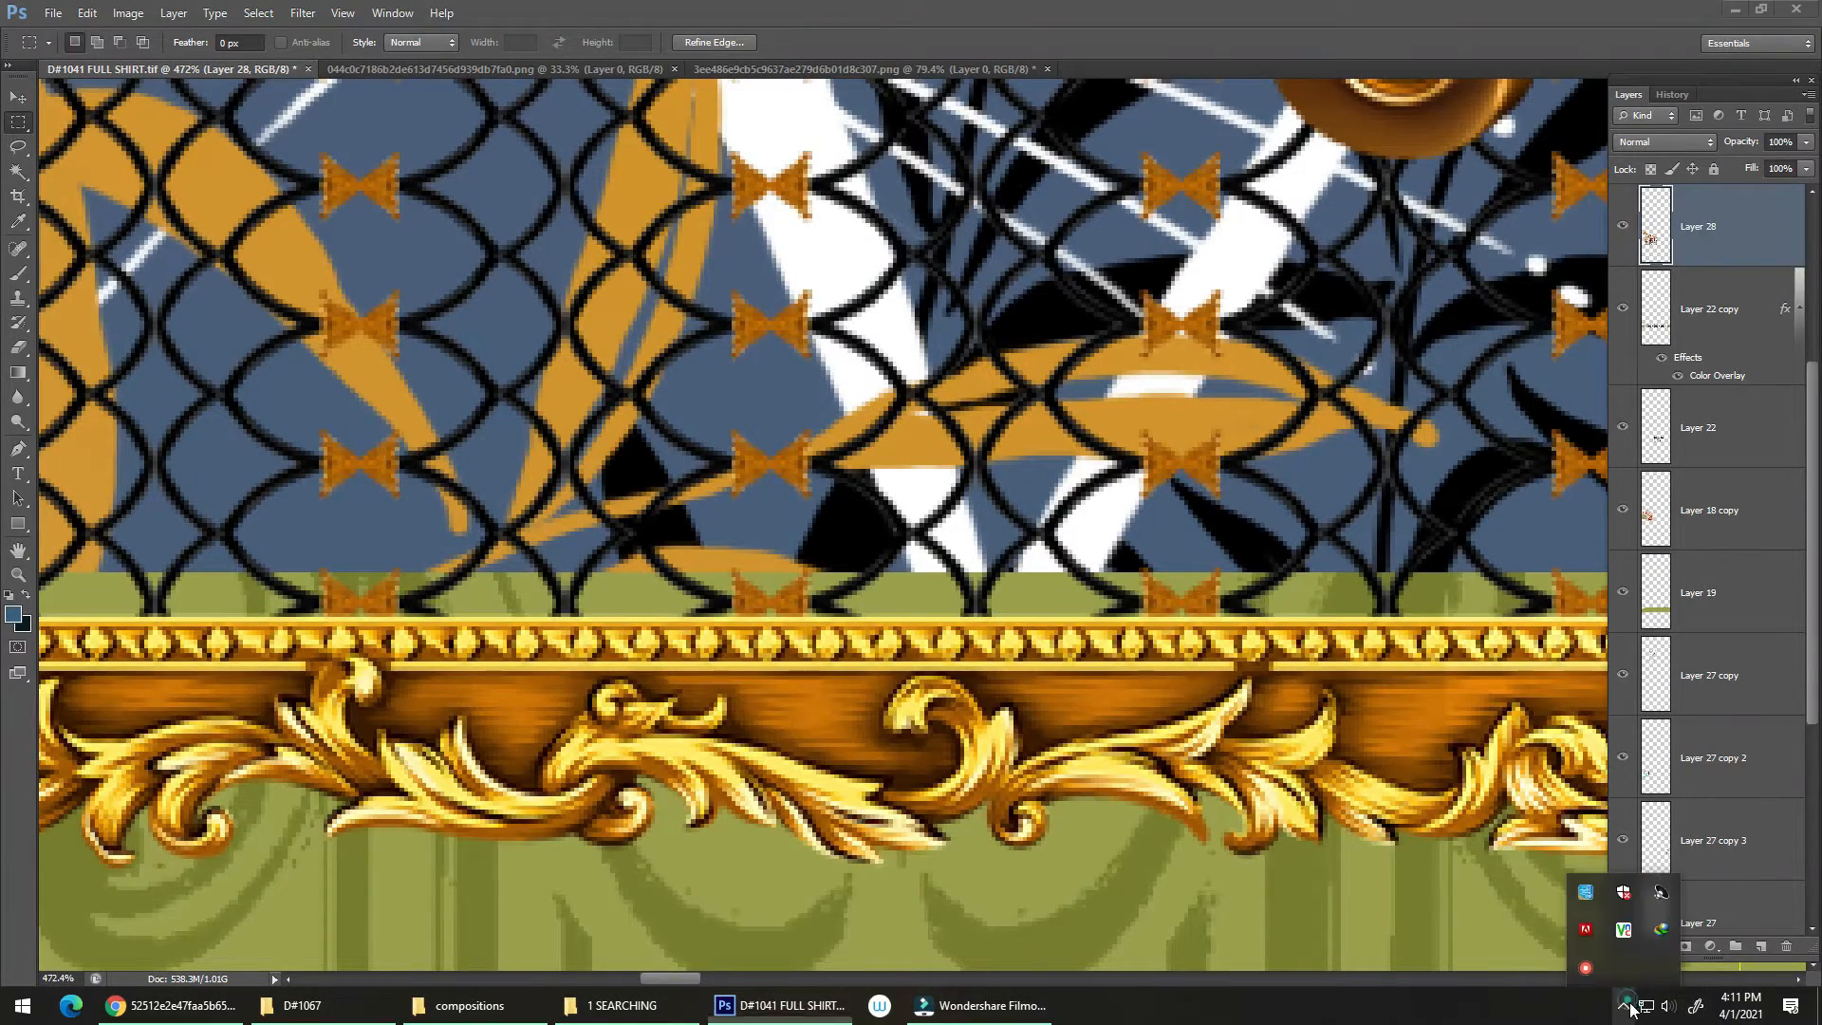
{"action": "left_click", "coordinate": [1627, 1006]}
Copy the selected border strip to its own layer and align it to extend the gold border to the shirt's outer edge.
{"action": "left_click_drag", "start_coordinate": [1149, 666], "coordinate": [437, 634]}
{"action": "key", "text": "ctrl+z"}
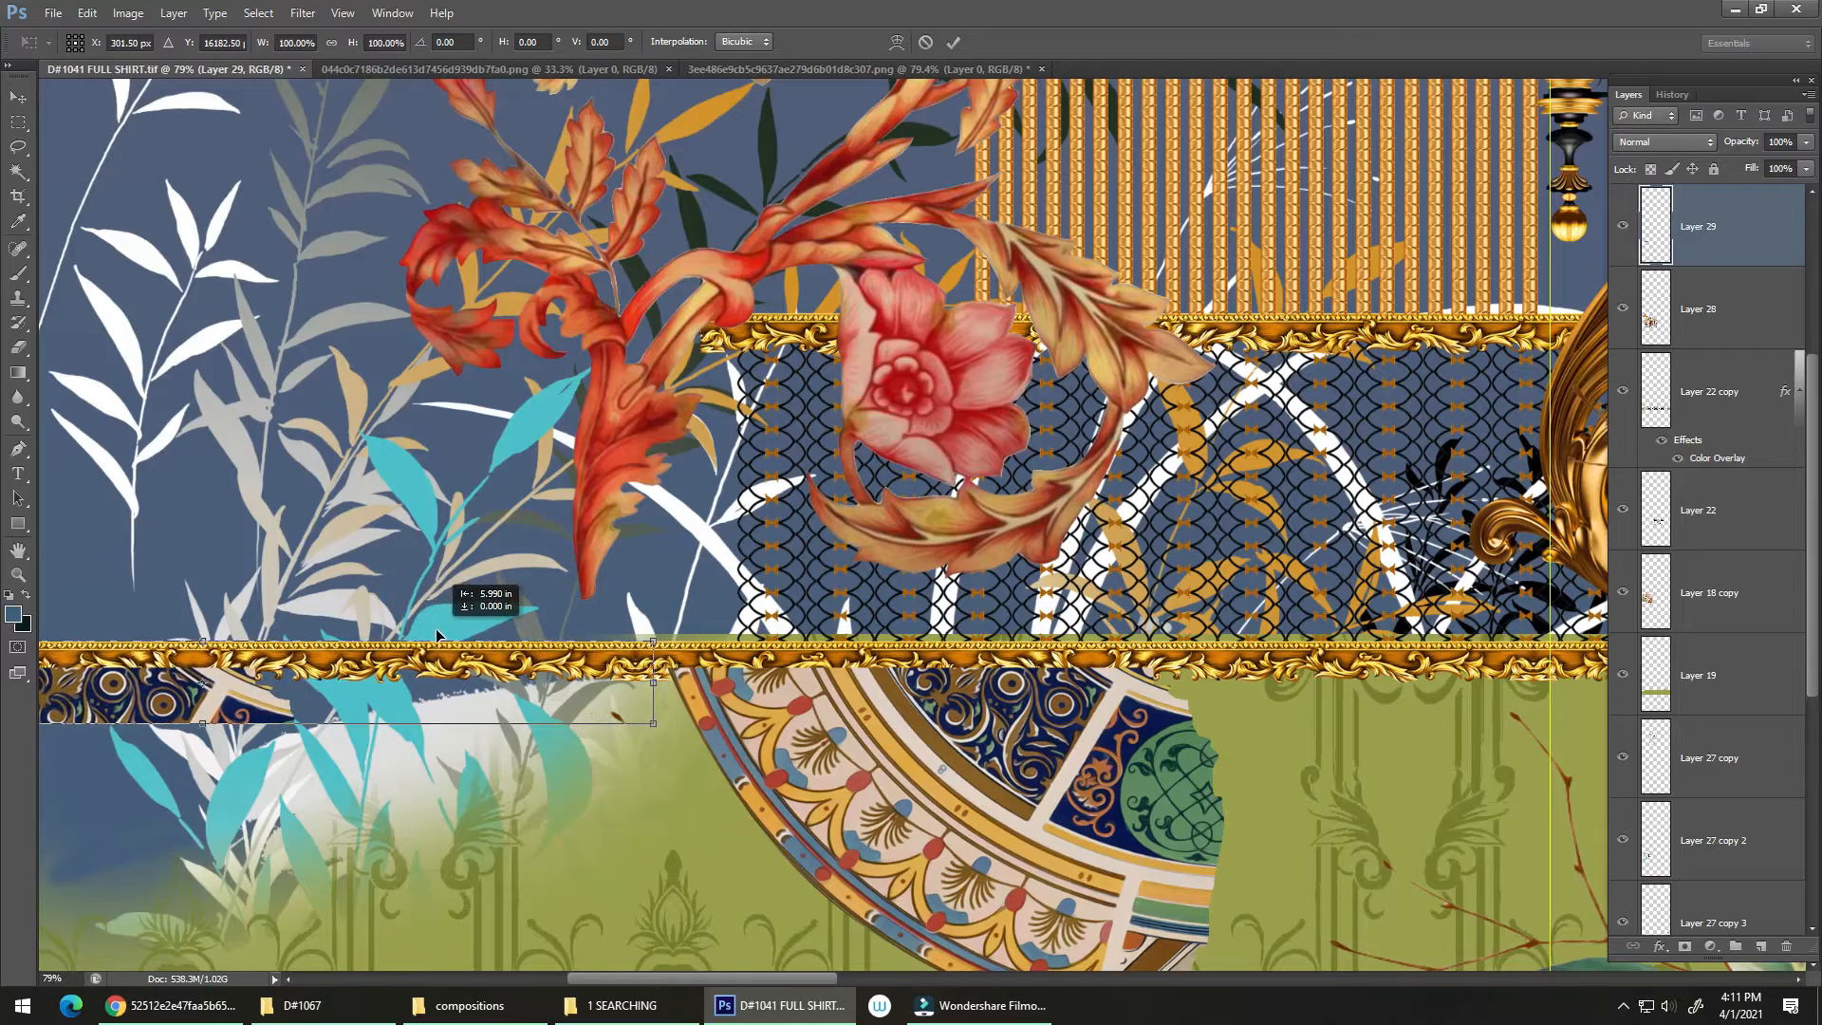
{"action": "mouse_move", "coordinate": [699, 687]}
{"action": "left_mouse_down"}
{"action": "mouse_move", "coordinate": [771, 675]}
{"action": "mouse_move", "coordinate": [709, 657]}
{"action": "left_mouse_up"}
{"action": "left_click_drag", "start_coordinate": [711, 654], "coordinate": [862, 595]}
{"action": "double_click", "coordinate": [897, 590]}
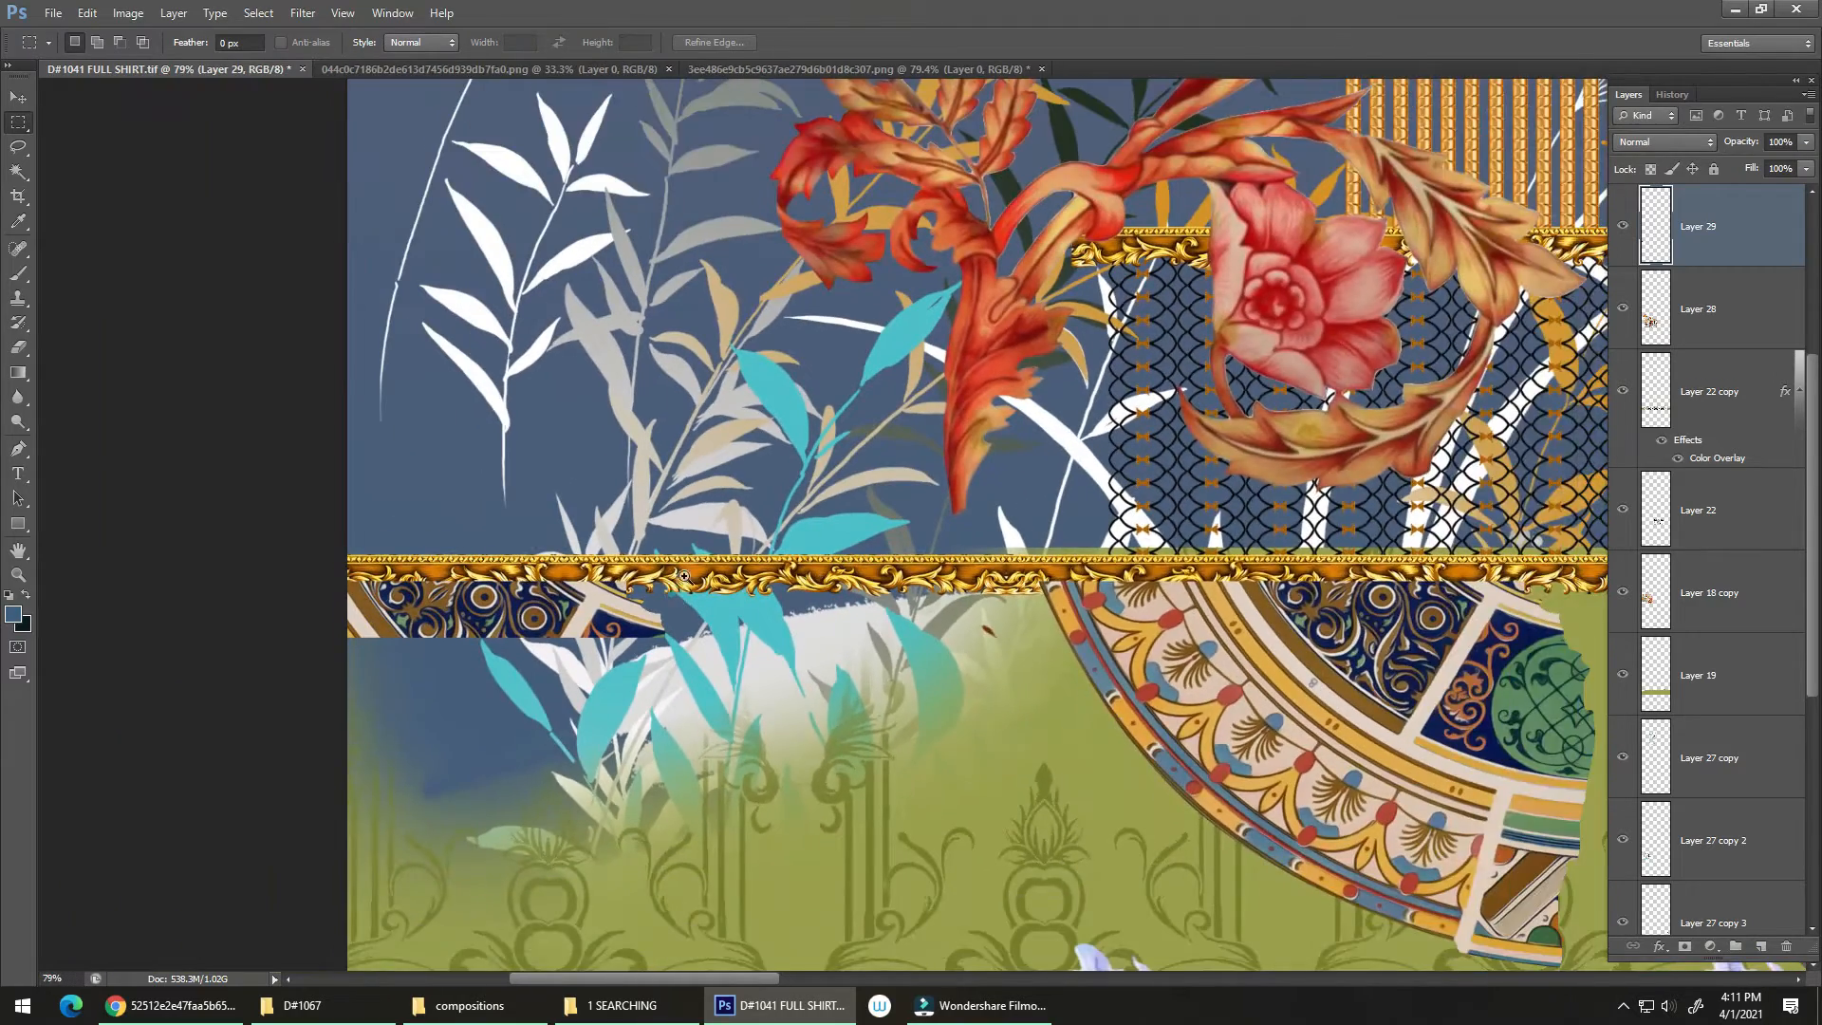
Outline the leftover tile fragments beneath the extended gold border with the Lasso tool.
{"action": "left_click_drag", "start_coordinate": [685, 580], "coordinate": [718, 581]}
{"action": "left_click_drag", "start_coordinate": [718, 581], "coordinate": [886, 595]}
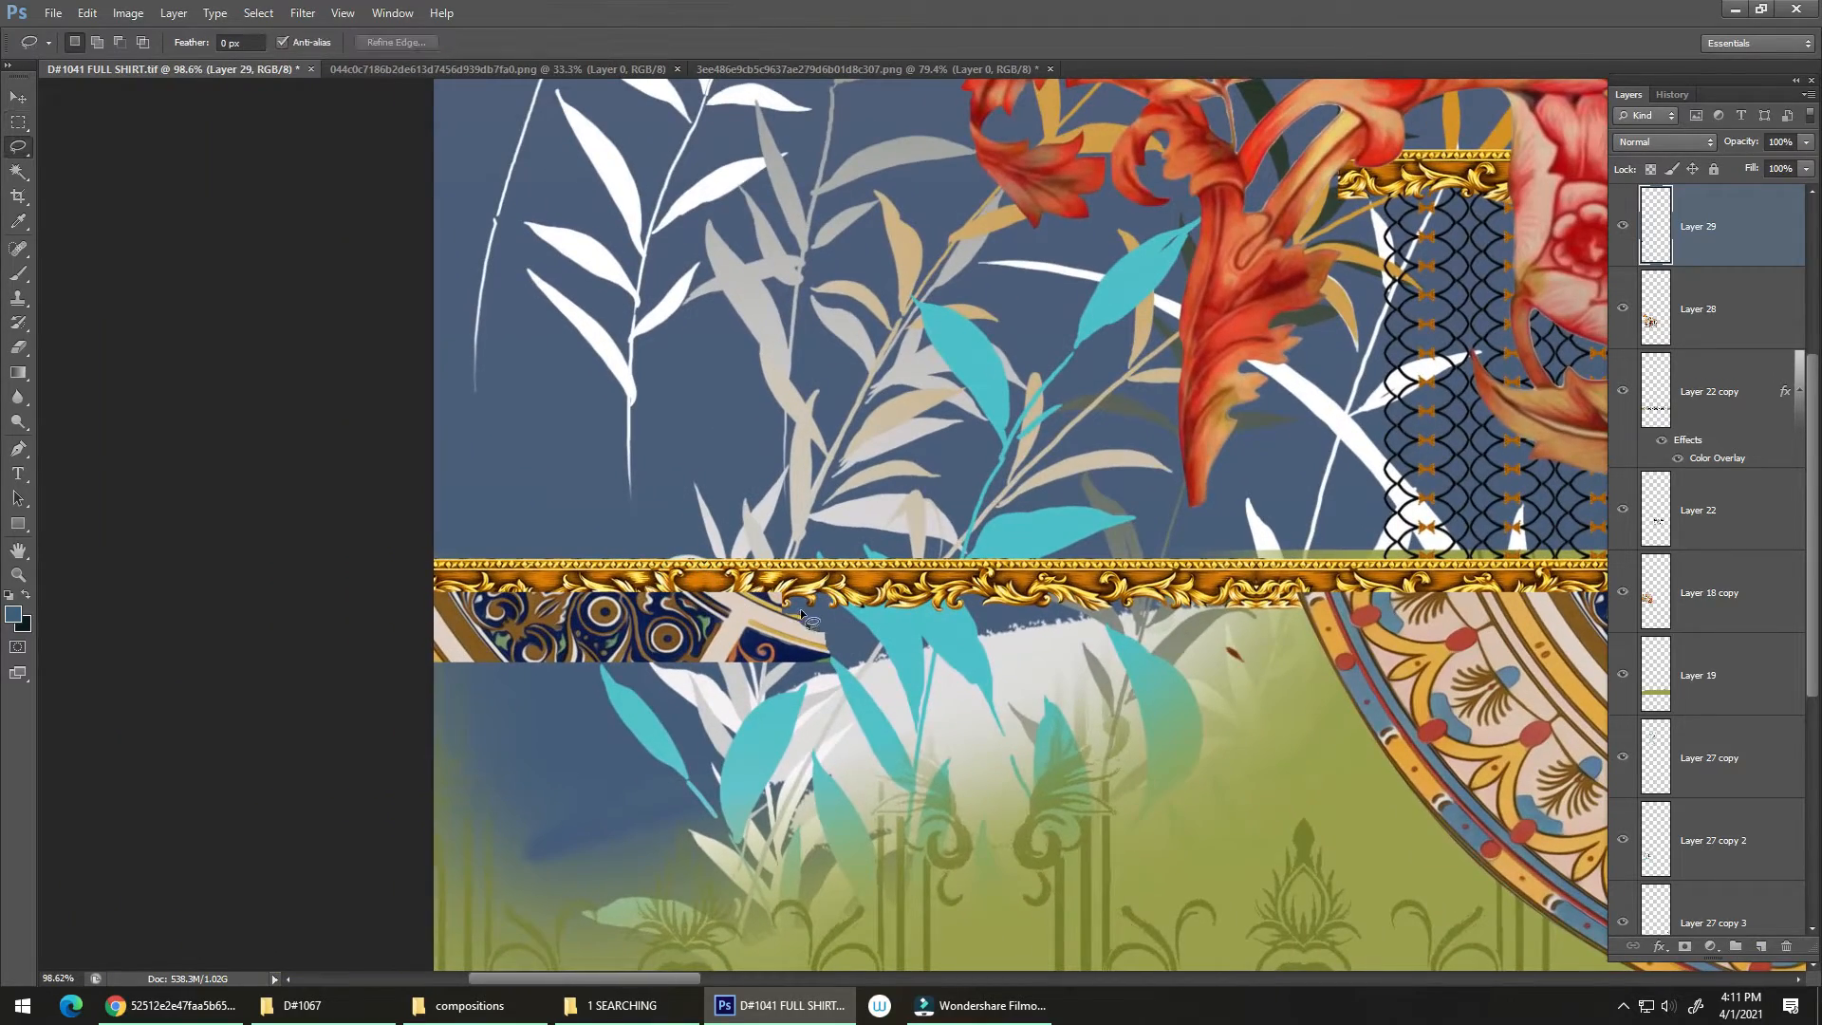